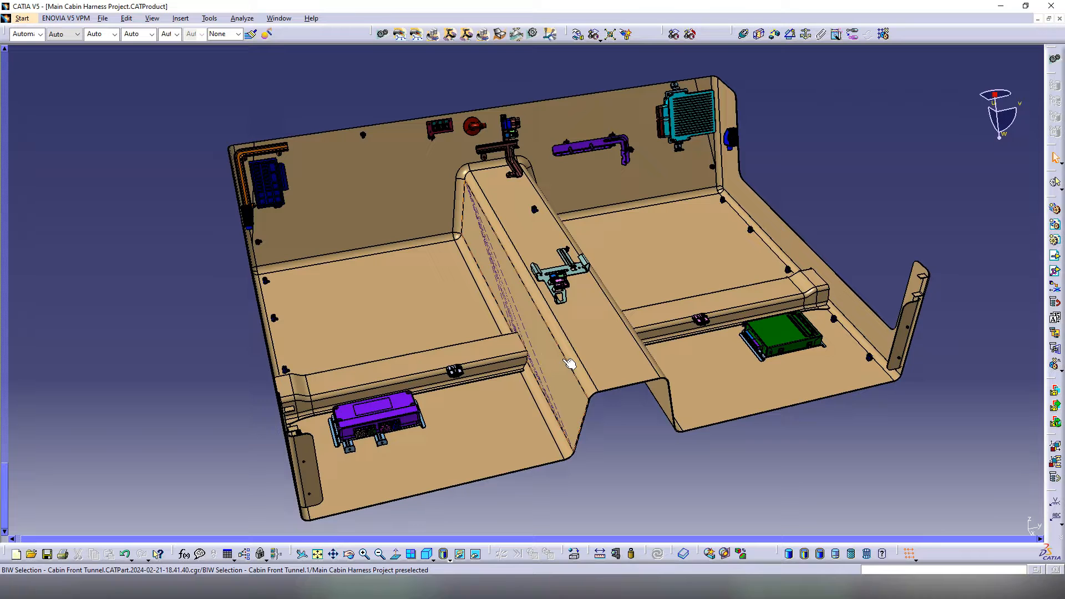
Step: Orbit the cabin and select the red grommet on the back wall
{"action": "middle_click_drag", "start_coordinate": [567, 383], "coordinate": [668, 338]}
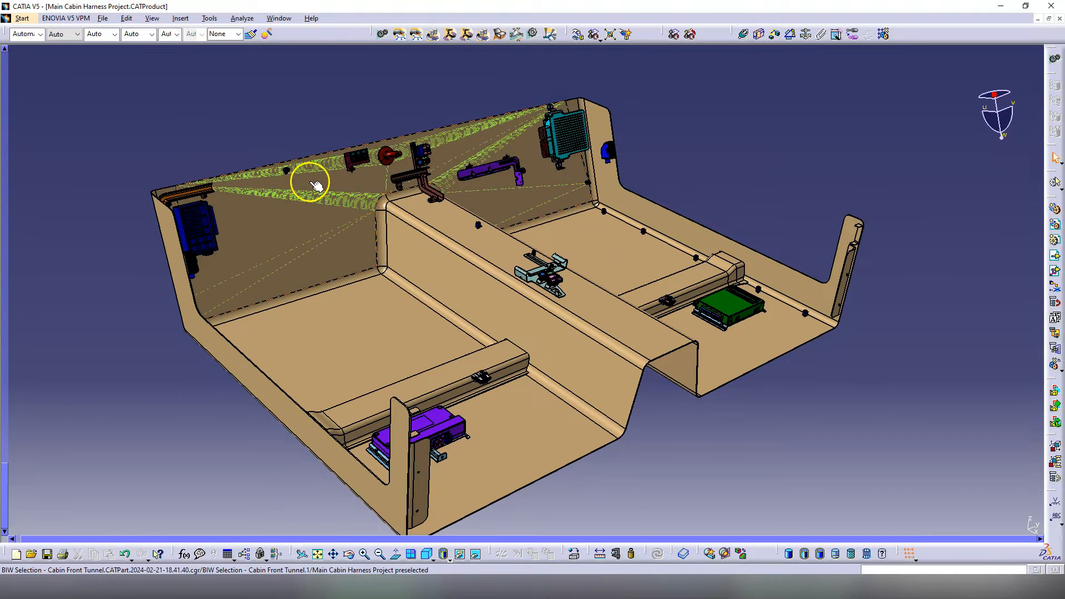
{"action": "left_click", "coordinate": [387, 382]}
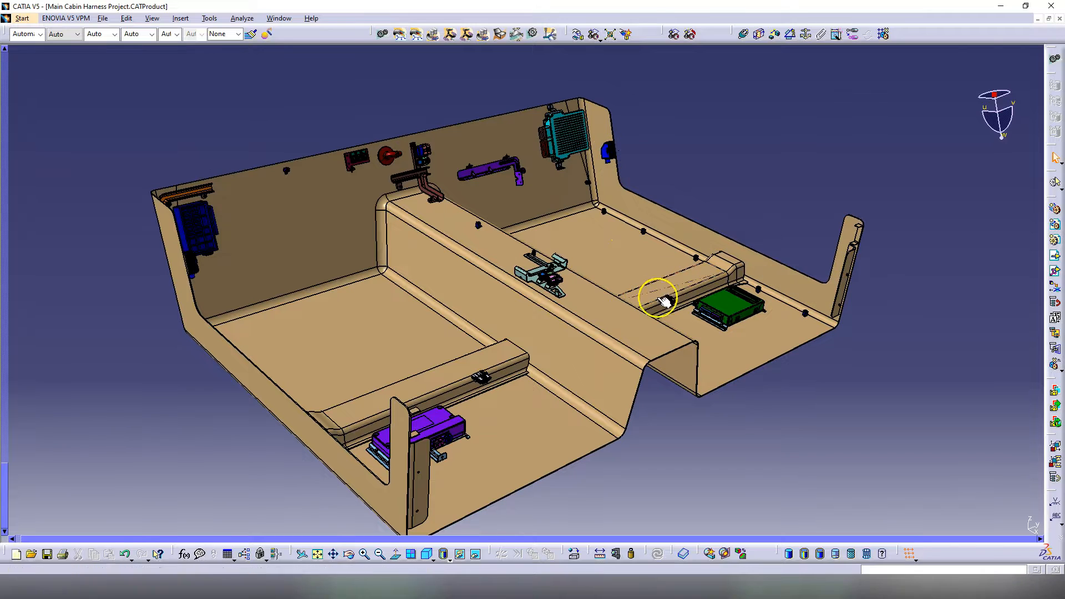
{"action": "left_click", "coordinate": [393, 151]}
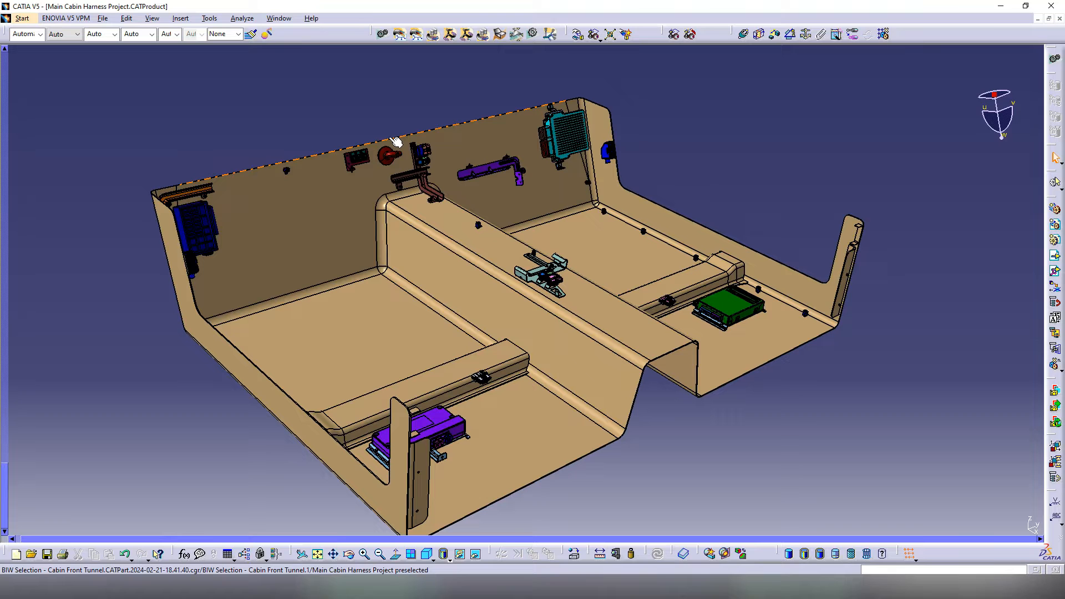
{"action": "middle_click_drag", "start_coordinate": [488, 309], "coordinate": [492, 332]}
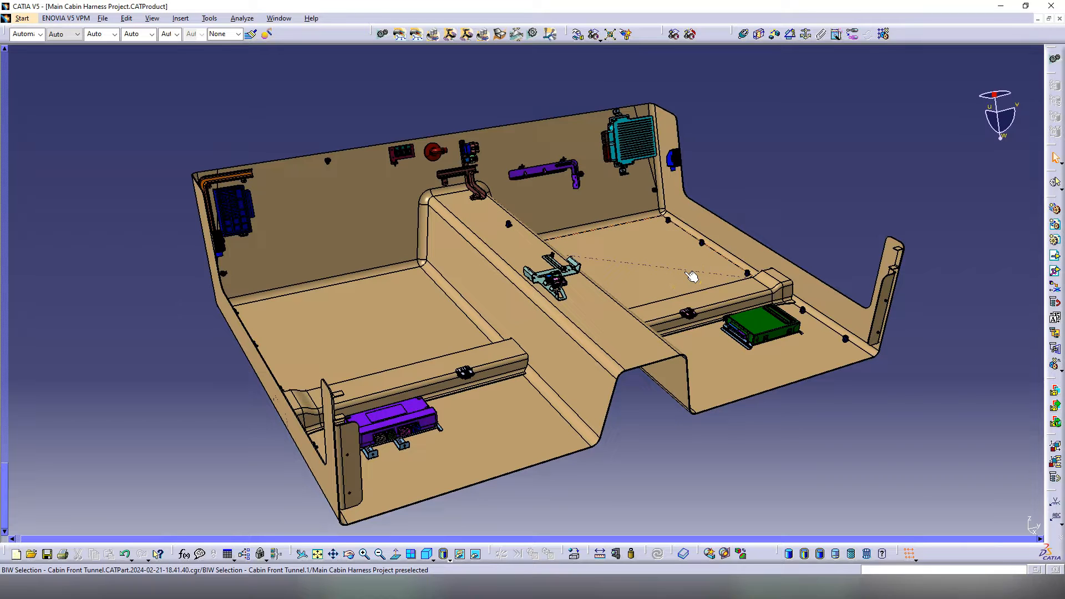
Step: Pick the red back-wall connector, a tunnel route point, the green ECU and the tunnel edge
{"action": "left_click", "coordinate": [661, 275]}
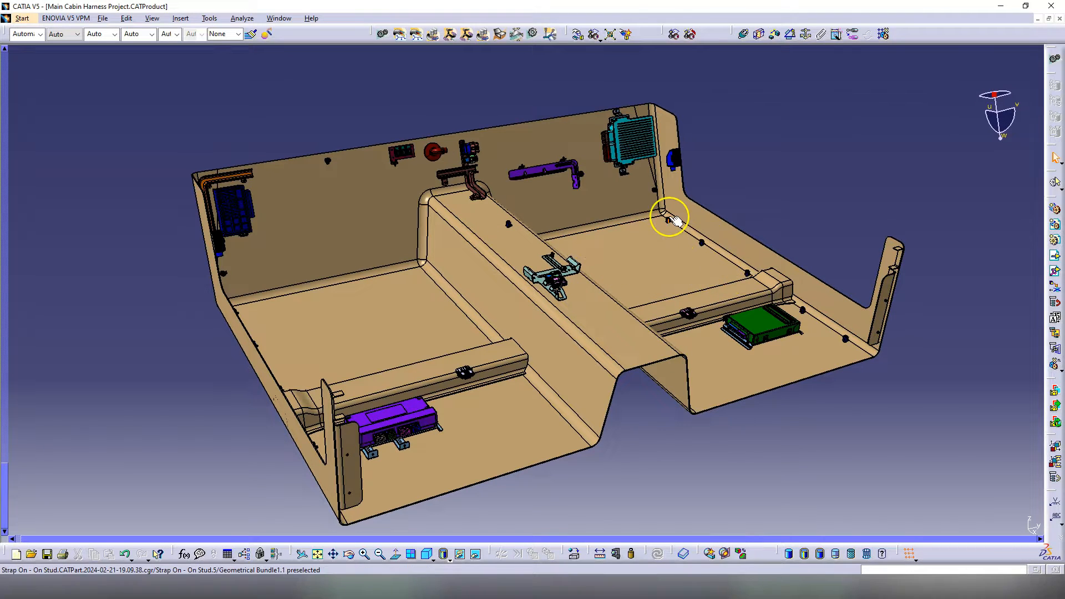
{"action": "left_click", "coordinate": [420, 152]}
{"action": "left_click", "coordinate": [518, 235]}
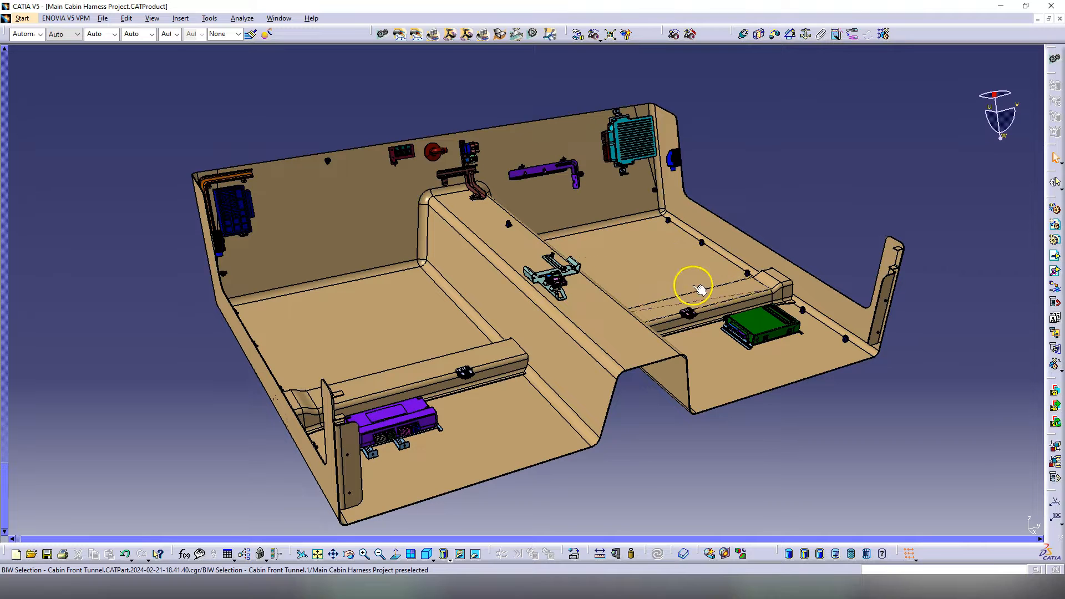
{"action": "left_click", "coordinate": [741, 328]}
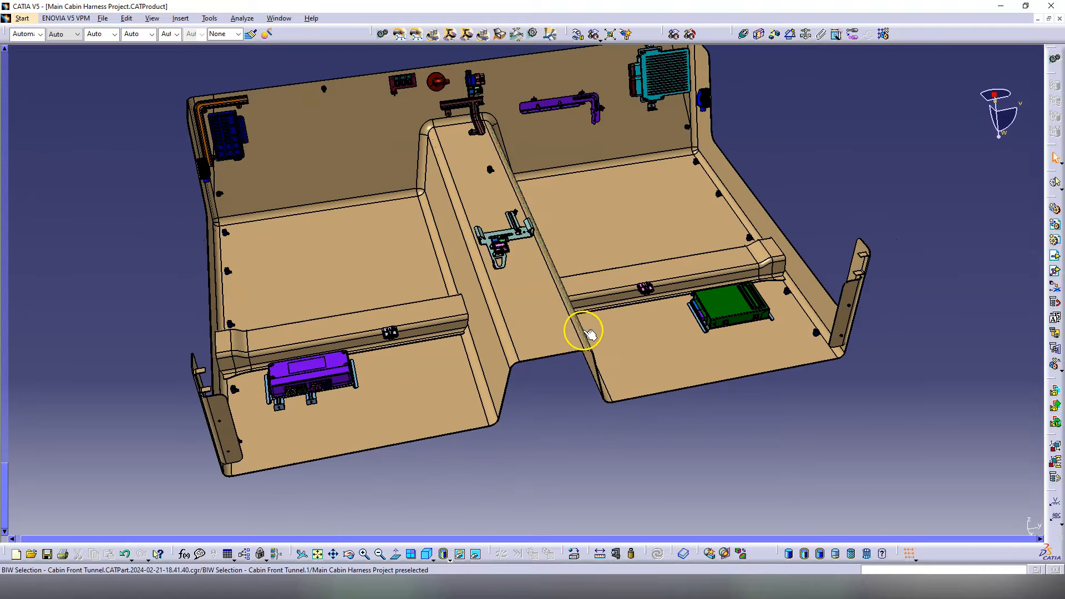
{"action": "middle_click_drag", "start_coordinate": [544, 312], "coordinate": [576, 292]}
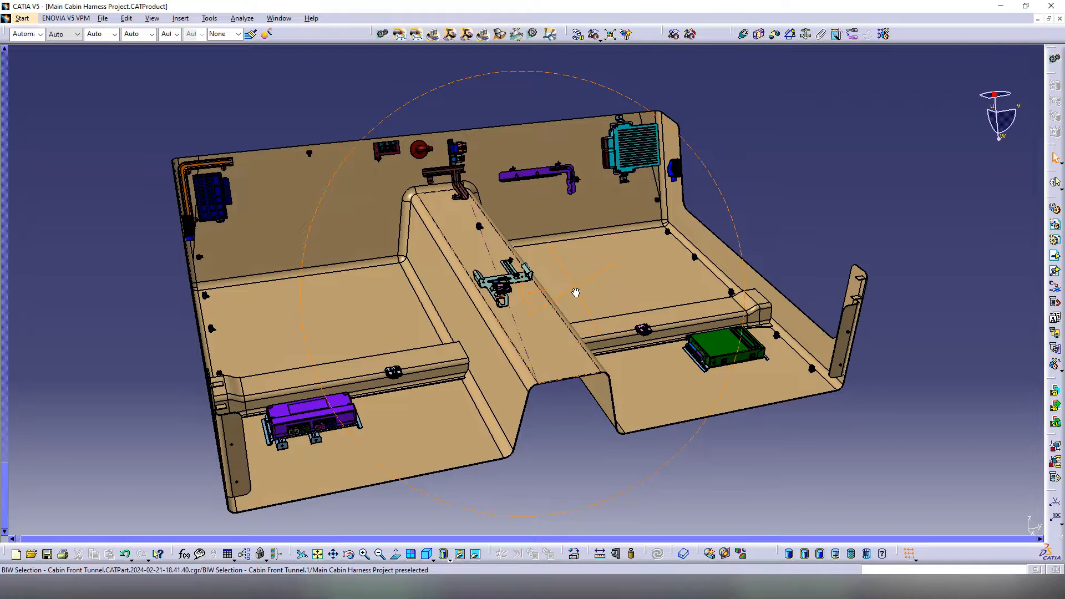
{"action": "middle_click_drag", "start_coordinate": [576, 292], "coordinate": [577, 292]}
{"action": "left_click", "coordinate": [561, 321]}
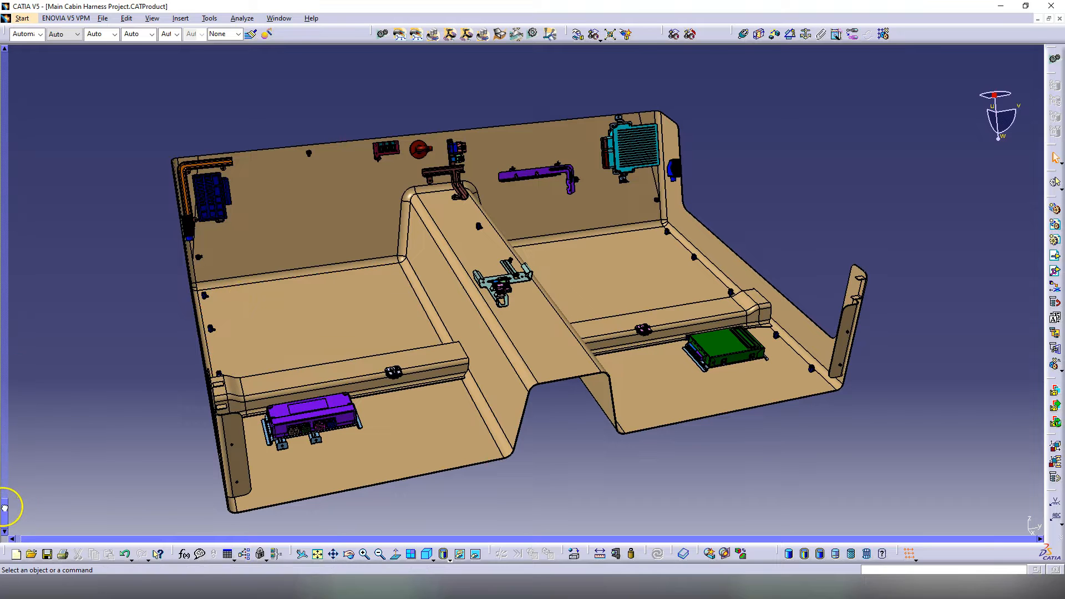
Step: Show the specification tree over the model and select the Main Cabin Harness bundle
{"action": "key", "text": "F3"}
{"action": "scroll", "coordinate": [99, 367], "scroll_direction": "down", "scroll_amount": 3}
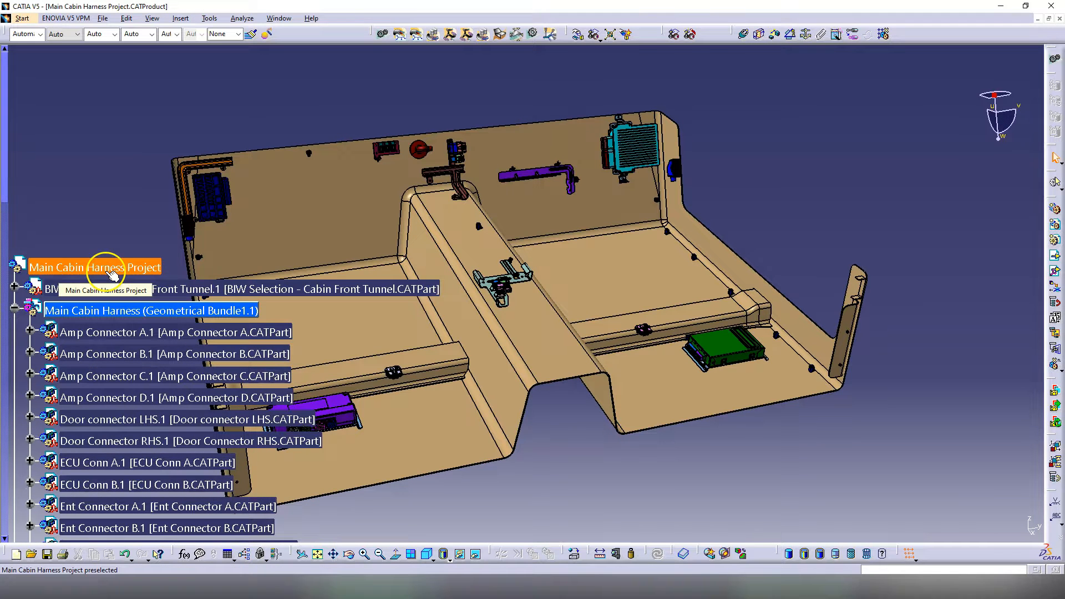
{"action": "scroll", "coordinate": [115, 270], "scroll_direction": "down", "scroll_amount": 2}
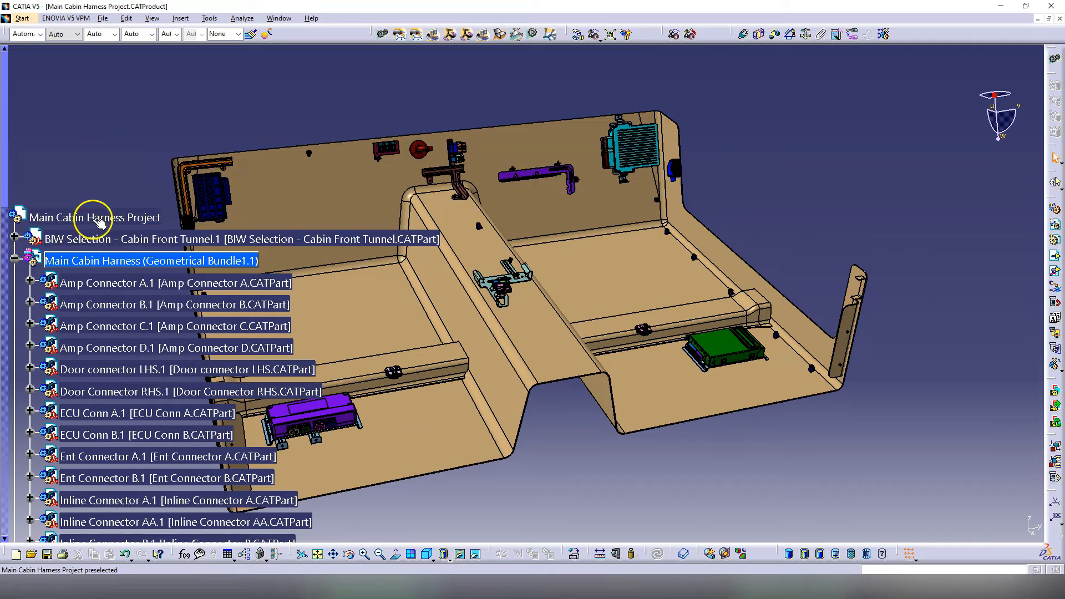
{"action": "left_click", "coordinate": [123, 261]}
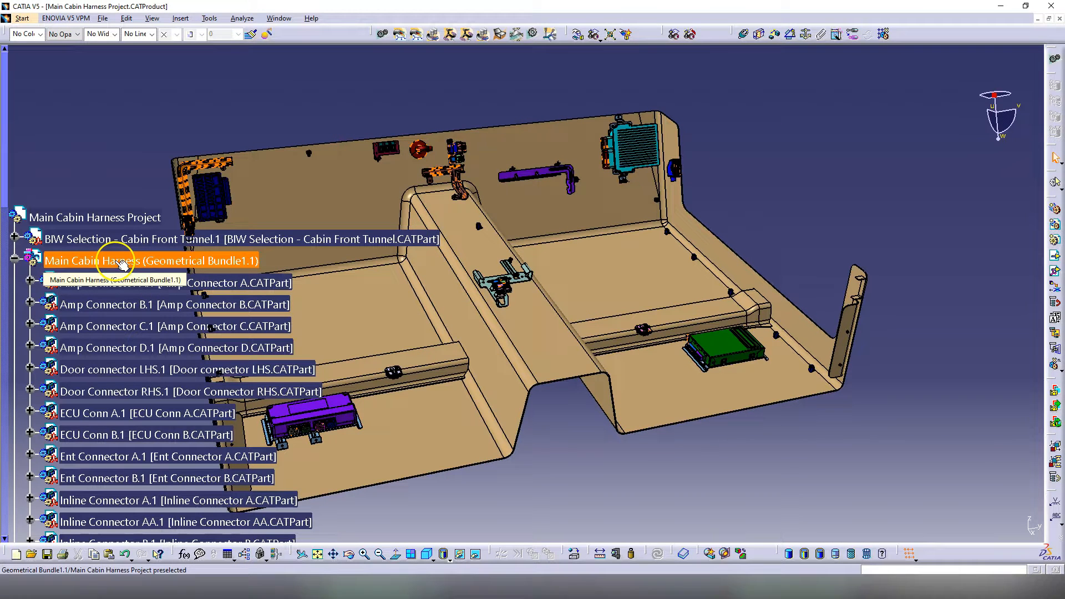
{"action": "left_click", "coordinate": [86, 260]}
Step: Select Amp Connector A.1 and Amp Connector D.1, then reselect the Main Cabin Harness bundle
{"action": "left_click", "coordinate": [107, 282]}
{"action": "left_click", "coordinate": [111, 348], "text": "ctrl"}
{"action": "scroll", "coordinate": [114, 355], "scroll_direction": "down", "scroll_amount": 2}
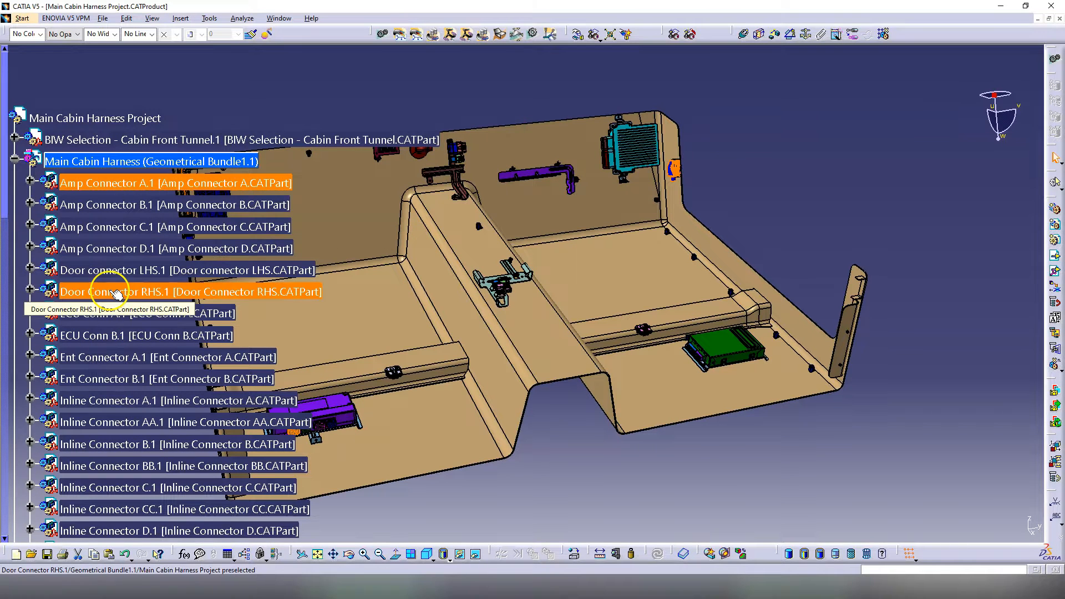
{"action": "left_click", "coordinate": [109, 161]}
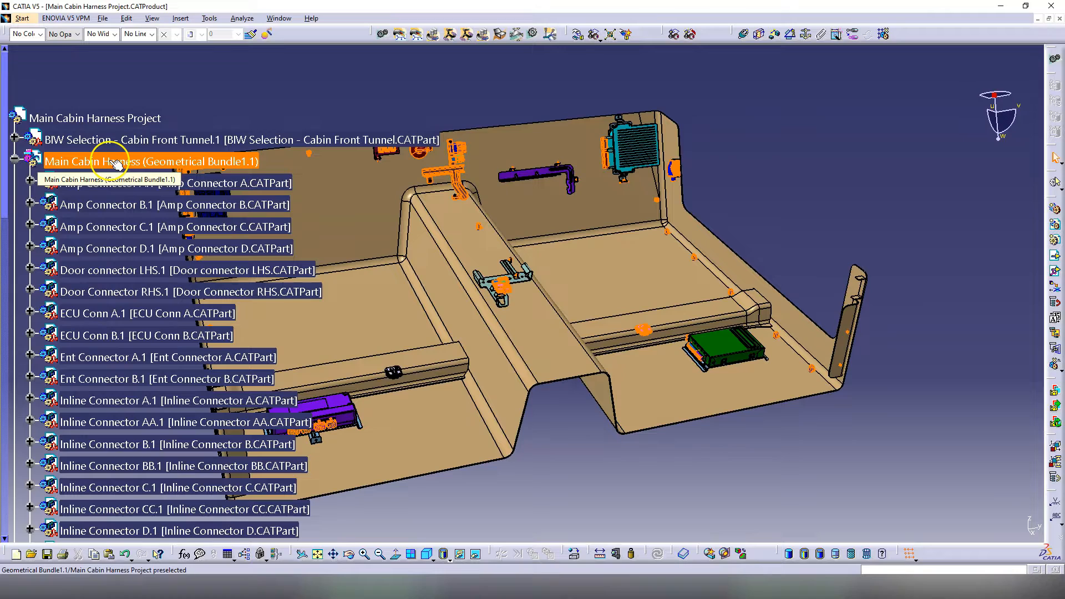
{"action": "scroll", "coordinate": [144, 277], "scroll_direction": "down", "scroll_amount": 5}
{"action": "middle_click_drag", "start_coordinate": [483, 368], "coordinate": [586, 377]}
{"action": "scroll", "coordinate": [111, 255], "scroll_direction": "up", "scroll_amount": 9}
{"action": "scroll", "coordinate": [129, 300], "scroll_direction": "down", "scroll_amount": 2}
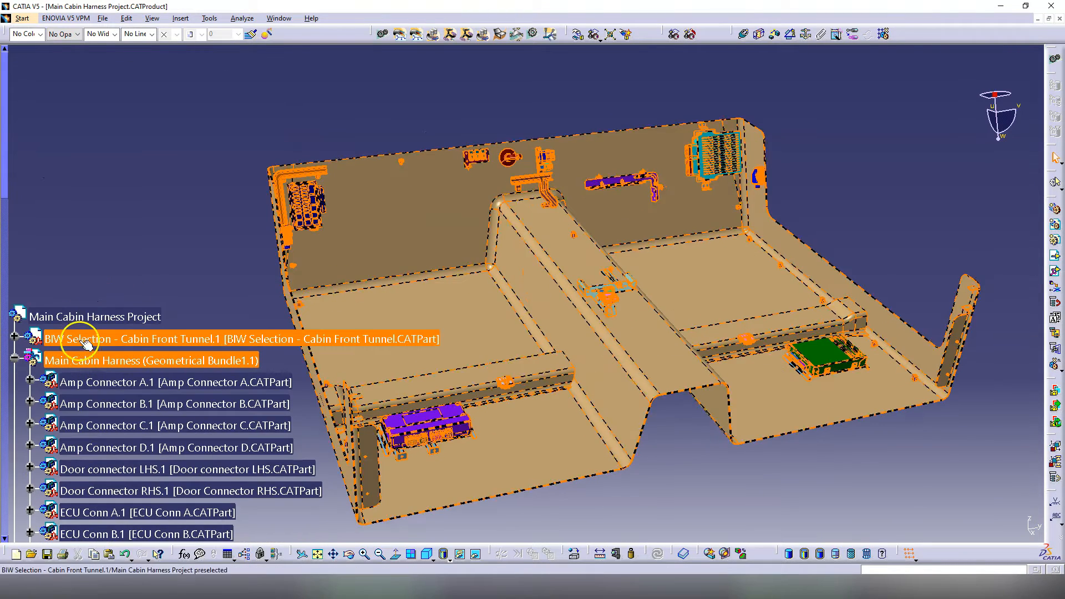
Step: Hide the BIW Selection cabin body and zoom in on the connector cluster
{"action": "right_click", "coordinate": [82, 340]}
{"action": "left_click", "coordinate": [115, 375]}
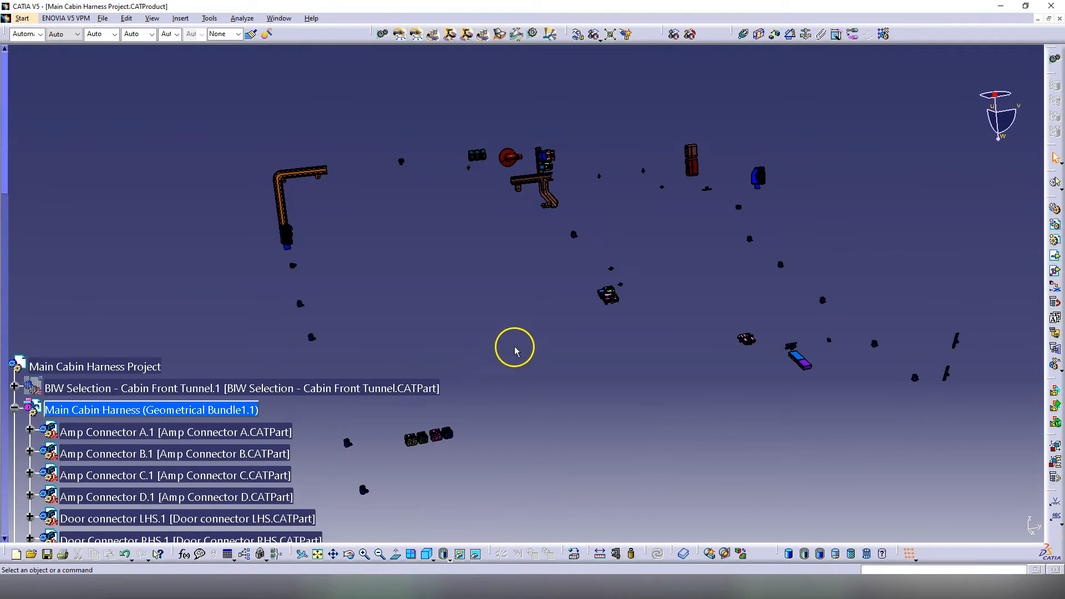
{"action": "middle_click_drag", "start_coordinate": [546, 305], "coordinate": [579, 389]}
Step: Center the tree on the pink connector and select the Inline Connector BB node
{"action": "right_click", "coordinate": [576, 400]}
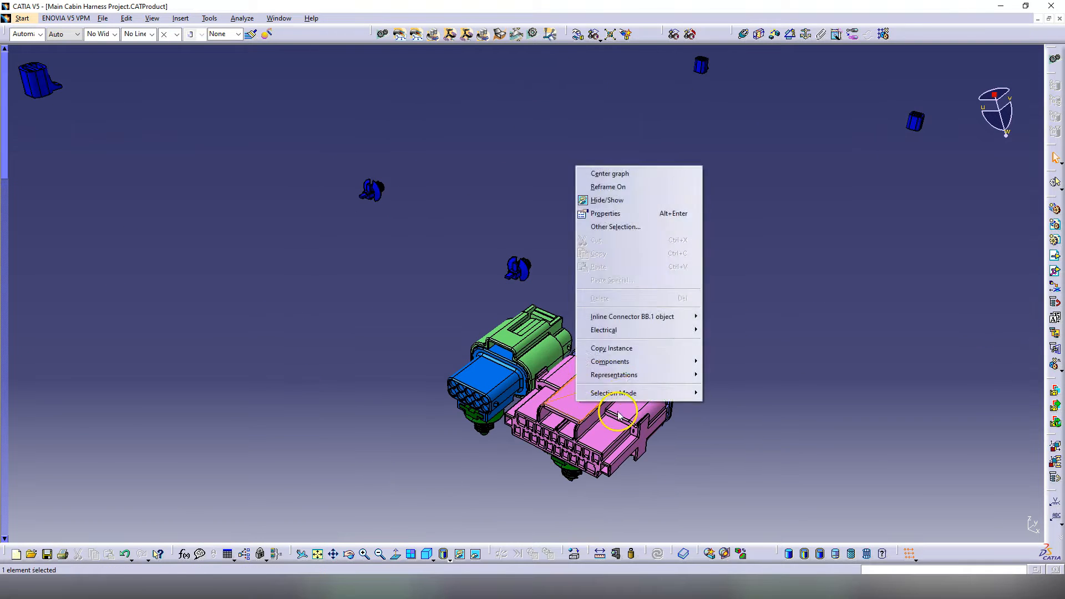
{"action": "left_click", "coordinate": [609, 172]}
{"action": "left_click", "coordinate": [31, 294]}
{"action": "left_click", "coordinate": [81, 298]}
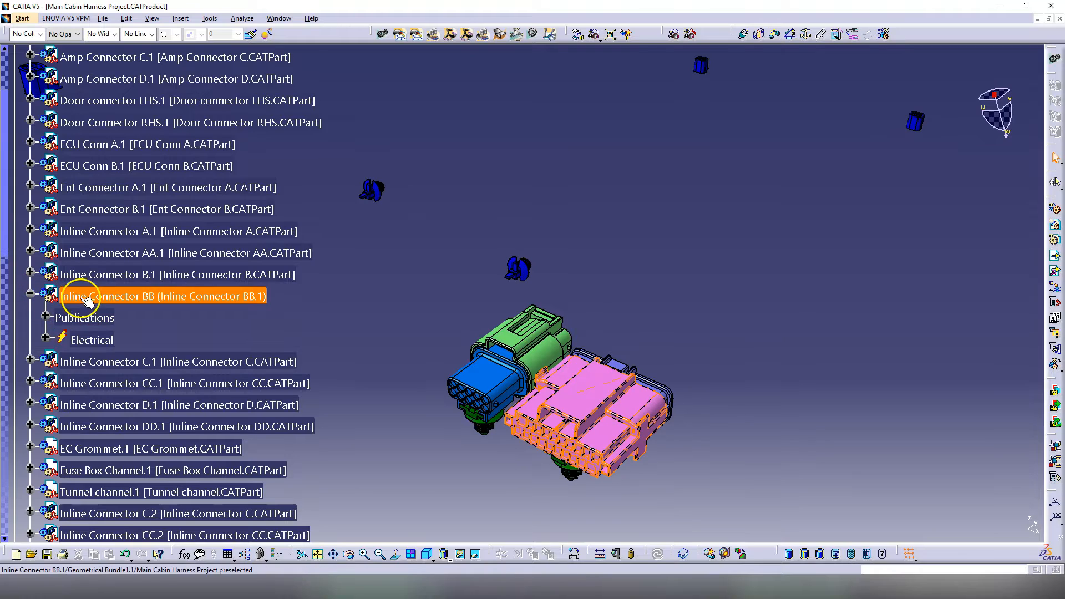
Step: Activate Inline Connector BB and expand, then collapse, its Electrical node
{"action": "double_click", "coordinate": [82, 299]}
{"action": "middle_click_drag", "start_coordinate": [597, 420], "coordinate": [458, 252]}
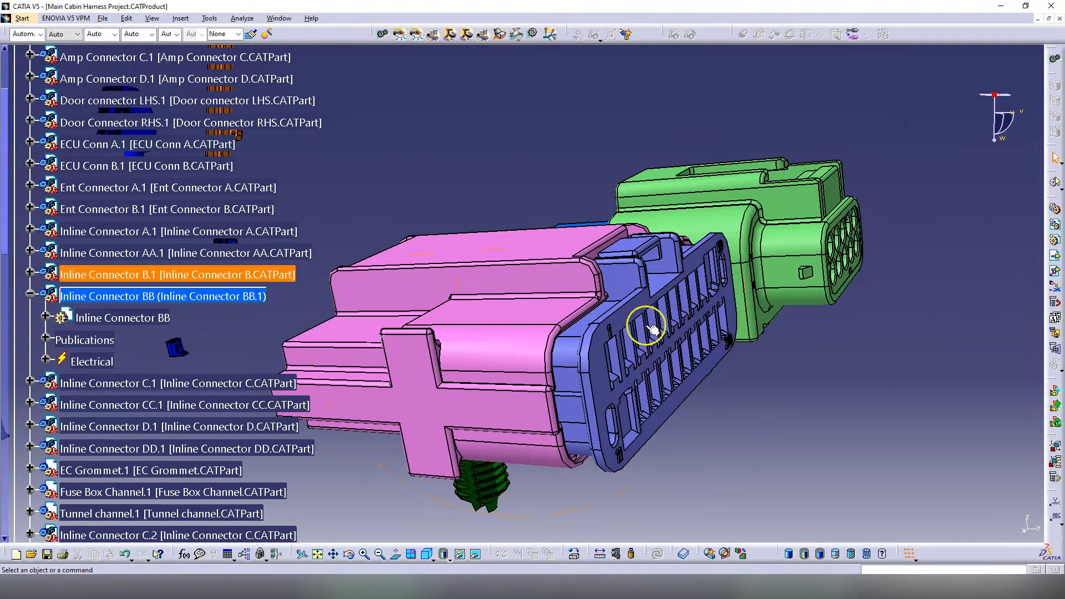
{"action": "left_click", "coordinate": [46, 358]}
{"action": "left_click", "coordinate": [46, 359]}
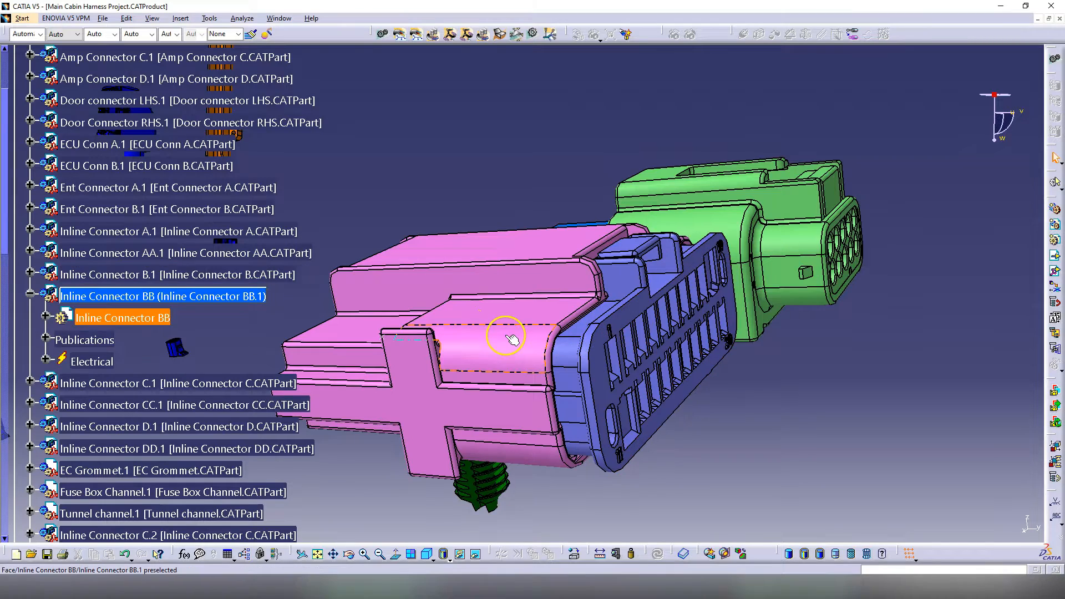
Step: Orbit around the pink connector assembly, ending on an angled top view
{"action": "middle_click_drag", "start_coordinate": [511, 340], "coordinate": [610, 325]}
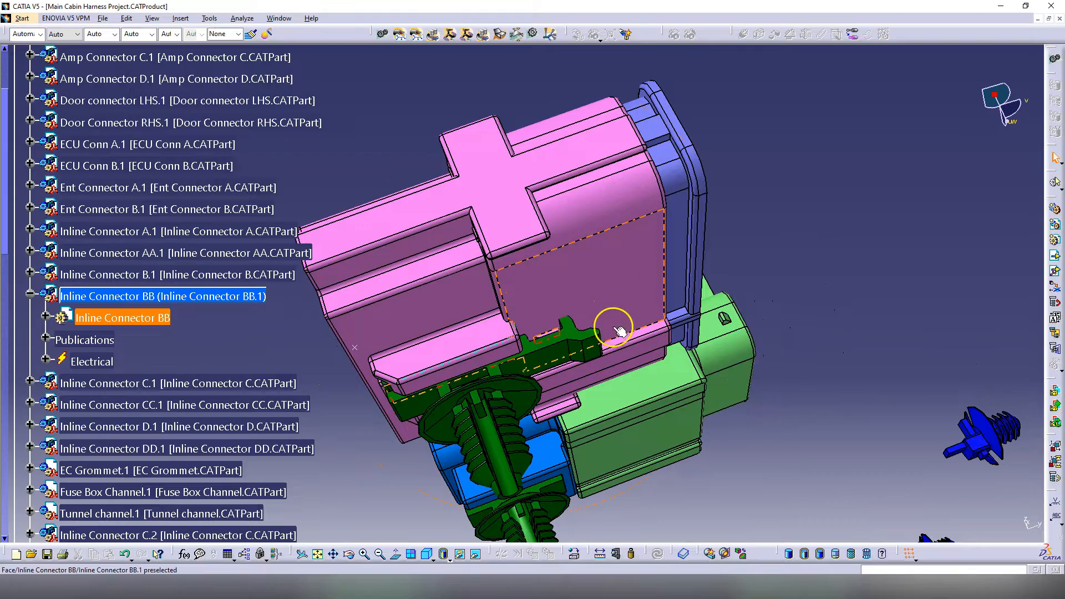
{"action": "middle_click_drag", "start_coordinate": [390, 339], "coordinate": [654, 311]}
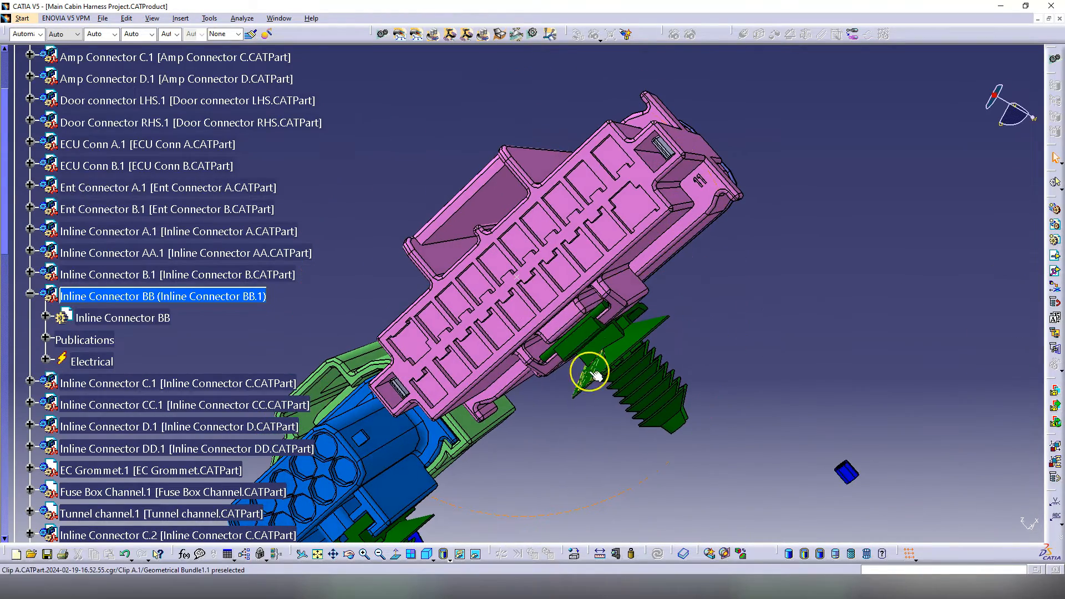
{"action": "middle_click_drag", "start_coordinate": [582, 329], "coordinate": [409, 346]}
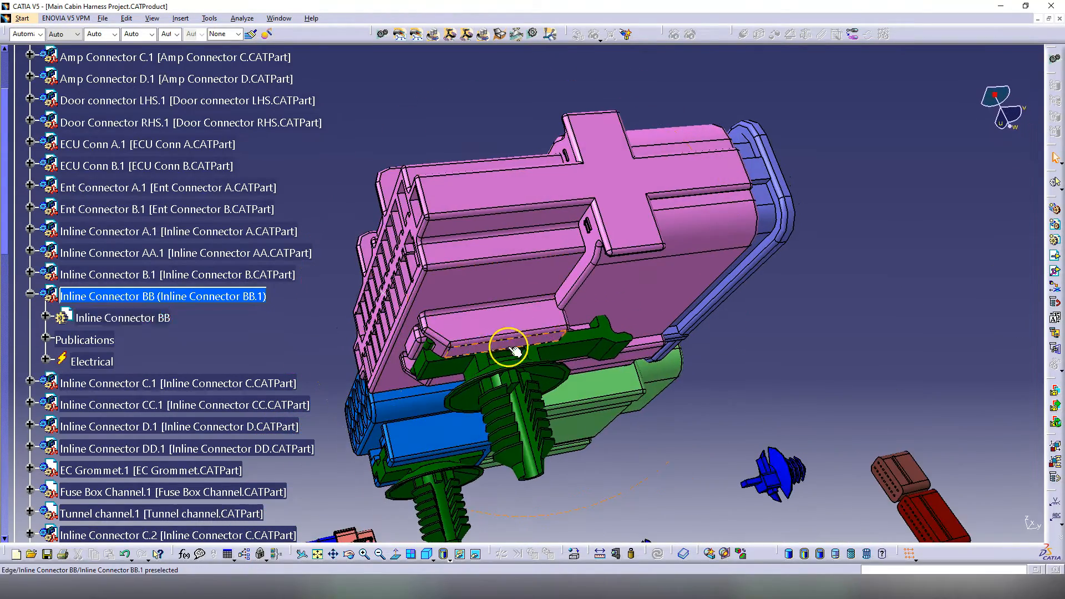
{"action": "middle_click_drag", "start_coordinate": [527, 350], "coordinate": [668, 296]}
{"action": "middle_click_drag", "start_coordinate": [488, 332], "coordinate": [405, 343]}
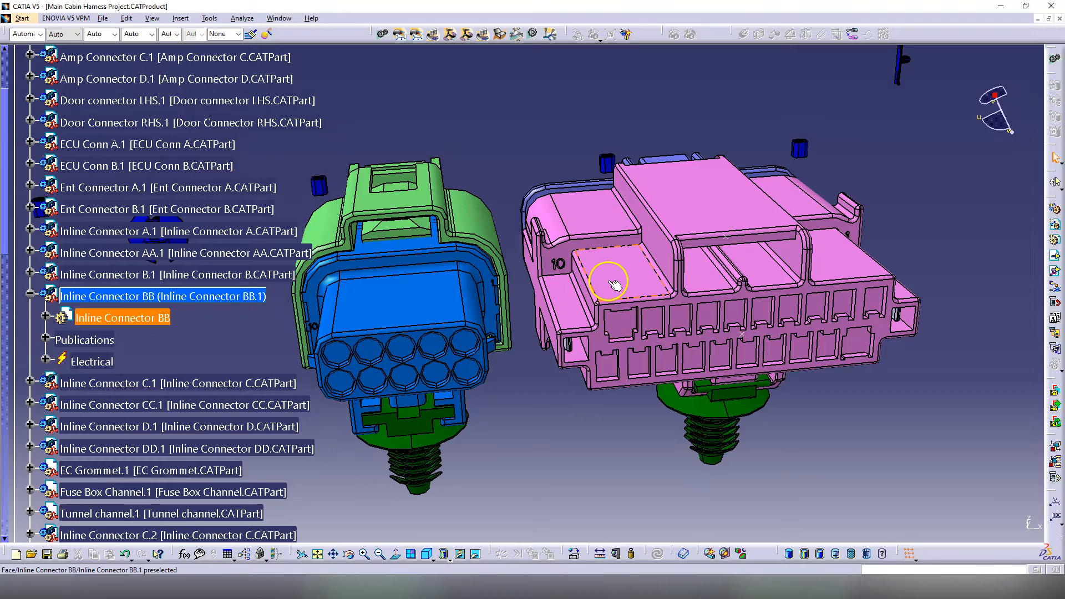
{"action": "middle_click_drag", "start_coordinate": [749, 335], "coordinate": [624, 407]}
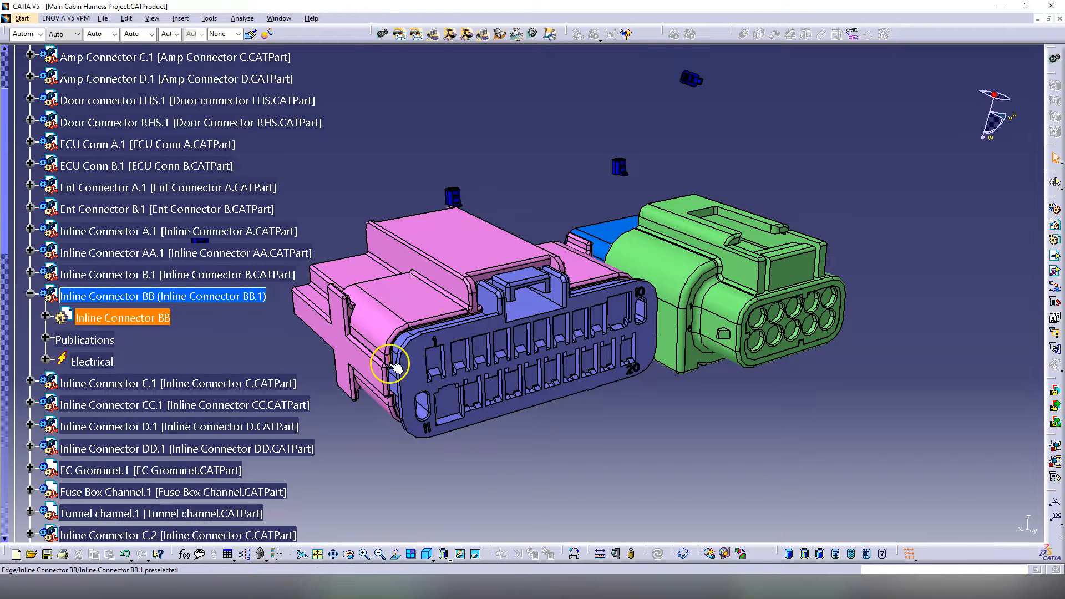
{"action": "left_click", "coordinate": [362, 352]}
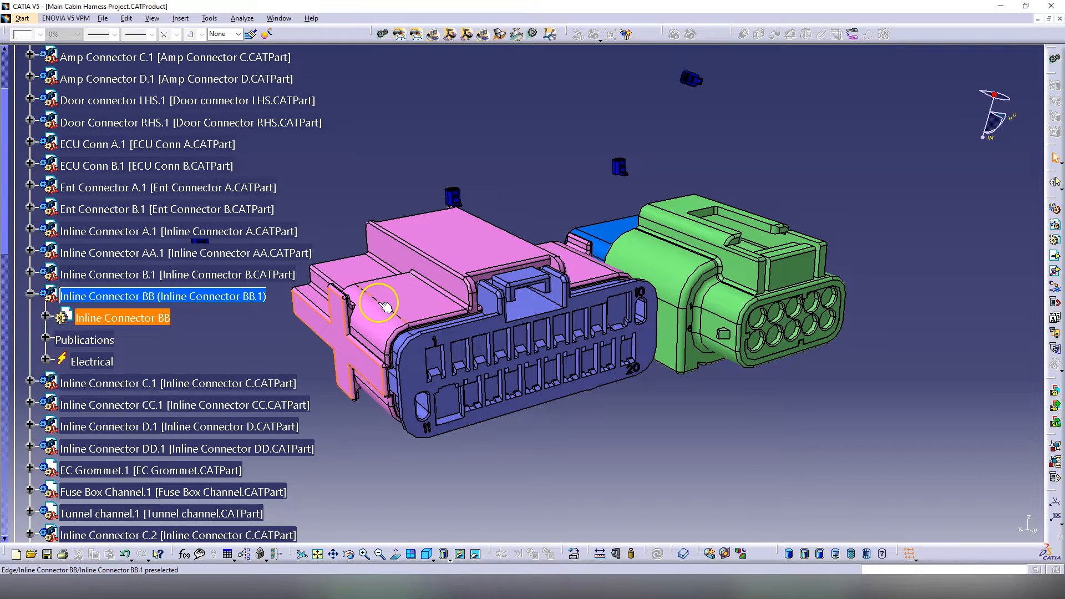
{"action": "middle_click_drag", "start_coordinate": [468, 299], "coordinate": [580, 371]}
{"action": "scroll", "coordinate": [368, 330], "scroll_direction": "down", "scroll_amount": 1}
{"action": "scroll", "coordinate": [368, 330], "scroll_direction": "up", "scroll_amount": 2}
{"action": "scroll", "coordinate": [580, 371], "scroll_direction": "down", "scroll_amount": 1}
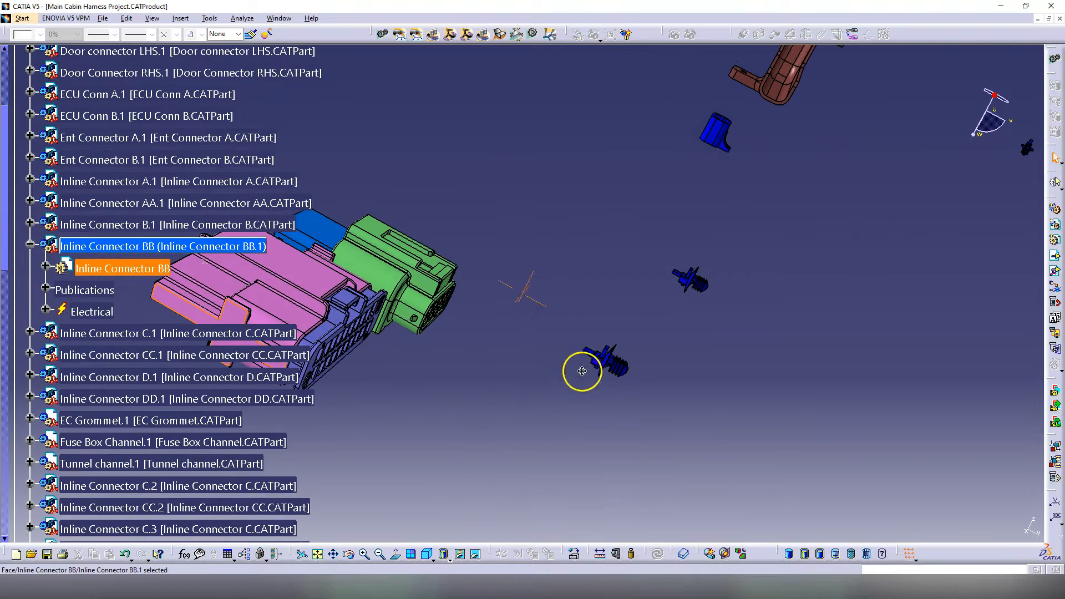
{"action": "mouse_move", "coordinate": [616, 283]}
{"action": "middle_mouse_down"}
{"action": "mouse_move", "coordinate": [637, 311]}
{"action": "mouse_move", "coordinate": [509, 411]}
{"action": "mouse_move", "coordinate": [280, 333]}
{"action": "mouse_move", "coordinate": [619, 279]}
{"action": "middle_mouse_up"}
{"action": "middle_click_drag", "start_coordinate": [532, 278], "coordinate": [580, 298]}
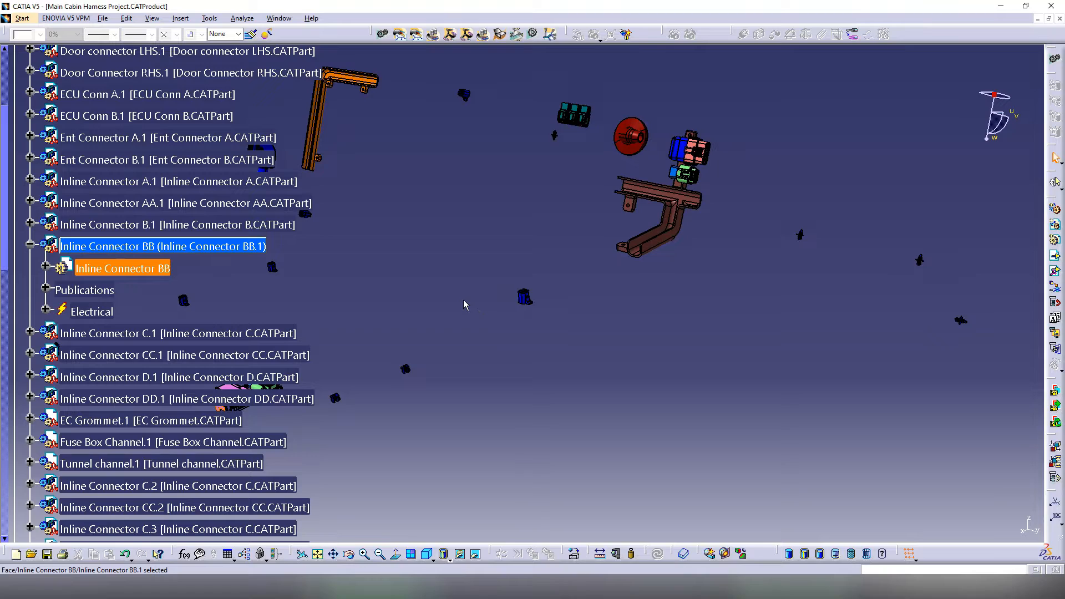
{"action": "middle_click_drag", "start_coordinate": [464, 303], "coordinate": [533, 376]}
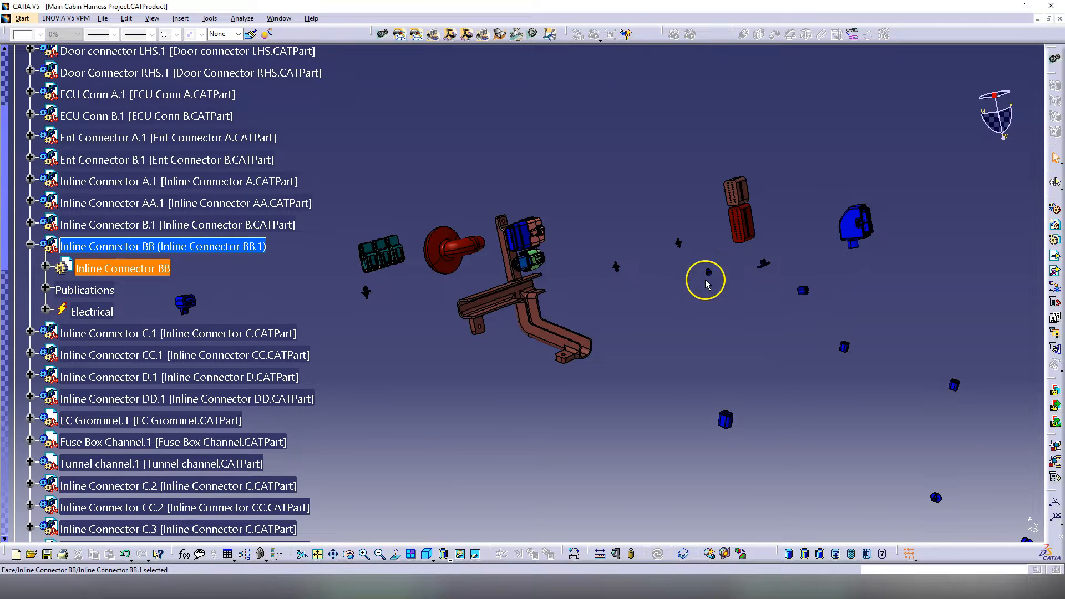
{"action": "middle_click_drag", "start_coordinate": [843, 366], "coordinate": [433, 294]}
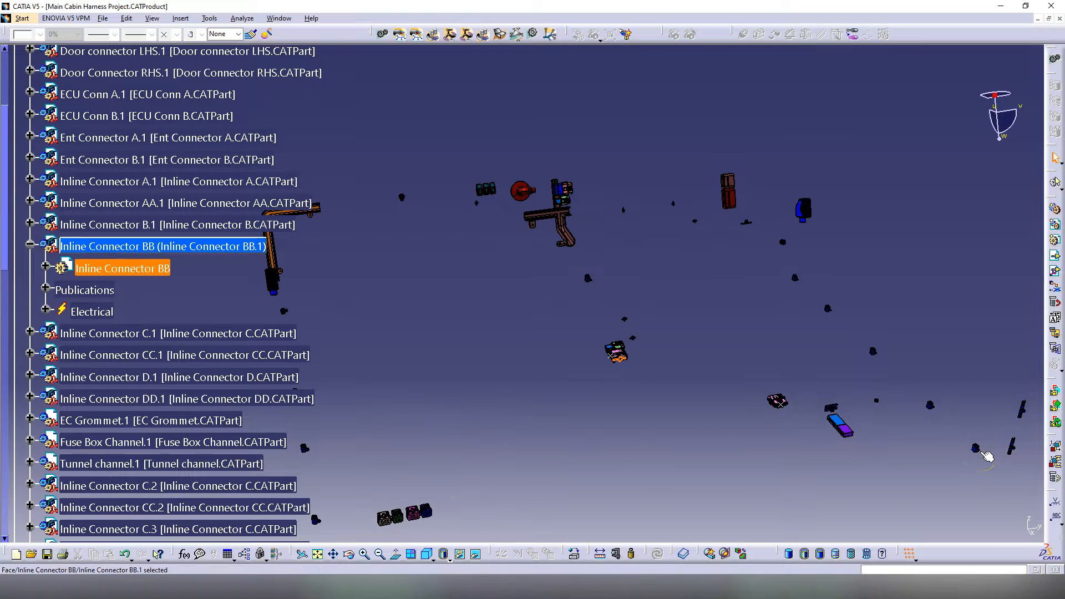
{"action": "left_click", "coordinate": [1029, 409]}
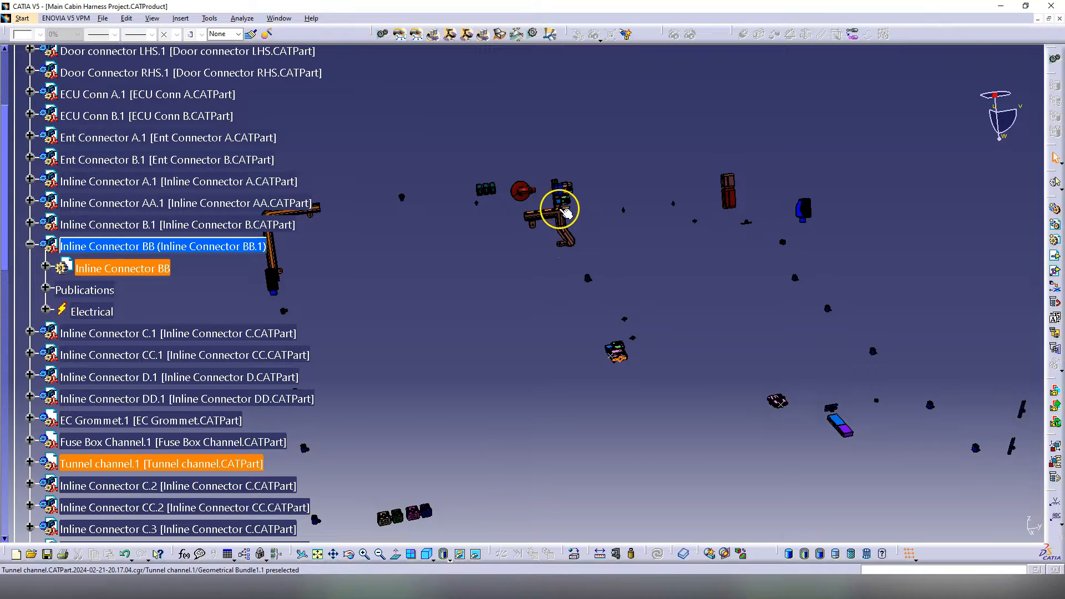
{"action": "left_click", "coordinate": [720, 281]}
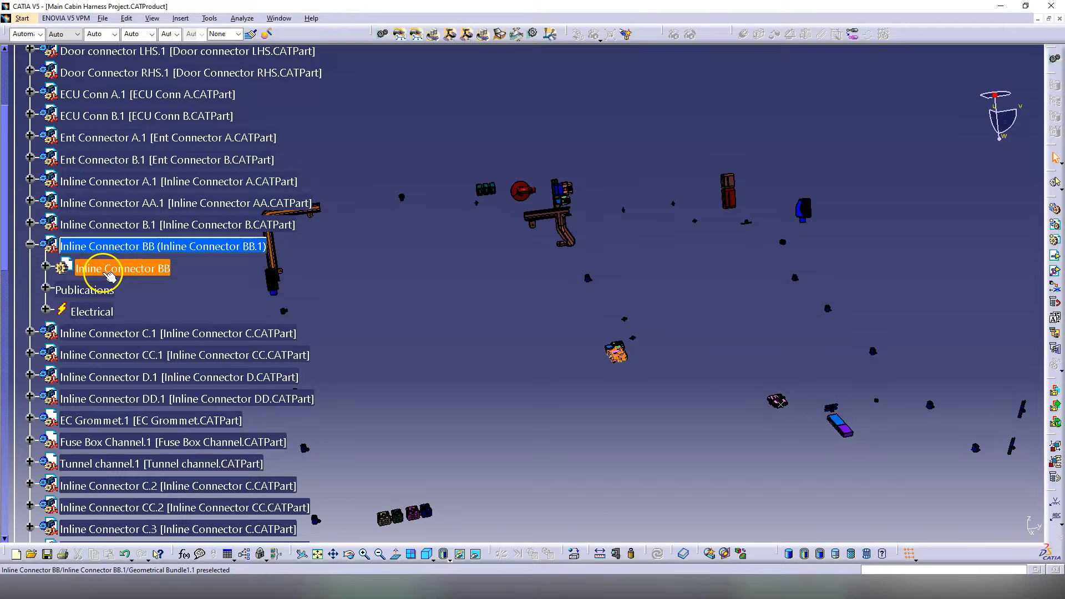
Step: Collapse Inline Connector BB and show the BIW Selection tunnel floor again
{"action": "left_click", "coordinate": [30, 245]}
{"action": "scroll", "coordinate": [84, 268], "scroll_direction": "up", "scroll_amount": 3}
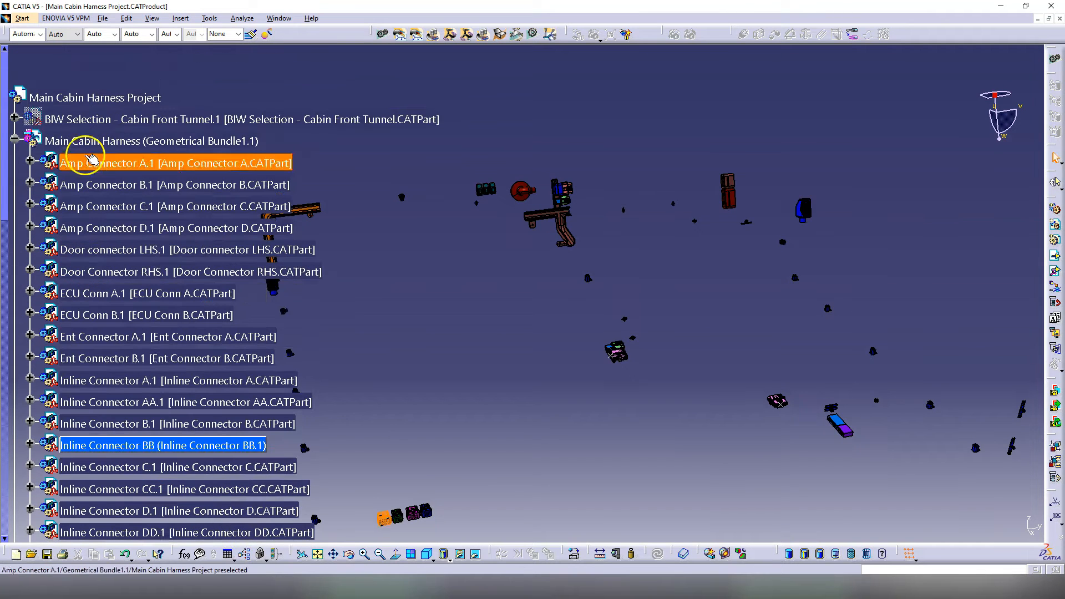
{"action": "right_click", "coordinate": [83, 119]}
{"action": "left_click", "coordinate": [108, 140]}
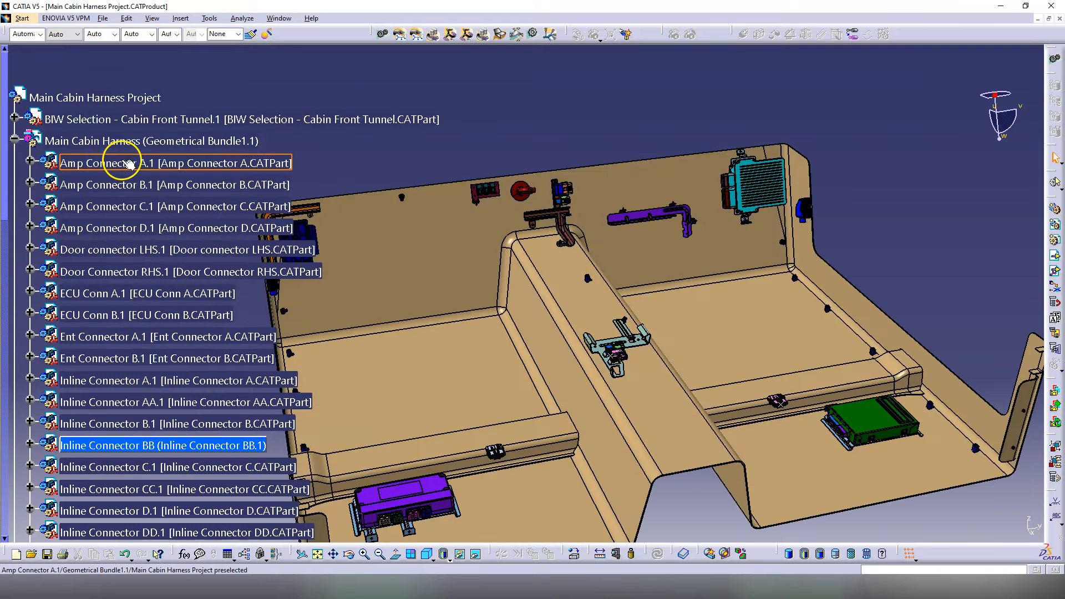
{"action": "middle_click_drag", "start_coordinate": [559, 349], "coordinate": [555, 399], "text": "ctrl"}
Step: Expand Multi-branchable1 under Main Cabin Harness and select Branchable.1
{"action": "double_click", "coordinate": [126, 141]}
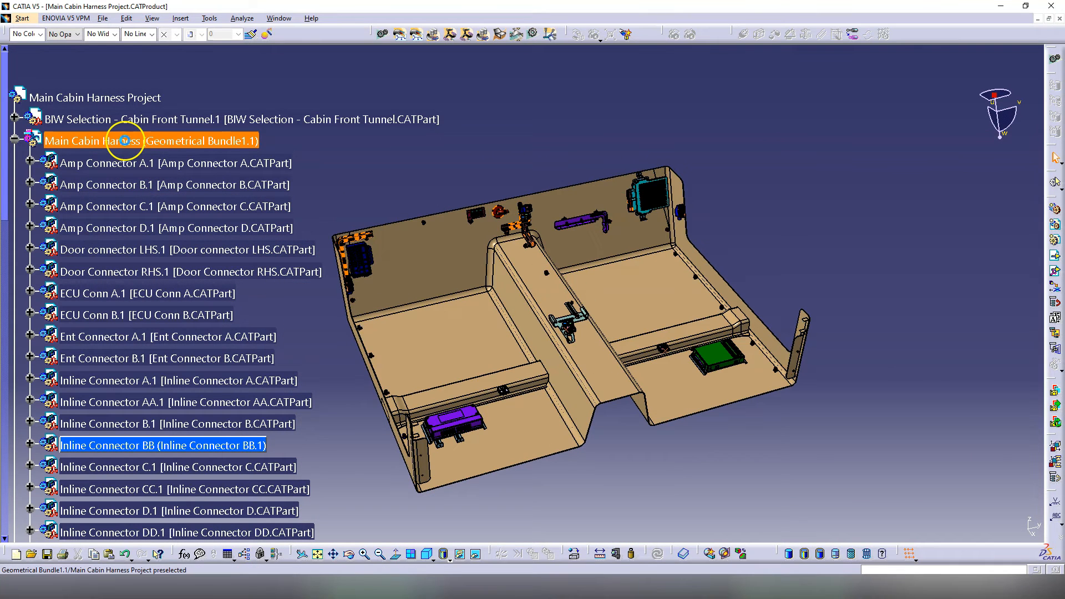
{"action": "scroll", "coordinate": [88, 144], "scroll_direction": "down", "scroll_amount": 3}
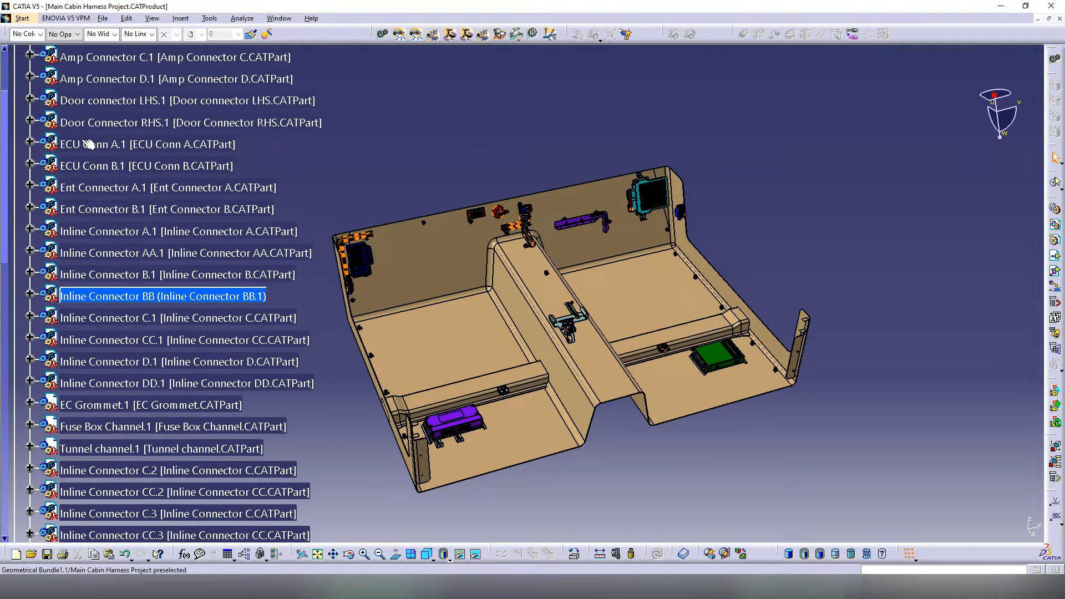
{"action": "scroll", "coordinate": [87, 144], "scroll_direction": "down", "scroll_amount": 6}
{"action": "left_click", "coordinate": [88, 277]}
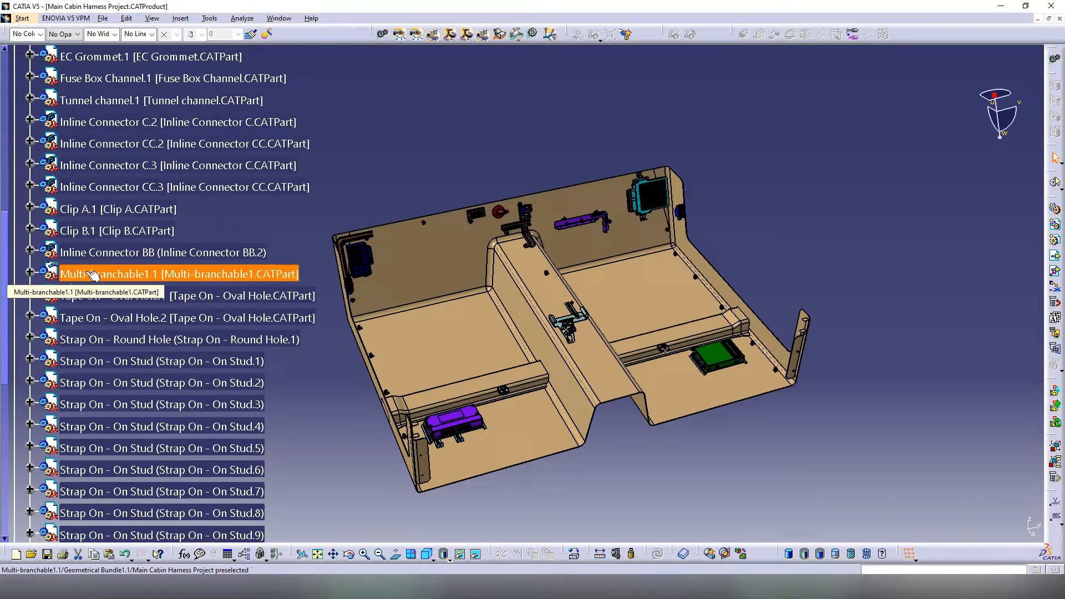
{"action": "left_click", "coordinate": [30, 272]}
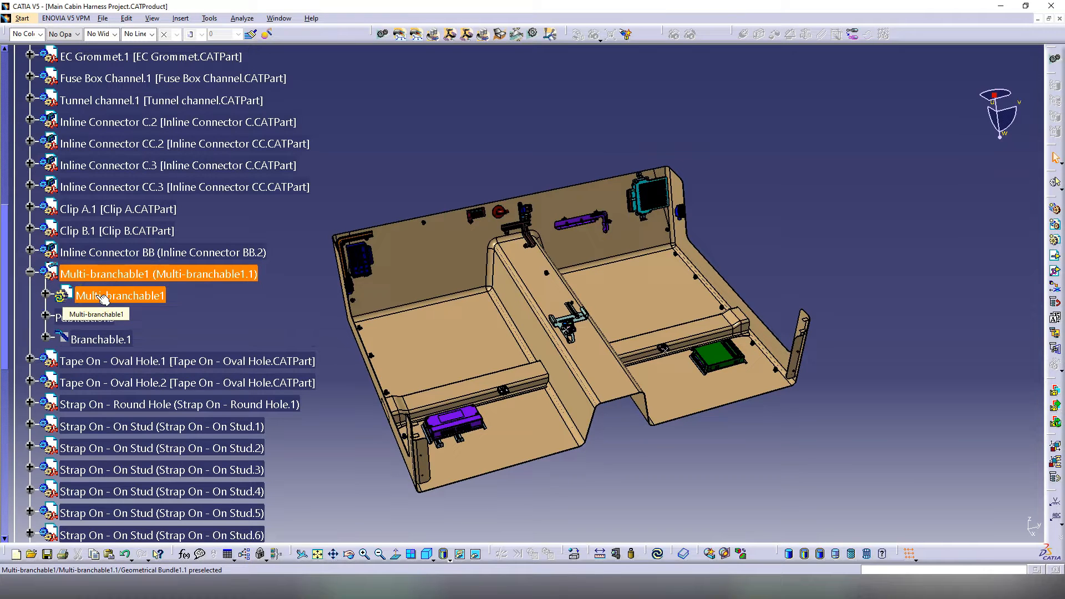
{"action": "left_click", "coordinate": [102, 340]}
{"action": "scroll", "coordinate": [105, 343], "scroll_direction": "up", "scroll_amount": 10}
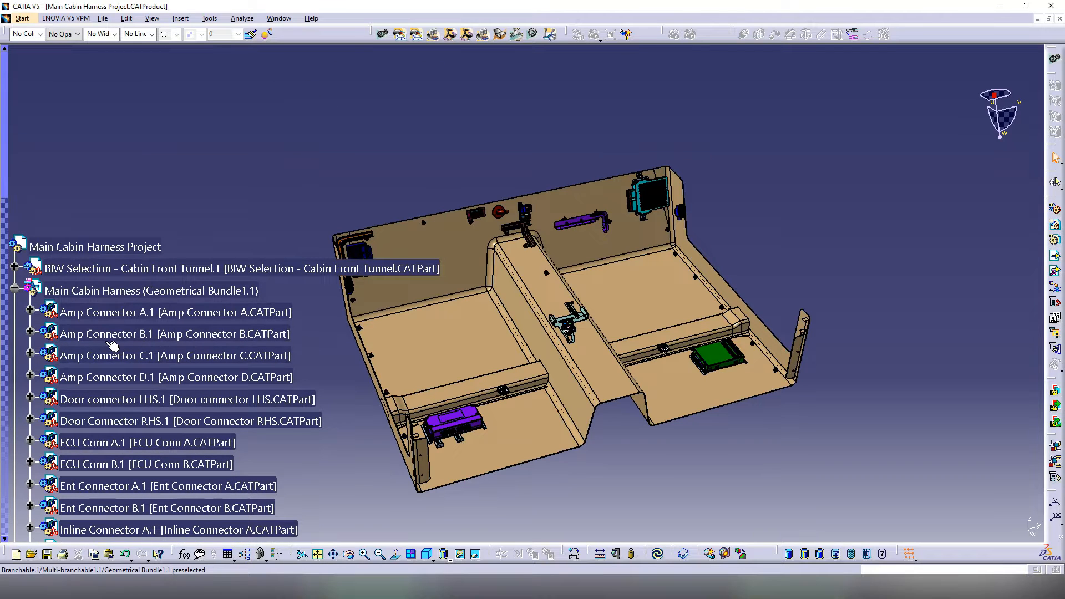
{"action": "left_click", "coordinate": [68, 291]}
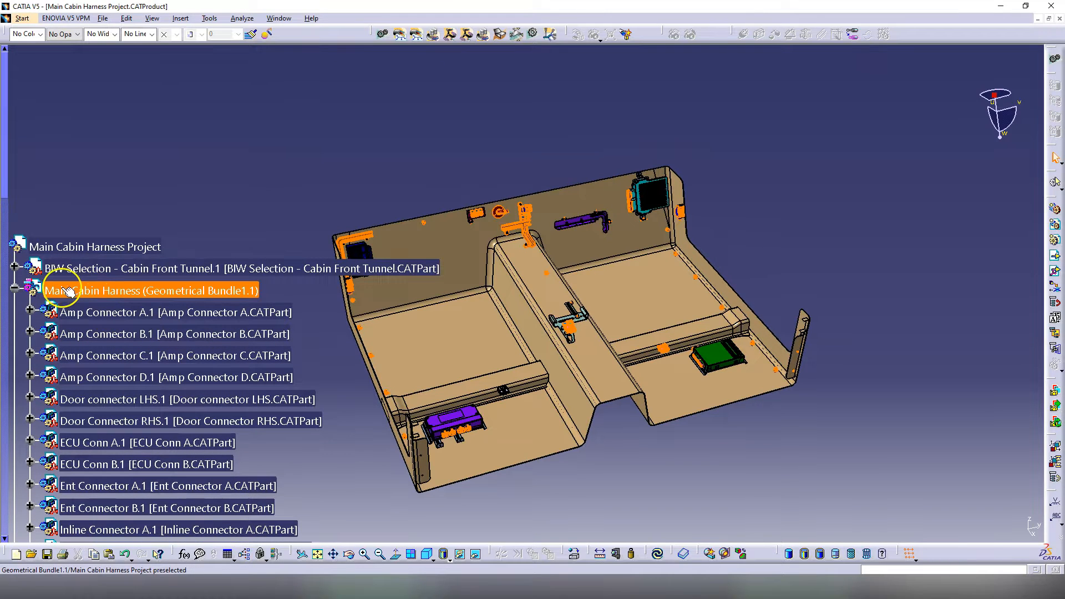
{"action": "scroll", "coordinate": [104, 303], "scroll_direction": "down", "scroll_amount": 9}
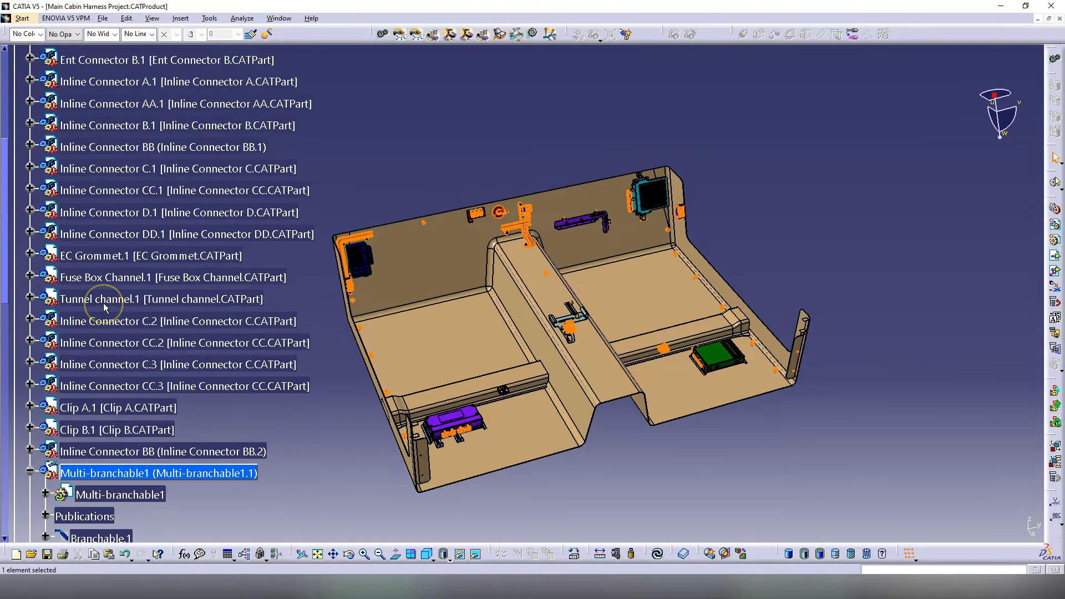
{"action": "scroll", "coordinate": [107, 300], "scroll_direction": "down", "scroll_amount": 7}
{"action": "middle_click_drag", "start_coordinate": [321, 355], "coordinate": [466, 487]}
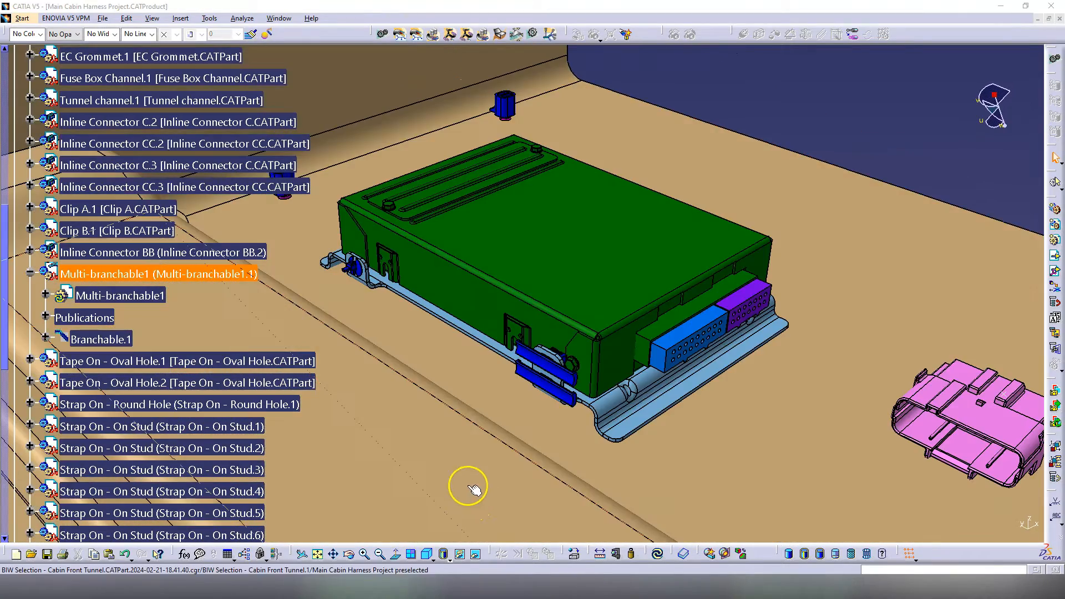
{"action": "middle_click_drag", "start_coordinate": [572, 390], "coordinate": [568, 364]}
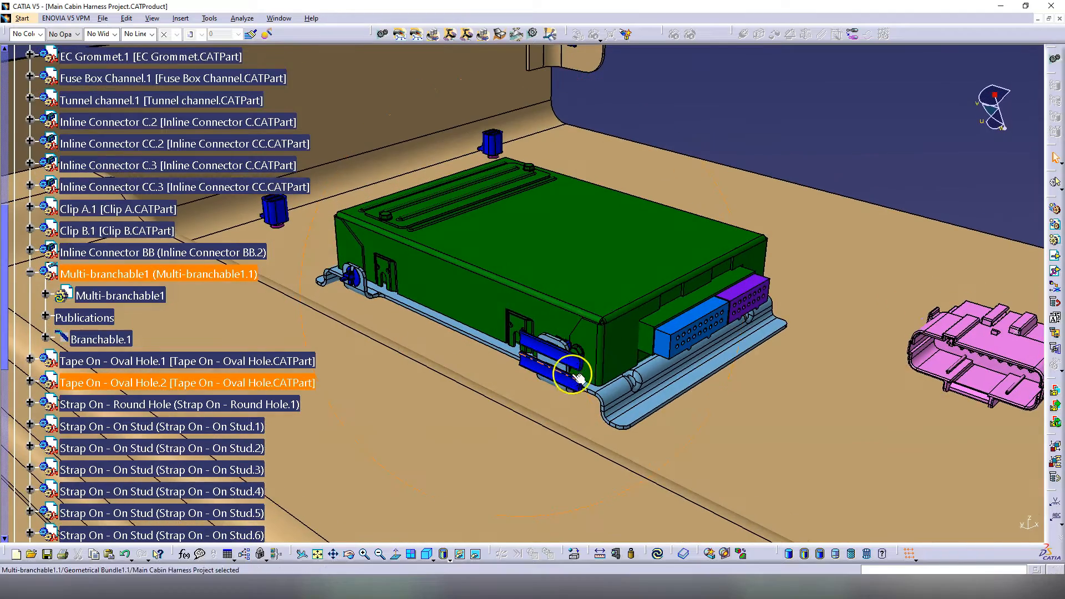
{"action": "middle_click_drag", "start_coordinate": [605, 402], "coordinate": [425, 351]}
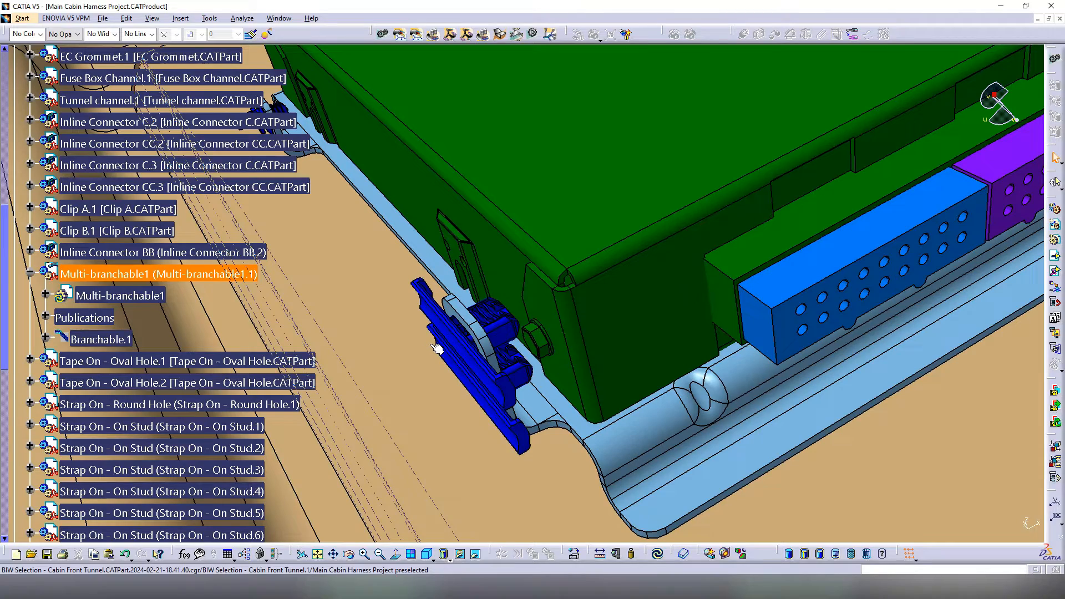
{"action": "scroll", "coordinate": [442, 368], "scroll_direction": "up", "scroll_amount": 1}
{"action": "middle_click_drag", "start_coordinate": [442, 368], "coordinate": [541, 409]}
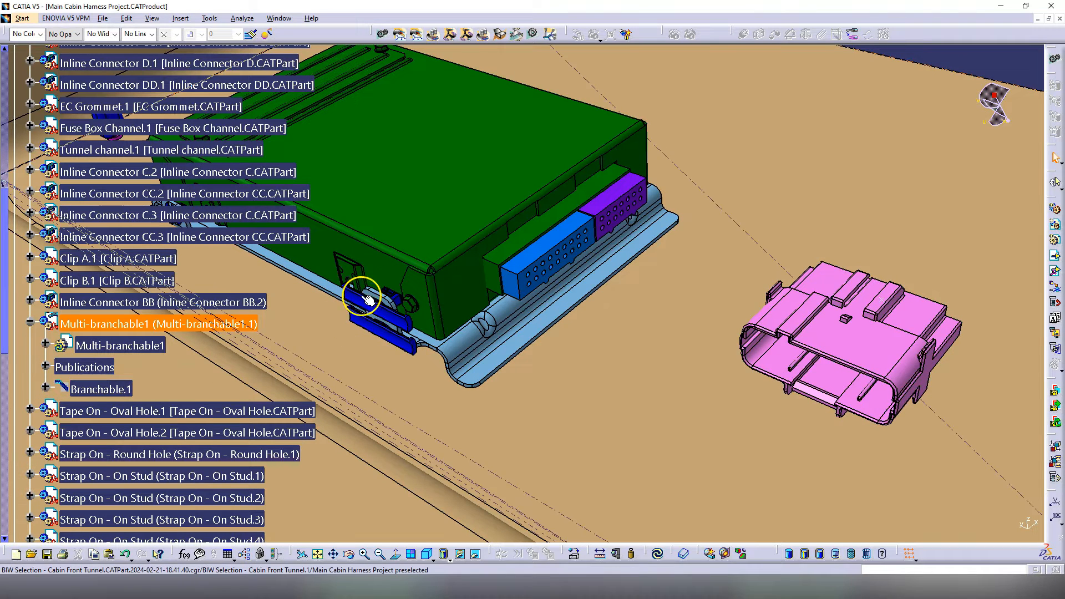
Step: Select the two blue Tape On - Oval Hole clips, then clear the selection and reorient the view
{"action": "left_click", "coordinate": [47, 344]}
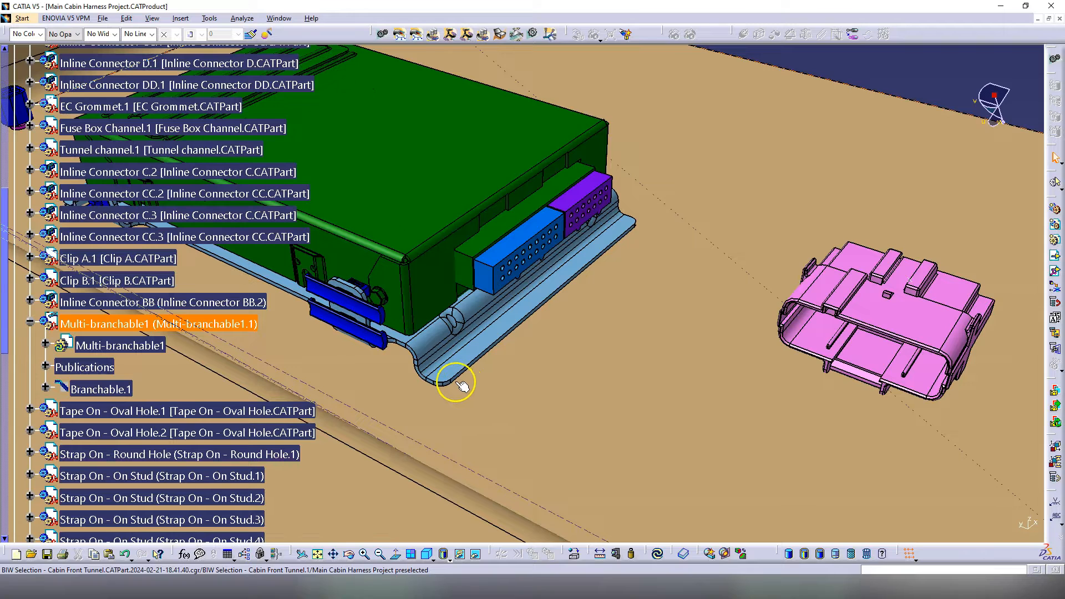
{"action": "left_click", "coordinate": [337, 304]}
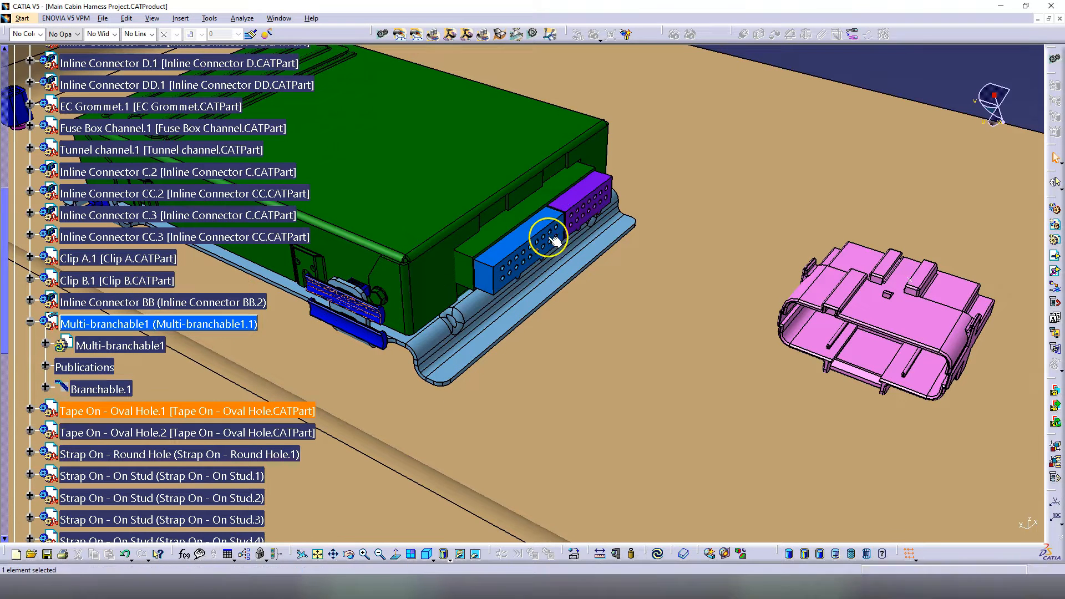
{"action": "left_click", "coordinate": [361, 330], "text": "ctrl"}
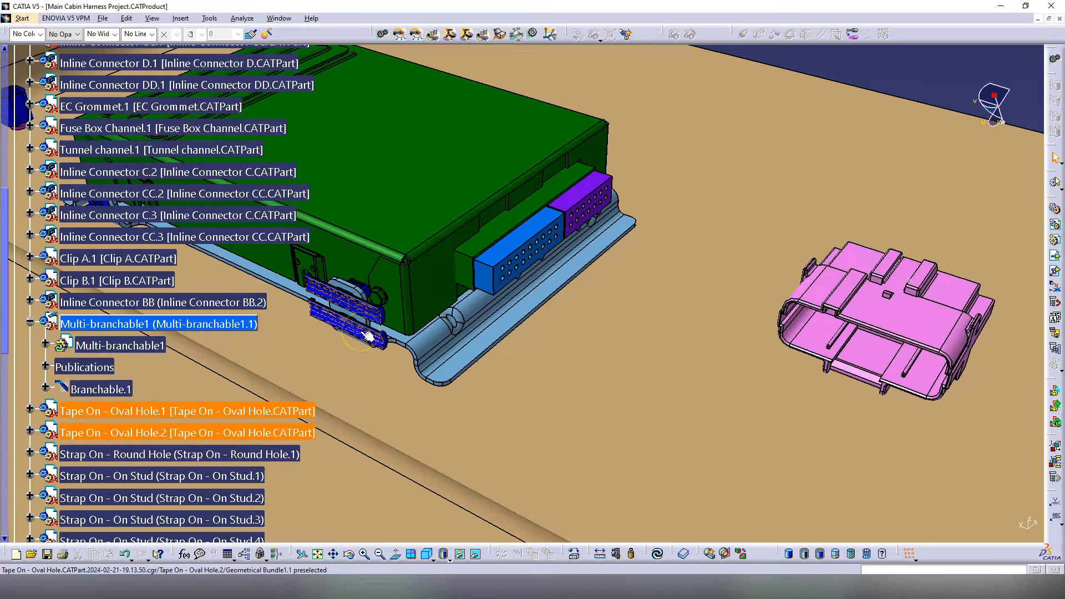
{"action": "scroll", "coordinate": [440, 376], "scroll_direction": "up", "scroll_amount": 1}
{"action": "middle_click_drag", "start_coordinate": [440, 375], "coordinate": [486, 386]}
{"action": "scroll", "coordinate": [500, 388], "scroll_direction": "down", "scroll_amount": 1}
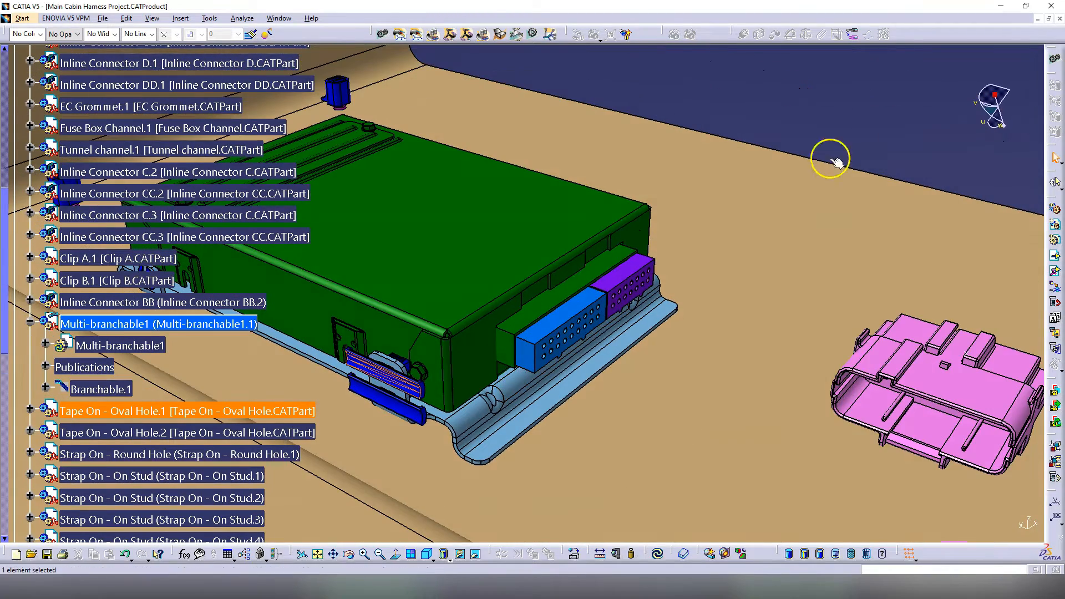
{"action": "left_click", "coordinate": [908, 100]}
{"action": "scroll", "coordinate": [420, 395], "scroll_direction": "up", "scroll_amount": 1}
{"action": "middle_click_drag", "start_coordinate": [420, 395], "coordinate": [444, 395]}
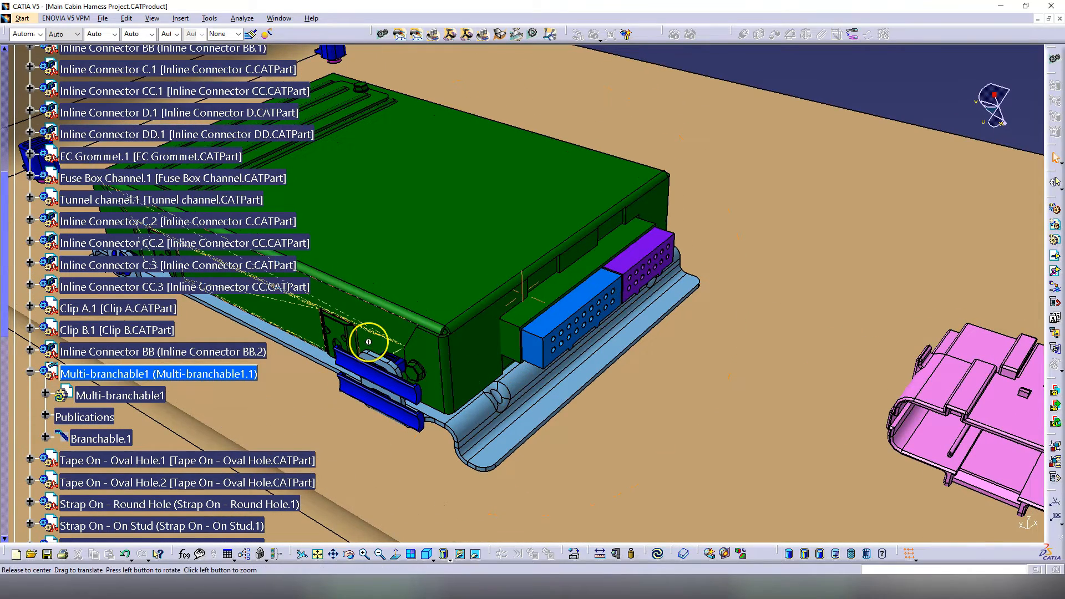
Step: Activate Multi-branchable1 and start routing Branchable.1 (9mm, bend radius ratio 2, slack)
{"action": "double_click", "coordinate": [116, 389]}
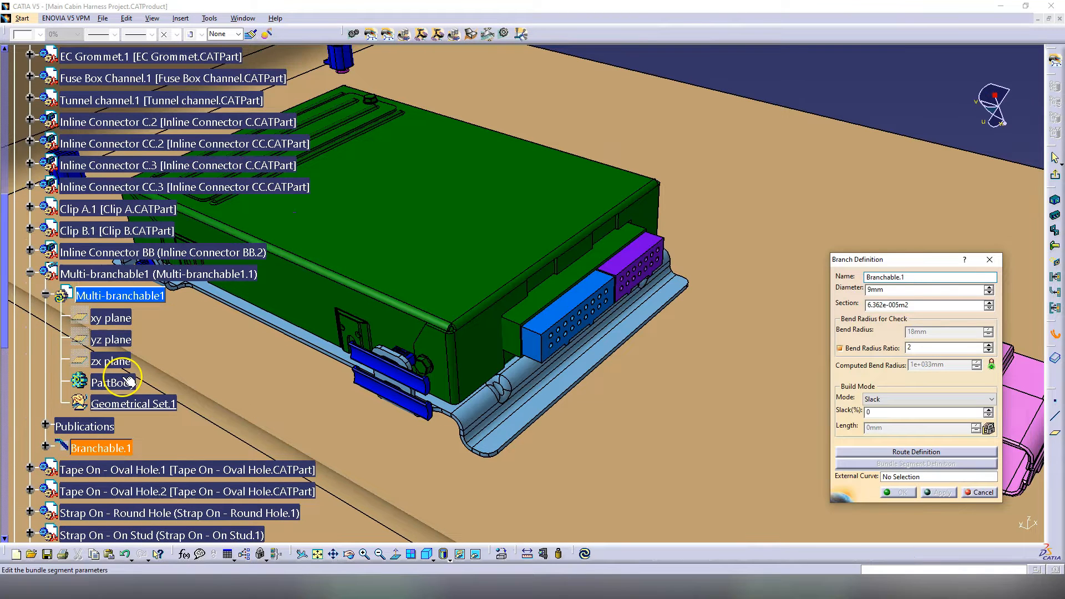
{"action": "left_click_drag", "start_coordinate": [938, 259], "coordinate": [931, 121]}
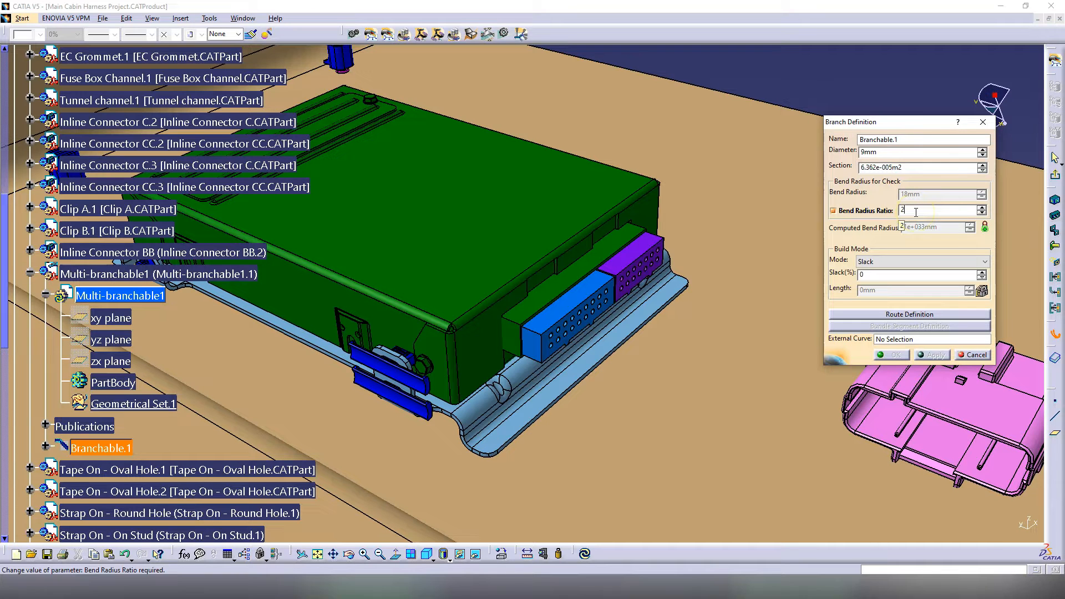
{"action": "left_click", "coordinate": [910, 314]}
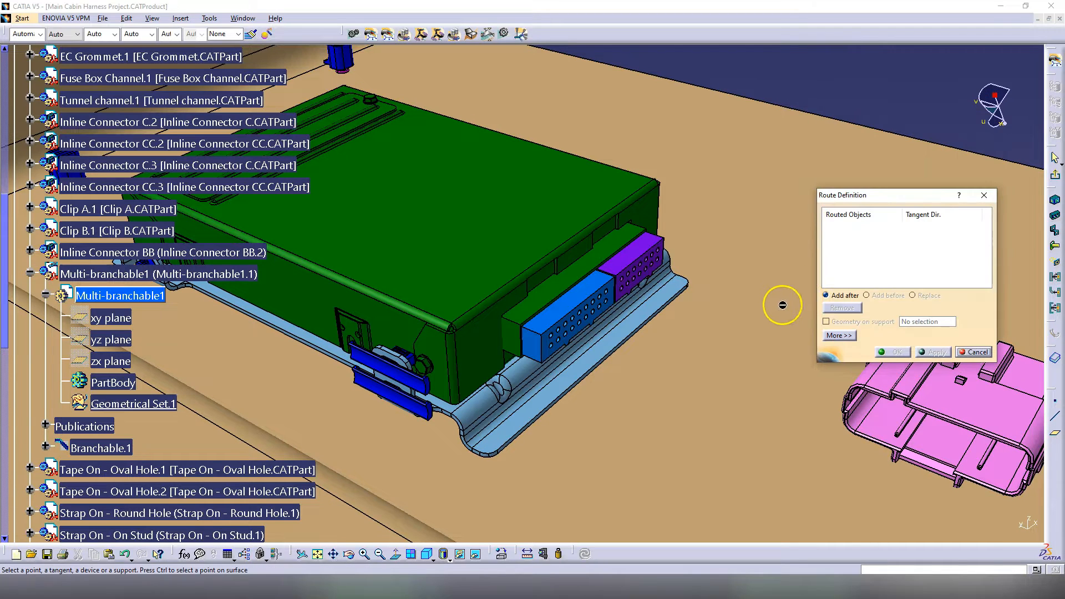
Step: Route Branchable.1 from Tape On - Oval Hole.2 to blue connector A.1 at 7 mm diameter
{"action": "left_click", "coordinate": [427, 387]}
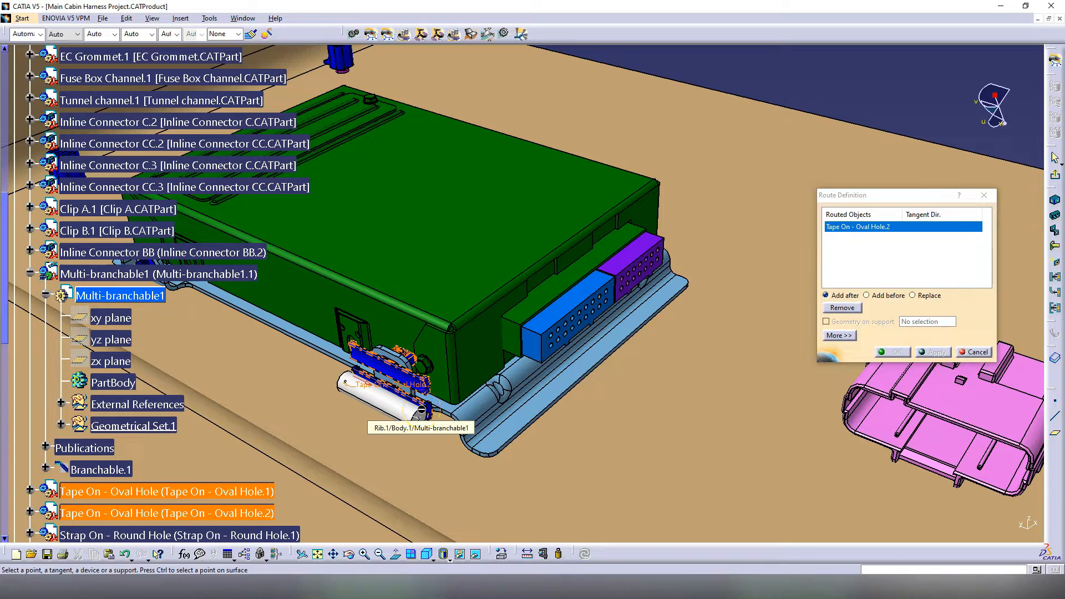
{"action": "left_click", "coordinate": [587, 327]}
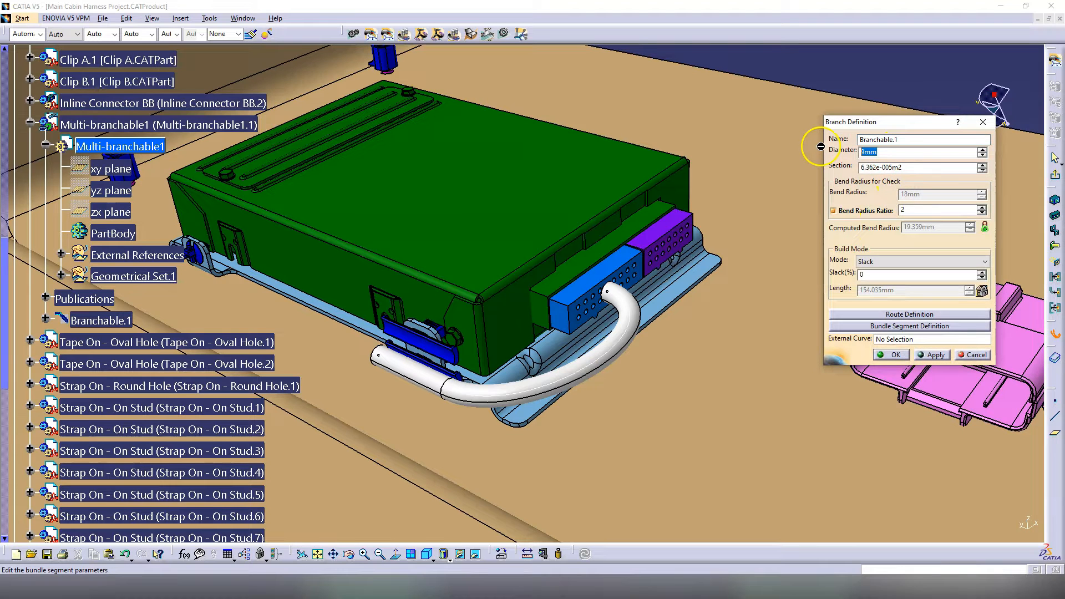
{"action": "type", "text": "7"}
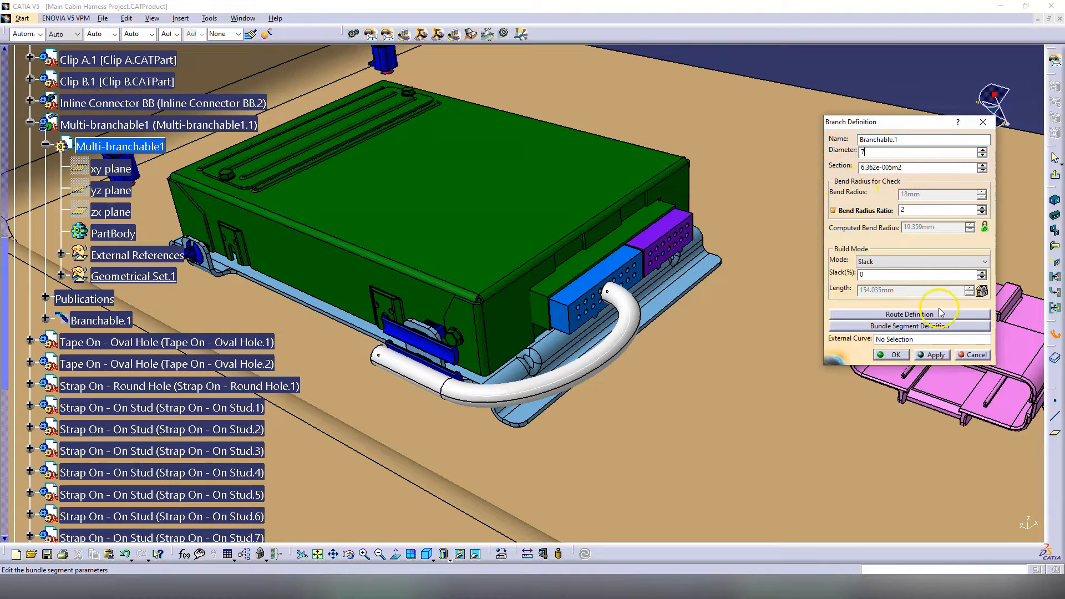
{"action": "left_click", "coordinate": [935, 355]}
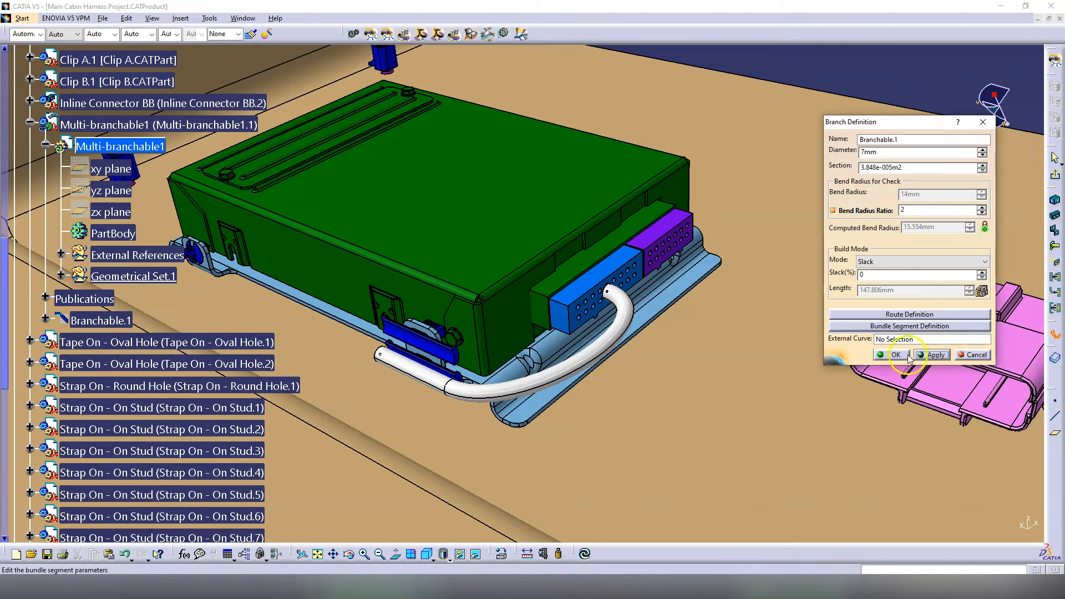
{"action": "middle_click_drag", "start_coordinate": [501, 295], "coordinate": [533, 335]}
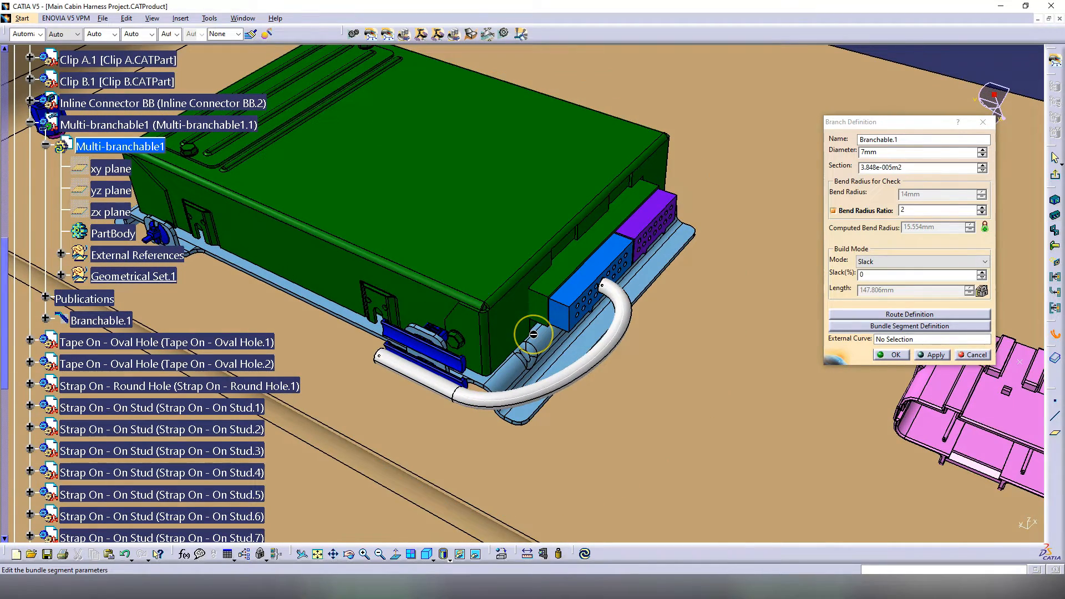
Step: Confirm Branchable.1 and place a length-based branch point on the bundle
{"action": "left_click", "coordinate": [894, 353]}
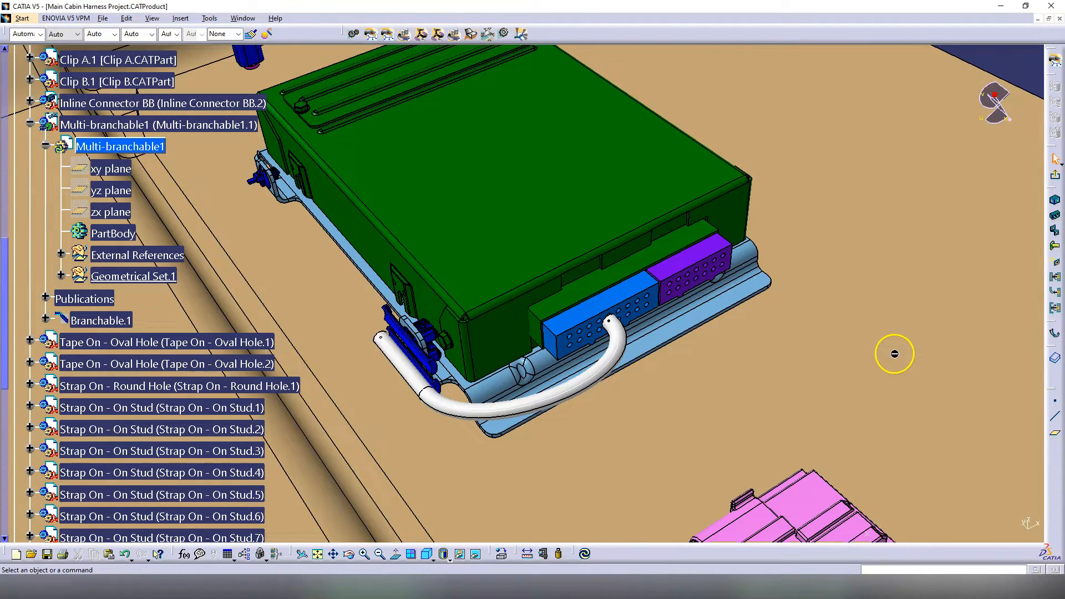
{"action": "left_click", "coordinate": [577, 386]}
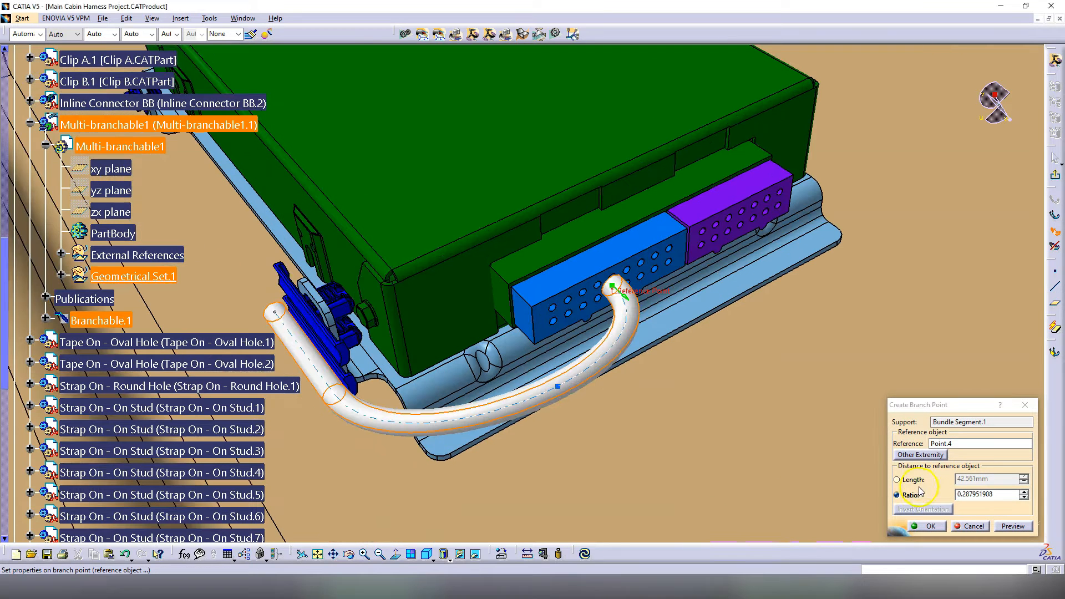
{"action": "left_click", "coordinate": [910, 481]}
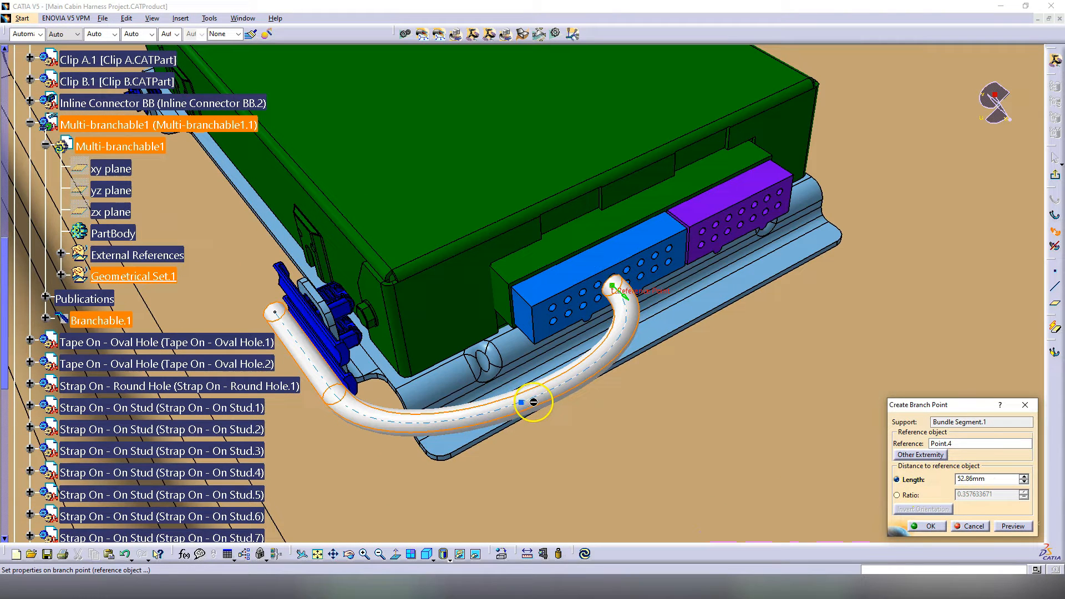
{"action": "left_click", "coordinate": [537, 396]}
{"action": "left_click_drag", "start_coordinate": [538, 397], "coordinate": [533, 398]}
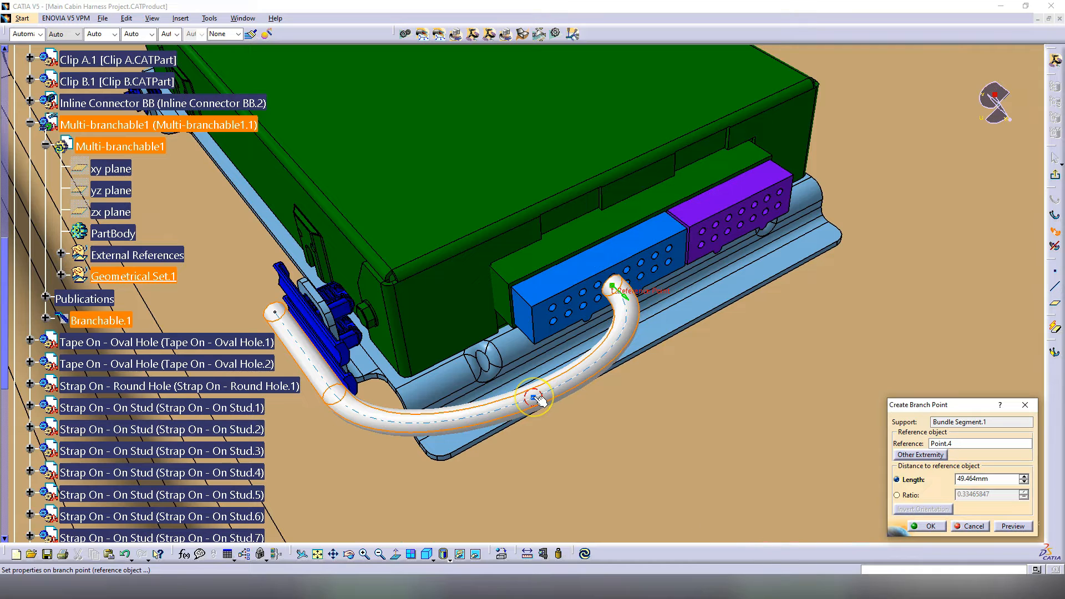
{"action": "mouse_move", "coordinate": [540, 399]}
{"action": "left_mouse_down"}
{"action": "mouse_move", "coordinate": [580, 304]}
{"action": "mouse_move", "coordinate": [531, 394]}
{"action": "mouse_move", "coordinate": [316, 349]}
{"action": "mouse_move", "coordinate": [565, 394]}
{"action": "mouse_move", "coordinate": [546, 395]}
{"action": "left_mouse_up"}
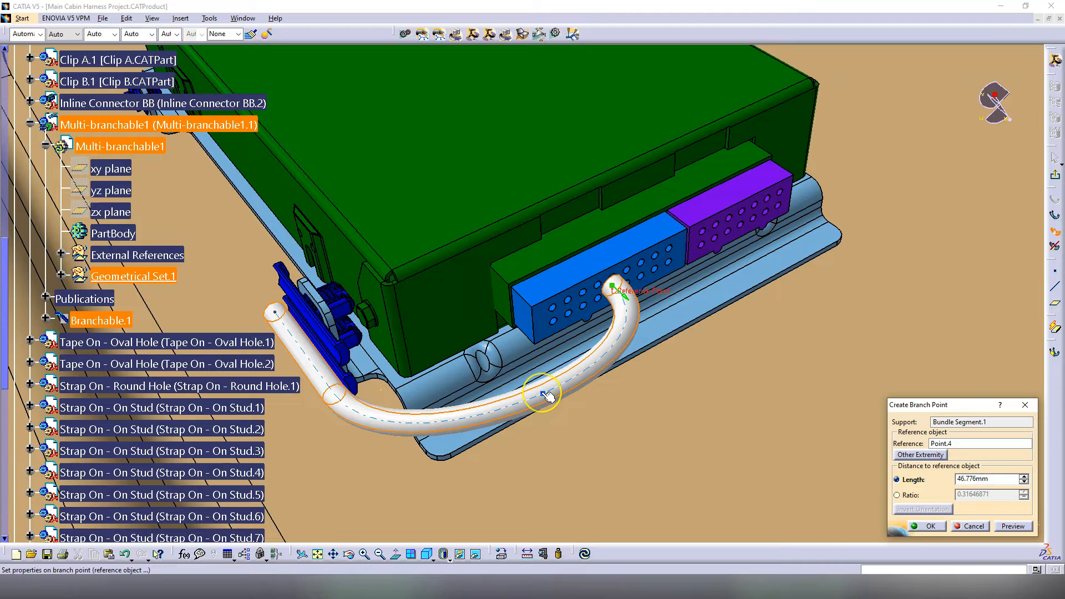
Step: Set the branch point length to 50mm, preview and confirm it, and start Branchable.2
{"action": "left_click", "coordinate": [986, 480]}
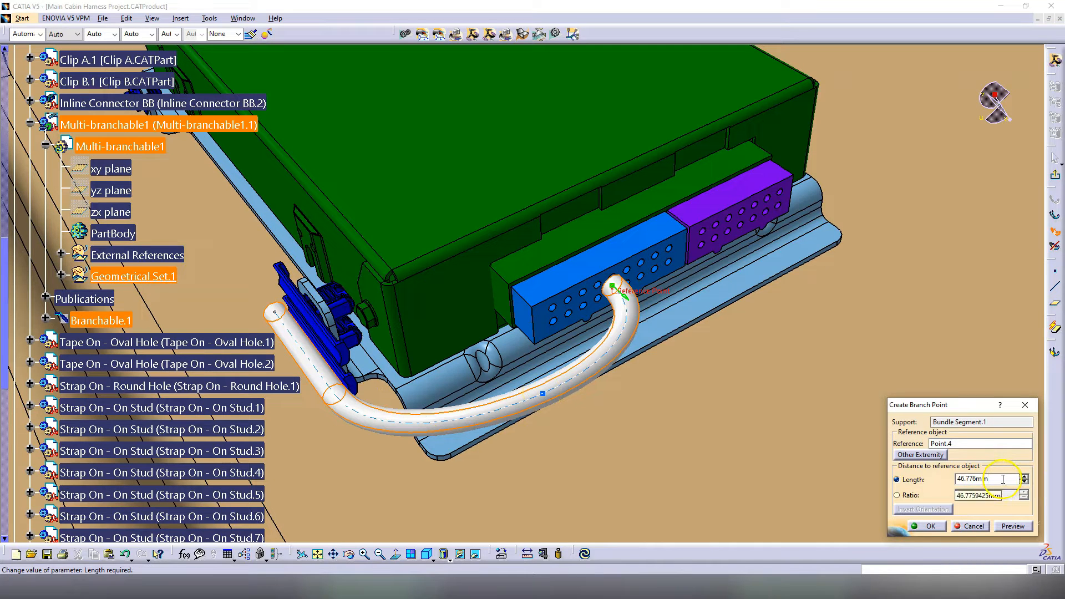
{"action": "left_click", "coordinate": [931, 482]}
{"action": "type", "text": "50"}
{"action": "left_click", "coordinate": [1013, 527]}
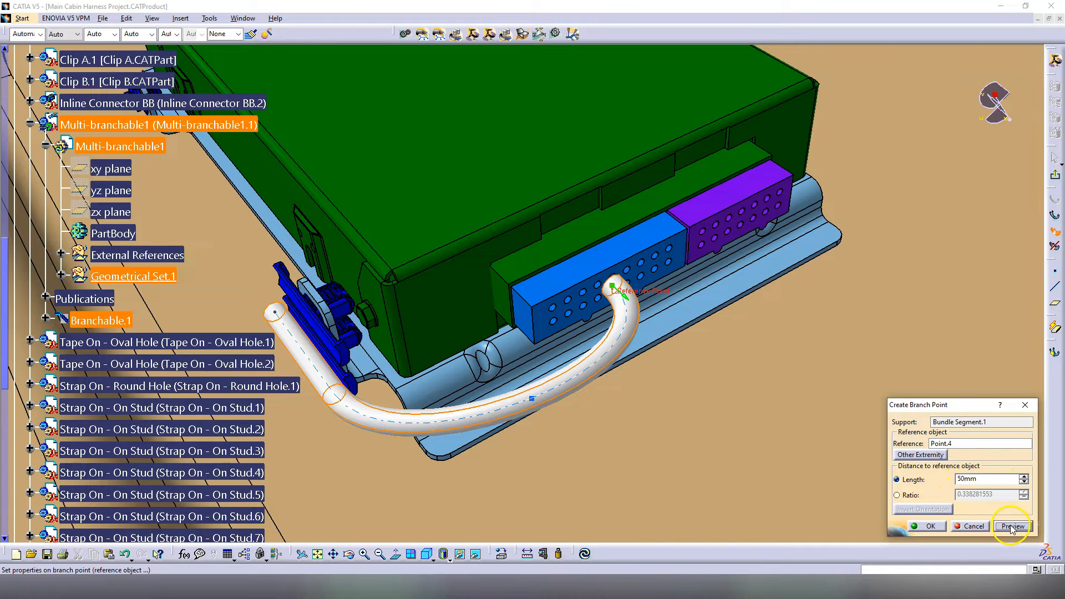
{"action": "left_click", "coordinate": [923, 532]}
{"action": "left_click", "coordinate": [930, 527]}
{"action": "left_click", "coordinate": [931, 527]}
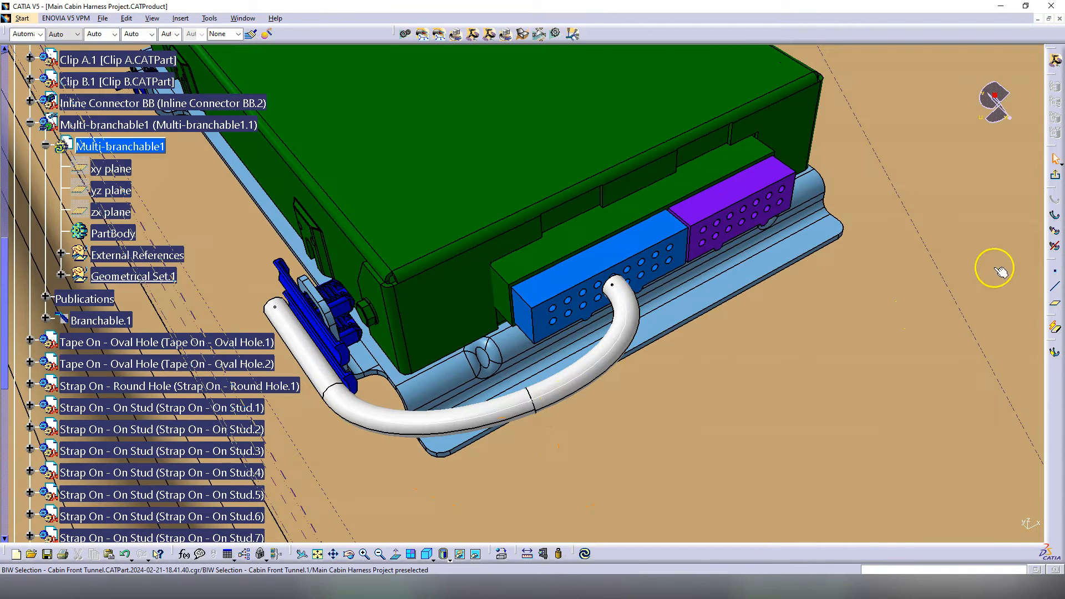
{"action": "left_click", "coordinate": [1055, 222]}
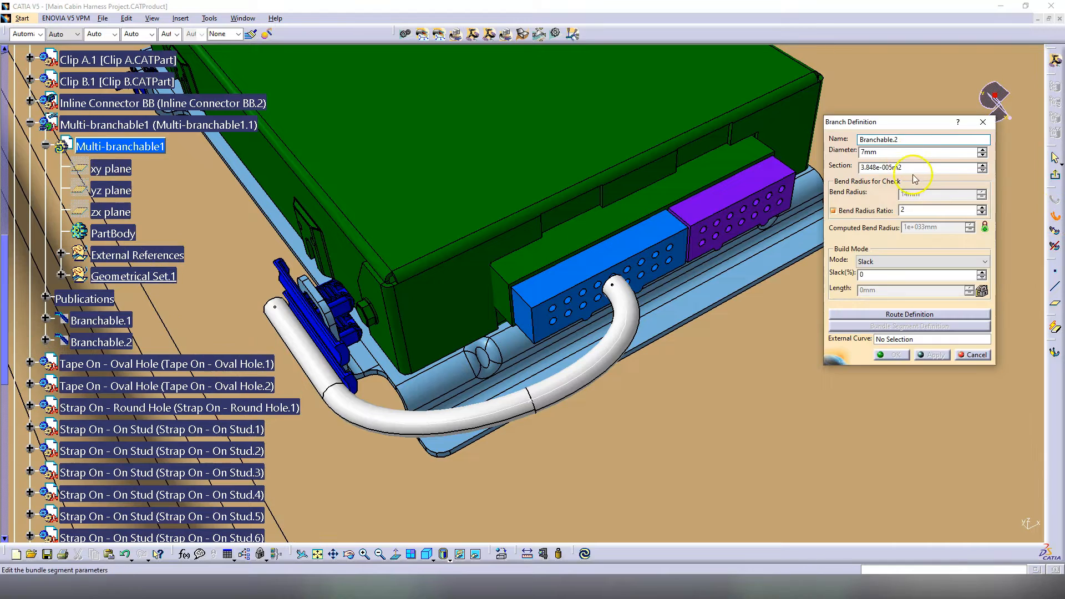
Step: Route Branchable.2 at 6 mm diameter from branch Point.5 to the purple connector
{"action": "double_click", "coordinate": [905, 153]}
{"action": "type", "text": "6"}
{"action": "left_click", "coordinate": [910, 313]}
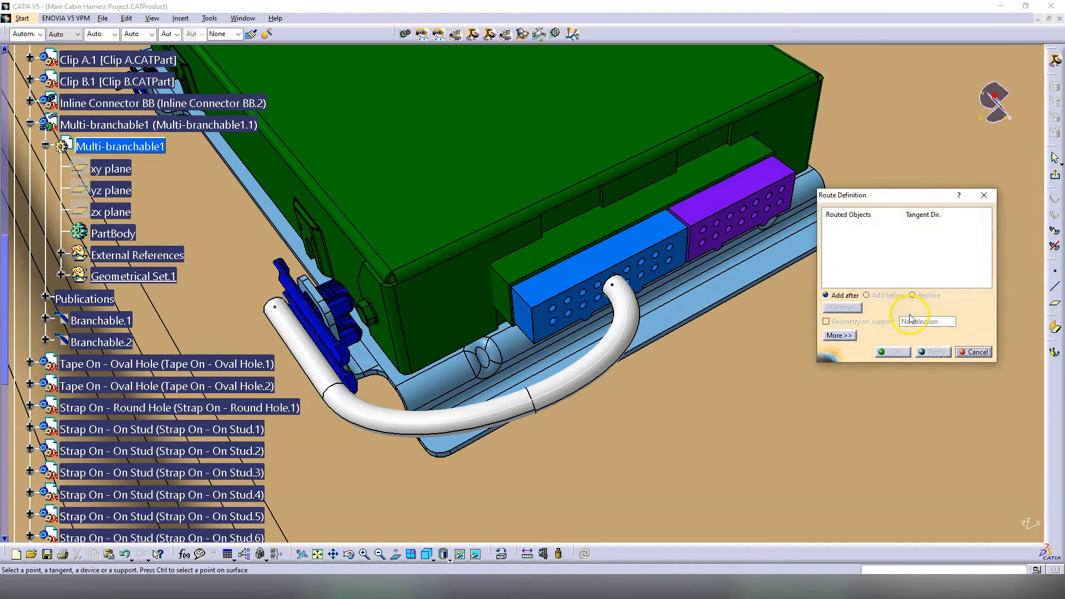
{"action": "left_click", "coordinate": [533, 404]}
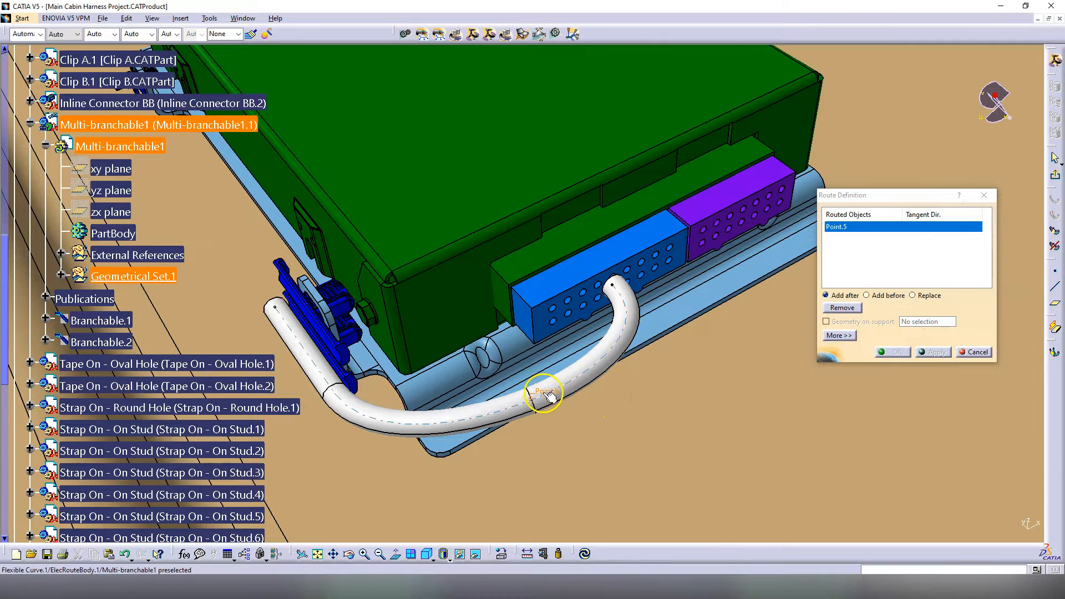
{"action": "left_click", "coordinate": [743, 218]}
{"action": "left_click", "coordinate": [894, 352]}
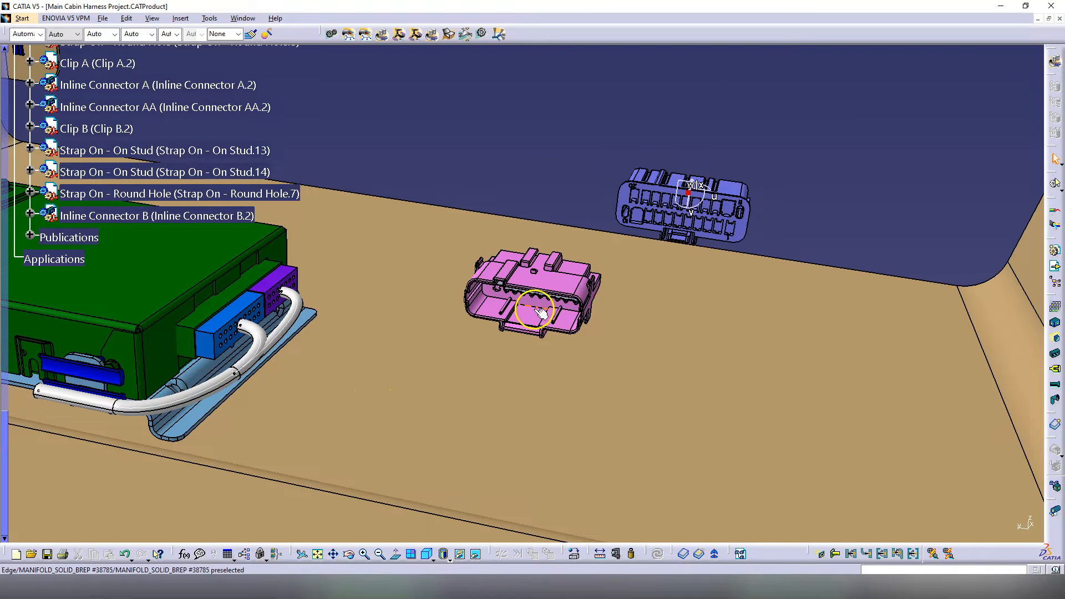
Step: Select the blue inline connector and enable Snap Automatically on the compass
{"action": "middle_click_drag", "start_coordinate": [528, 307], "coordinate": [494, 312]}
{"action": "scroll", "coordinate": [572, 264], "scroll_direction": "down", "scroll_amount": 3}
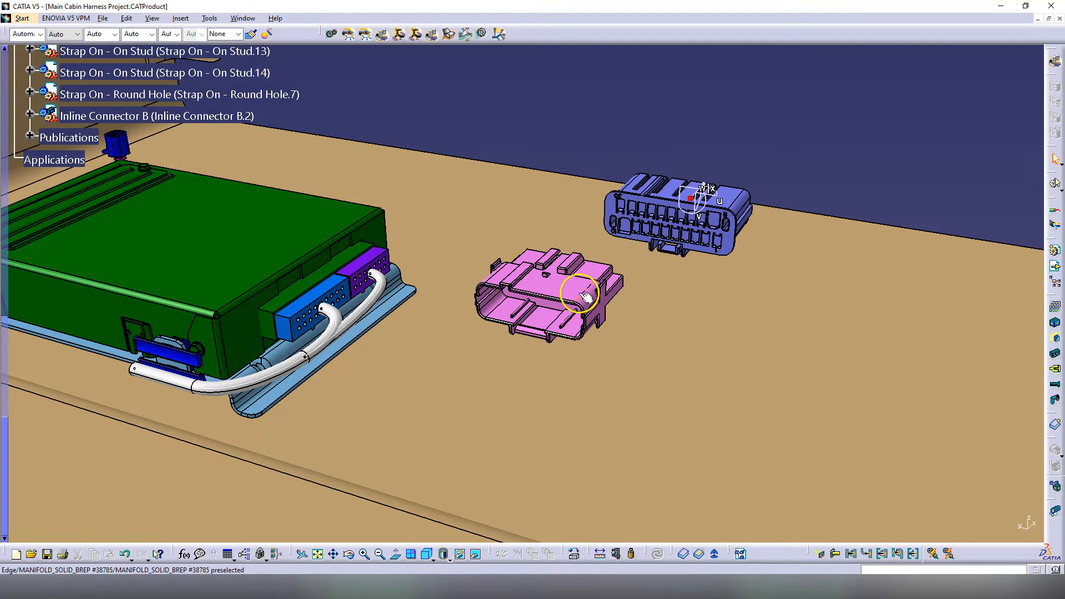
{"action": "left_click", "coordinate": [702, 236]}
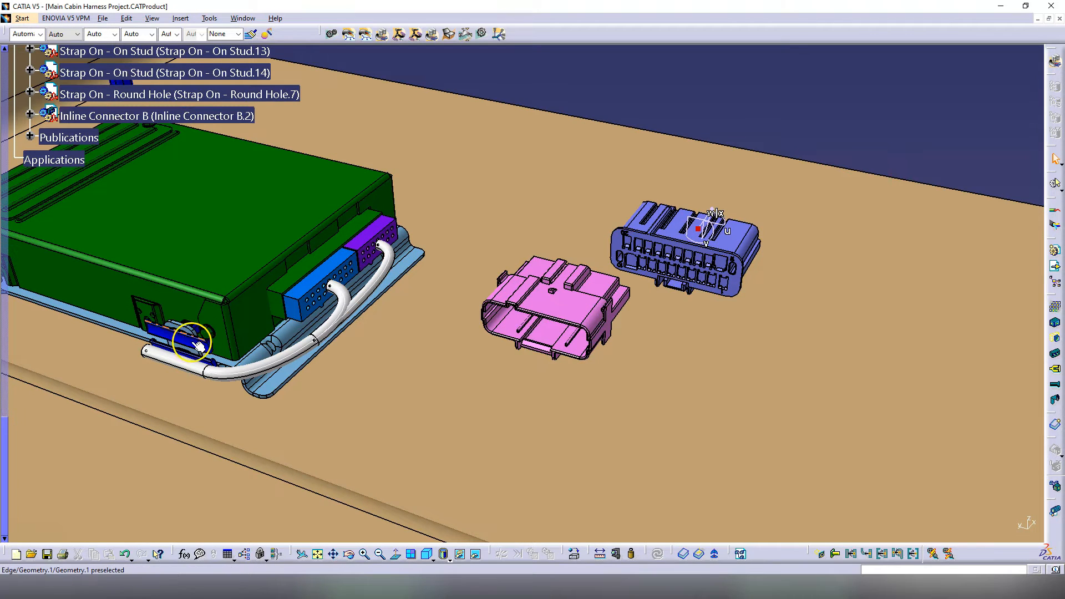
{"action": "right_click", "coordinate": [1004, 103]}
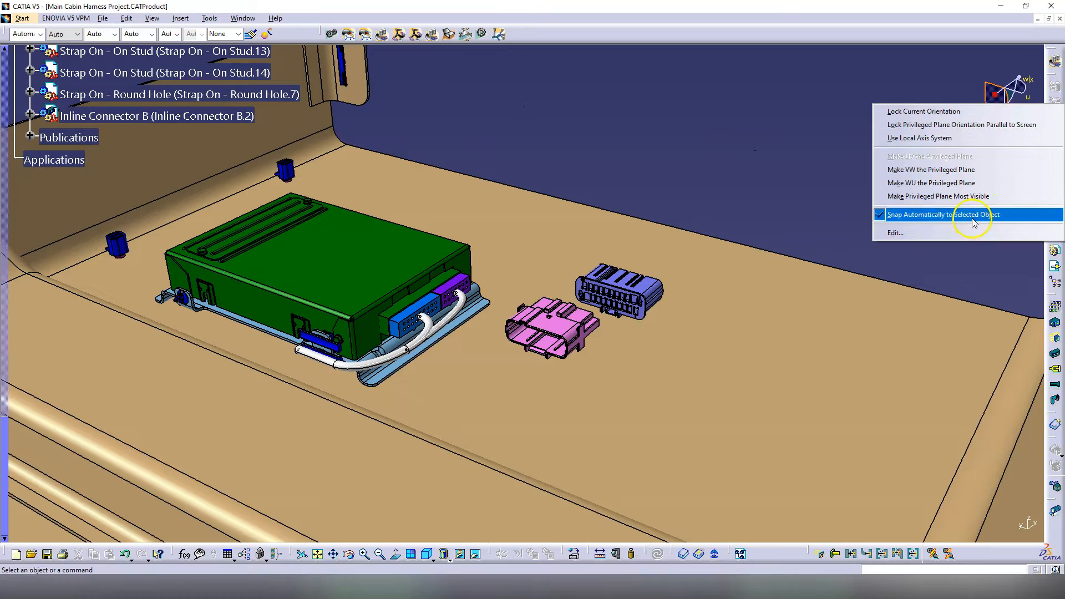
{"action": "left_click", "coordinate": [972, 219]}
{"action": "middle_click_drag", "start_coordinate": [600, 300], "coordinate": [492, 303]}
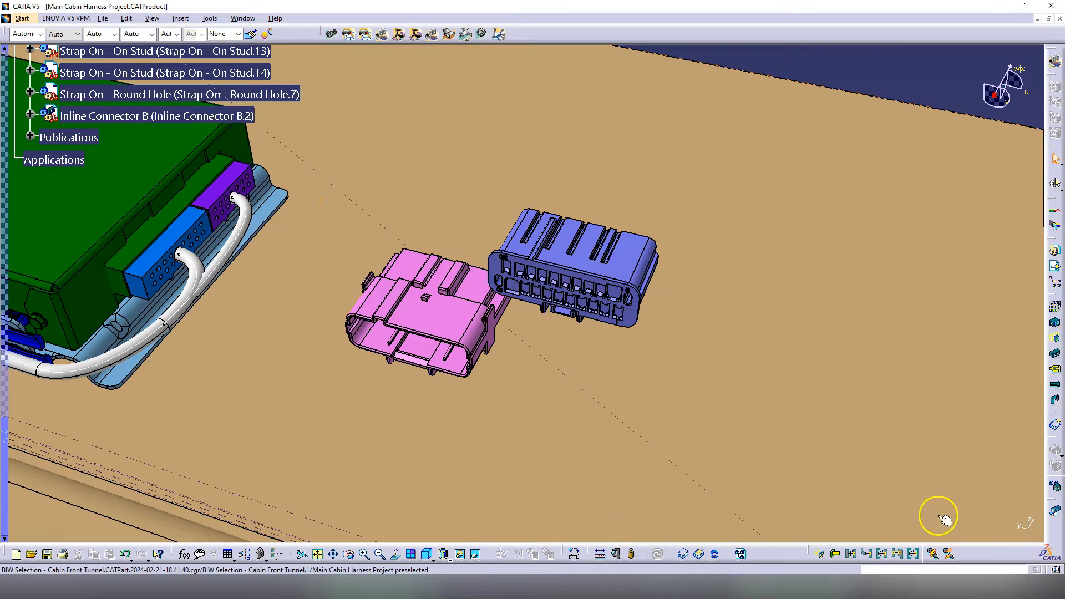
Step: Mate the blue inline connector onto the pink connector with Connect Electrical Devices
{"action": "left_click", "coordinate": [934, 553]}
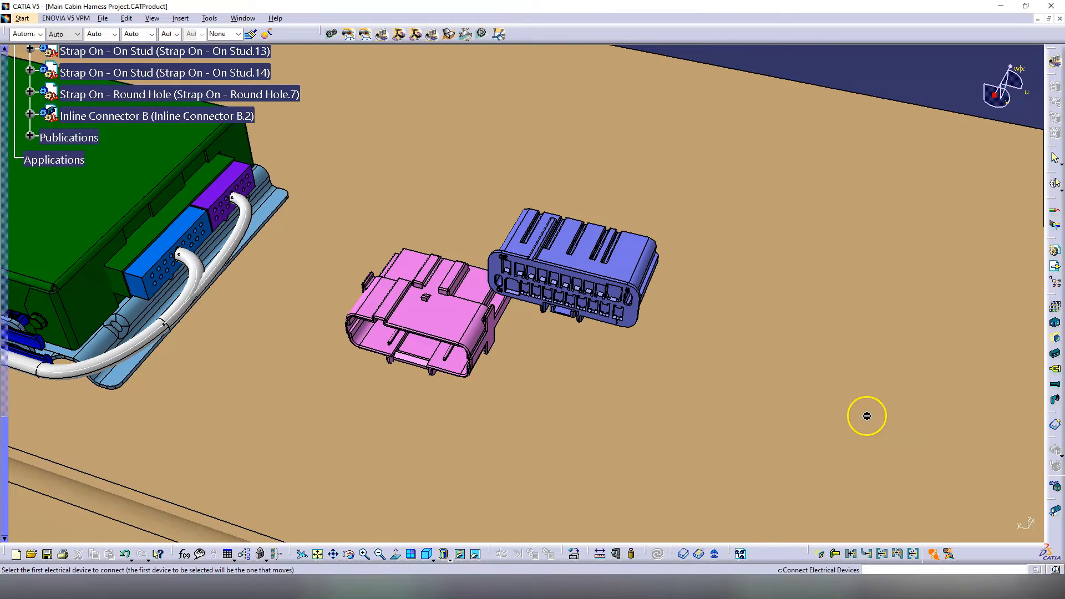
{"action": "left_click", "coordinate": [610, 261]}
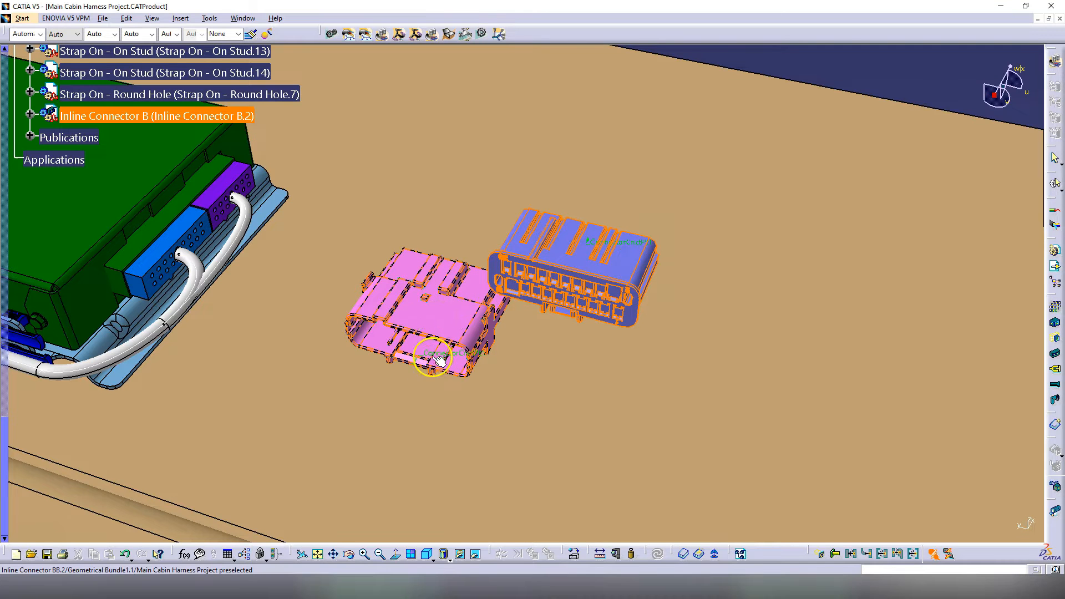
{"action": "left_click", "coordinate": [446, 300]}
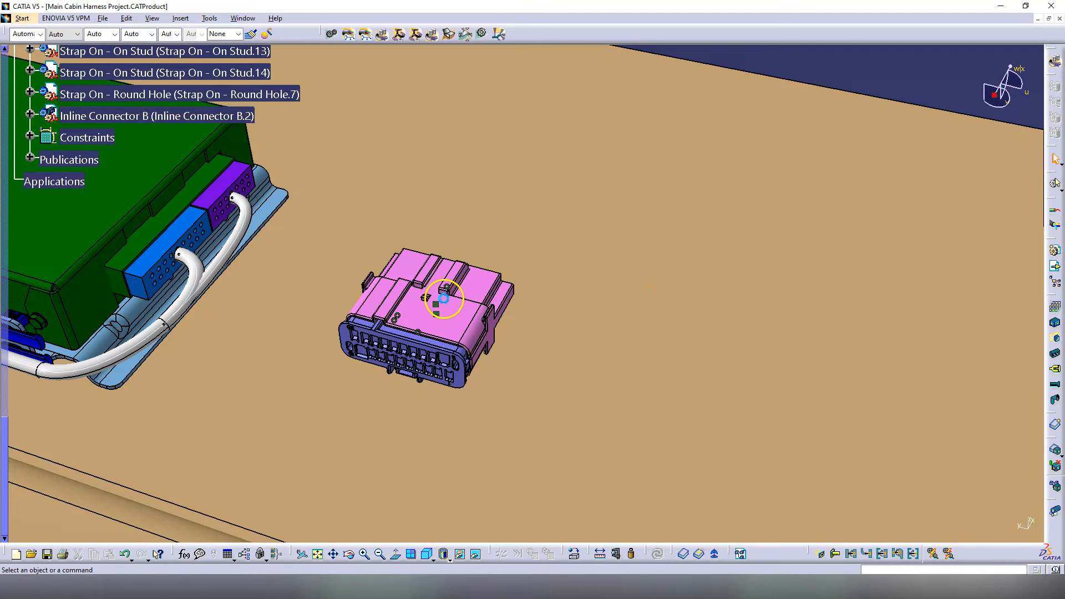
Step: Inspect the existing bundle's routed objects and close the route list unchanged
{"action": "middle_click_drag", "start_coordinate": [398, 335], "coordinate": [481, 361]}
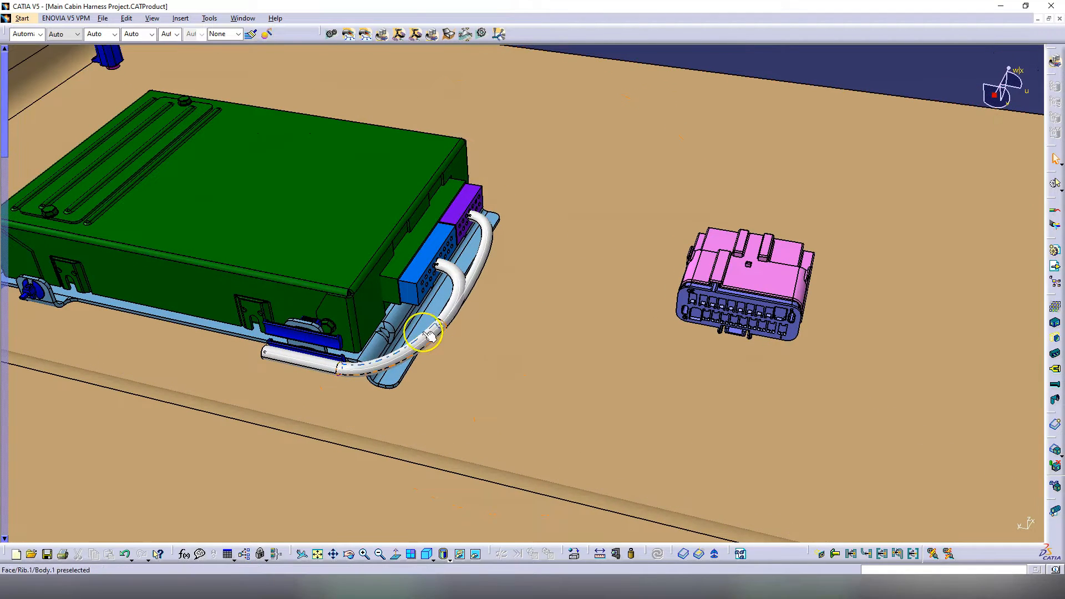
{"action": "double_click", "coordinate": [430, 331]}
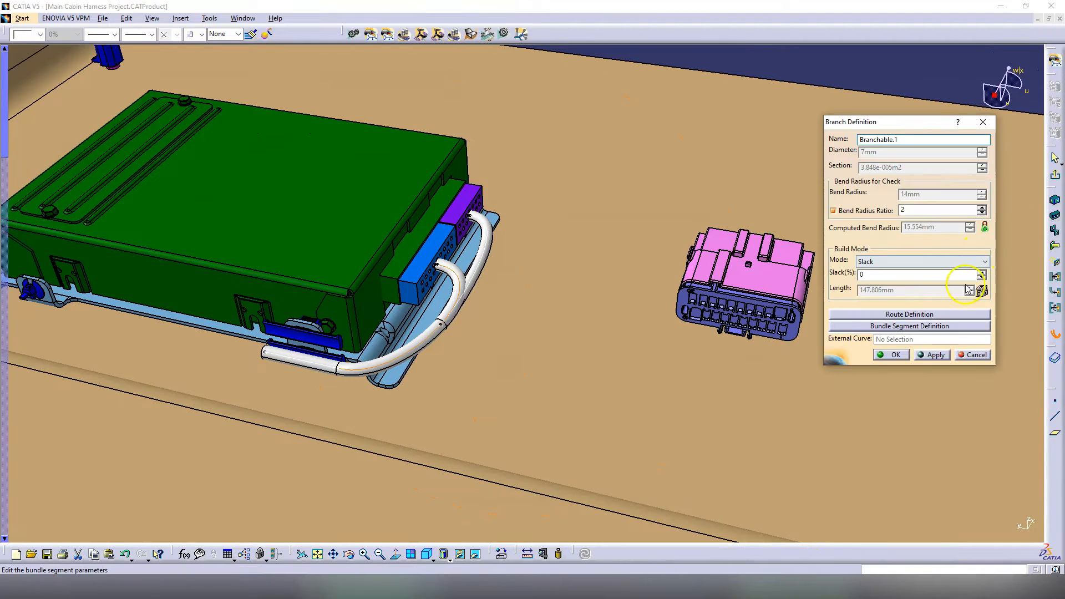
{"action": "left_click", "coordinate": [920, 314]}
{"action": "left_click", "coordinate": [975, 358]}
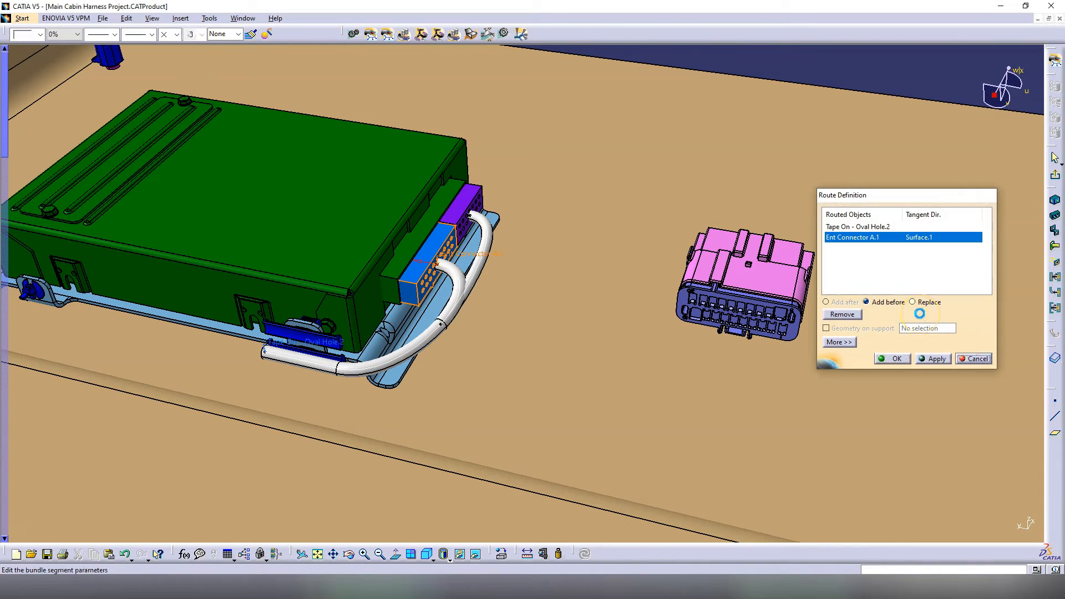
{"action": "middle_click_drag", "start_coordinate": [795, 233], "coordinate": [619, 269]}
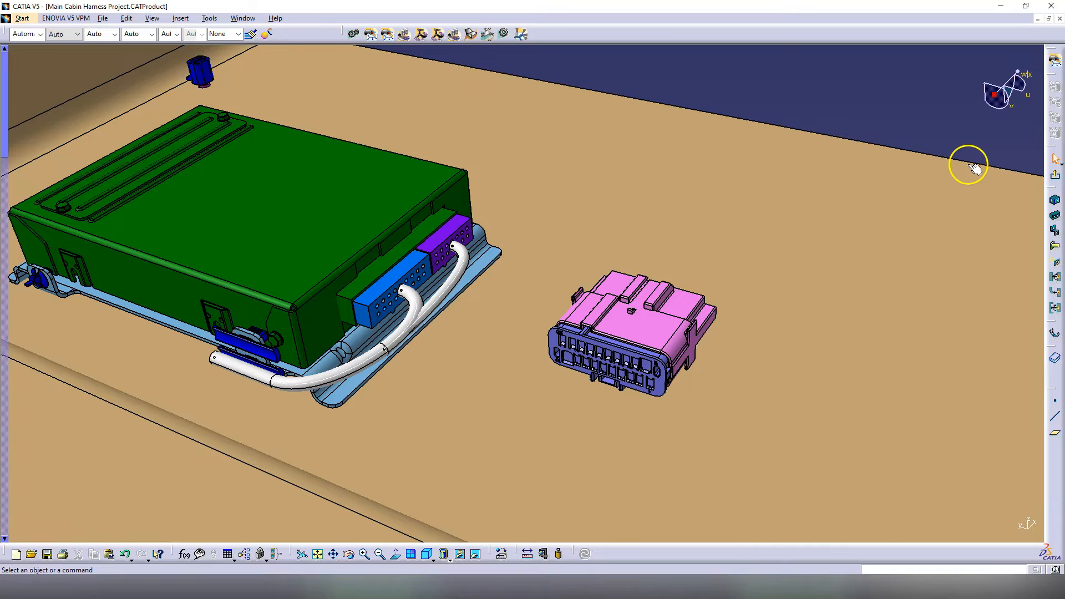
Step: Begin branch Branchable.3 in Branch Definition and enter a diameter of 8
{"action": "left_click", "coordinate": [437, 37]}
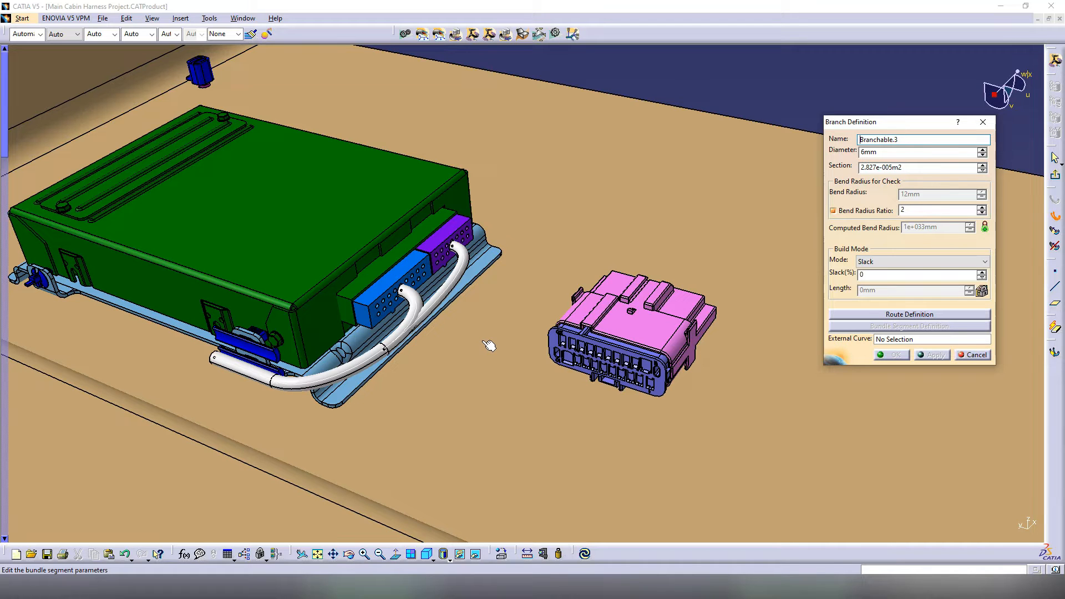
{"action": "left_click", "coordinate": [490, 321]}
{"action": "middle_click_drag", "start_coordinate": [461, 302], "coordinate": [403, 380]}
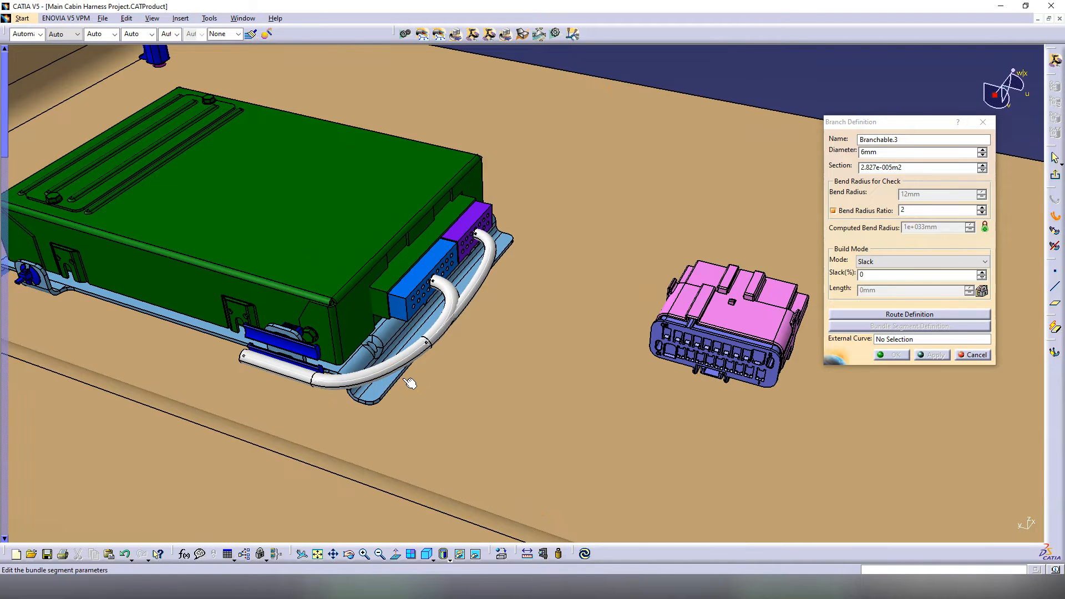
{"action": "left_click", "coordinate": [410, 374]}
{"action": "left_click", "coordinate": [562, 345]}
{"action": "left_click", "coordinate": [562, 343]}
{"action": "mouse_move", "coordinate": [568, 339]}
{"action": "middle_mouse_down"}
{"action": "mouse_move", "coordinate": [617, 319]}
{"action": "mouse_move", "coordinate": [572, 352]}
{"action": "middle_mouse_up"}
{"action": "middle_click_drag", "start_coordinate": [385, 323], "coordinate": [612, 318]}
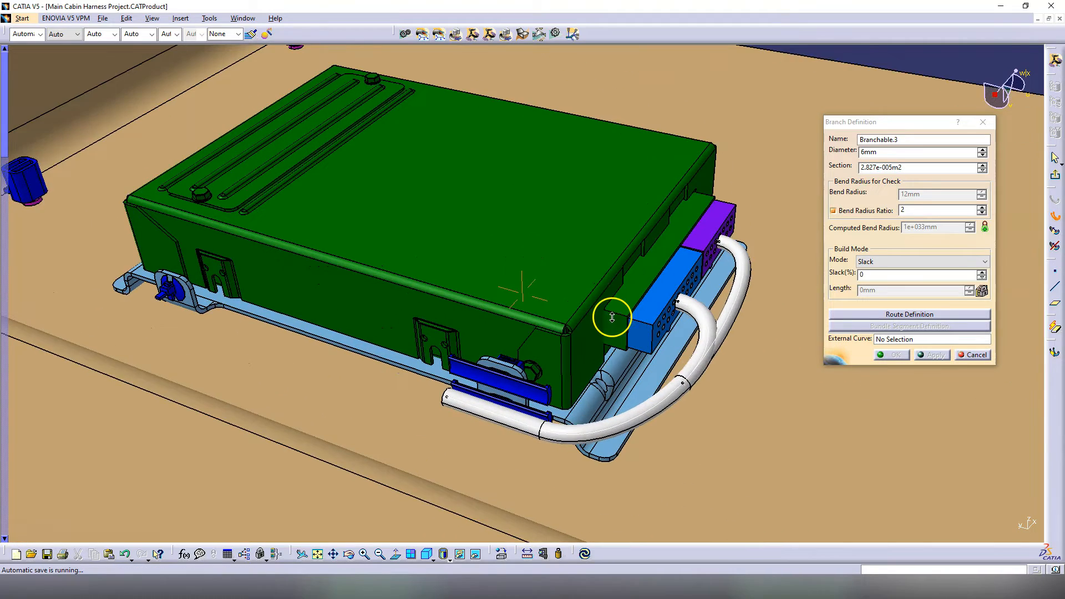
{"action": "middle_click_drag", "start_coordinate": [577, 268], "coordinate": [448, 323]}
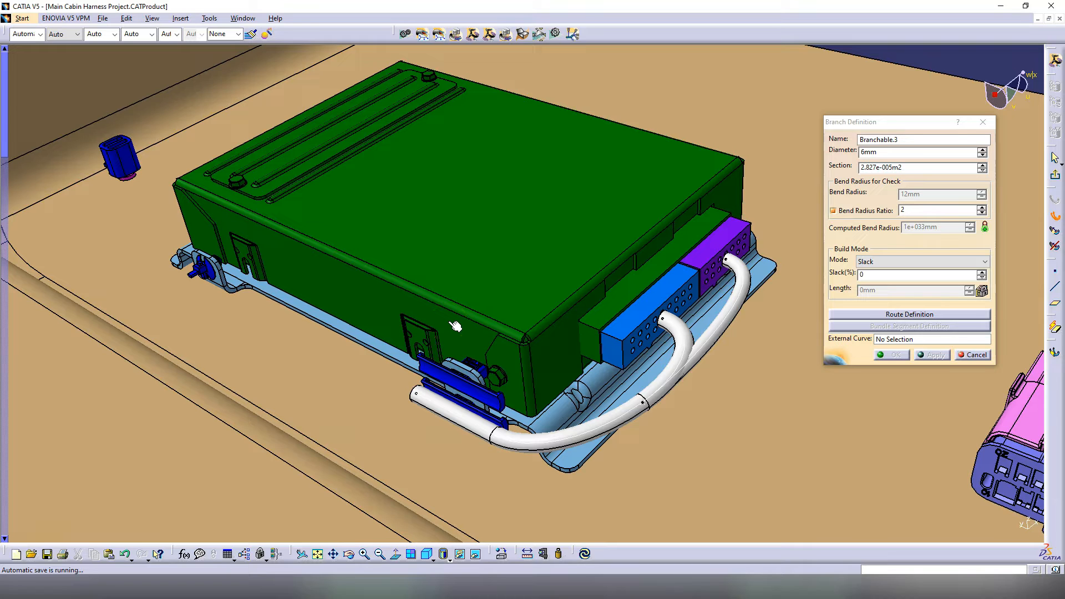
{"action": "left_click", "coordinate": [455, 313]}
{"action": "middle_click_drag", "start_coordinate": [451, 335], "coordinate": [515, 428]}
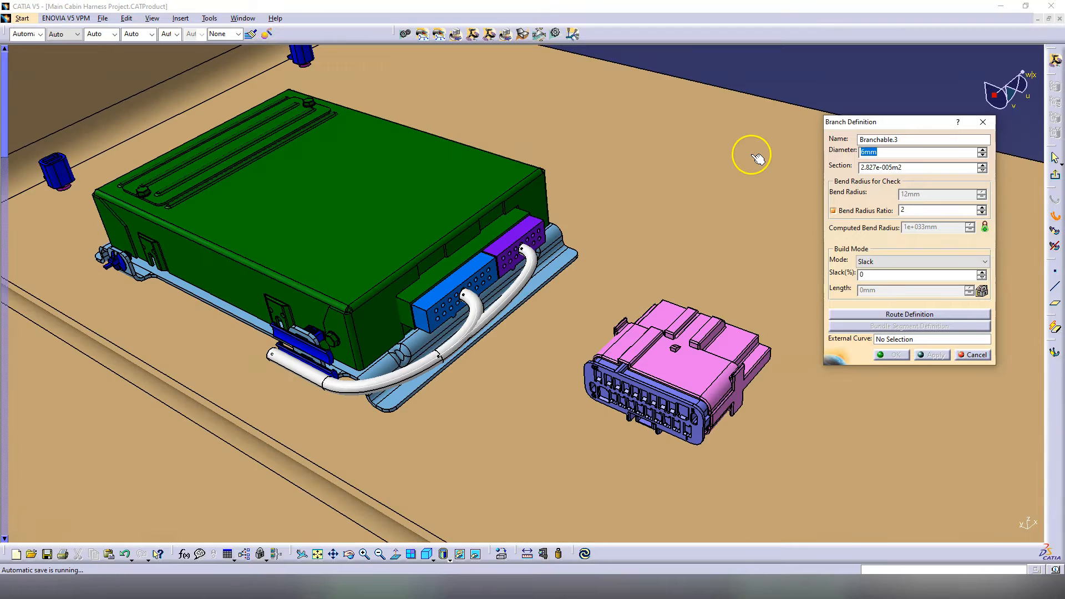
Step: Route Branchable.3 from Inline Connector B.2 to Tape On - Oval Hole.1 and confirm it
{"action": "left_click", "coordinate": [909, 314]}
{"action": "left_click", "coordinate": [320, 349]}
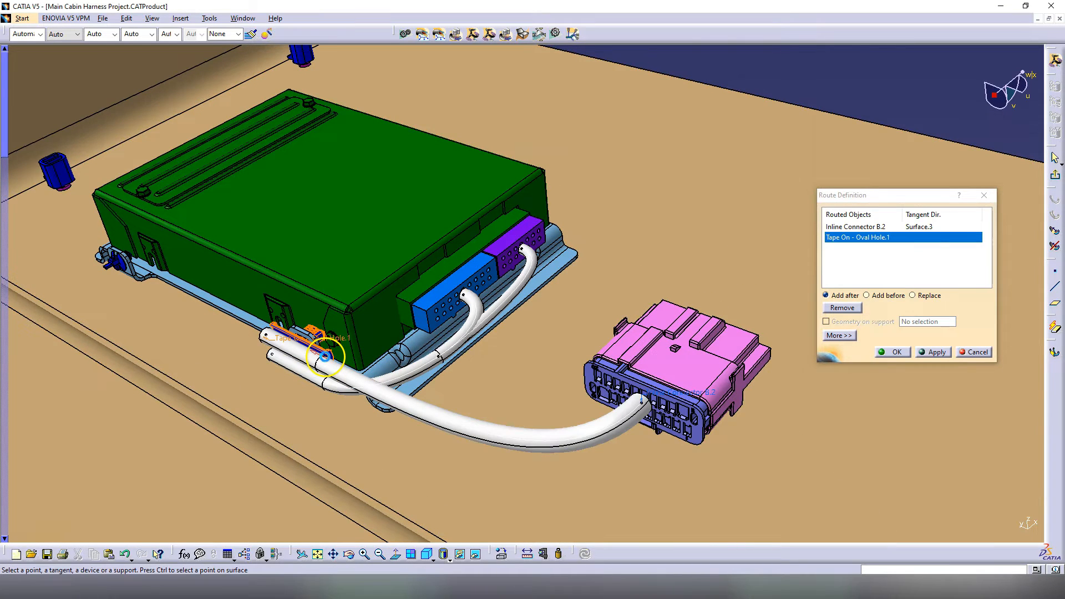
{"action": "middle_click_drag", "start_coordinate": [415, 407], "coordinate": [416, 381]}
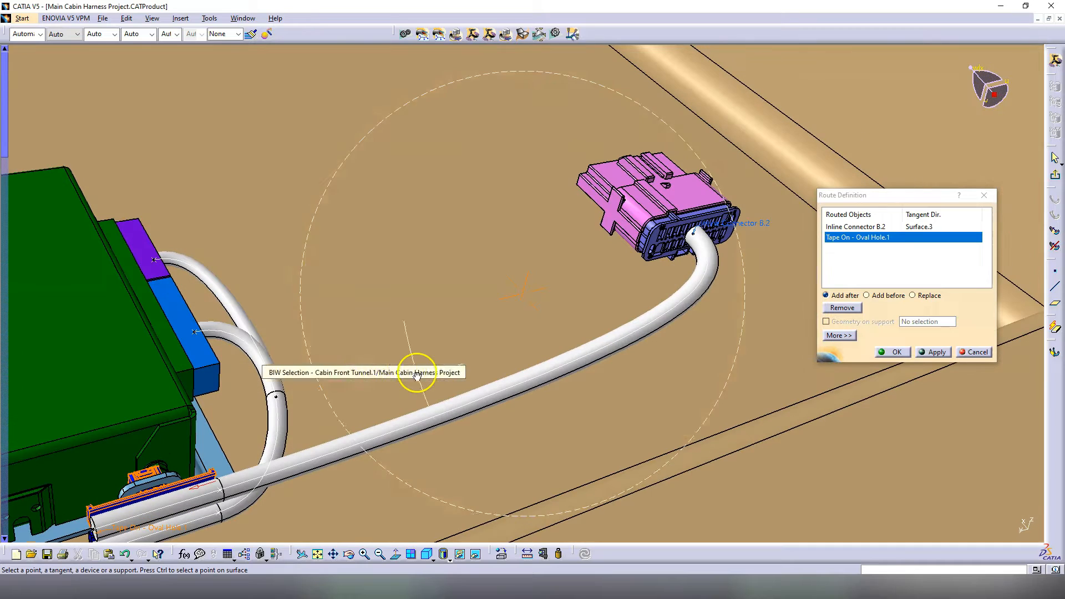
{"action": "middle_click_drag", "start_coordinate": [708, 280], "coordinate": [736, 253]}
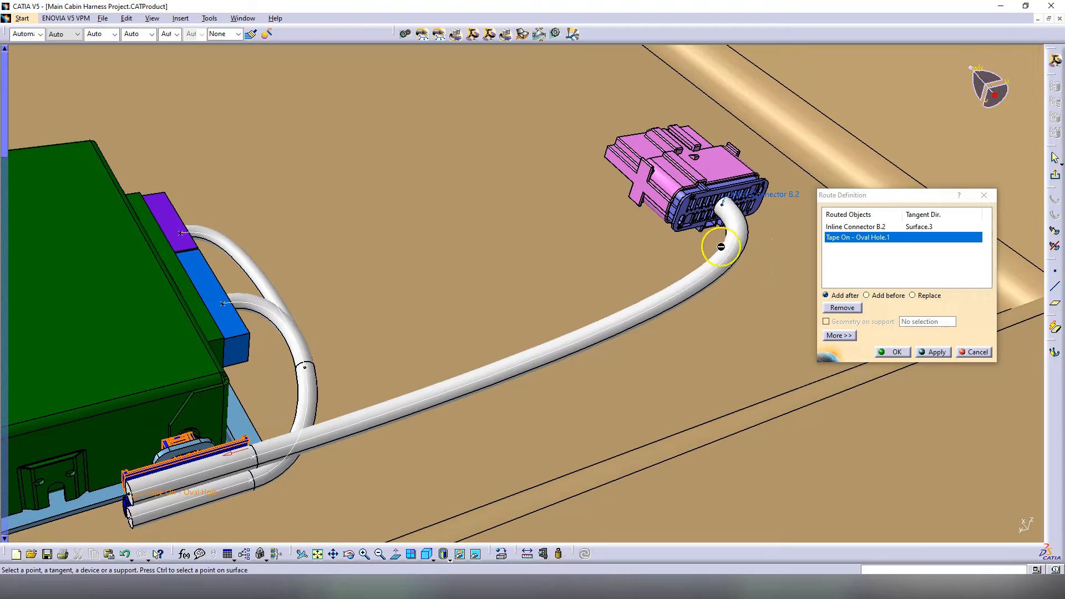
{"action": "middle_click_drag", "start_coordinate": [586, 272], "coordinate": [560, 359]}
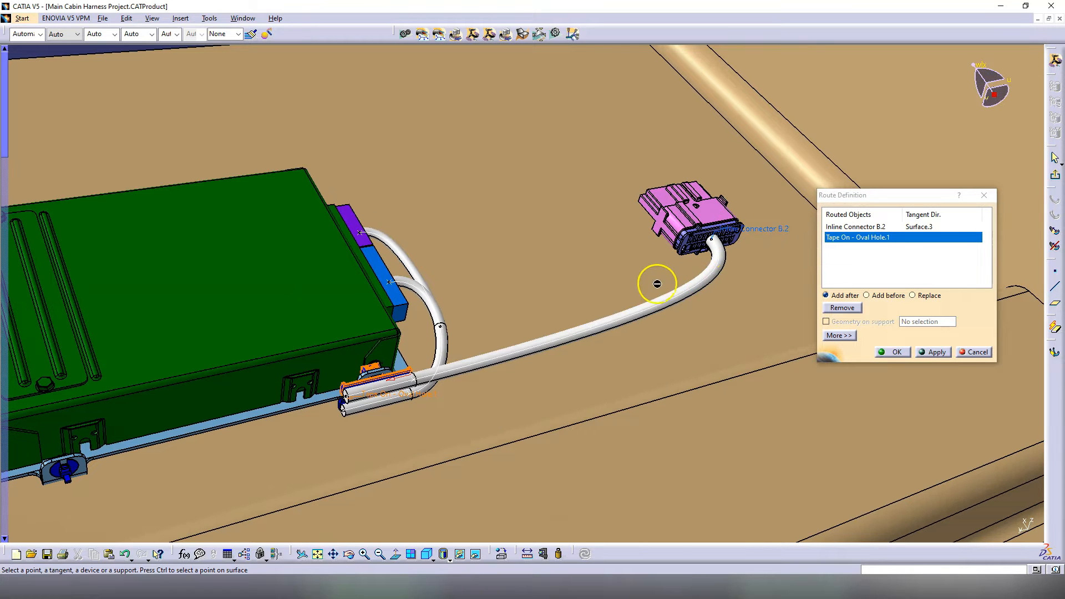
{"action": "middle_click_drag", "start_coordinate": [656, 283], "coordinate": [656, 271]}
{"action": "middle_click_drag", "start_coordinate": [430, 432], "coordinate": [754, 409]}
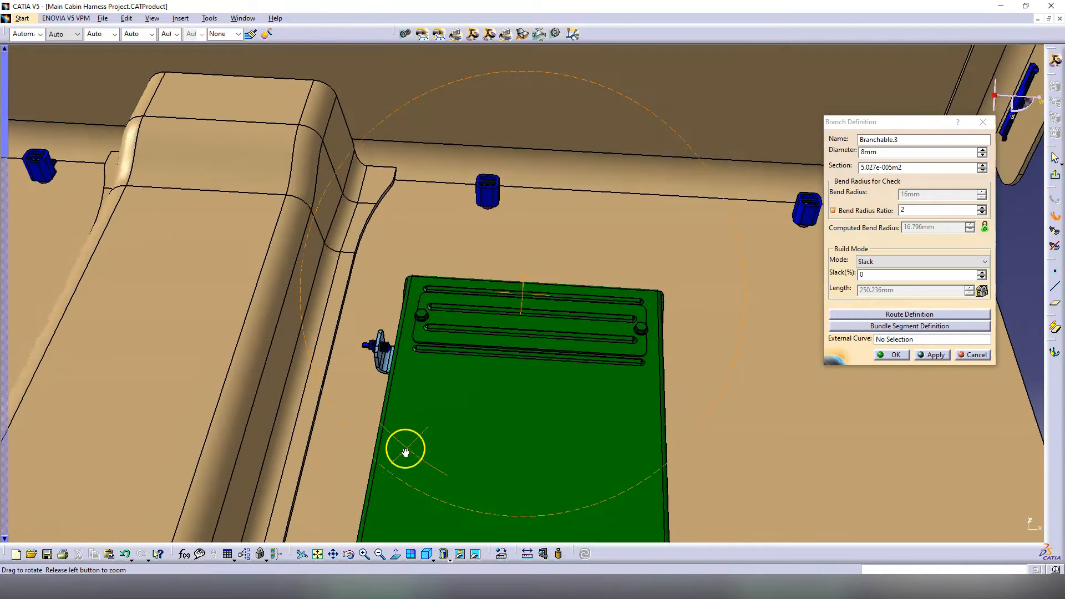
{"action": "left_click", "coordinate": [901, 353]}
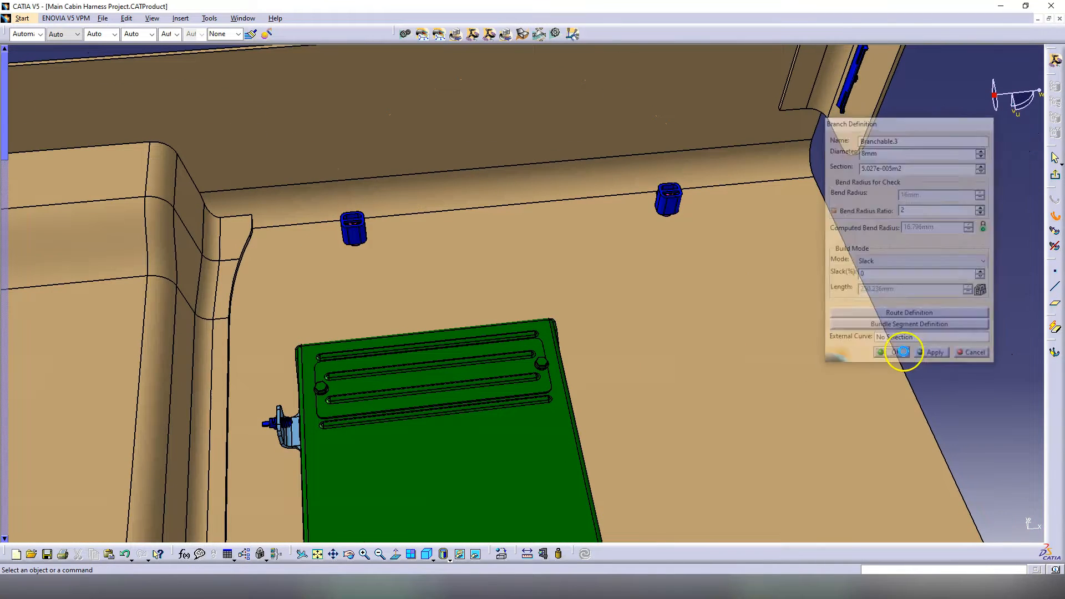
Step: Start the new branch Branchable.4 and edit its diameter value
{"action": "middle_click_drag", "start_coordinate": [359, 299], "coordinate": [533, 328]}
{"action": "left_click", "coordinate": [876, 151]}
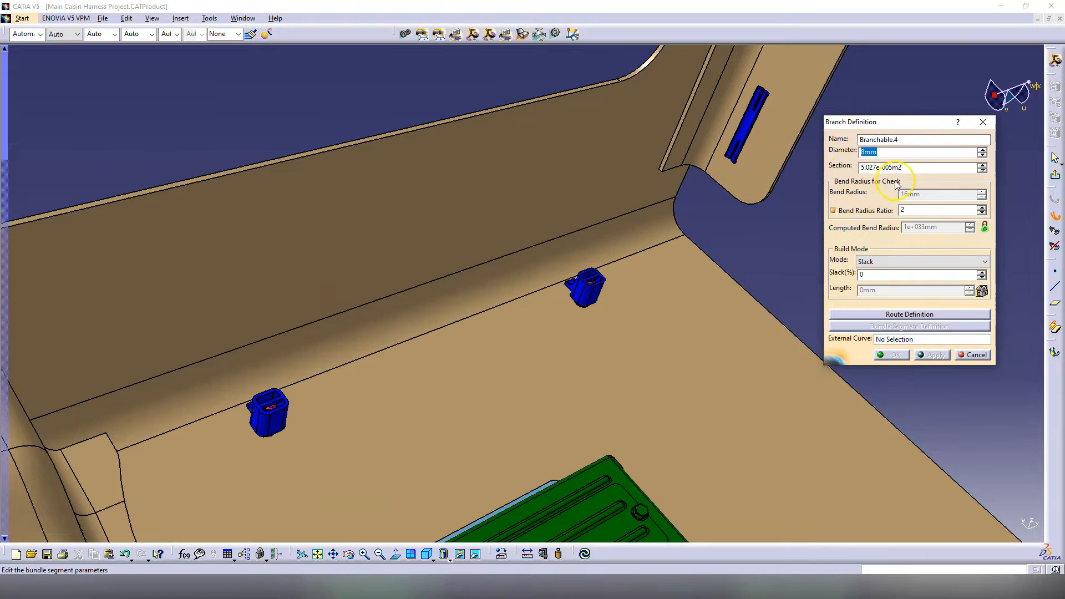
{"action": "type", "text": "1"}
Step: Route the new branch through the Stud.1, Stud.2 and Stud.3 clips beside the tunnel
{"action": "left_click", "coordinate": [932, 315]}
{"action": "left_click", "coordinate": [574, 286]}
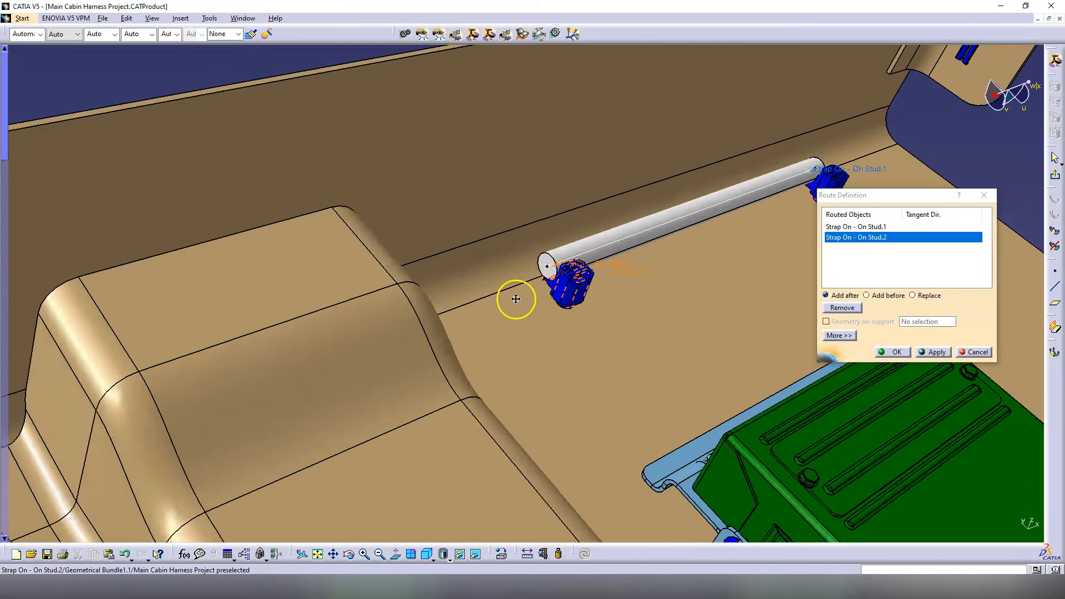
{"action": "middle_click_drag", "start_coordinate": [516, 297], "coordinate": [414, 302]}
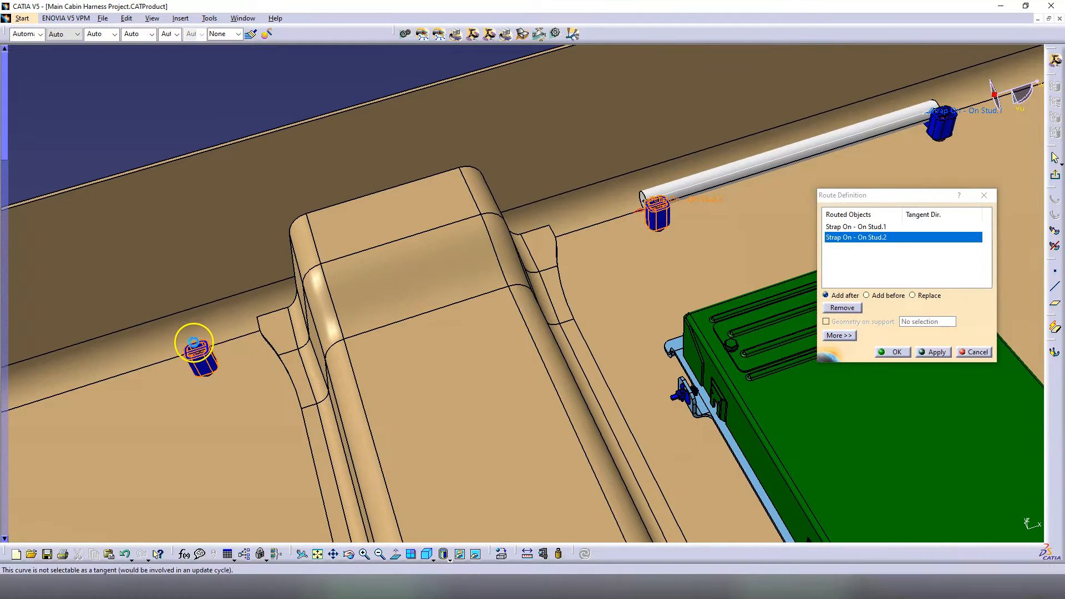
{"action": "left_click", "coordinate": [193, 342]}
{"action": "middle_click_drag", "start_coordinate": [209, 356], "coordinate": [539, 309]}
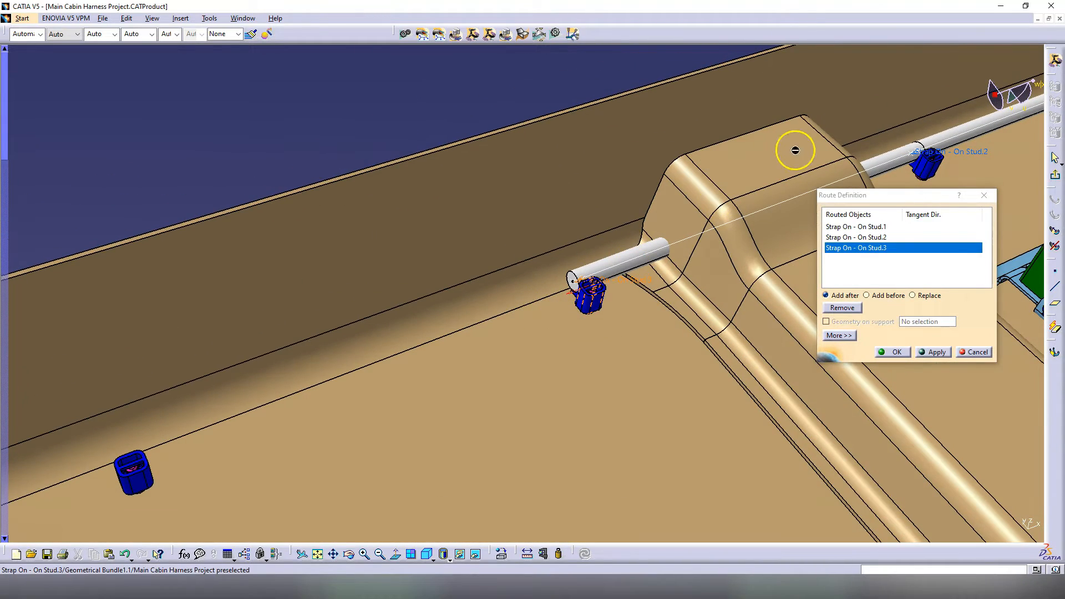
{"action": "middle_click_drag", "start_coordinate": [465, 375], "coordinate": [626, 298]}
{"action": "middle_click_drag", "start_coordinate": [400, 359], "coordinate": [462, 329]}
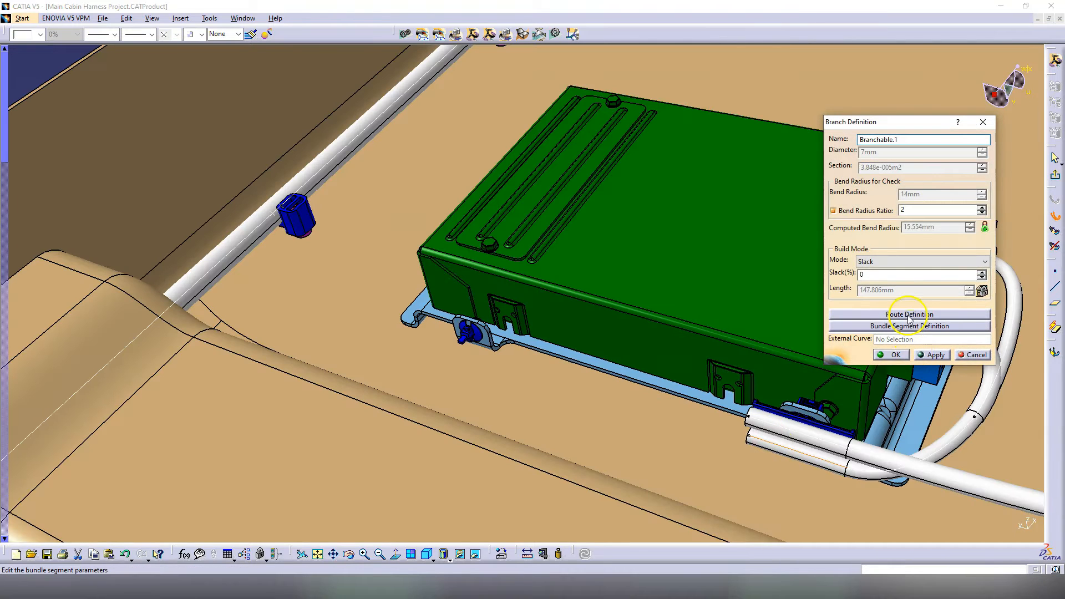
{"action": "left_click", "coordinate": [832, 313]}
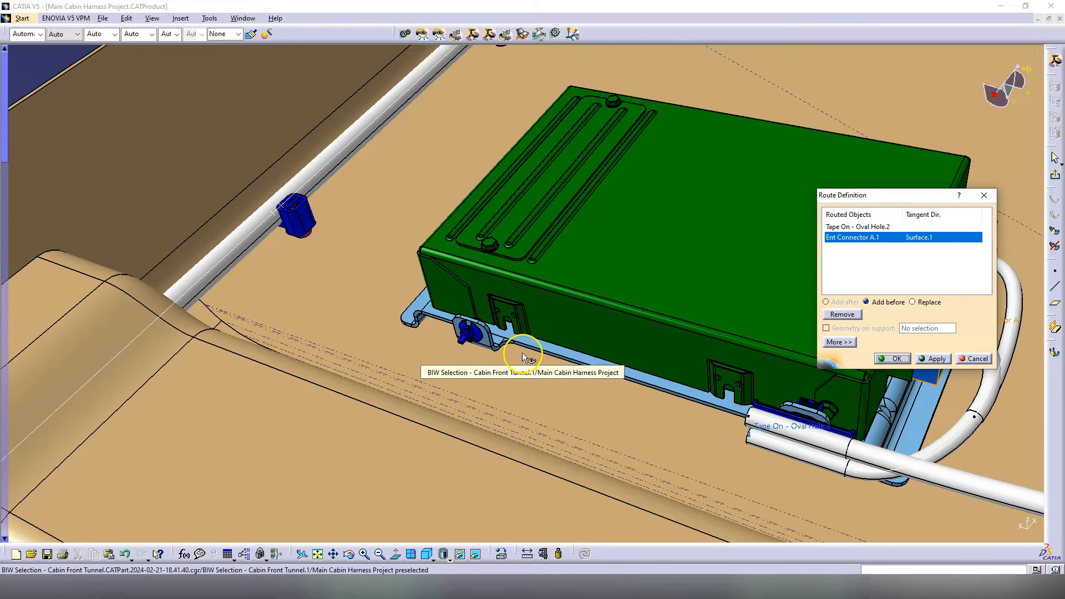
Step: Insert Strap On - Round Hole.1 into the Ent Connector A.1 route, then start a branch point on the main tube
{"action": "left_click", "coordinate": [865, 227]}
{"action": "left_click", "coordinate": [468, 333]}
{"action": "middle_click_drag", "start_coordinate": [469, 369], "coordinate": [404, 412]}
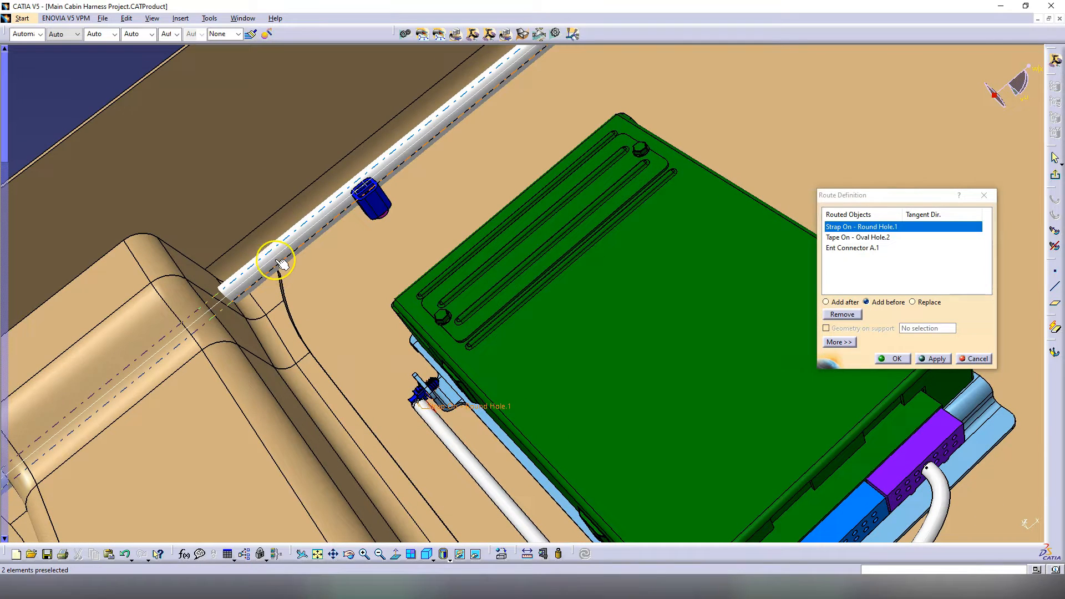
{"action": "left_click", "coordinate": [893, 359]}
{"action": "left_click", "coordinate": [886, 356]}
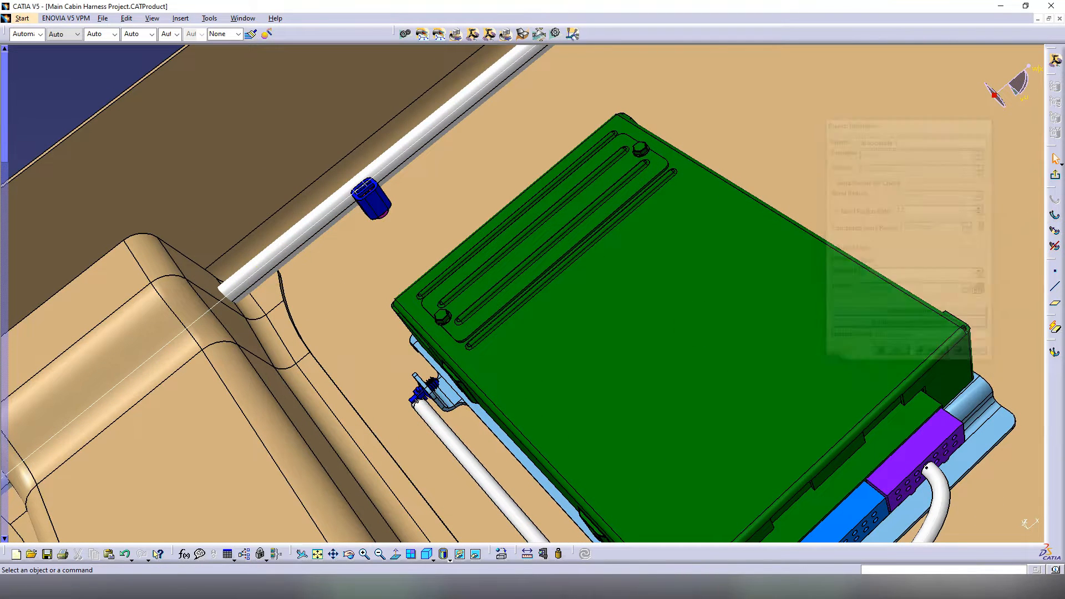
{"action": "left_click", "coordinate": [1054, 231]}
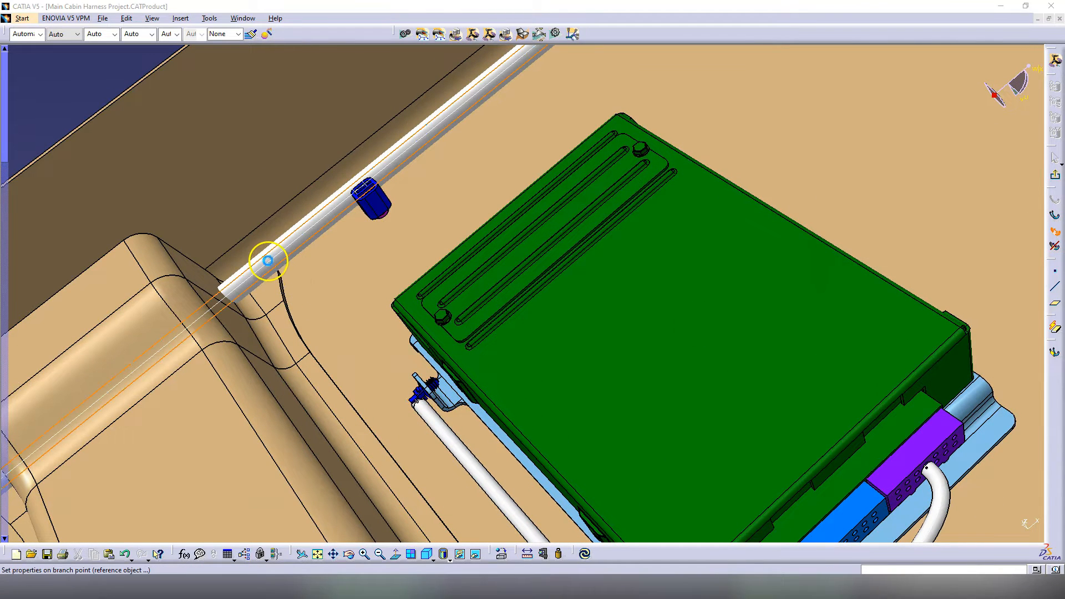
{"action": "left_click", "coordinate": [268, 260]}
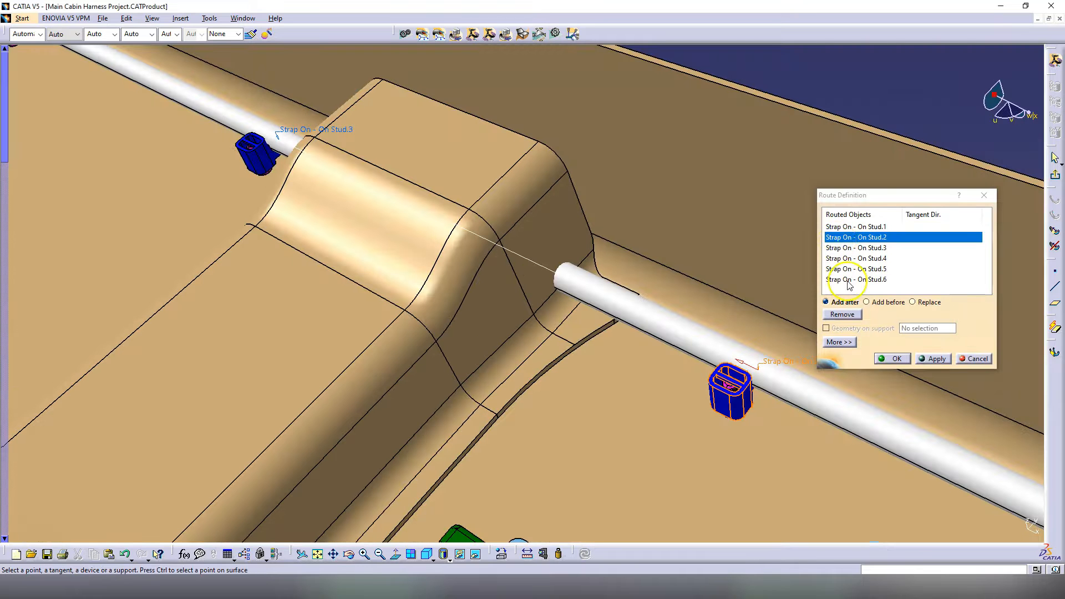
Step: Arch Branchable.4 over the tunnel hump via Point.28 and Point.30 after Stud.2
{"action": "left_click", "coordinate": [440, 299]}
{"action": "middle_click_drag", "start_coordinate": [387, 321], "coordinate": [464, 328]}
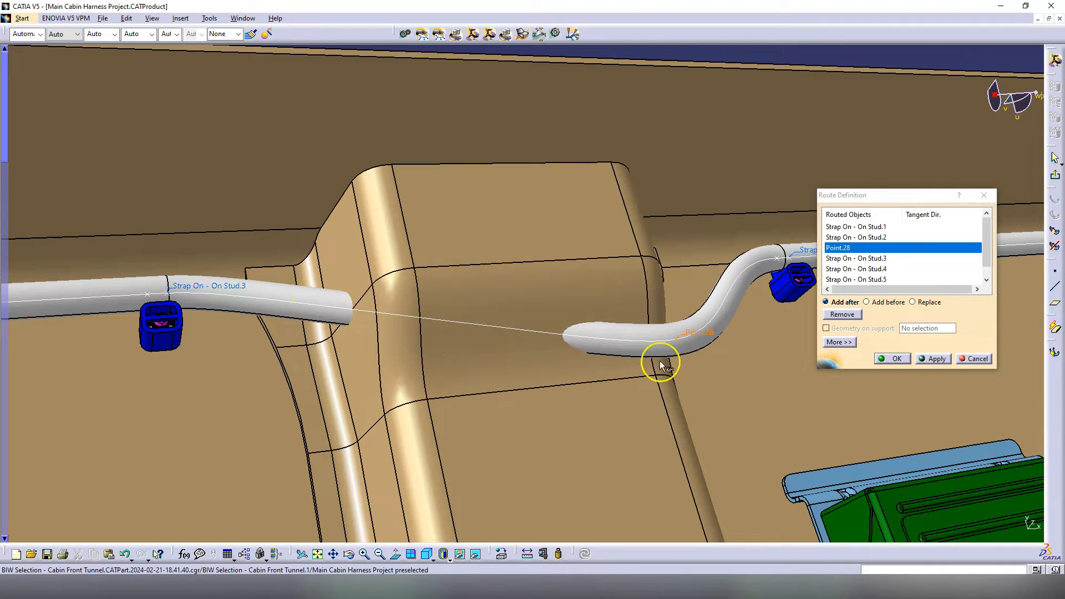
{"action": "left_click", "coordinate": [400, 354]}
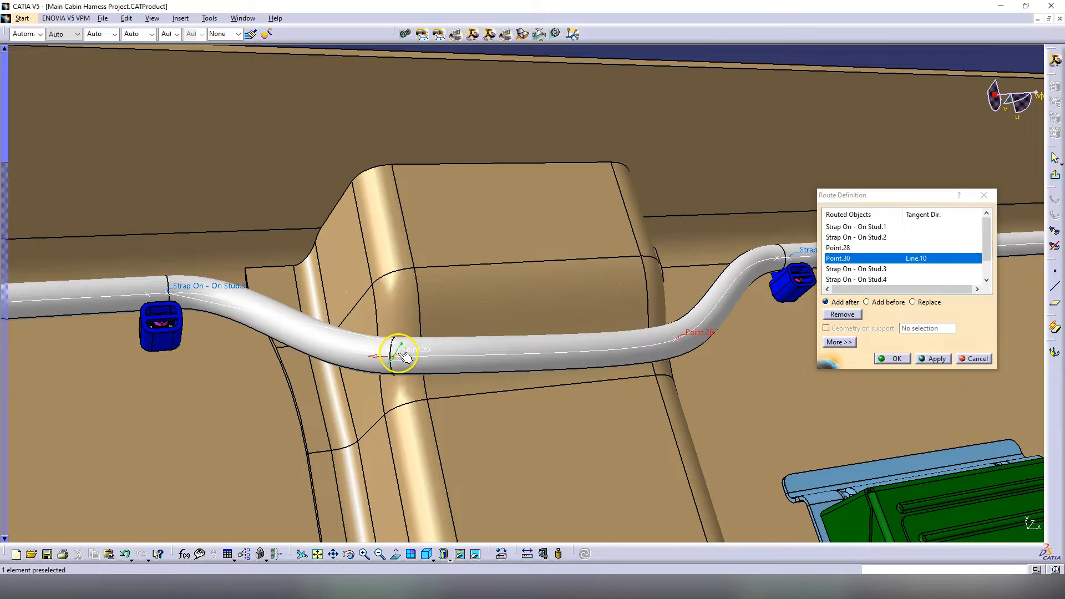
{"action": "middle_click_drag", "start_coordinate": [476, 447], "coordinate": [463, 285]}
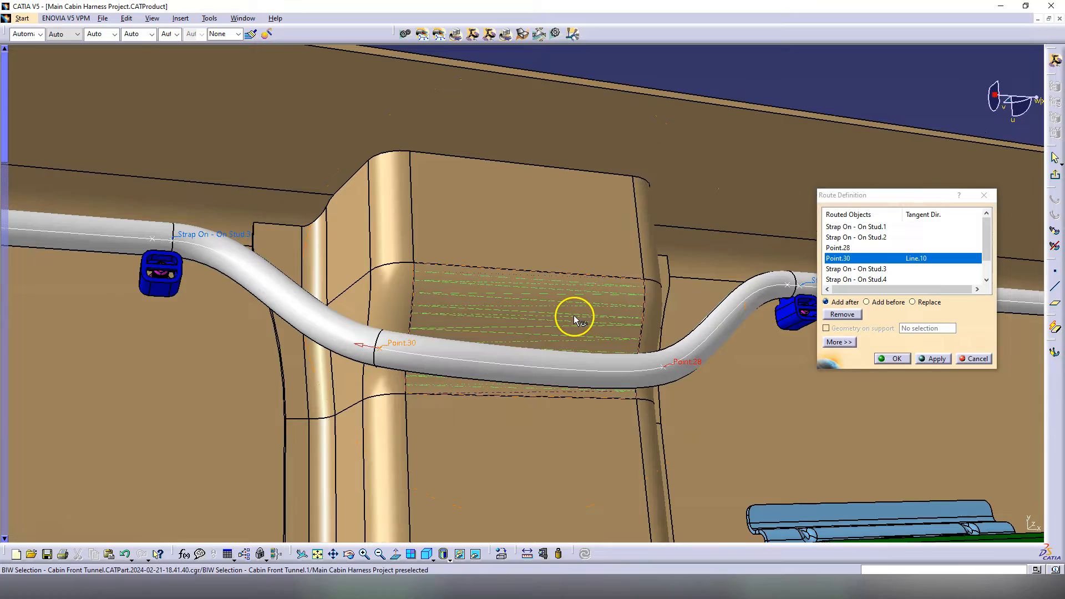
{"action": "middle_click_drag", "start_coordinate": [497, 451], "coordinate": [606, 257]}
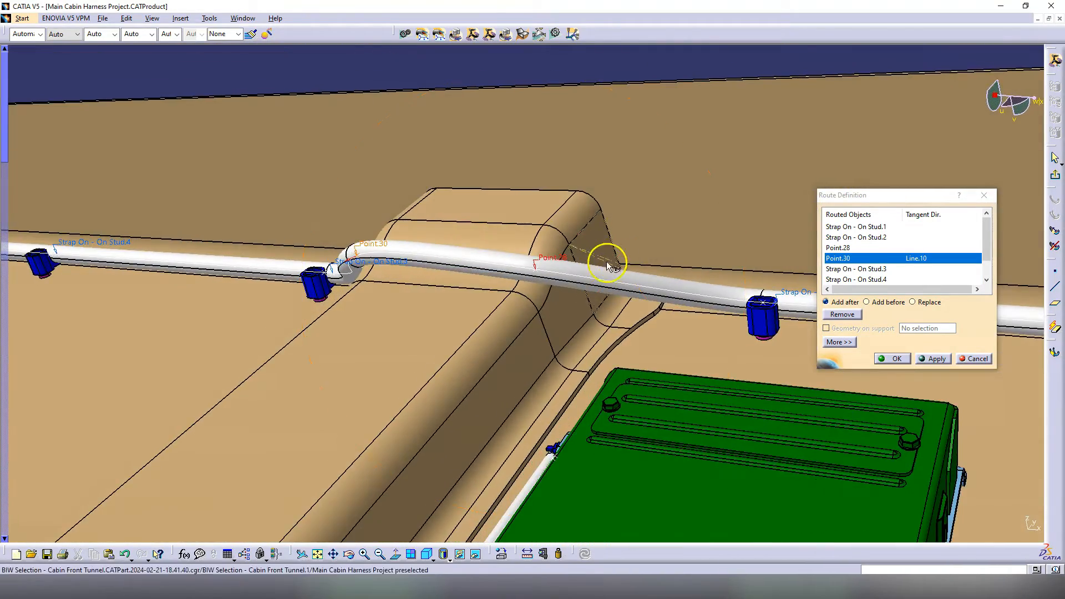
{"action": "left_click", "coordinate": [563, 255]}
{"action": "middle_click_drag", "start_coordinate": [448, 301], "coordinate": [537, 261]}
{"action": "left_click", "coordinate": [897, 359]}
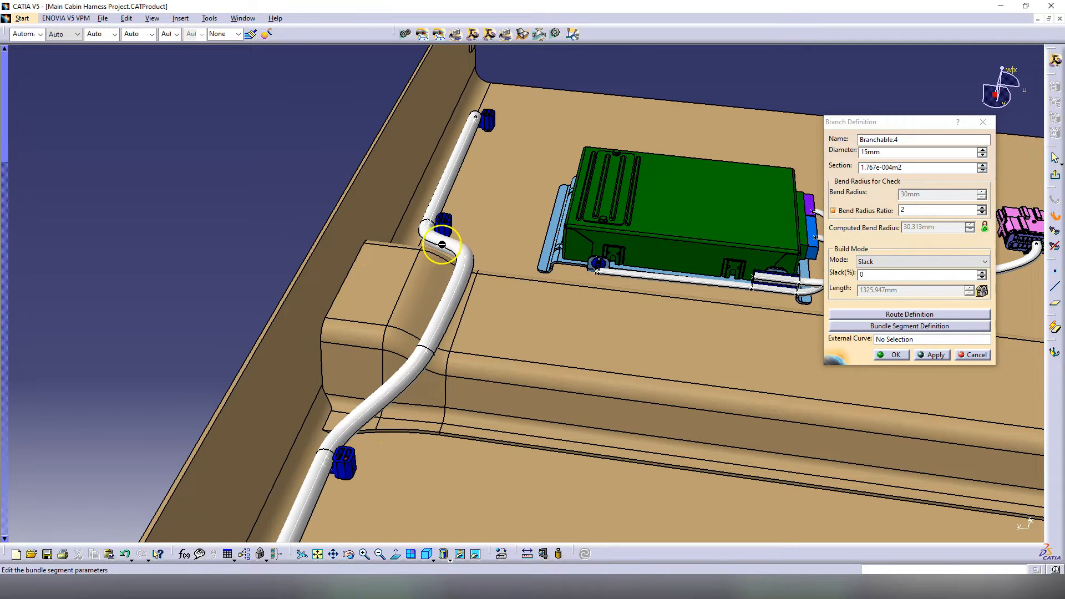
Step: Place a branch point on Bundle Segment.5 positioned by length 50mm from reference Point.28
{"action": "middle_click_drag", "start_coordinate": [469, 364], "coordinate": [392, 366]}
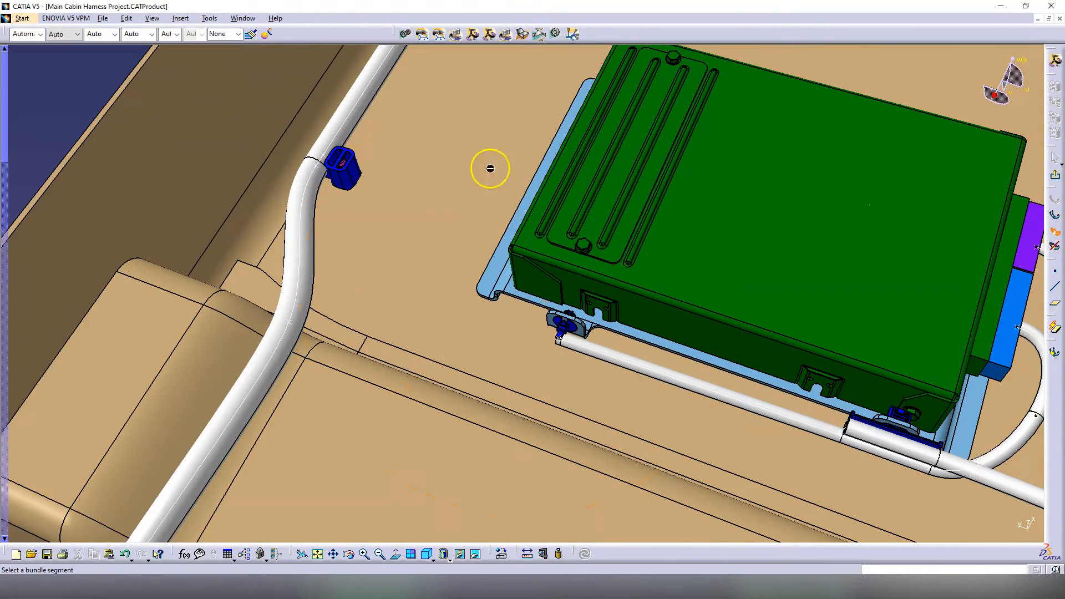
{"action": "left_click", "coordinate": [300, 243]}
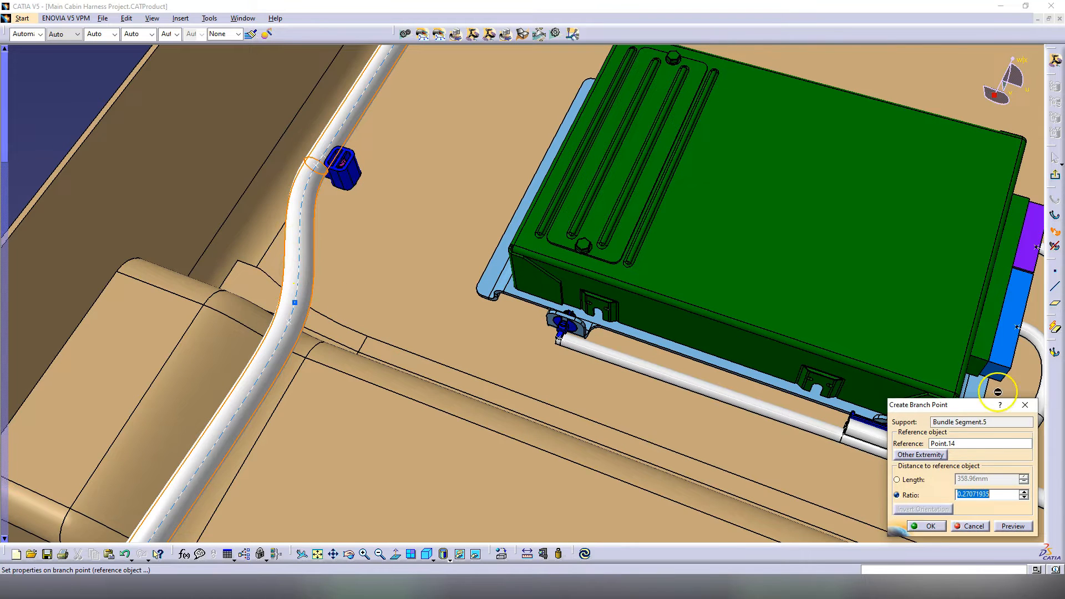
{"action": "left_click", "coordinate": [974, 447]}
{"action": "left_click", "coordinate": [294, 328]}
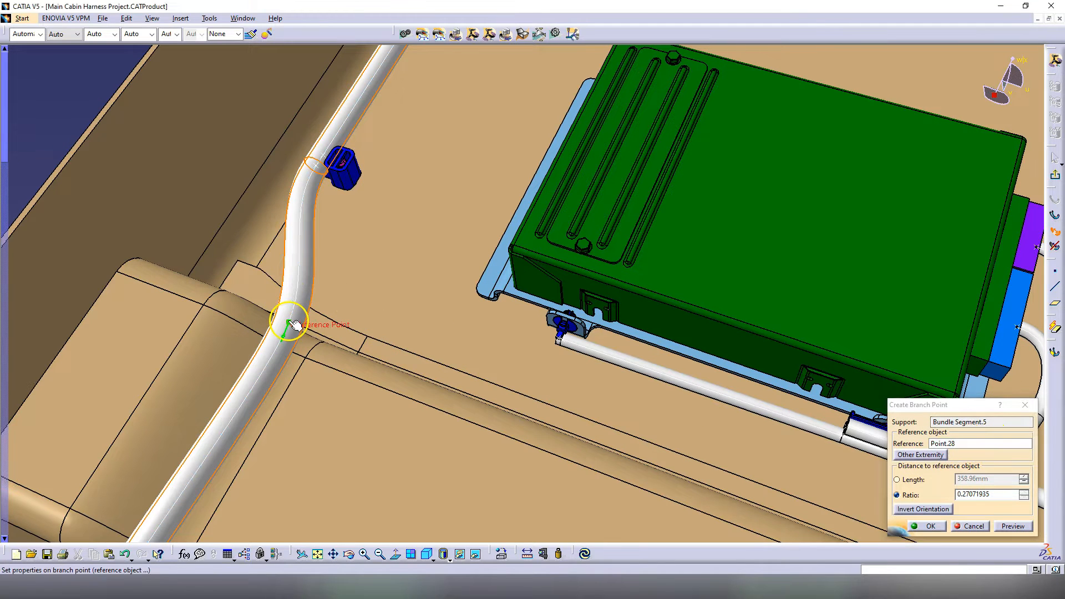
{"action": "left_click", "coordinate": [923, 485]}
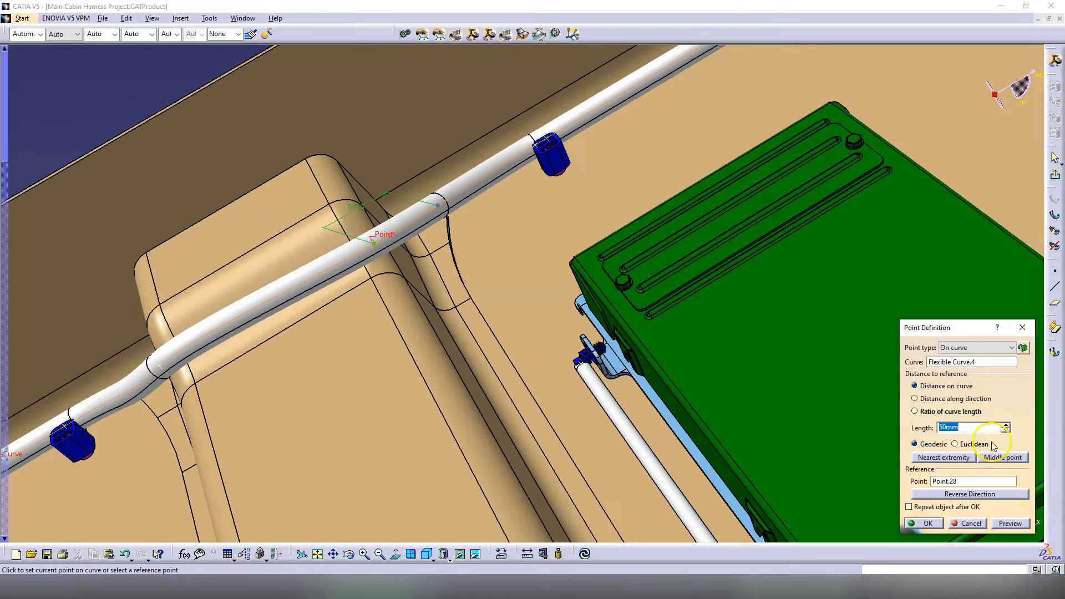
Step: Confirm the new harness point and add it to the ECU connector branch before the round-hole strap
{"action": "left_click", "coordinate": [1008, 523]}
{"action": "left_click", "coordinate": [924, 523]}
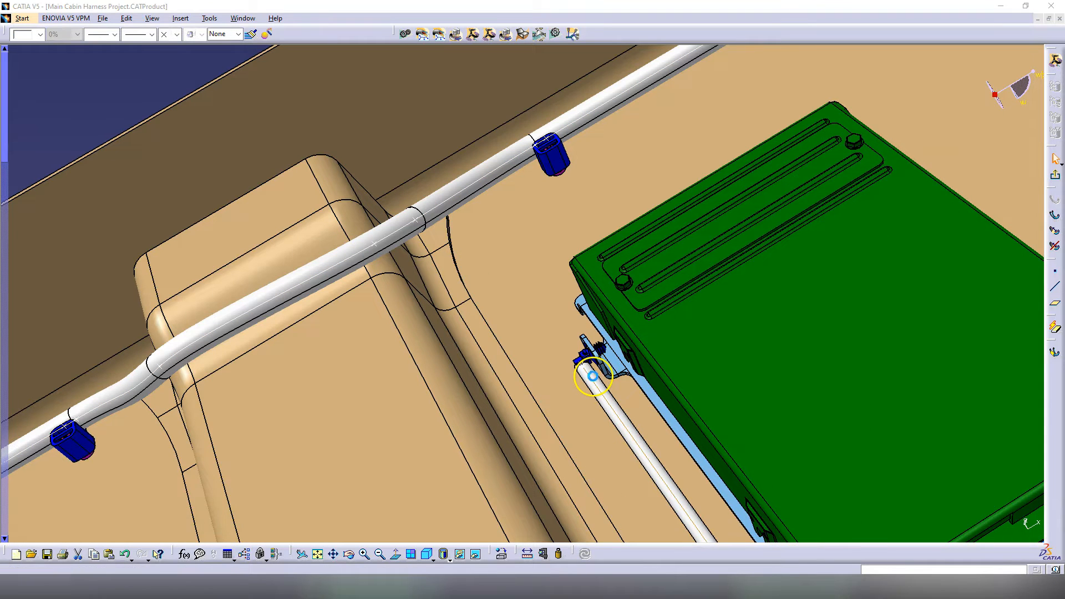
{"action": "left_click", "coordinate": [877, 314]}
{"action": "left_click", "coordinate": [415, 220]}
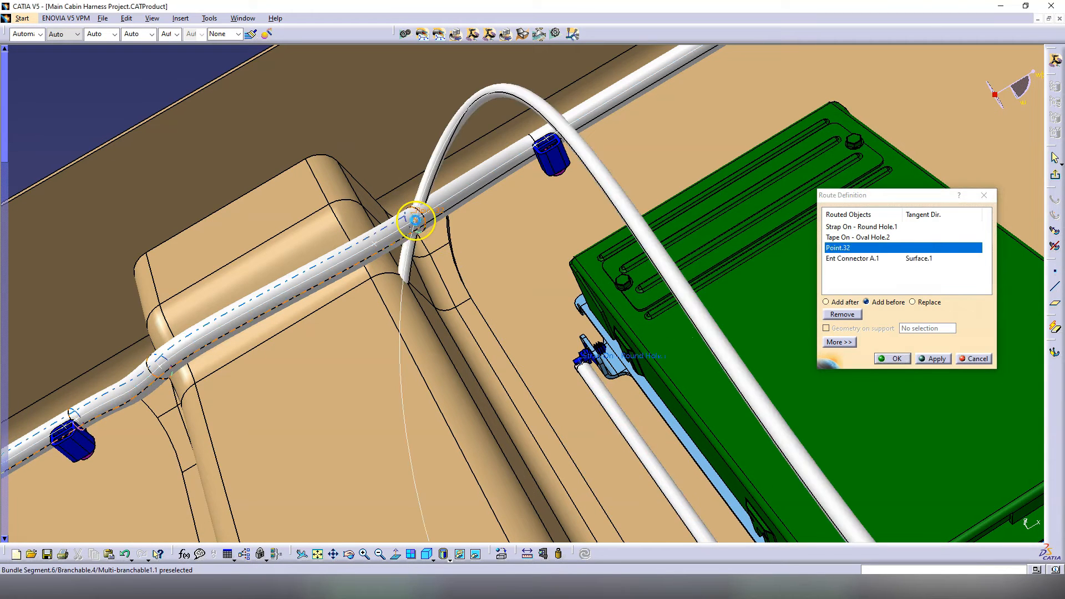
{"action": "left_click", "coordinate": [975, 358]}
{"action": "left_click", "coordinate": [827, 314]}
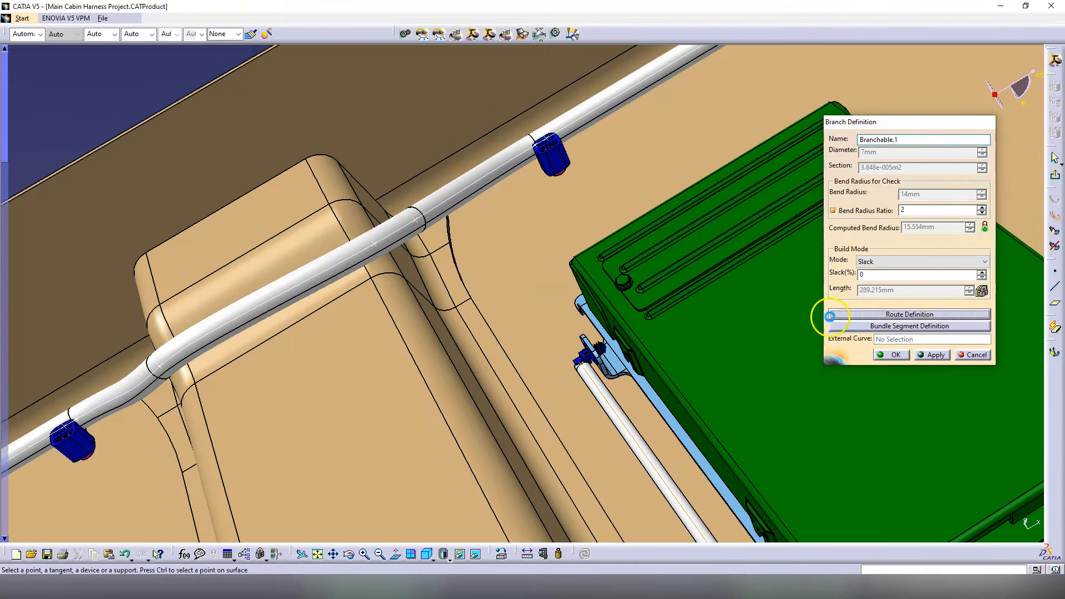
{"action": "left_click", "coordinate": [633, 359]}
{"action": "left_click", "coordinate": [424, 223]}
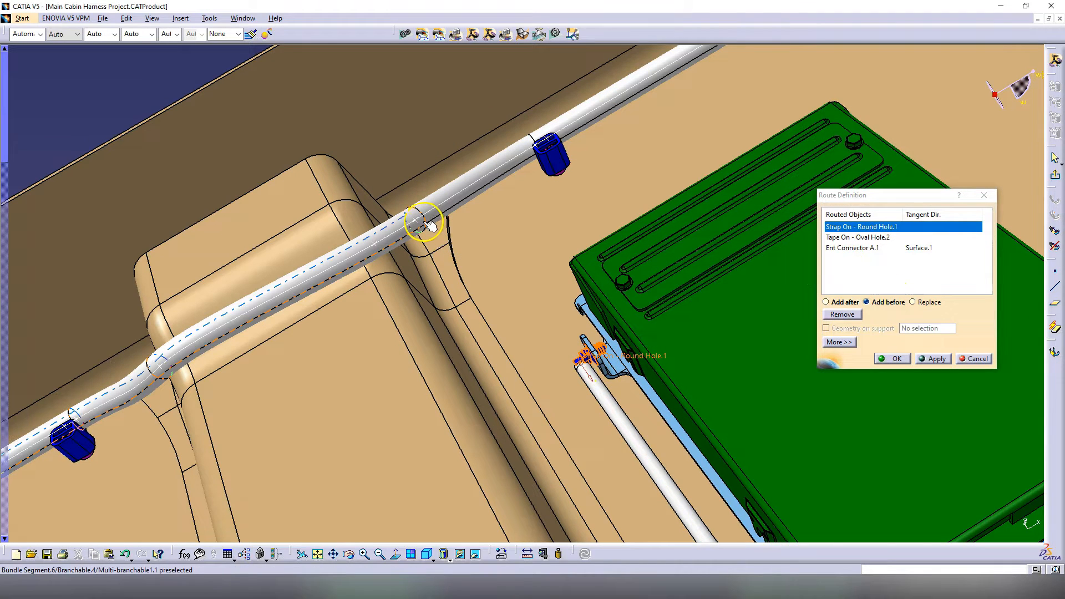
{"action": "middle_click_drag", "start_coordinate": [471, 294], "coordinate": [511, 326]}
Step: Flip the branch's tangent direction at the junction between upward and downward
{"action": "left_click", "coordinate": [356, 226]}
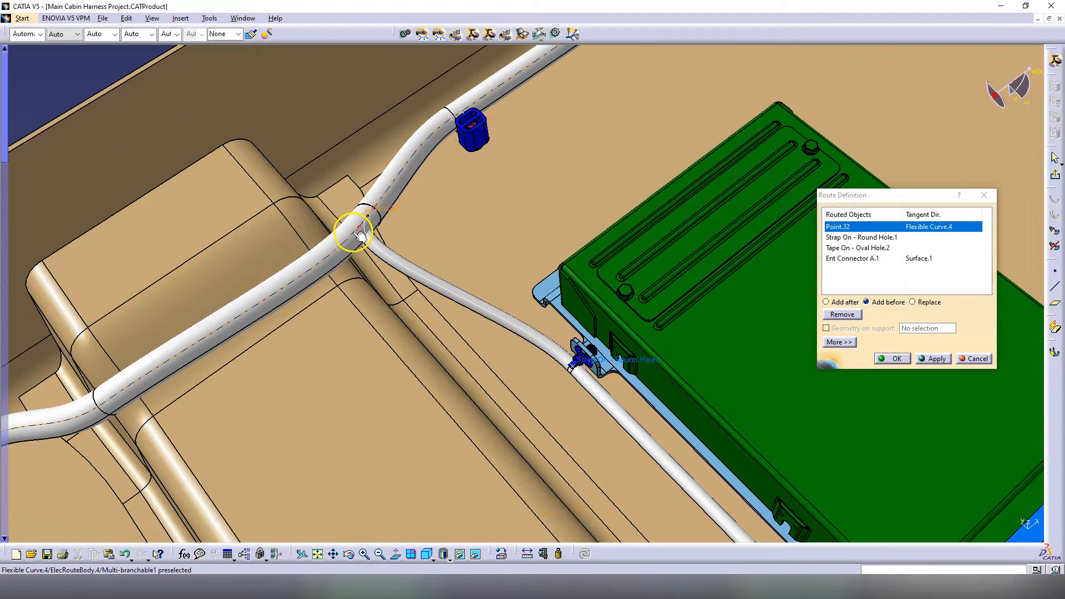
{"action": "middle_click_drag", "start_coordinate": [365, 227], "coordinate": [427, 309]}
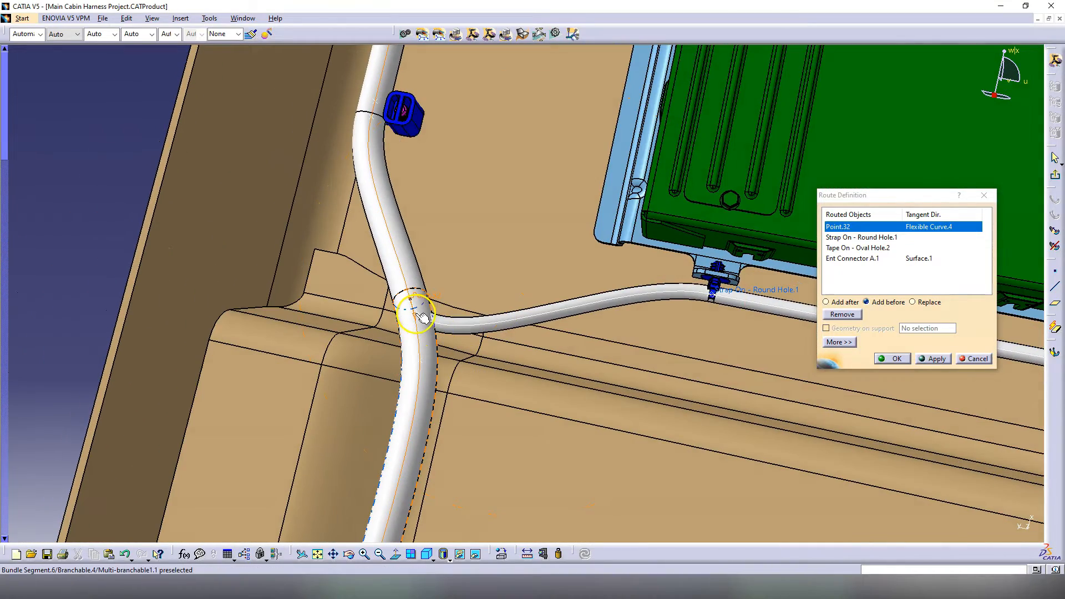
{"action": "left_click", "coordinate": [422, 317]}
{"action": "left_click", "coordinate": [409, 283]}
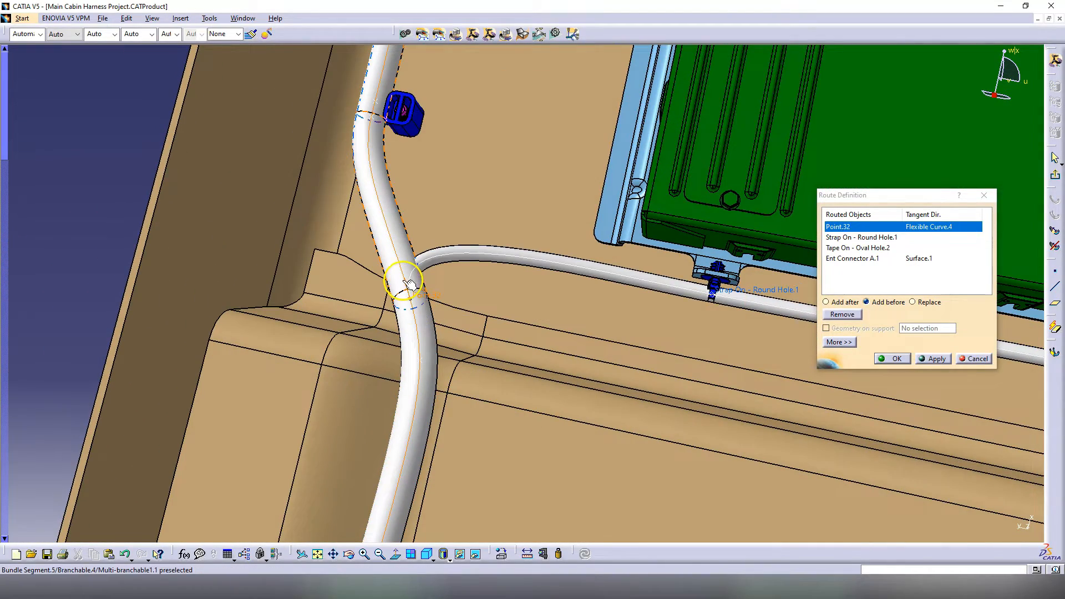
{"action": "left_click", "coordinate": [406, 284]}
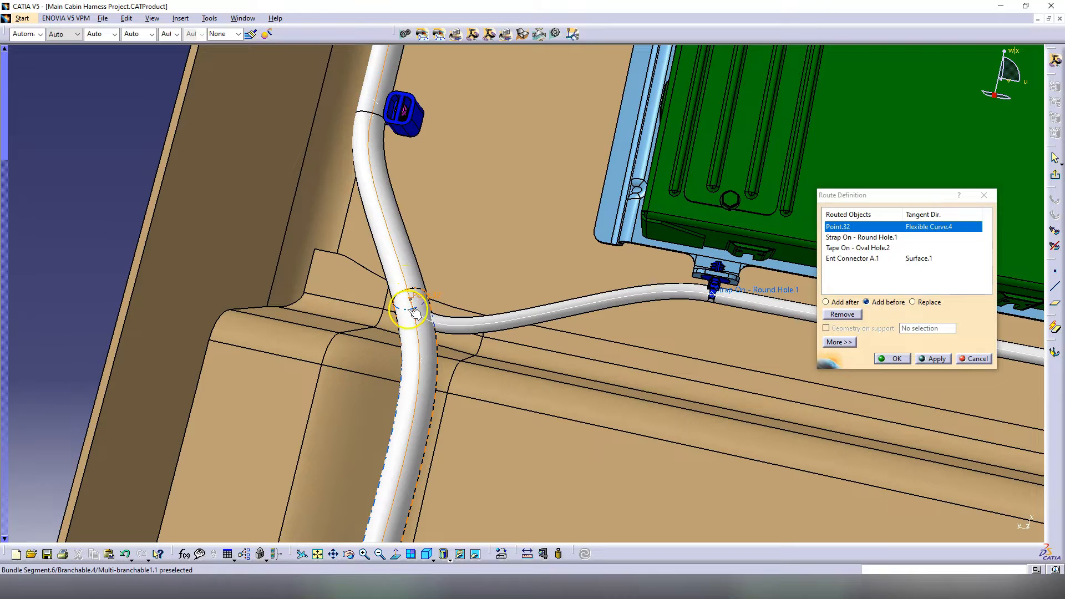
{"action": "left_click", "coordinate": [409, 286]}
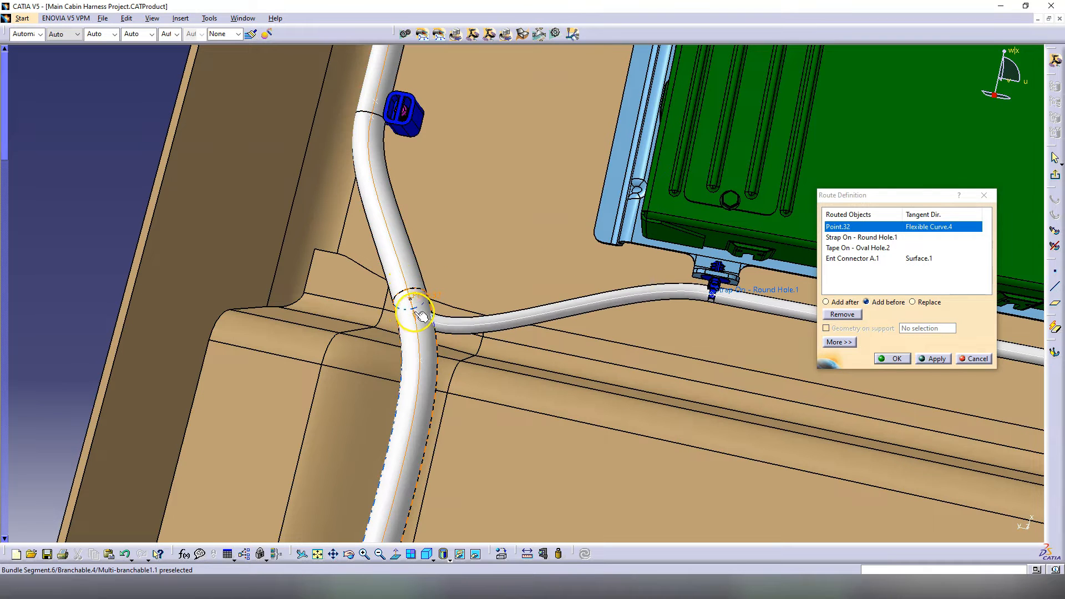
{"action": "left_click", "coordinate": [407, 302]}
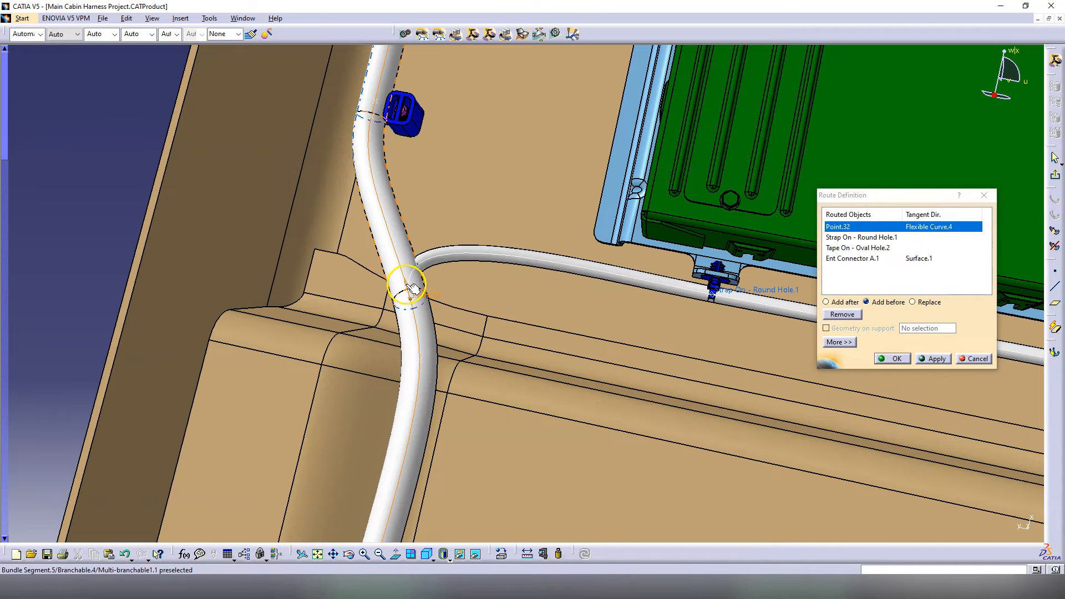
{"action": "left_click", "coordinate": [413, 287]}
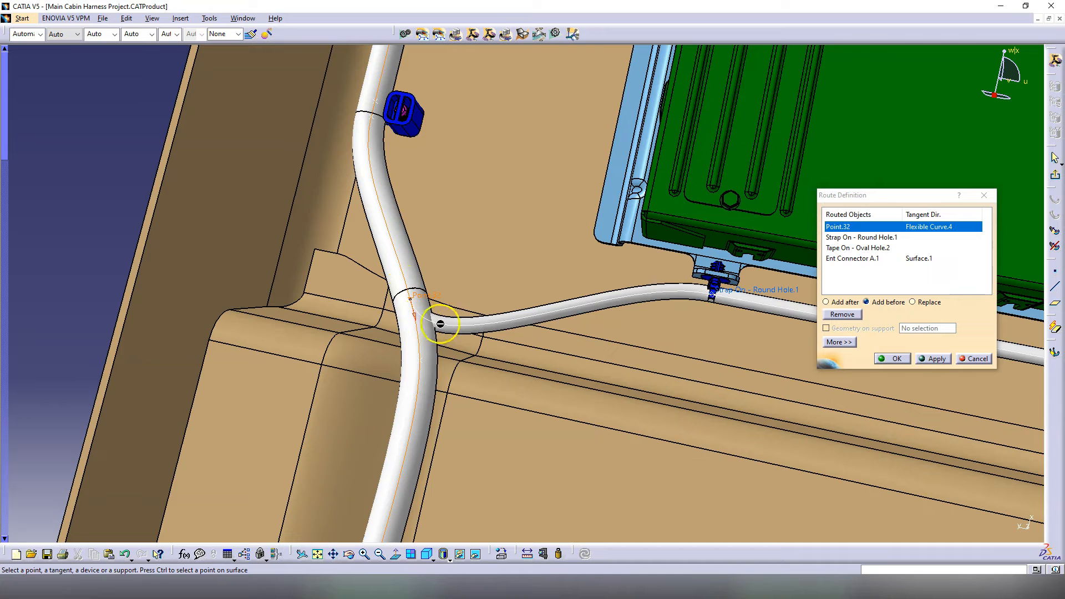
{"action": "left_click", "coordinate": [415, 313]}
{"action": "left_click", "coordinate": [409, 285]}
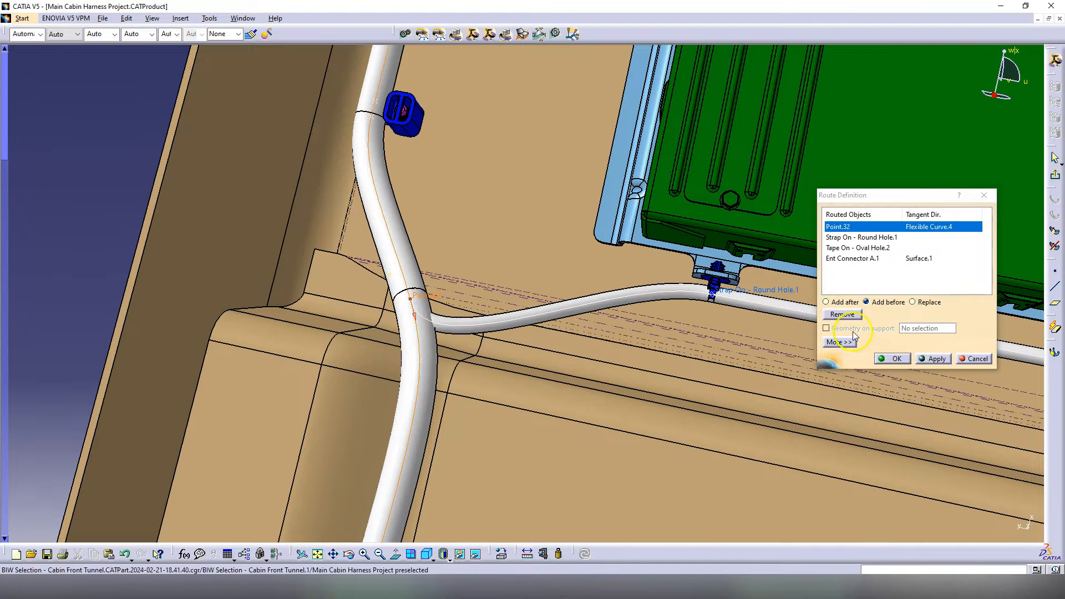
Step: Remove the tangent constraint at Point.32 and confirm the route
{"action": "left_click", "coordinate": [841, 342]}
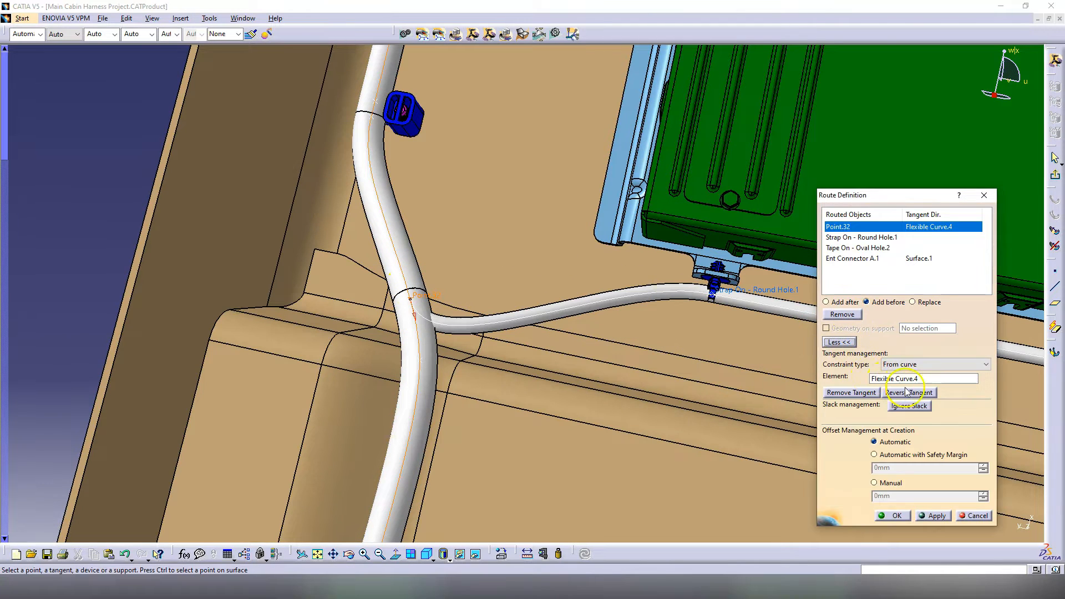
{"action": "left_click", "coordinate": [865, 394]}
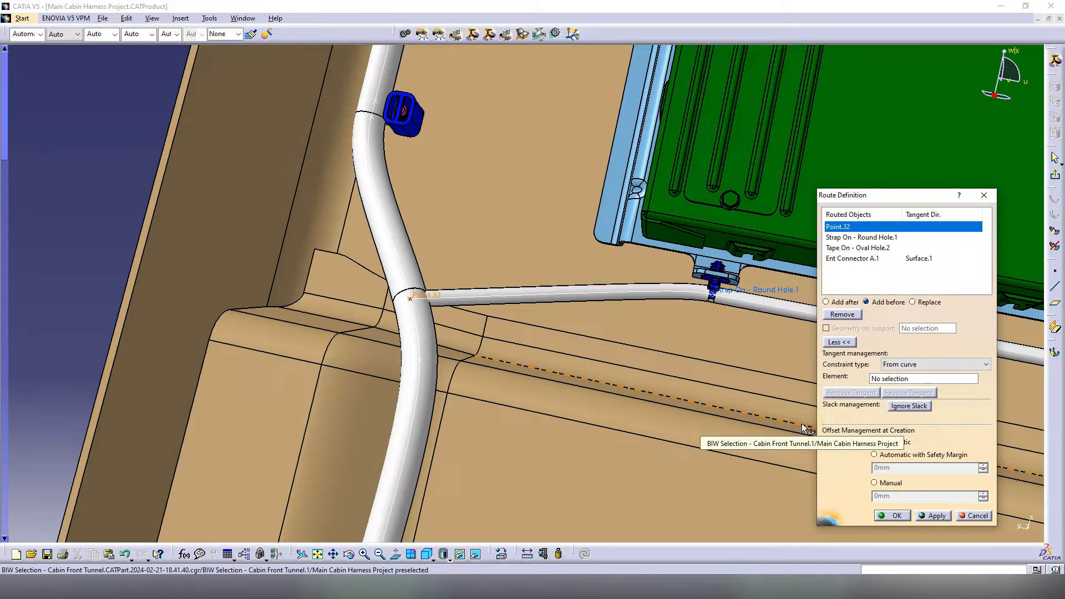
{"action": "left_click", "coordinate": [789, 410]}
{"action": "middle_click_drag", "start_coordinate": [677, 385], "coordinate": [673, 442]}
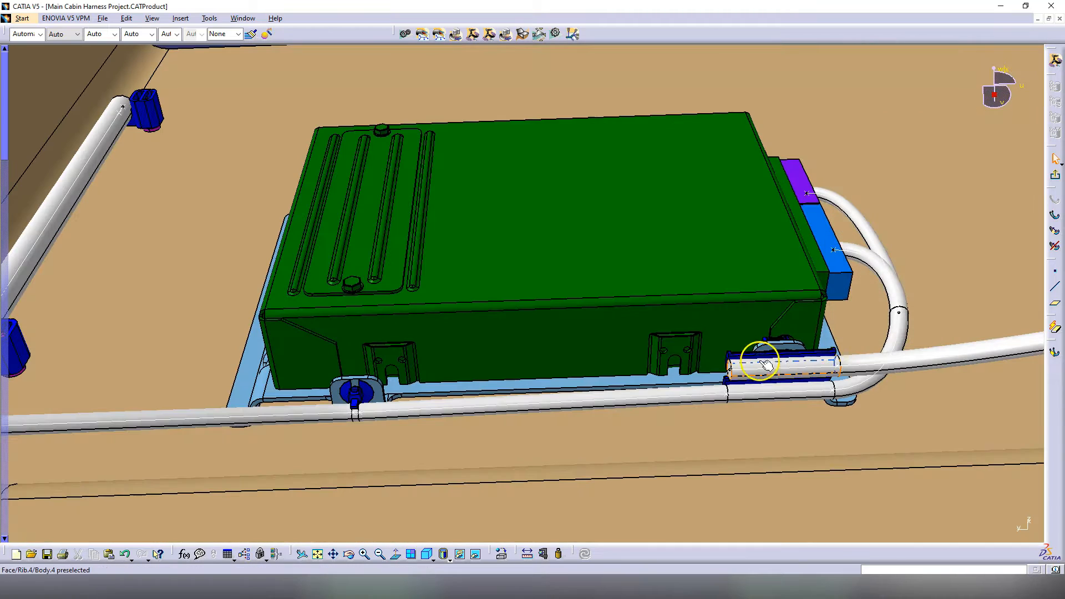
Step: Review the short bundle segment's route by the connector and confirm its settings
{"action": "double_click", "coordinate": [767, 365]}
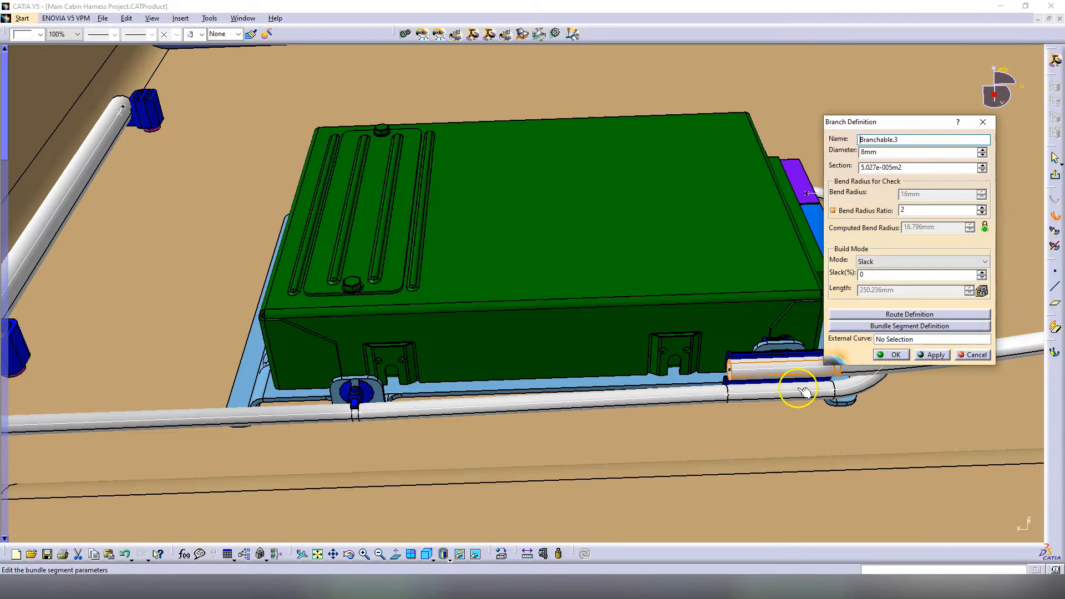
{"action": "left_click", "coordinate": [891, 315]}
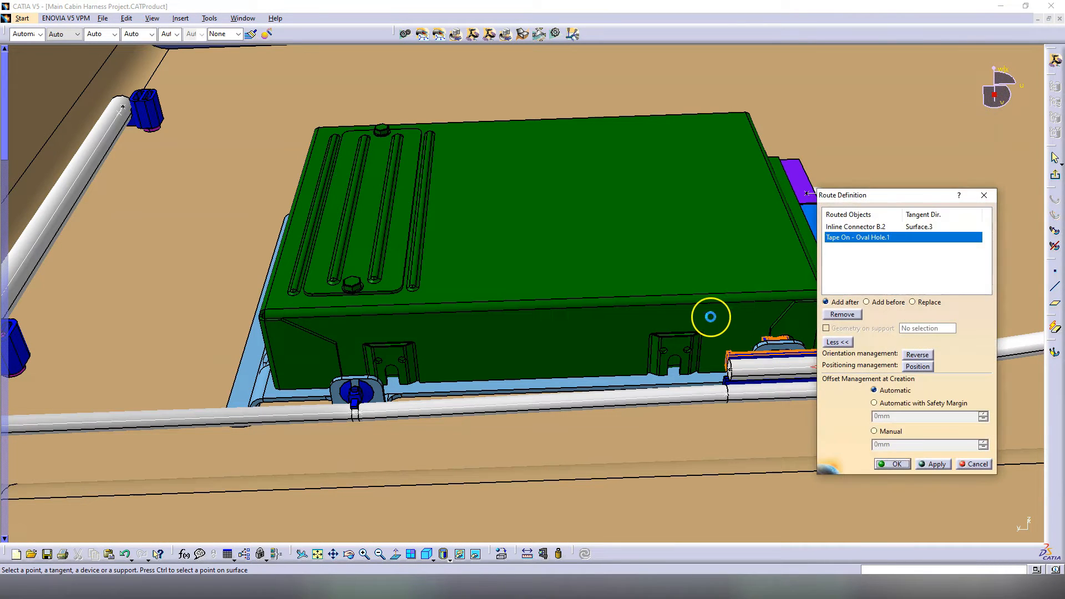
{"action": "left_click", "coordinate": [876, 466]}
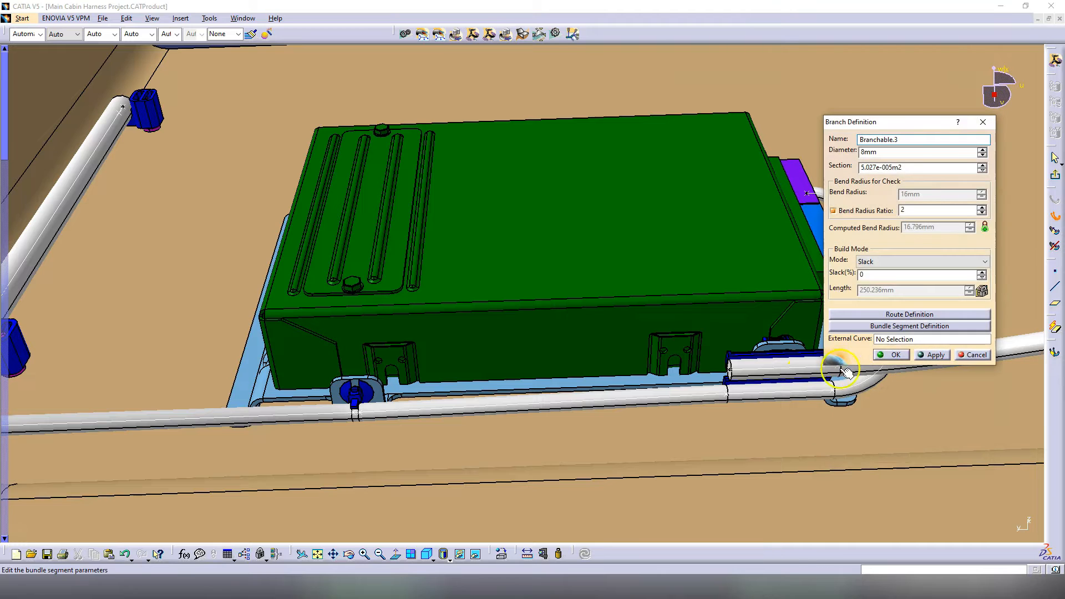
{"action": "left_click", "coordinate": [893, 355]}
Step: Create a branch point on the tunnel bundle, 30 mm from the clip as reference
{"action": "left_click", "coordinate": [433, 410]}
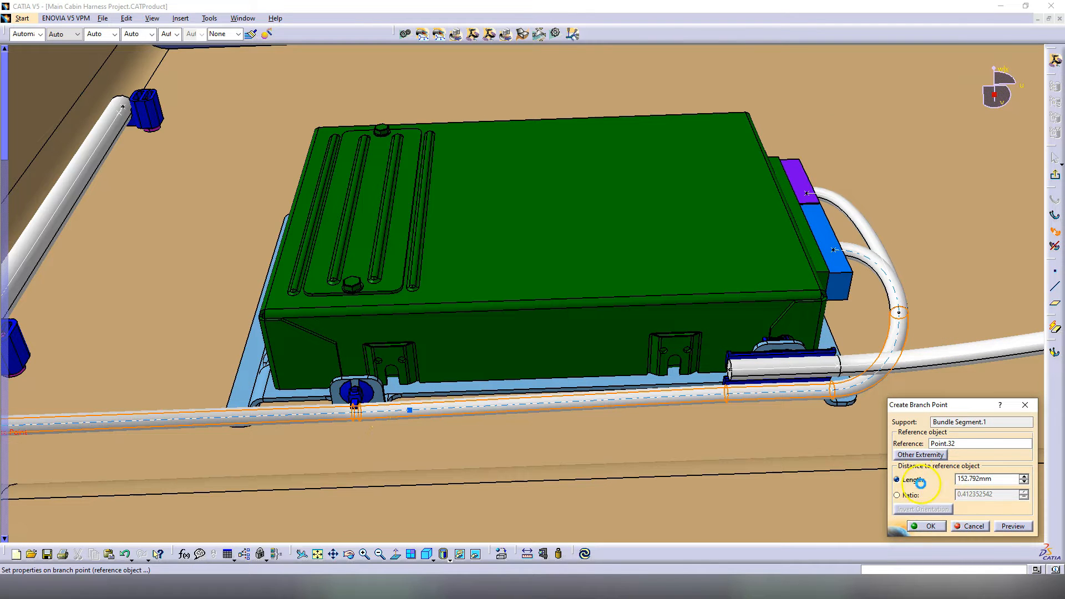
{"action": "left_click", "coordinate": [956, 445]}
{"action": "middle_click_drag", "start_coordinate": [404, 388], "coordinate": [405, 351], "text": "ctrl"}
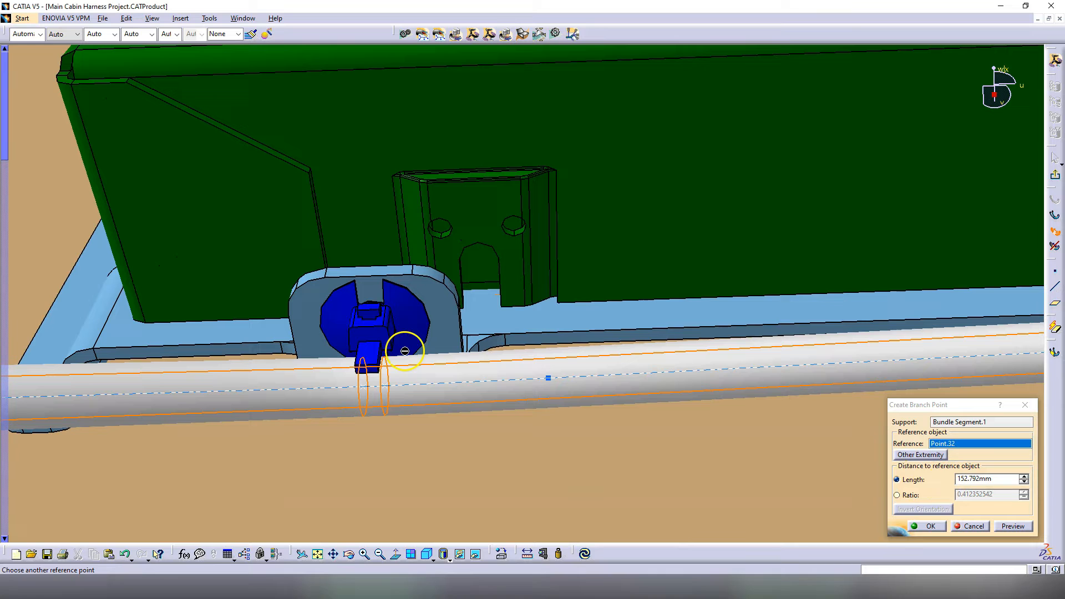
{"action": "left_click", "coordinate": [387, 387]}
{"action": "left_click_drag", "start_coordinate": [995, 483], "coordinate": [953, 480]}
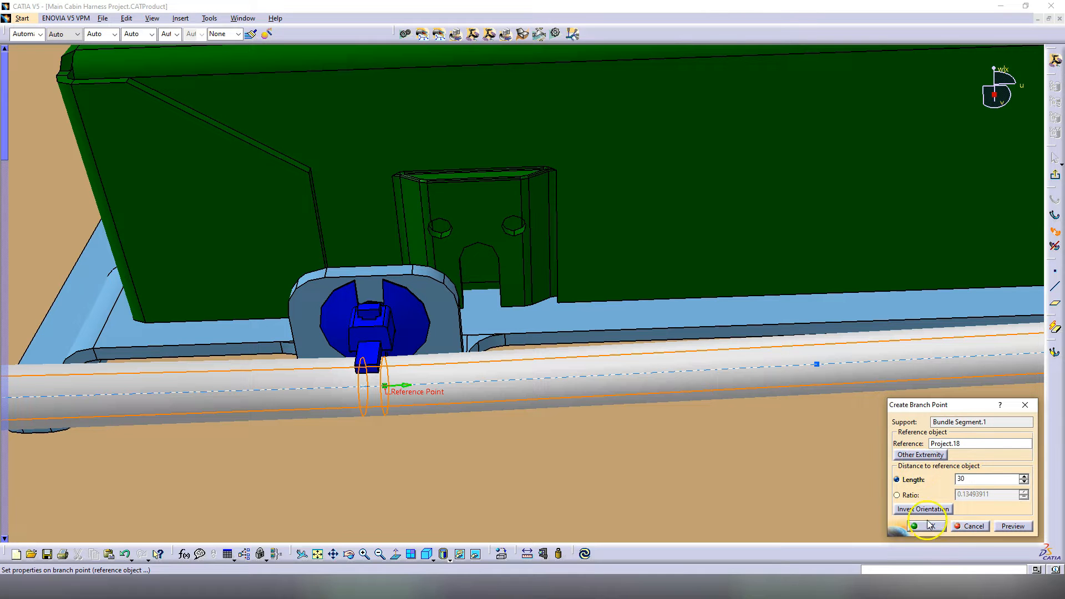
{"action": "middle_click_drag", "start_coordinate": [507, 293], "coordinate": [416, 388]}
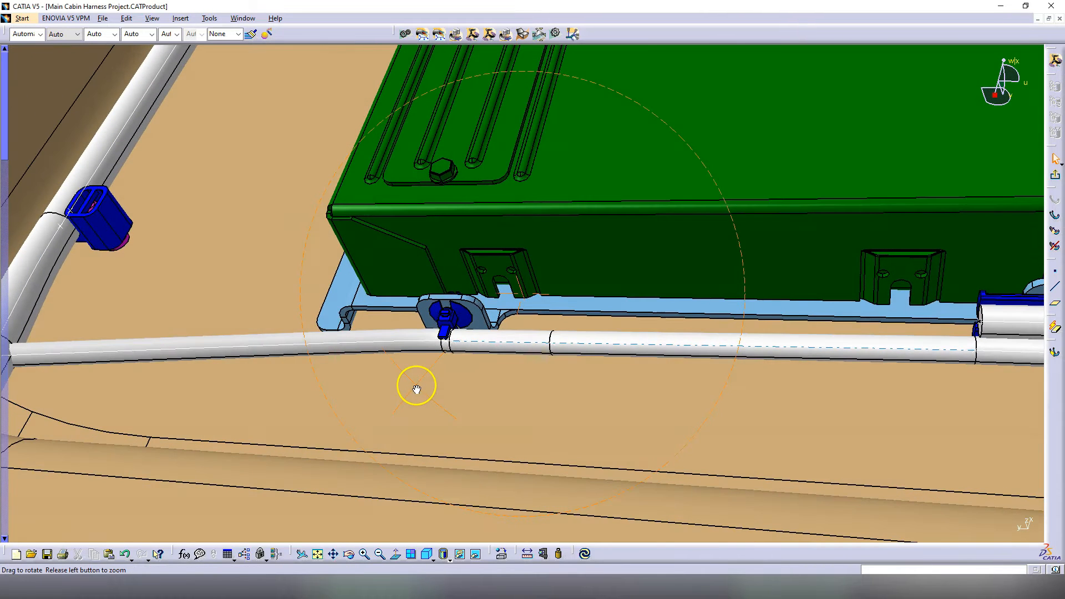
{"action": "mouse_move", "coordinate": [527, 404]}
{"action": "middle_mouse_down"}
{"action": "mouse_move", "coordinate": [511, 404]}
{"action": "mouse_move", "coordinate": [525, 402]}
{"action": "middle_mouse_up"}
{"action": "middle_click_drag", "start_coordinate": [684, 376], "coordinate": [497, 366]}
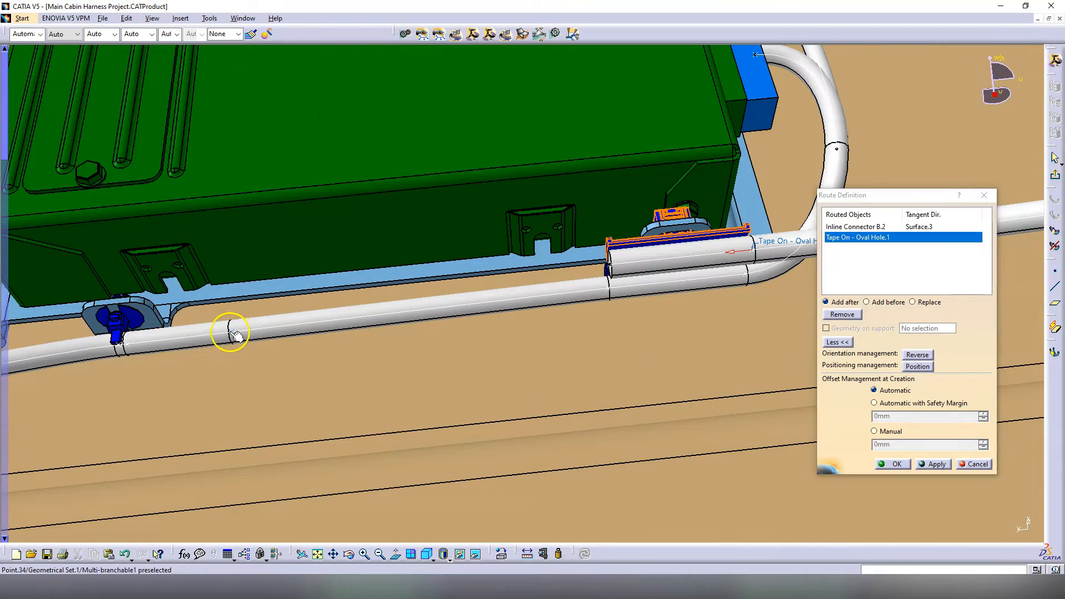
Step: Route the branch through Point.34 with Flexible Curve.1 as tangent and confirm
{"action": "left_click", "coordinate": [232, 331]}
{"action": "left_click", "coordinate": [206, 334]}
{"action": "middle_click_drag", "start_coordinate": [327, 338], "coordinate": [368, 305]}
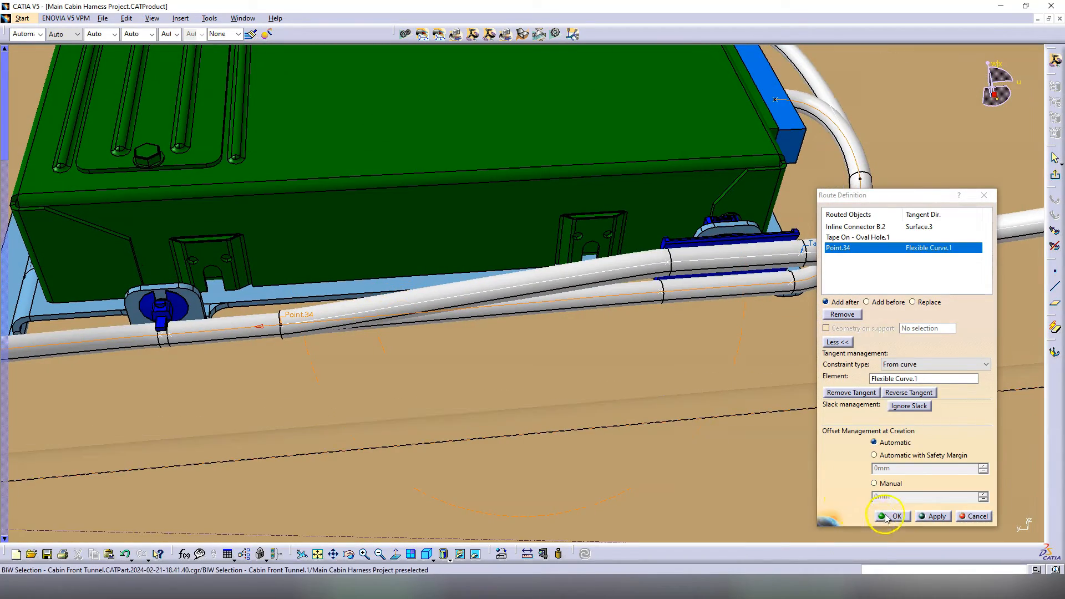
{"action": "left_click", "coordinate": [885, 516]}
{"action": "middle_click_drag", "start_coordinate": [542, 342], "coordinate": [638, 353]}
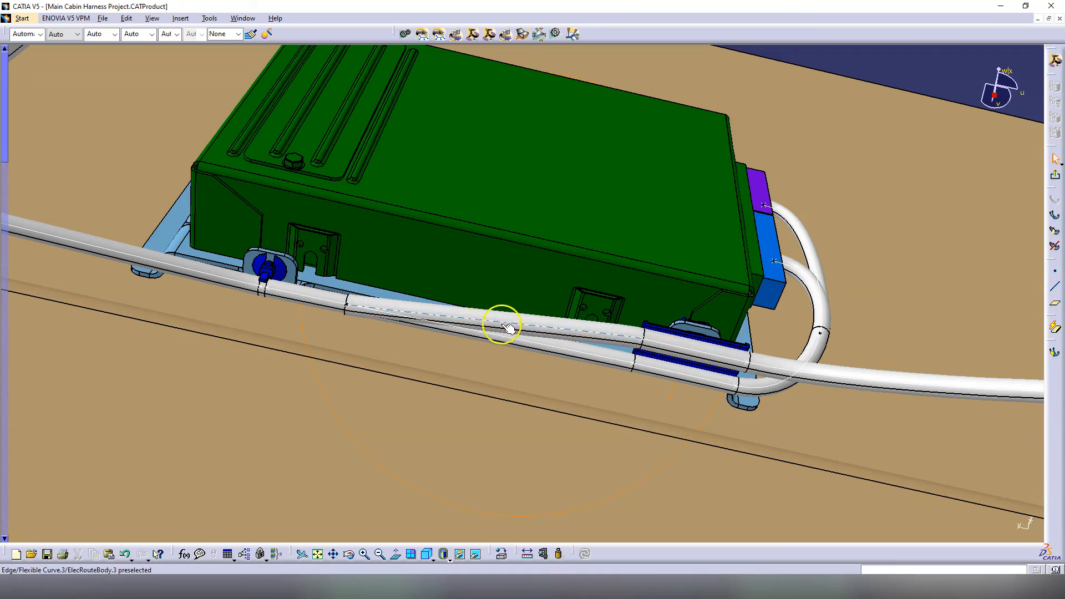
{"action": "middle_click_drag", "start_coordinate": [485, 317], "coordinate": [700, 322]}
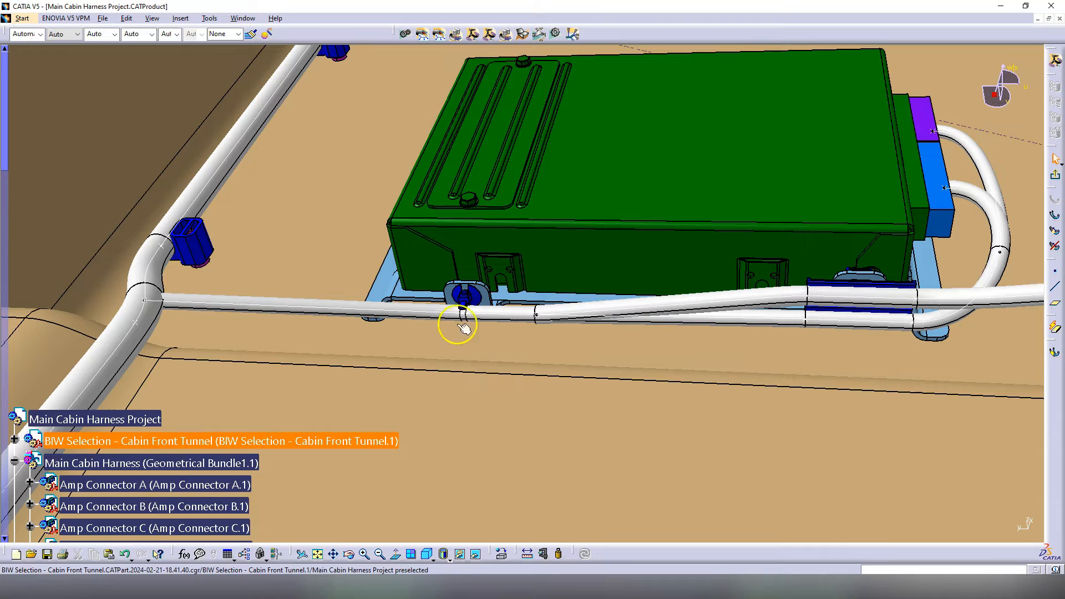
Step: Select the branch's first bundle segment in the segment settings and confirm
{"action": "double_click", "coordinate": [496, 310]}
{"action": "left_click", "coordinate": [917, 327]}
{"action": "left_click", "coordinate": [768, 399]}
{"action": "left_click", "coordinate": [938, 526]}
{"action": "middle_click_drag", "start_coordinate": [596, 361], "coordinate": [756, 344]}
Step: Extend the tube route after Tape On - Oval Hole.3 to Inline Connector DD.1
{"action": "double_click", "coordinate": [701, 348]}
{"action": "left_click", "coordinate": [913, 314]}
{"action": "scroll", "coordinate": [880, 272], "scroll_direction": "down", "scroll_amount": 2}
{"action": "left_click", "coordinate": [859, 280]}
{"action": "left_click", "coordinate": [424, 310]}
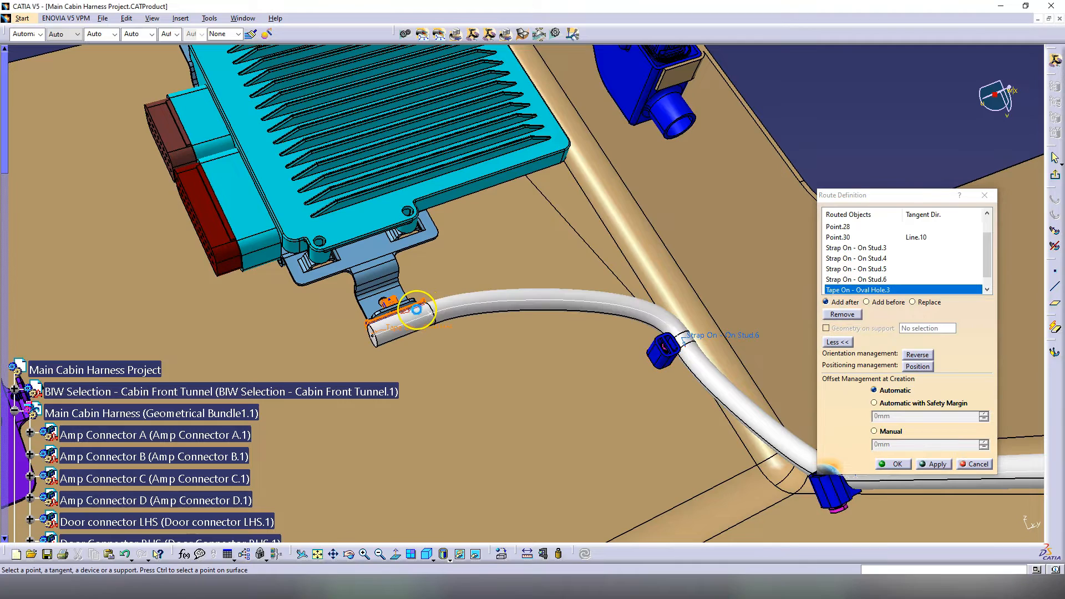
{"action": "middle_click_drag", "start_coordinate": [417, 310], "coordinate": [483, 313]}
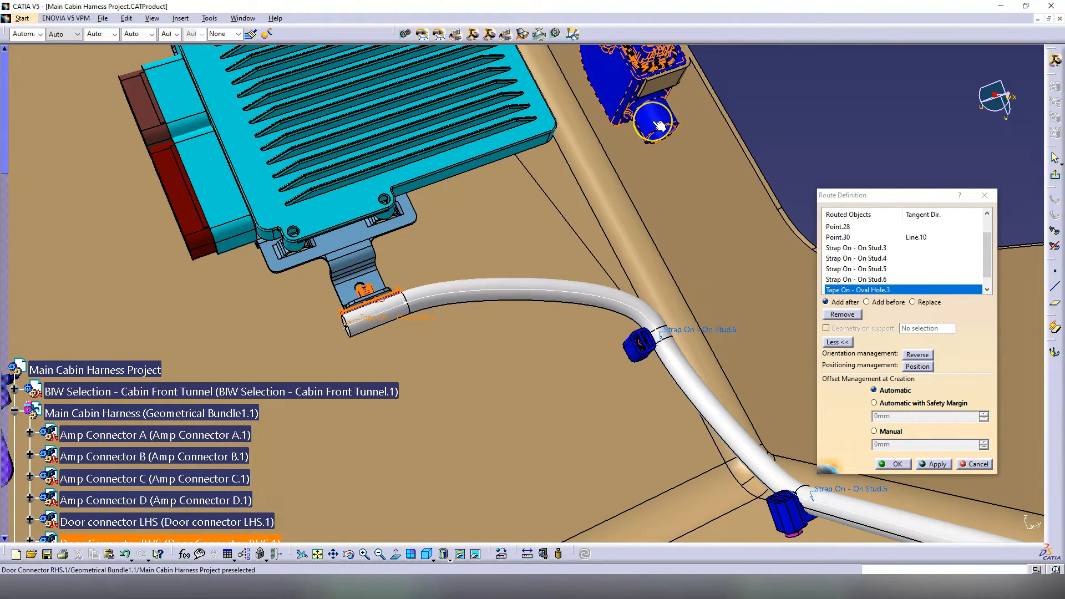
{"action": "middle_click_drag", "start_coordinate": [659, 125], "coordinate": [552, 270]}
{"action": "left_click", "coordinate": [282, 97]}
{"action": "middle_click_drag", "start_coordinate": [388, 217], "coordinate": [447, 364]}
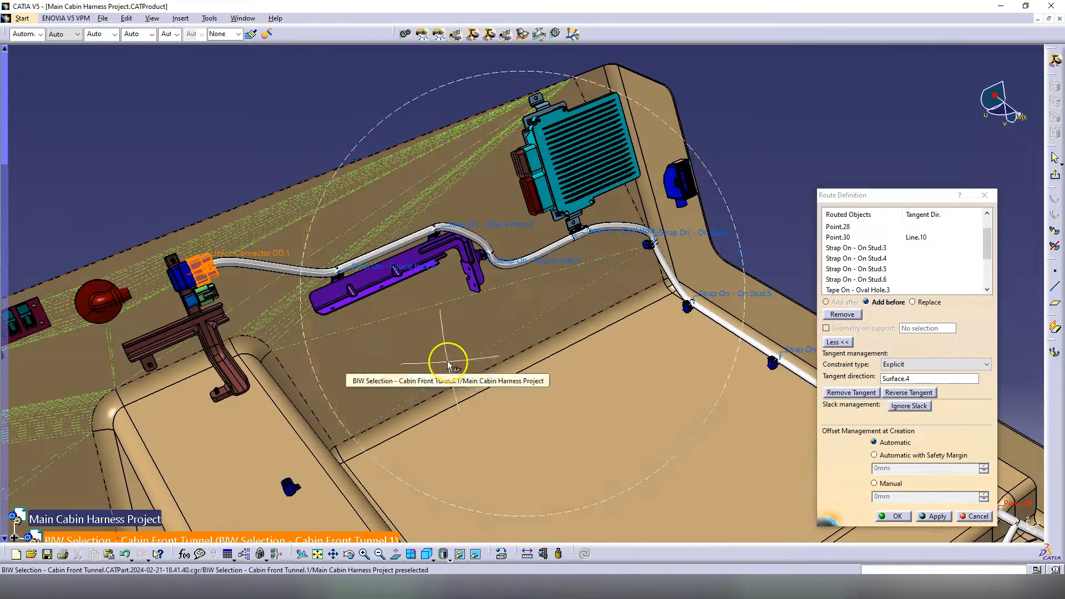
{"action": "left_click", "coordinate": [904, 518]}
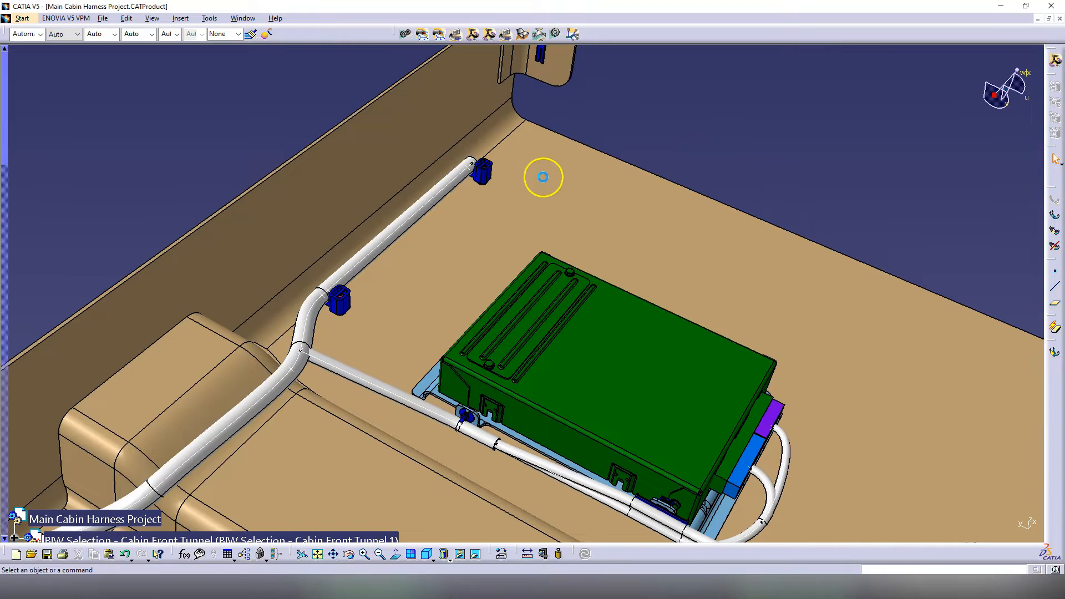
Step: Extend the harness end past the Stud.1 strap to a new point at the tunnel corner
{"action": "middle_click_drag", "start_coordinate": [504, 319], "coordinate": [309, 298]}
{"action": "middle_click_drag", "start_coordinate": [609, 367], "coordinate": [618, 305]}
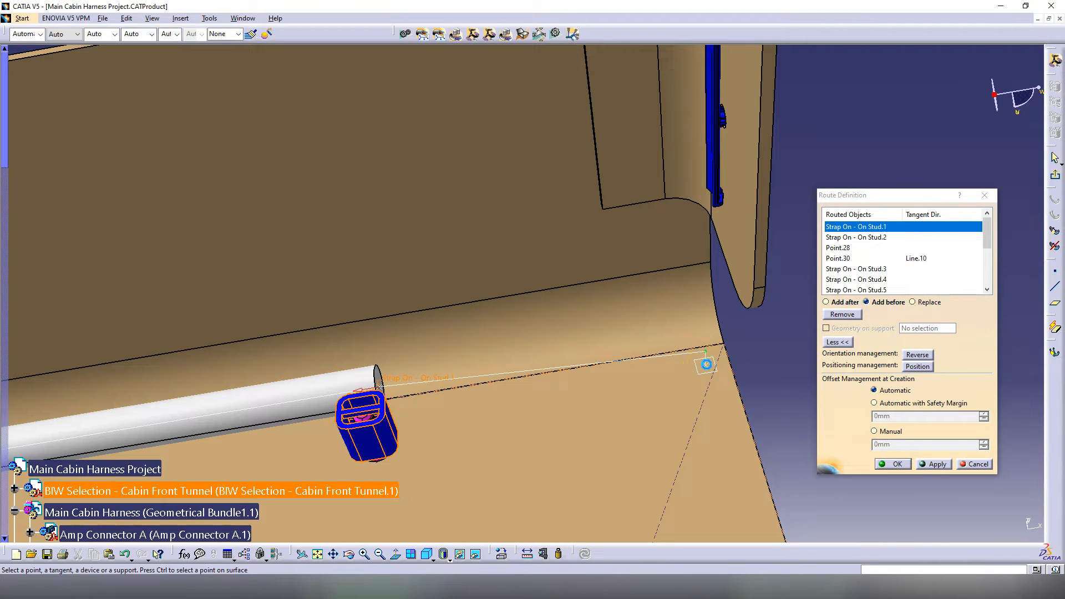
{"action": "left_click", "coordinate": [705, 363]}
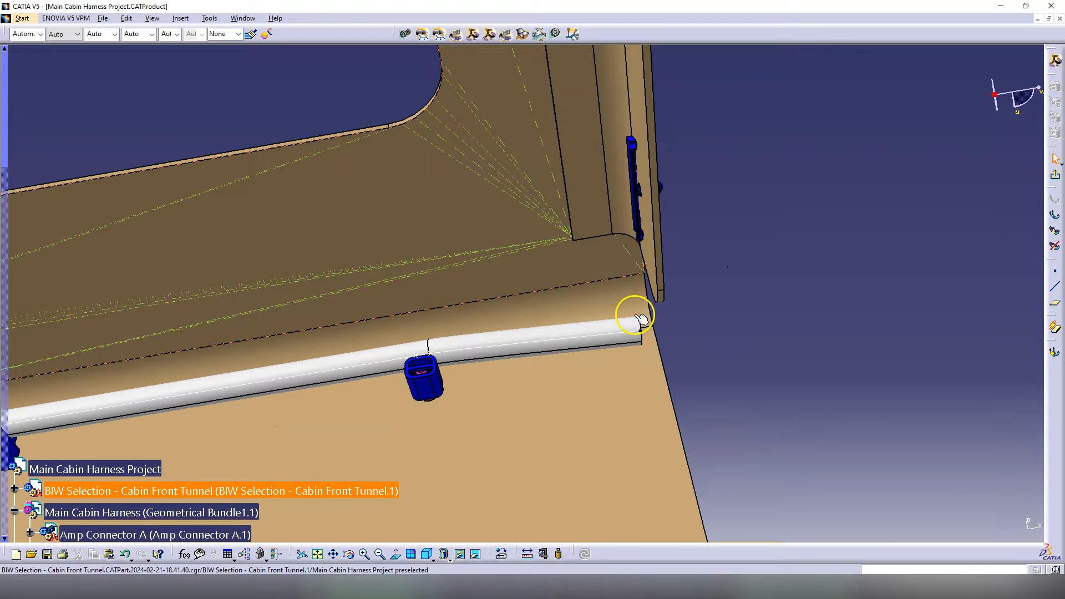
Step: Orbit, pan and zoom to review the extended harness along the floor tunnel
{"action": "middle_click_drag", "start_coordinate": [403, 283], "coordinate": [430, 368]}
{"action": "middle_click_drag", "start_coordinate": [353, 400], "coordinate": [575, 360]}
{"action": "middle_click", "coordinate": [576, 360]}
{"action": "middle_click_drag", "start_coordinate": [627, 311], "coordinate": [569, 417]}
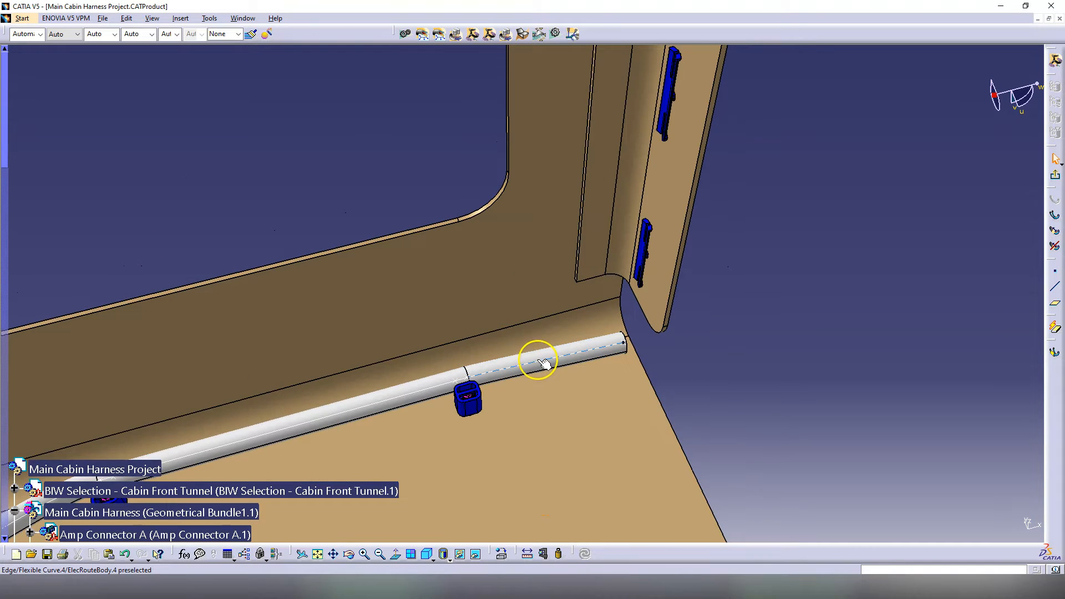
{"action": "middle_click_drag", "start_coordinate": [589, 180], "coordinate": [546, 404]}
{"action": "middle_click_drag", "start_coordinate": [471, 471], "coordinate": [523, 285]}
{"action": "middle_click_drag", "start_coordinate": [449, 305], "coordinate": [521, 258]}
{"action": "scroll", "coordinate": [518, 335], "scroll_direction": "up", "scroll_amount": 3}
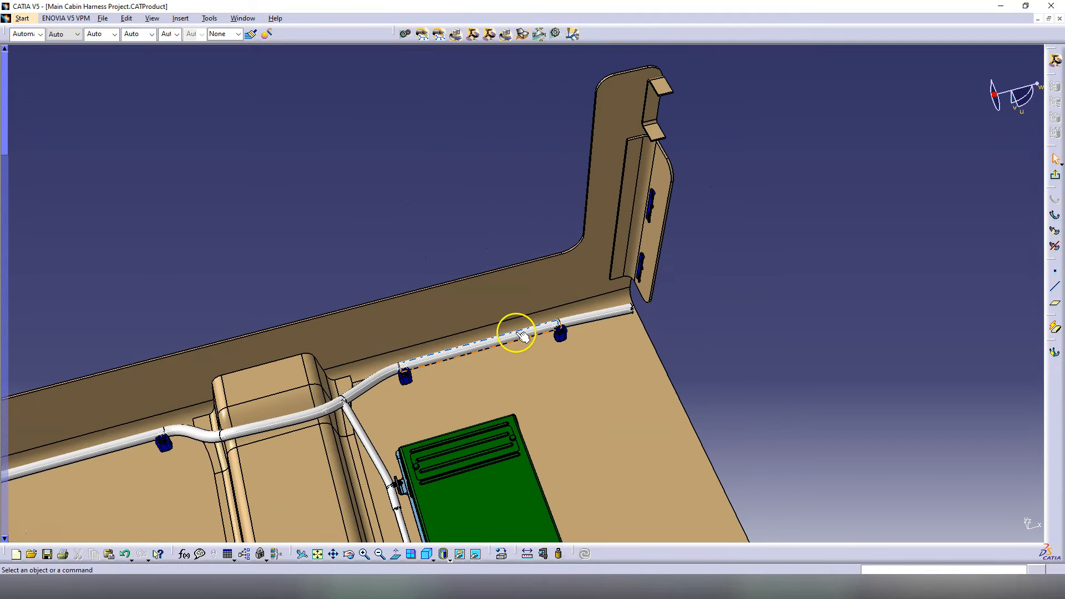
{"action": "middle_click_drag", "start_coordinate": [457, 382], "coordinate": [481, 377]}
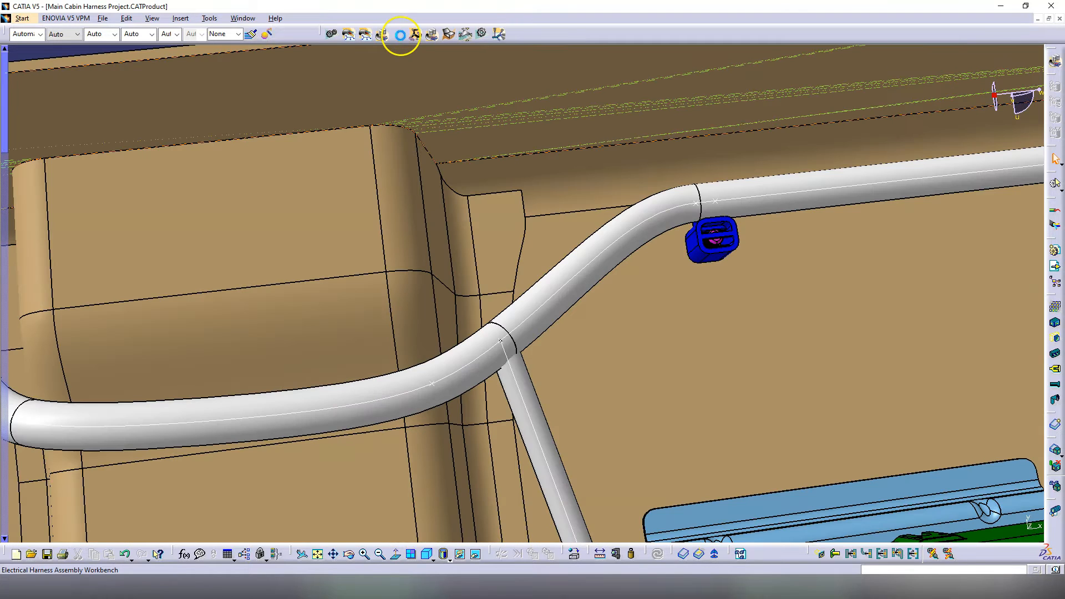
{"action": "double_click", "coordinate": [610, 221]}
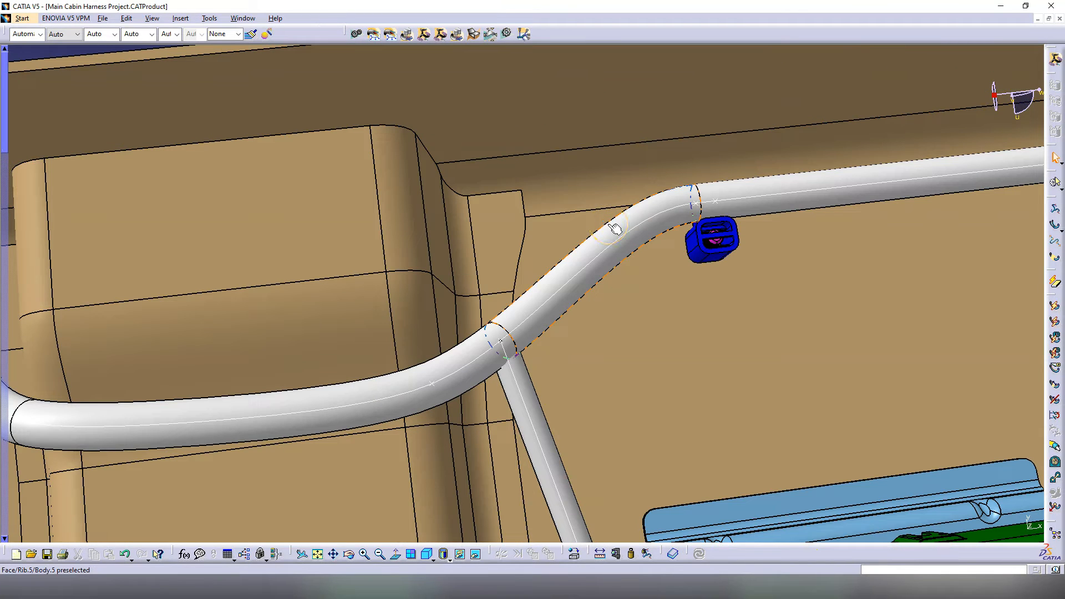
{"action": "middle_click_drag", "start_coordinate": [606, 268], "coordinate": [575, 190]}
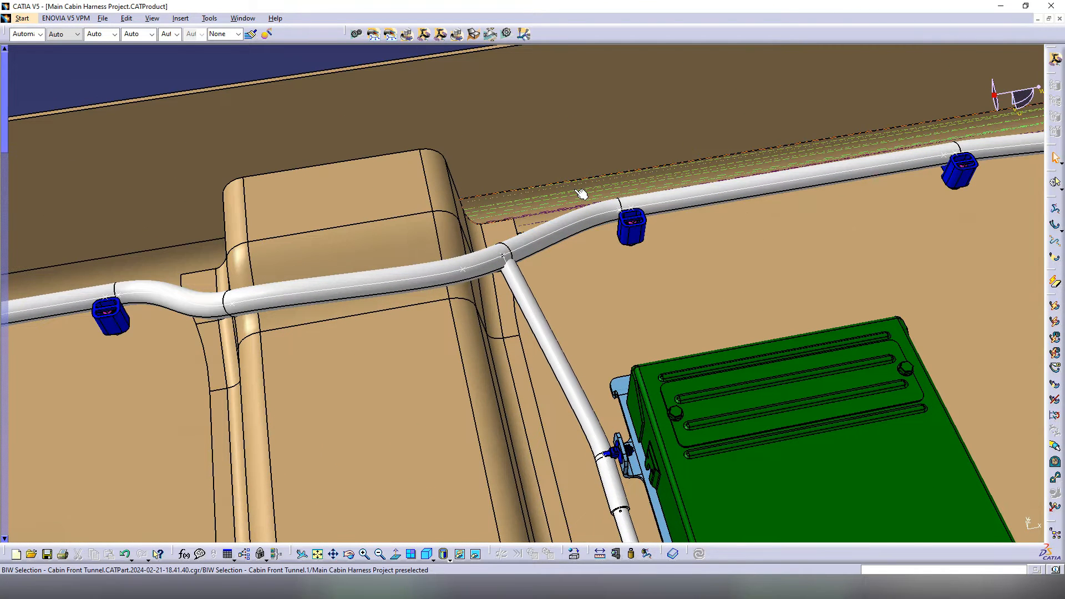
{"action": "left_click", "coordinate": [571, 178]}
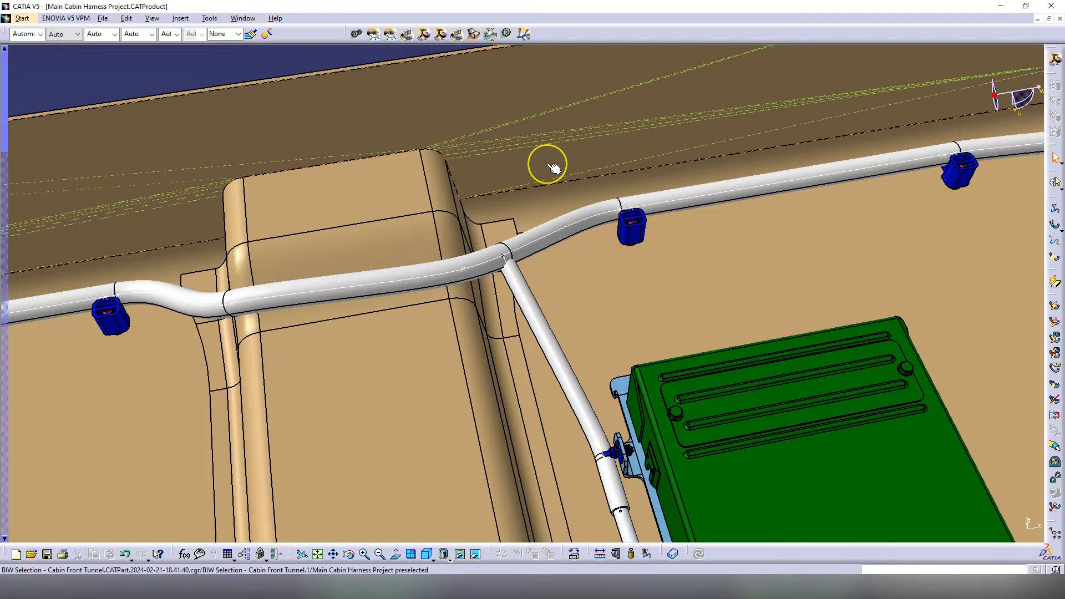
{"action": "middle_click_drag", "start_coordinate": [554, 169], "coordinate": [555, 257]}
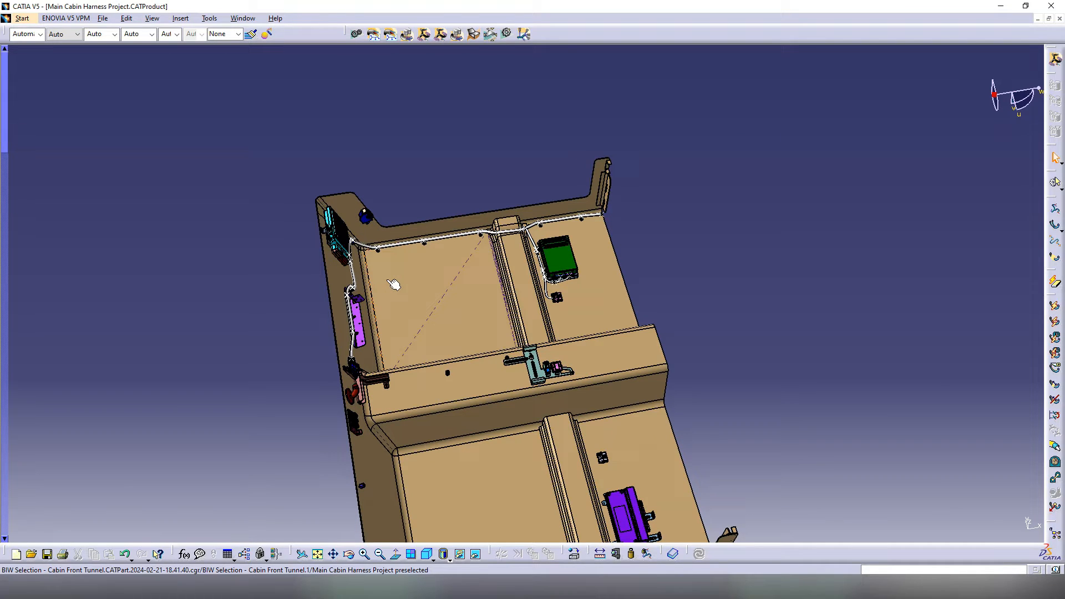
{"action": "middle_click_drag", "start_coordinate": [394, 284], "coordinate": [527, 368]}
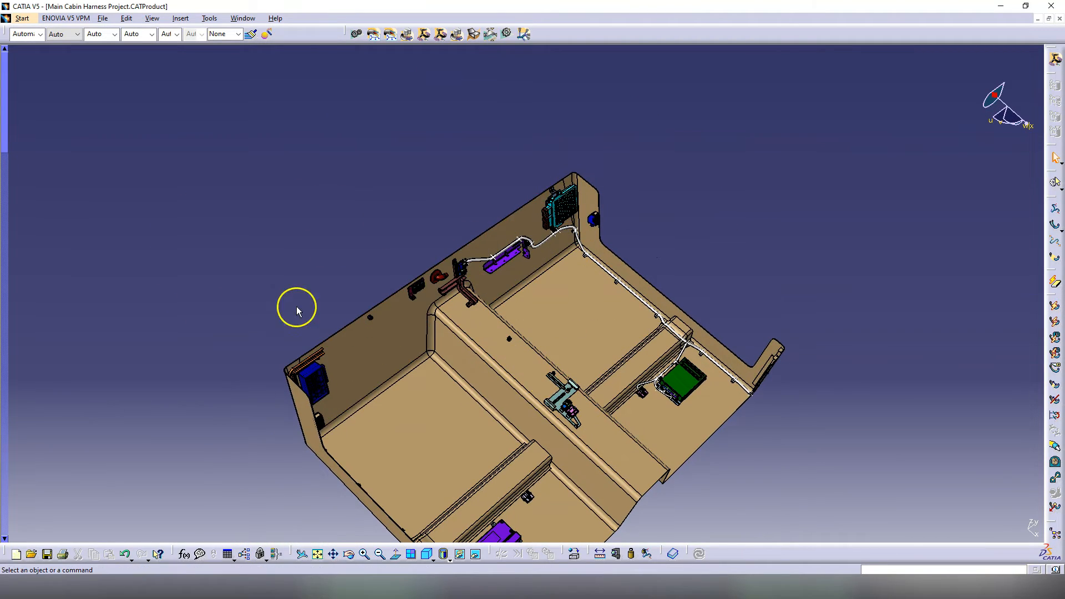
{"action": "middle_click_drag", "start_coordinate": [505, 376], "coordinate": [1017, 248]}
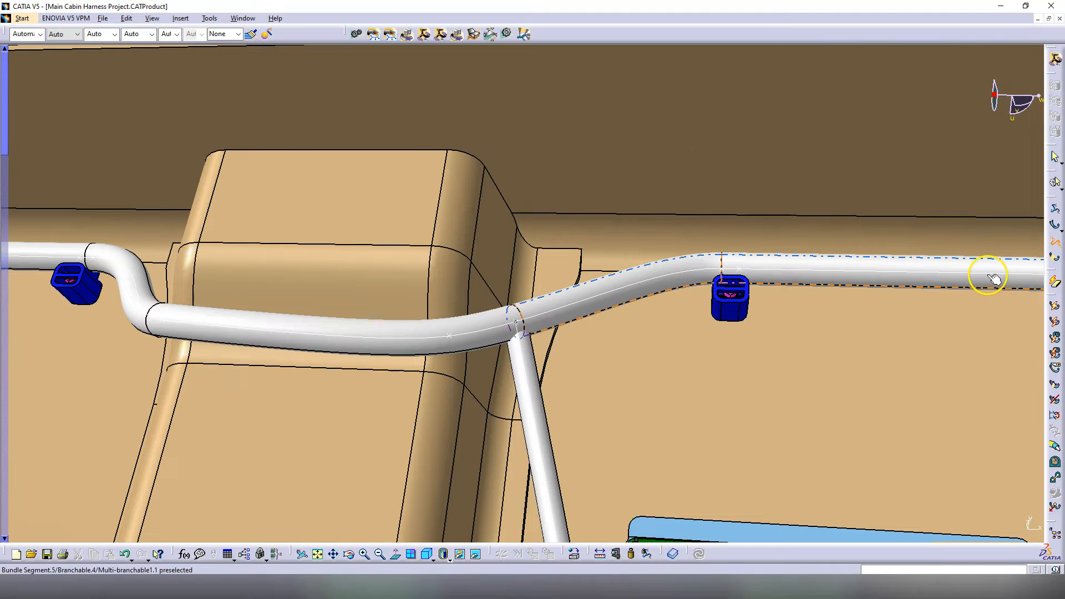
Step: Add 3 mm of local slack to the first selected harness bundles
{"action": "left_click", "coordinate": [607, 290]}
{"action": "left_click", "coordinate": [925, 493]}
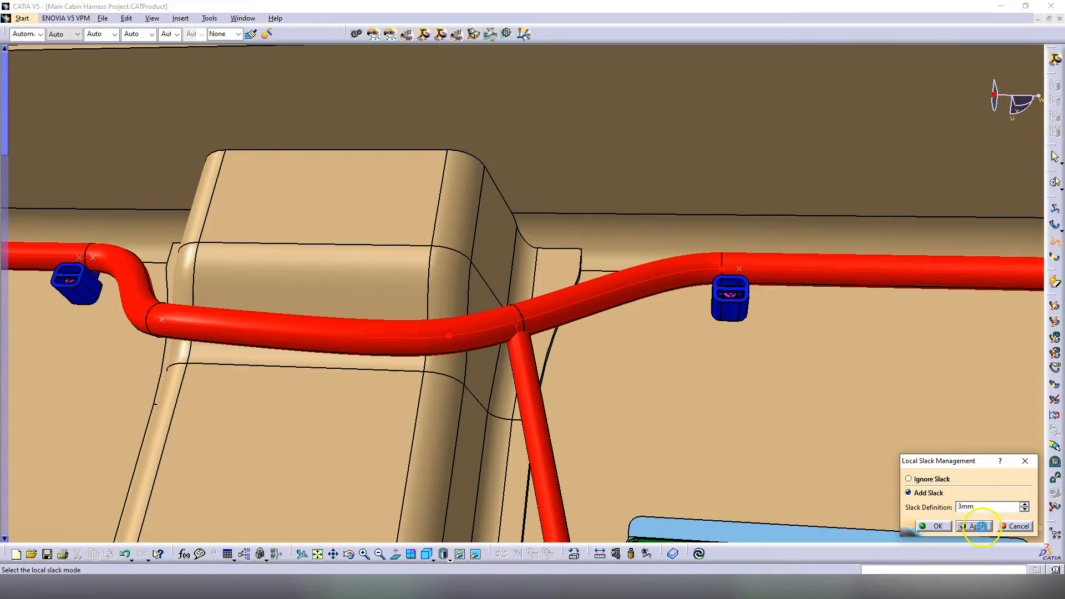
{"action": "left_click", "coordinate": [978, 526]}
{"action": "middle_click_drag", "start_coordinate": [575, 411], "coordinate": [666, 444]}
{"action": "left_click", "coordinate": [933, 525]}
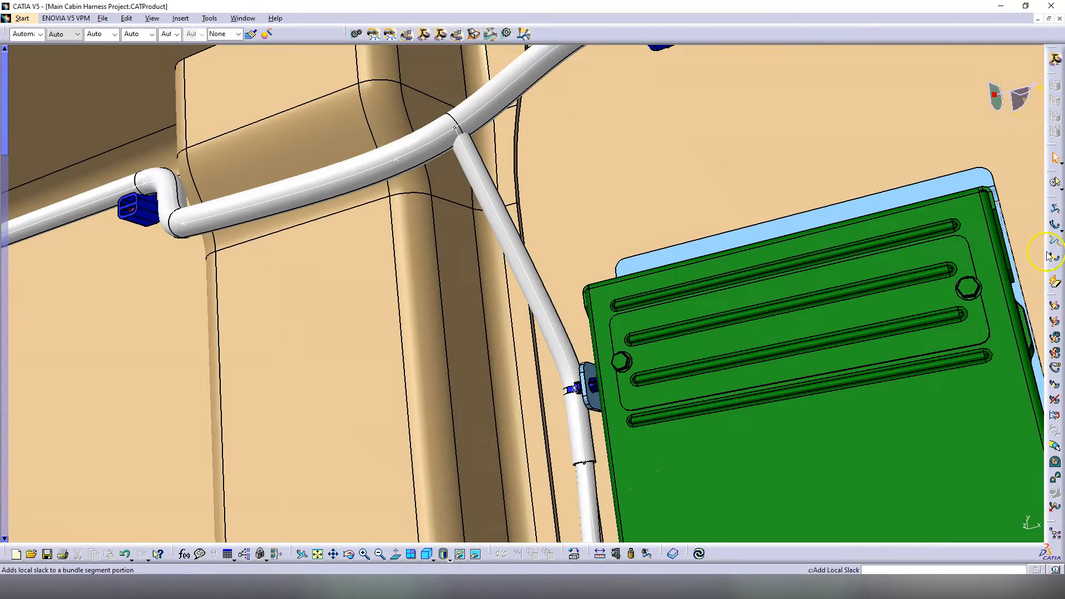
Step: Add local slack to a second set of harness bundle segments
{"action": "left_click", "coordinate": [511, 258]}
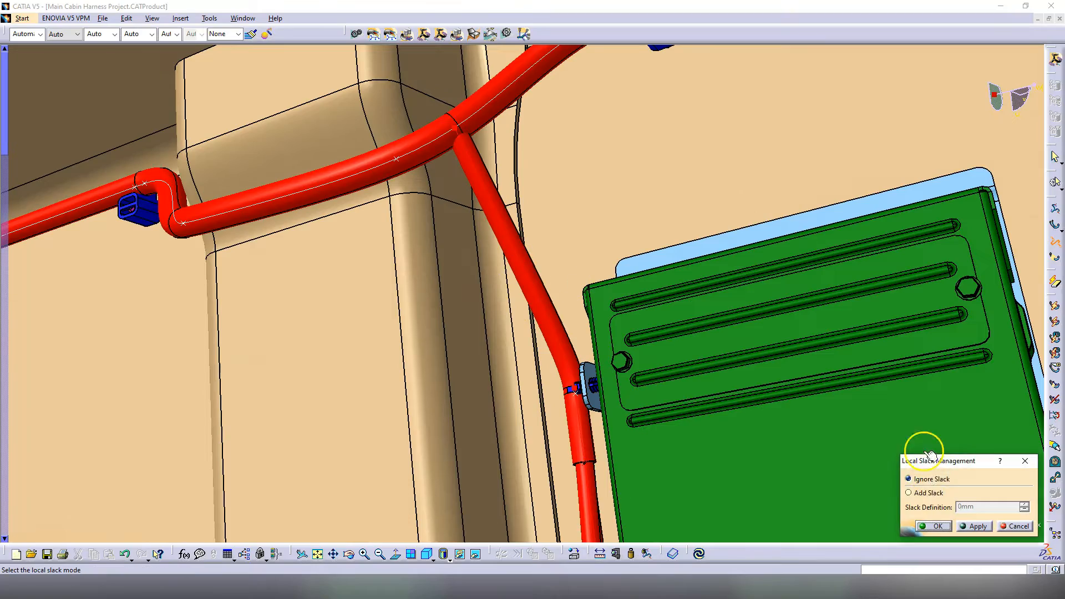
{"action": "left_click", "coordinate": [925, 495]}
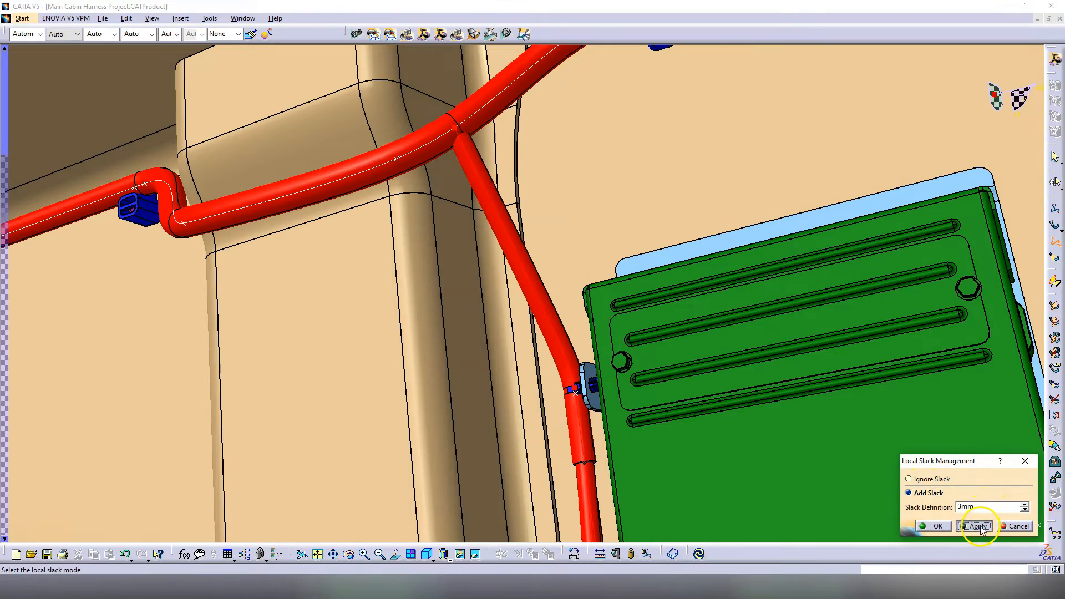
{"action": "left_click", "coordinate": [979, 527]}
{"action": "middle_click_drag", "start_coordinate": [461, 300], "coordinate": [672, 328]}
{"action": "left_click", "coordinate": [934, 527]}
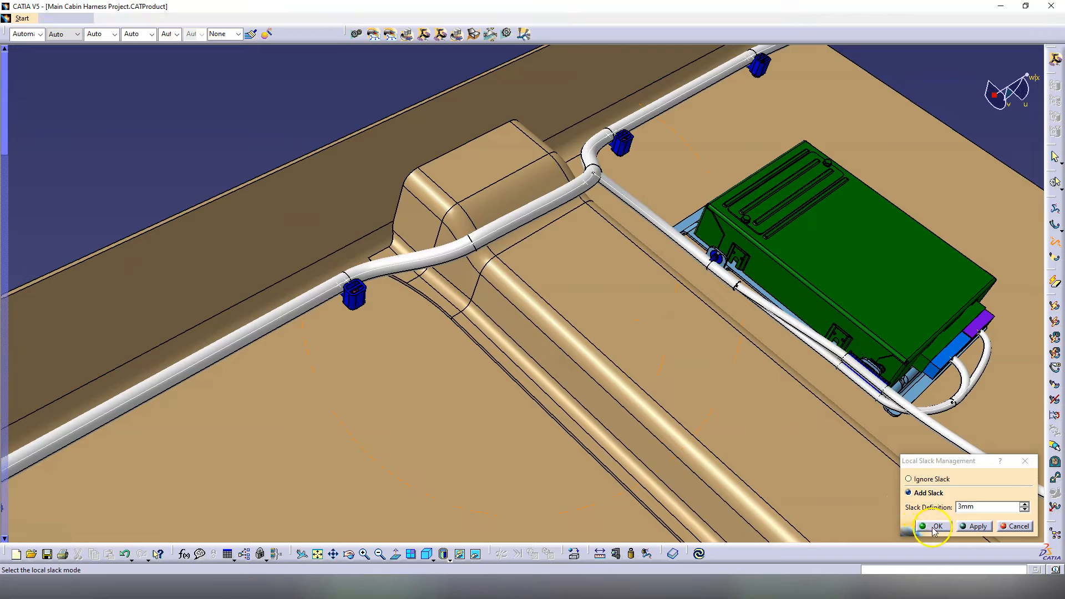
{"action": "middle_click_drag", "start_coordinate": [607, 345], "coordinate": [606, 303]}
Step: Add local slack to the harness bundle running over the tunnel
{"action": "left_click", "coordinate": [1054, 241]}
{"action": "left_click", "coordinate": [497, 298]}
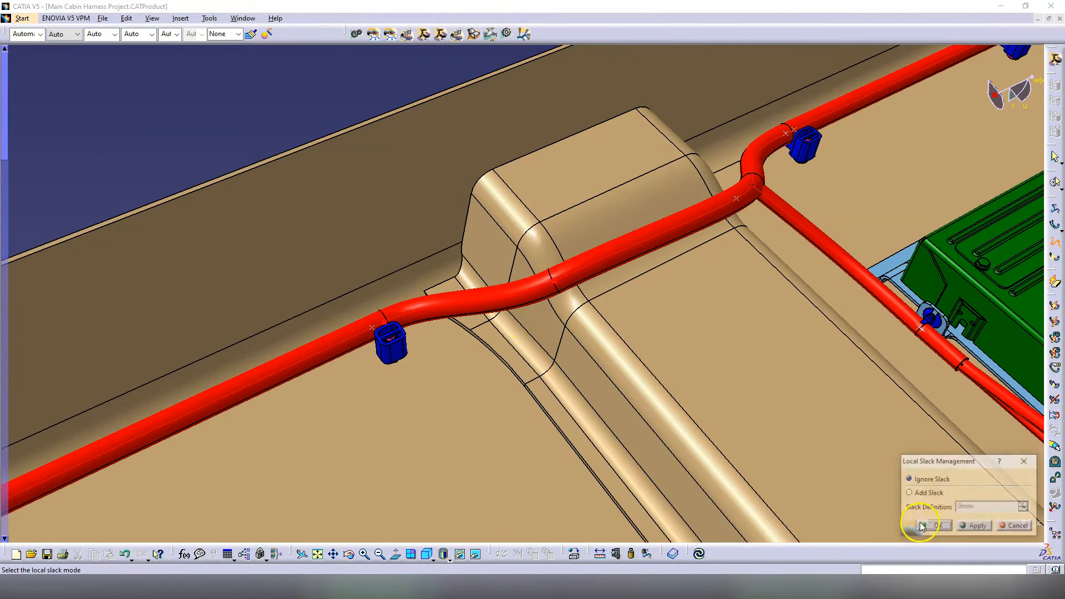
{"action": "left_click", "coordinate": [939, 495]}
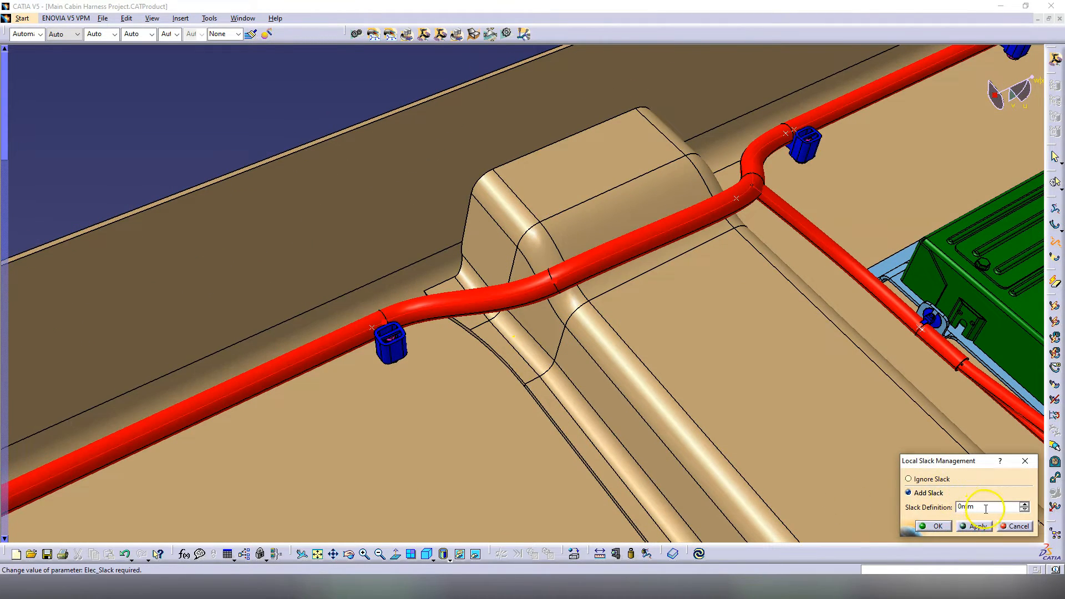
{"action": "left_click", "coordinate": [938, 528]}
Step: Apply 3 mm of local slack to the bundle at the cabin corner bend
{"action": "middle_click_drag", "start_coordinate": [406, 392], "coordinate": [589, 423]}
{"action": "middle_click_drag", "start_coordinate": [452, 418], "coordinate": [501, 368]}
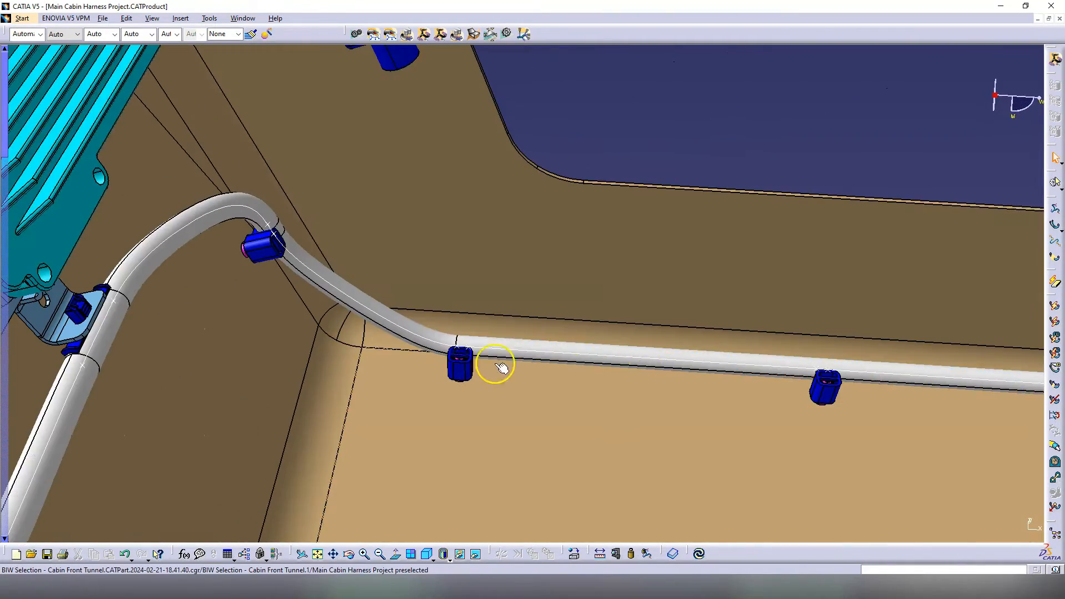
{"action": "middle_click_drag", "start_coordinate": [872, 394], "coordinate": [542, 349]}
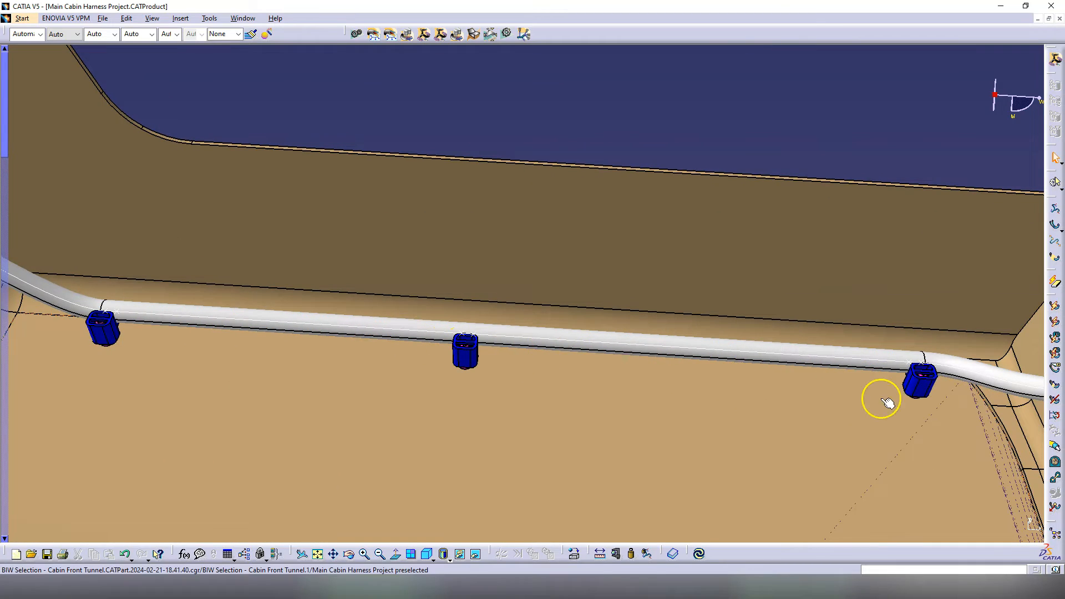
{"action": "middle_click_drag", "start_coordinate": [557, 384], "coordinate": [547, 347]}
{"action": "left_click", "coordinate": [1054, 242]}
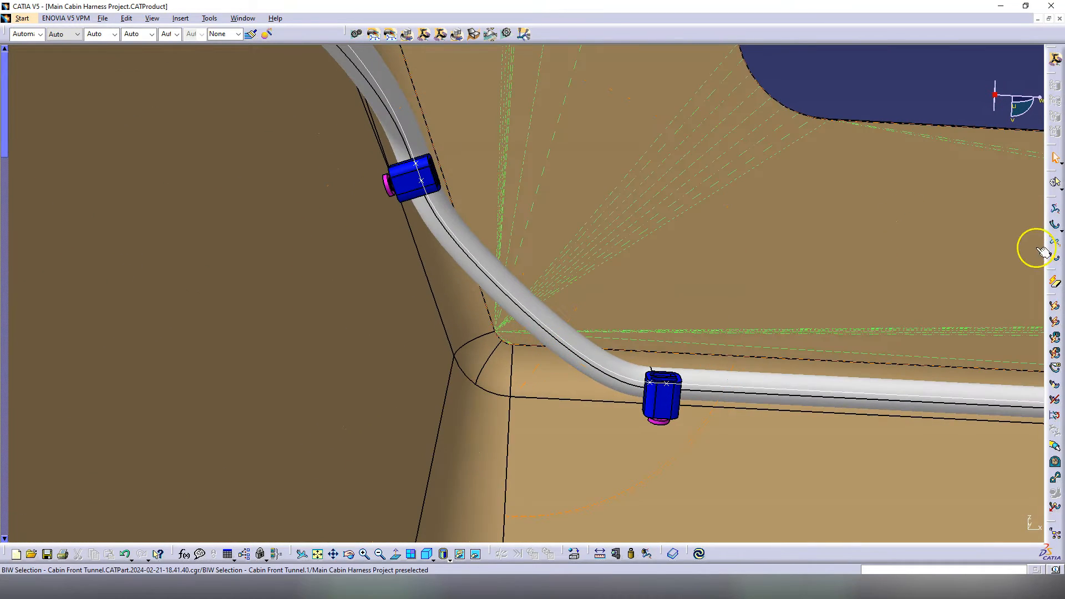
{"action": "left_click", "coordinate": [857, 383]}
{"action": "left_click", "coordinate": [907, 492]}
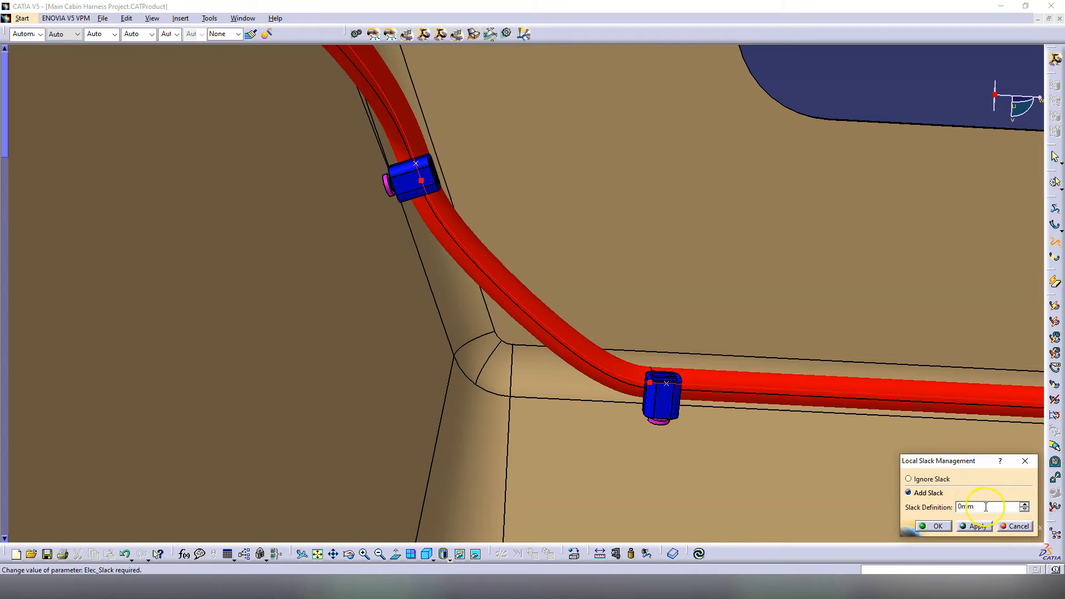
{"action": "type", "text": "3"}
{"action": "left_click", "coordinate": [977, 526]}
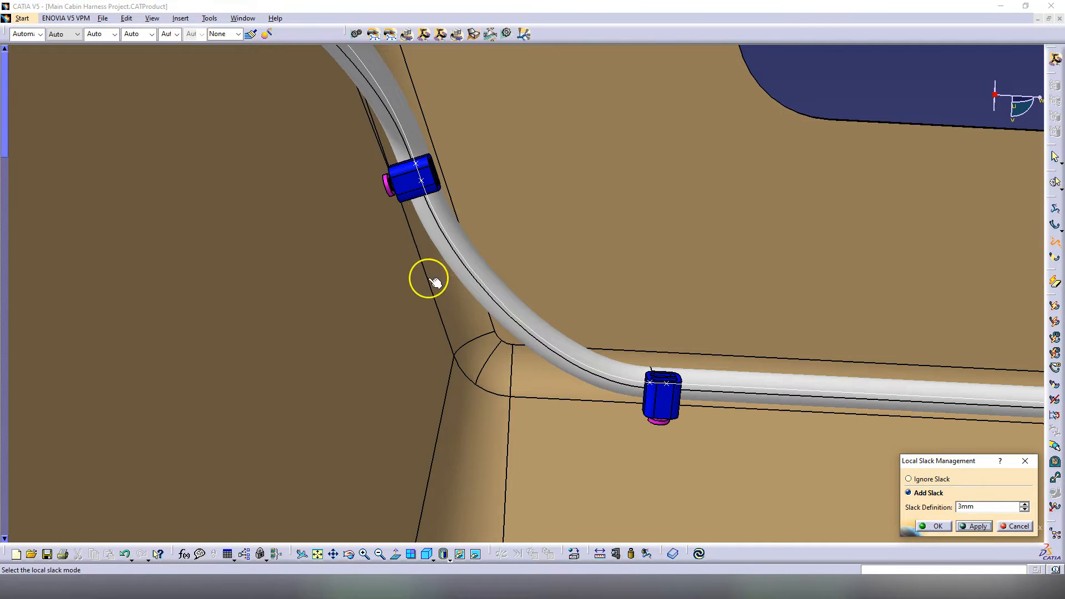
{"action": "middle_click_drag", "start_coordinate": [644, 403], "coordinate": [668, 302]}
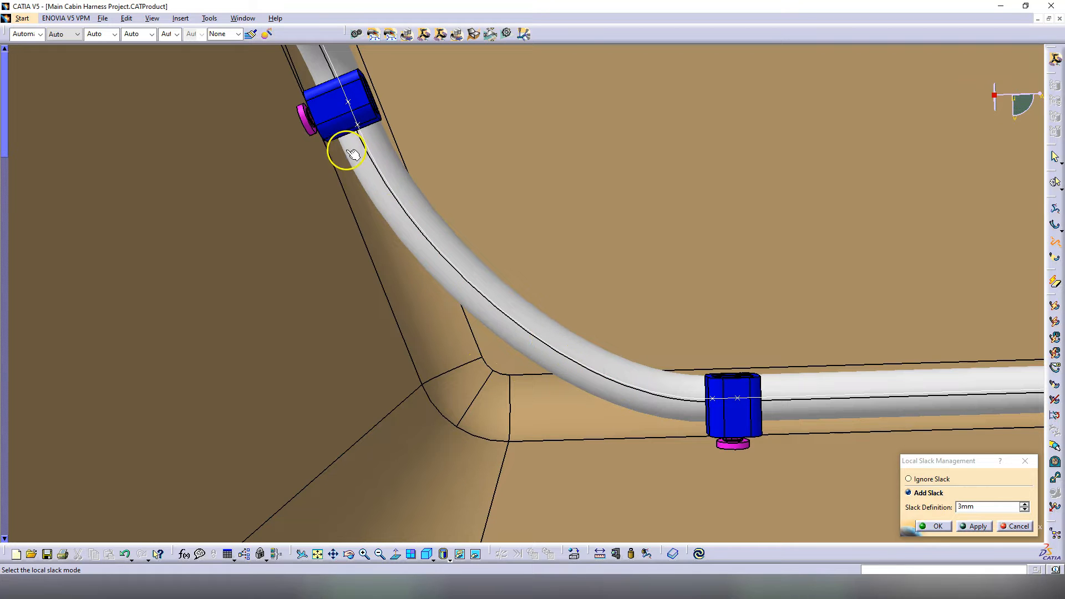
Step: Try larger slack values of 5 mm, 10 mm and 15 mm on the corner bend
{"action": "left_click", "coordinate": [969, 465]}
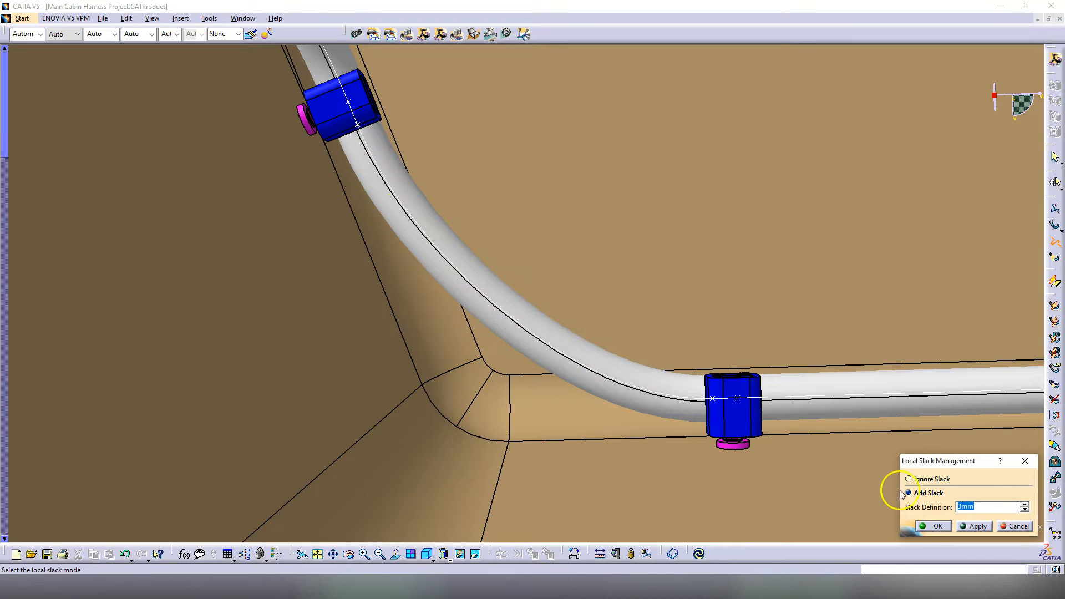
{"action": "type", "text": "5mm"}
{"action": "key", "text": "Return"}
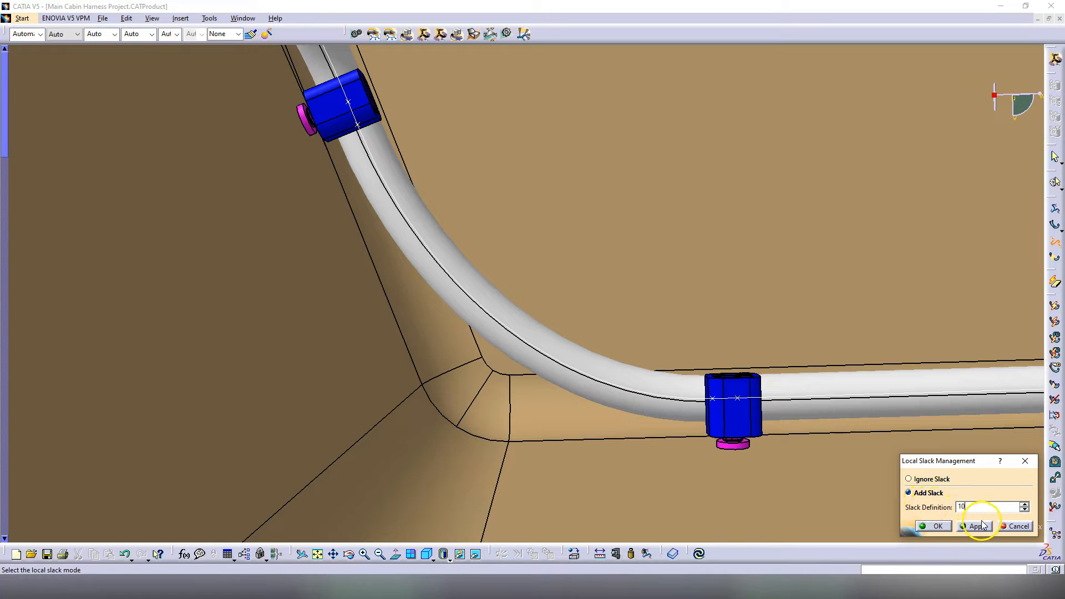
{"action": "left_click", "coordinate": [979, 526]}
{"action": "key", "text": "Return"}
{"action": "type", "text": "15mm"}
{"action": "left_click", "coordinate": [960, 523]}
Step: Set the corner bend's slack to 17 mm, check the curve, and confirm
{"action": "mouse_move", "coordinate": [482, 319]}
{"action": "middle_mouse_down"}
{"action": "mouse_move", "coordinate": [456, 295]}
{"action": "mouse_move", "coordinate": [488, 327]}
{"action": "middle_mouse_up"}
{"action": "left_click_drag", "start_coordinate": [996, 506], "coordinate": [901, 505]}
{"action": "type", "text": "1"}
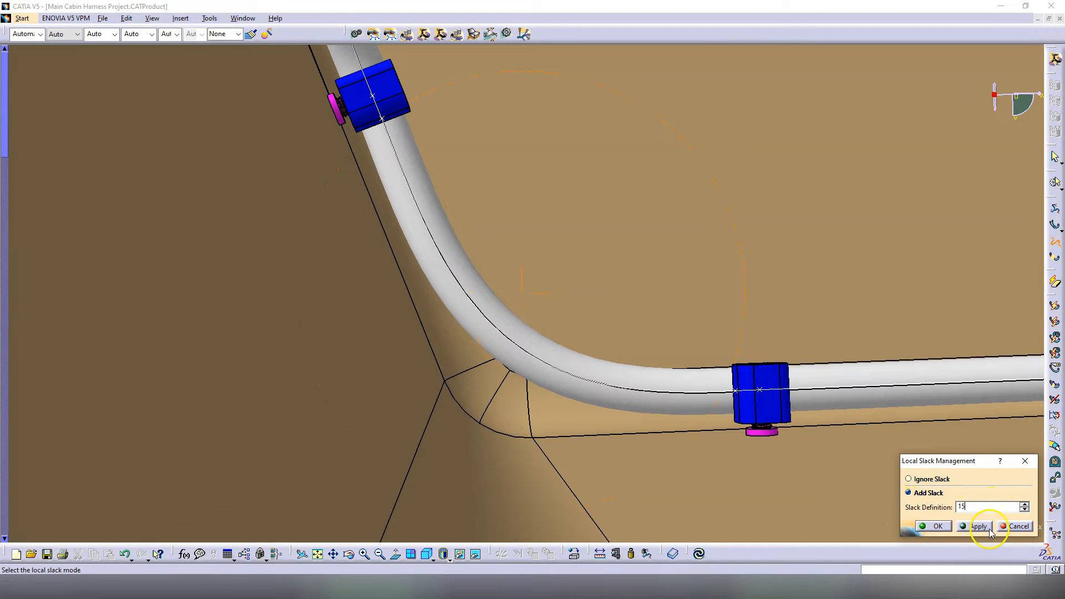
{"action": "left_click", "coordinate": [979, 526]}
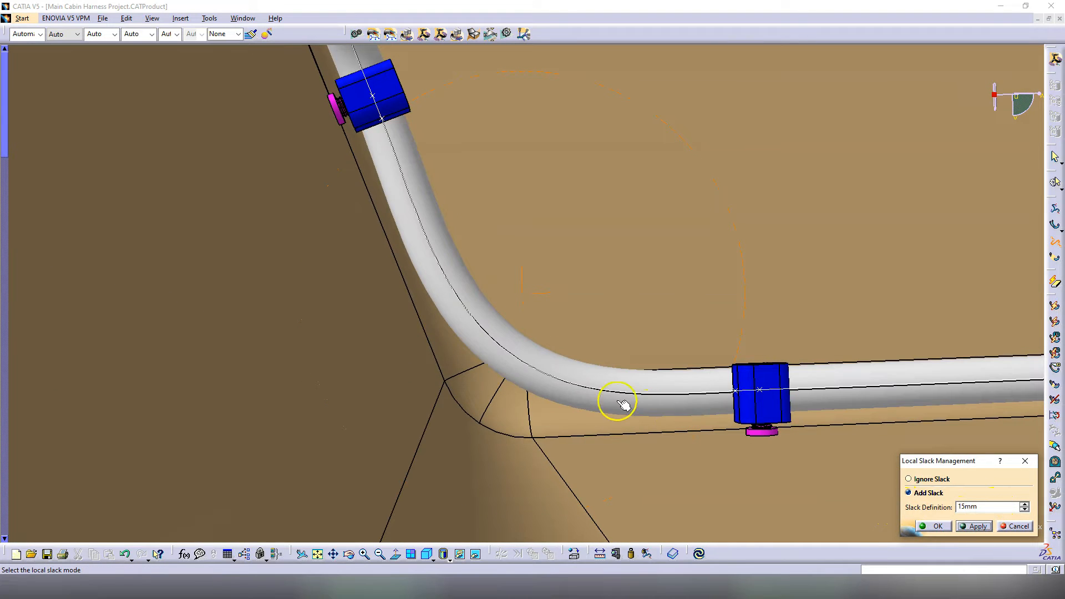
{"action": "left_click", "coordinate": [965, 527]}
{"action": "mouse_move", "coordinate": [571, 337]}
{"action": "middle_mouse_down"}
{"action": "mouse_move", "coordinate": [509, 326]}
{"action": "mouse_move", "coordinate": [349, 373]}
{"action": "mouse_move", "coordinate": [437, 328]}
{"action": "mouse_move", "coordinate": [392, 333]}
{"action": "mouse_move", "coordinate": [560, 330]}
{"action": "mouse_move", "coordinate": [664, 285]}
{"action": "mouse_move", "coordinate": [416, 240]}
{"action": "mouse_move", "coordinate": [427, 240]}
{"action": "mouse_move", "coordinate": [399, 294]}
{"action": "mouse_move", "coordinate": [523, 297]}
{"action": "mouse_move", "coordinate": [523, 316]}
{"action": "mouse_move", "coordinate": [459, 344]}
{"action": "mouse_move", "coordinate": [452, 190]}
{"action": "middle_mouse_up"}
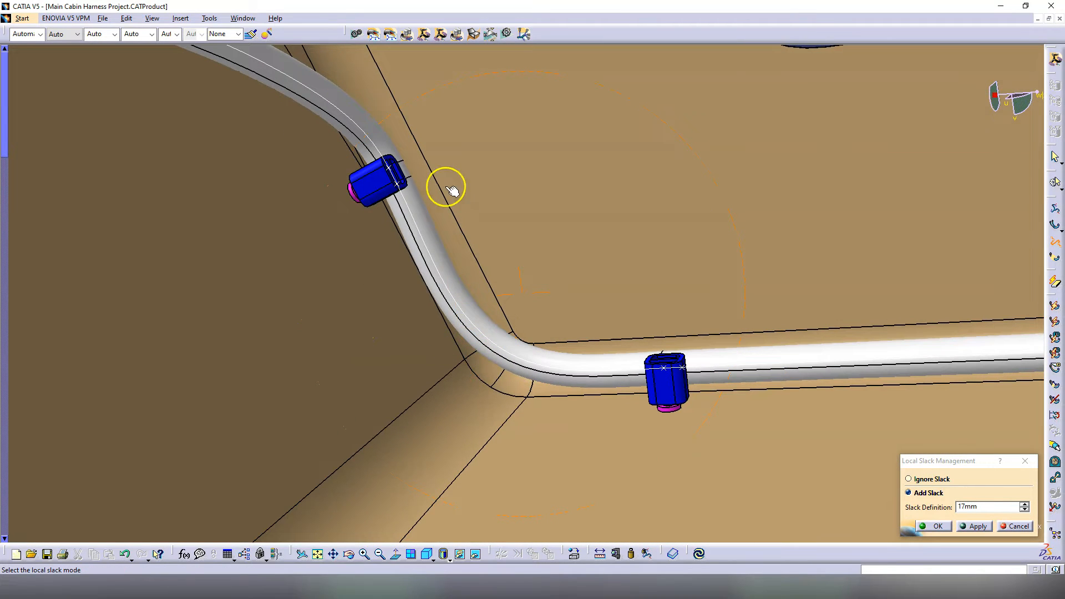
{"action": "middle_click_drag", "start_coordinate": [648, 388], "coordinate": [553, 292]}
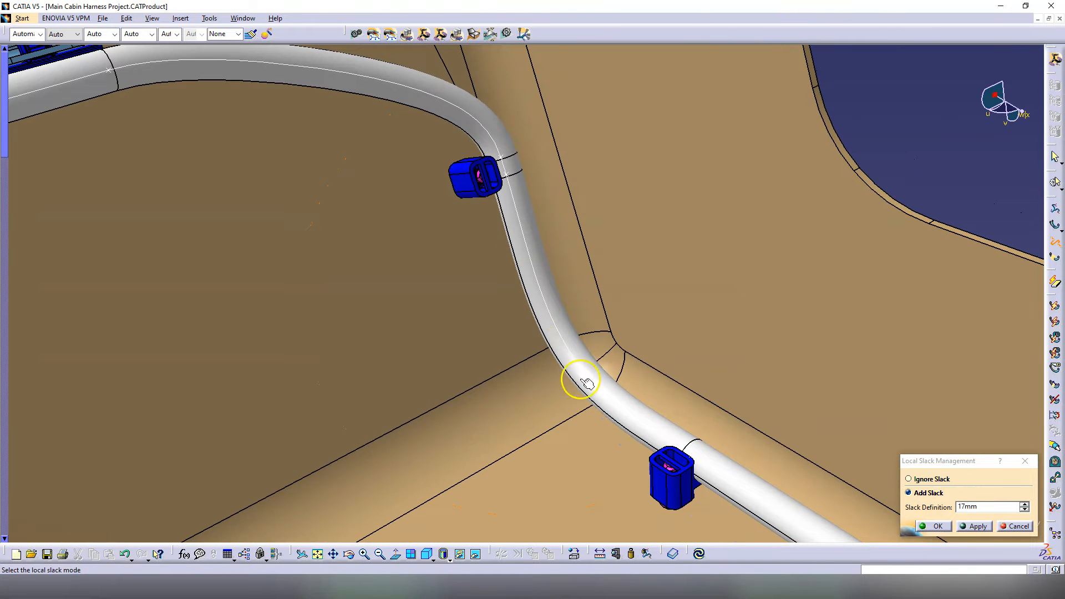
{"action": "middle_click_drag", "start_coordinate": [634, 431], "coordinate": [480, 288]}
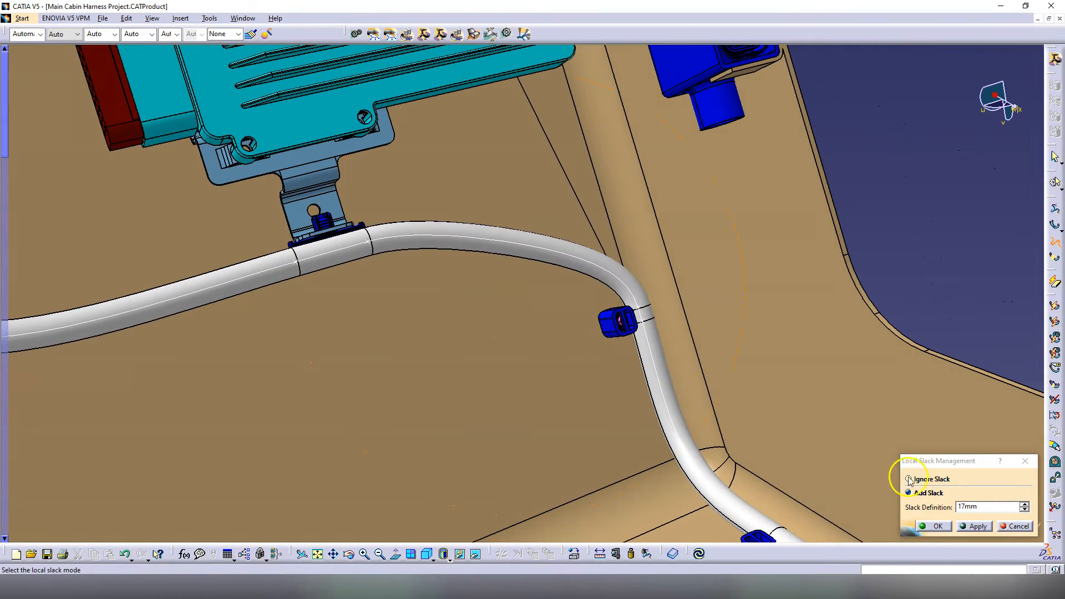
{"action": "left_click", "coordinate": [937, 527]}
{"action": "mouse_move", "coordinate": [551, 352]}
{"action": "middle_mouse_down"}
{"action": "mouse_move", "coordinate": [547, 340]}
{"action": "mouse_move", "coordinate": [550, 363]}
{"action": "middle_mouse_up"}
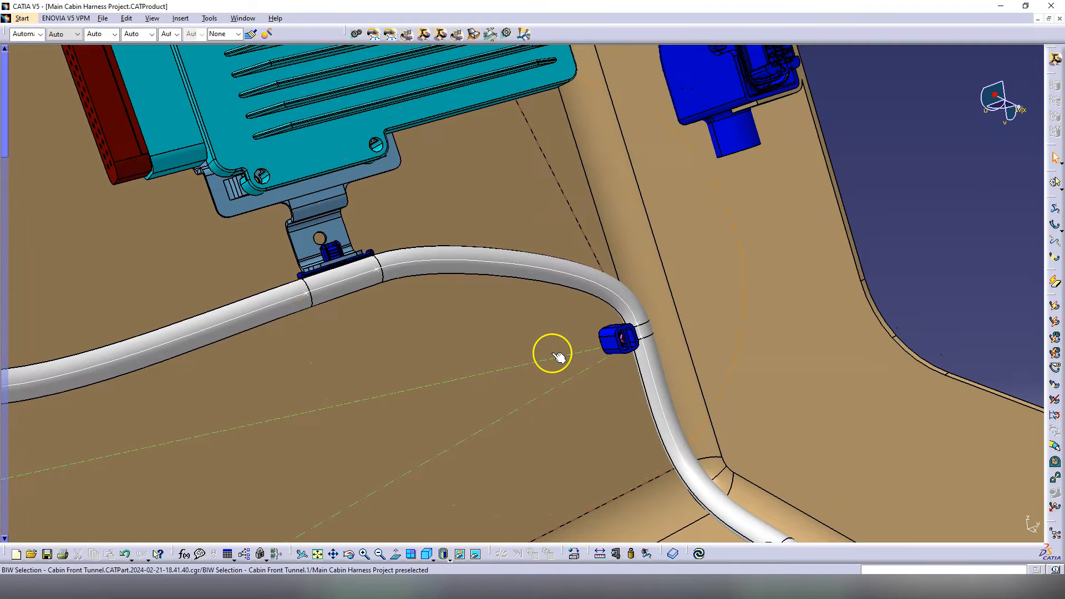
Step: Add 5 mm of local slack to the bundle running past the teal ECU
{"action": "left_click", "coordinate": [1054, 243]}
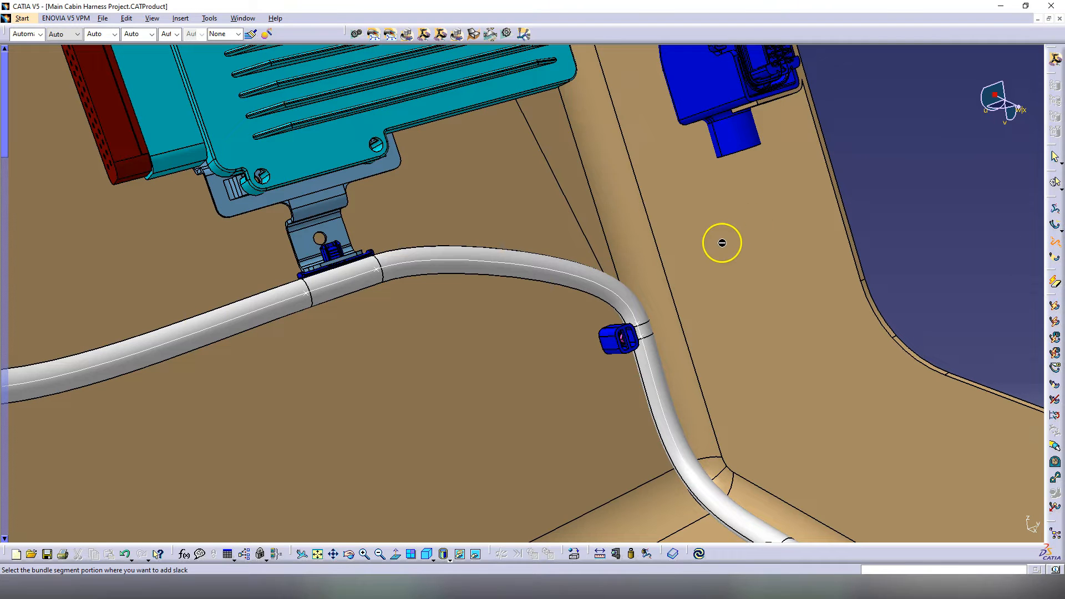
{"action": "left_click", "coordinate": [504, 257]}
{"action": "left_click", "coordinate": [958, 494]}
{"action": "double_click", "coordinate": [1003, 506]}
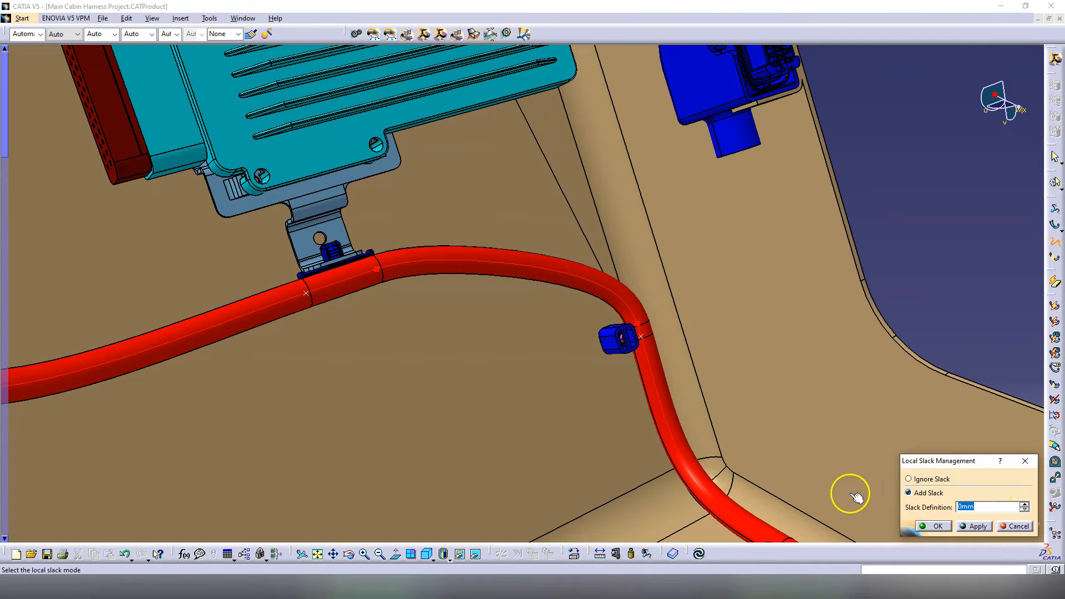
{"action": "left_click", "coordinate": [978, 526]}
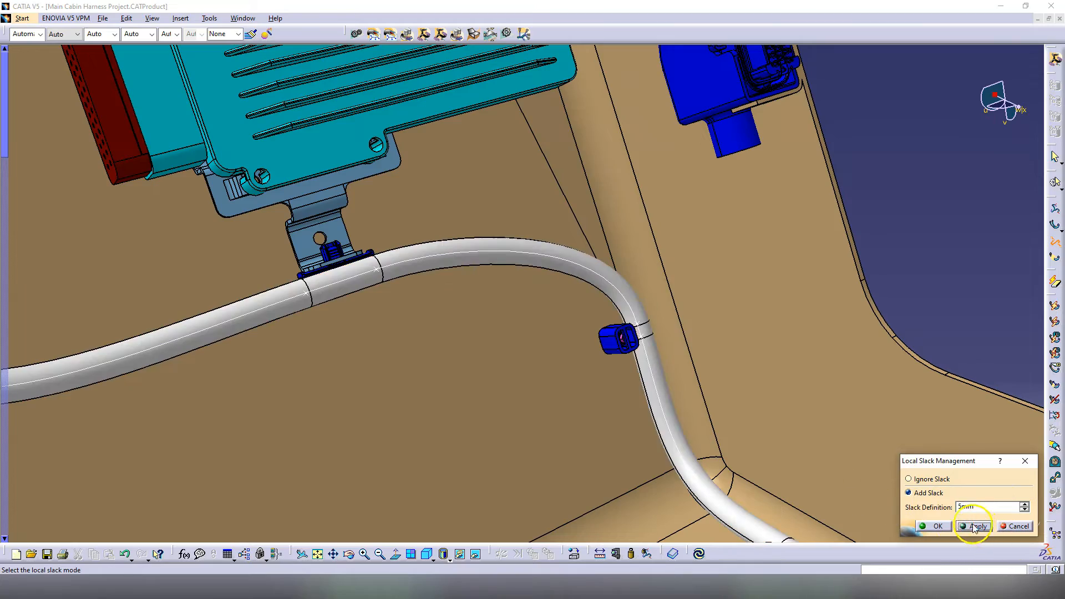
{"action": "left_click", "coordinate": [935, 525]}
{"action": "middle_click_drag", "start_coordinate": [494, 314], "coordinate": [602, 334]}
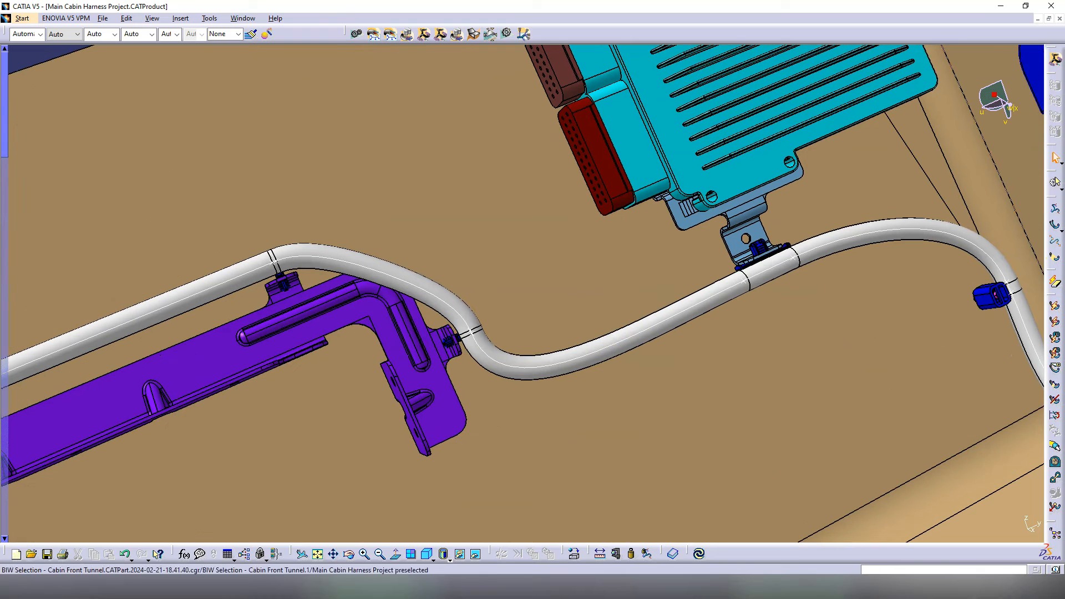
Step: Give the bundle segment near the purple bracket 5 mm of local slack
{"action": "left_click", "coordinate": [1055, 243]}
{"action": "left_click", "coordinate": [616, 346]}
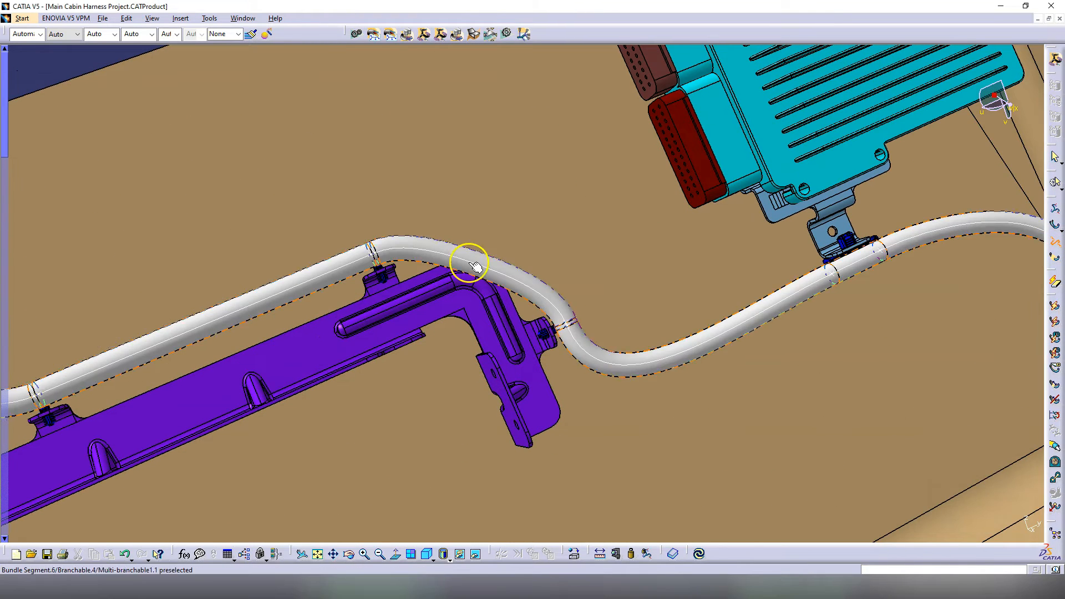
{"action": "left_click", "coordinate": [471, 259]}
{"action": "left_click_drag", "start_coordinate": [992, 508], "coordinate": [876, 491]}
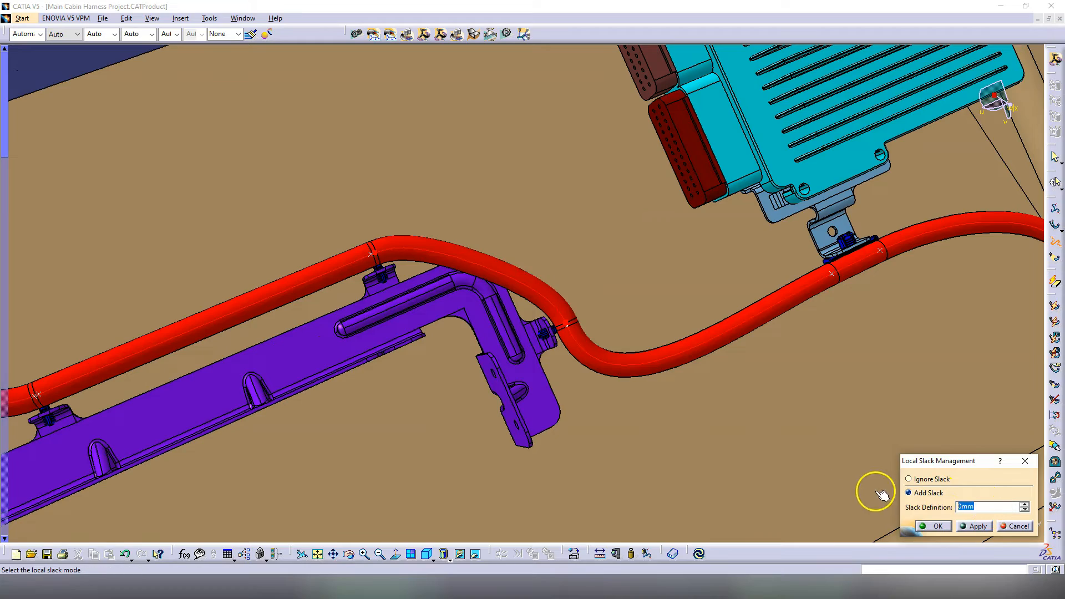
{"action": "type", "text": "5"}
{"action": "left_click", "coordinate": [974, 526]}
{"action": "middle_click_drag", "start_coordinate": [523, 354], "coordinate": [575, 378]}
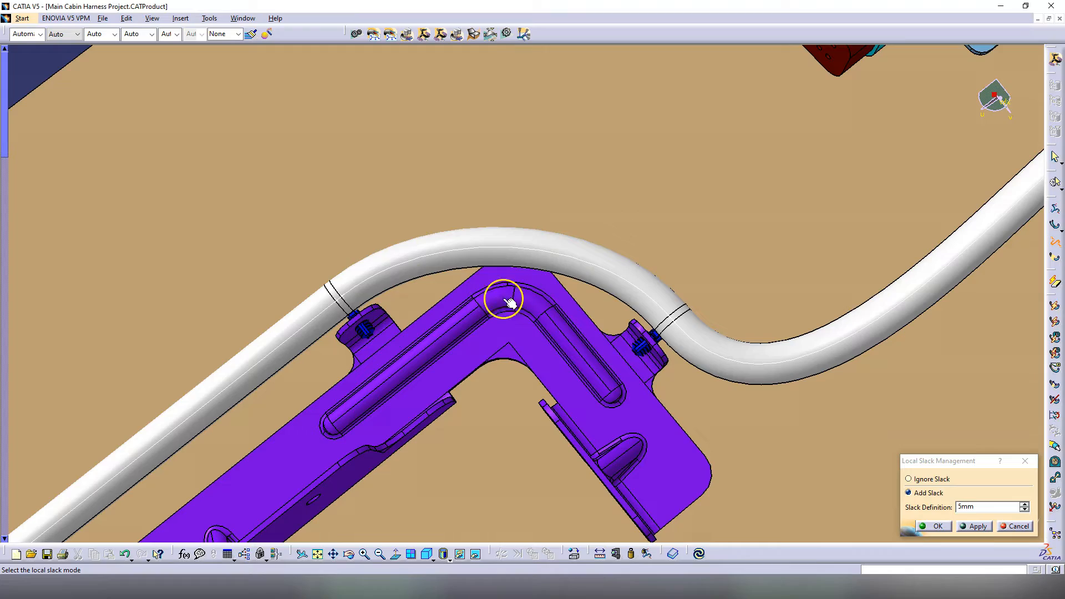
{"action": "middle_click_drag", "start_coordinate": [630, 333], "coordinate": [655, 405]}
{"action": "left_click", "coordinate": [919, 526]}
Step: Add 5 mm of slack to the connector-side bundle segment
{"action": "left_click", "coordinate": [415, 325]}
{"action": "left_click", "coordinate": [929, 494]}
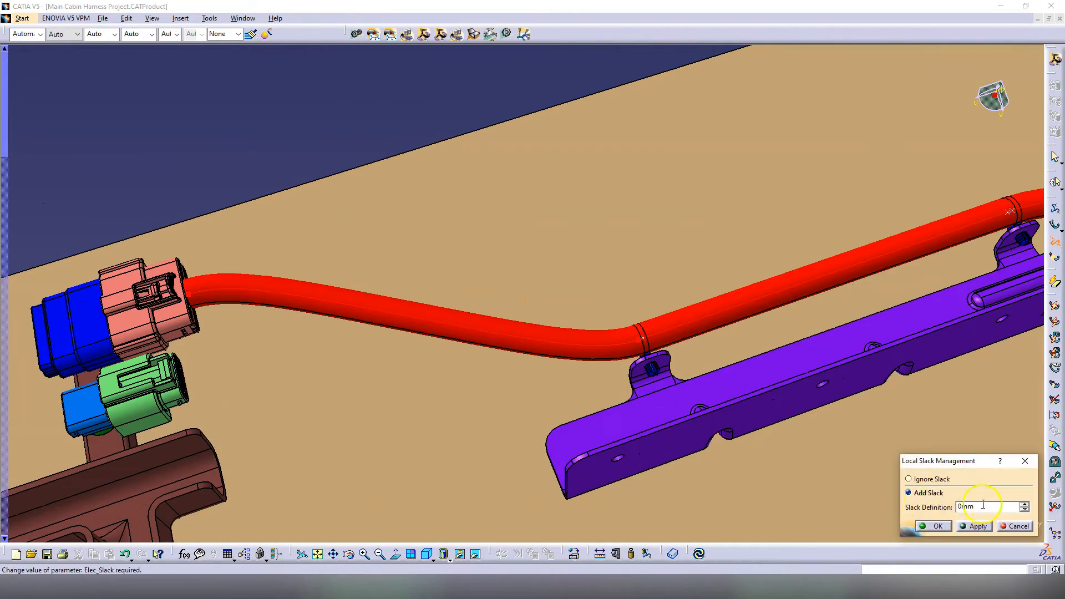
{"action": "type", "text": "5"}
{"action": "left_click", "coordinate": [941, 526]}
{"action": "middle_click_drag", "start_coordinate": [462, 371], "coordinate": [527, 348]}
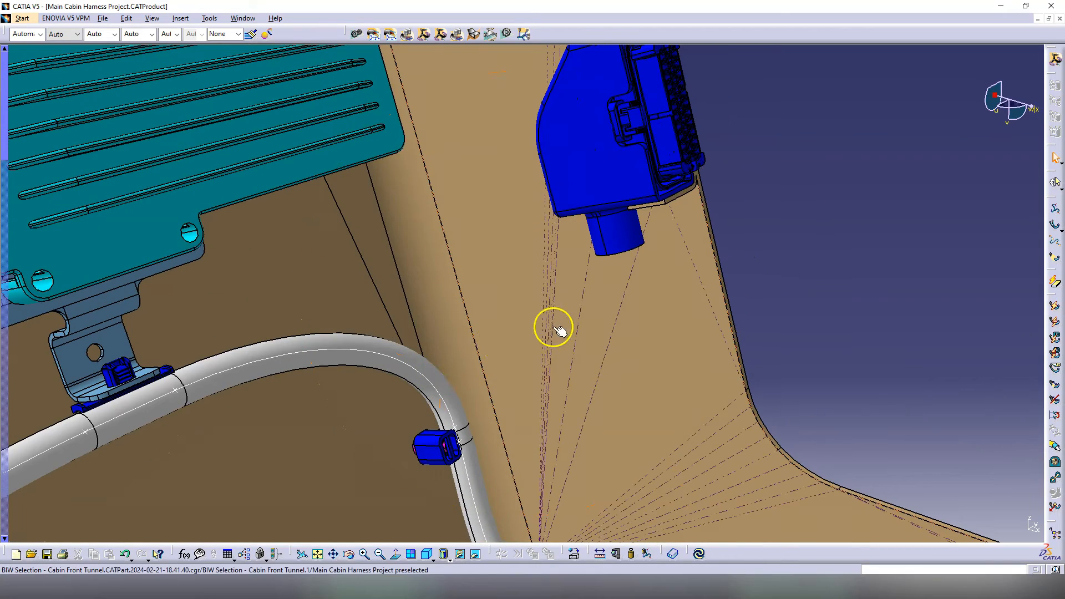
Step: Create a branch point on the main bundle positioned beside the clip
{"action": "double_click", "coordinate": [410, 349]}
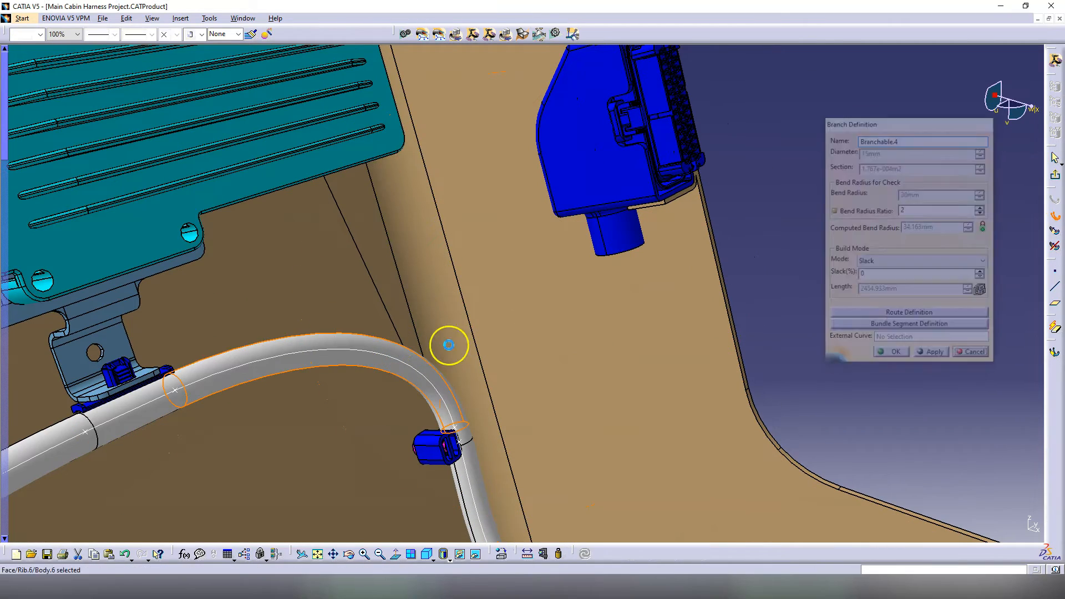
{"action": "left_click", "coordinate": [895, 311]}
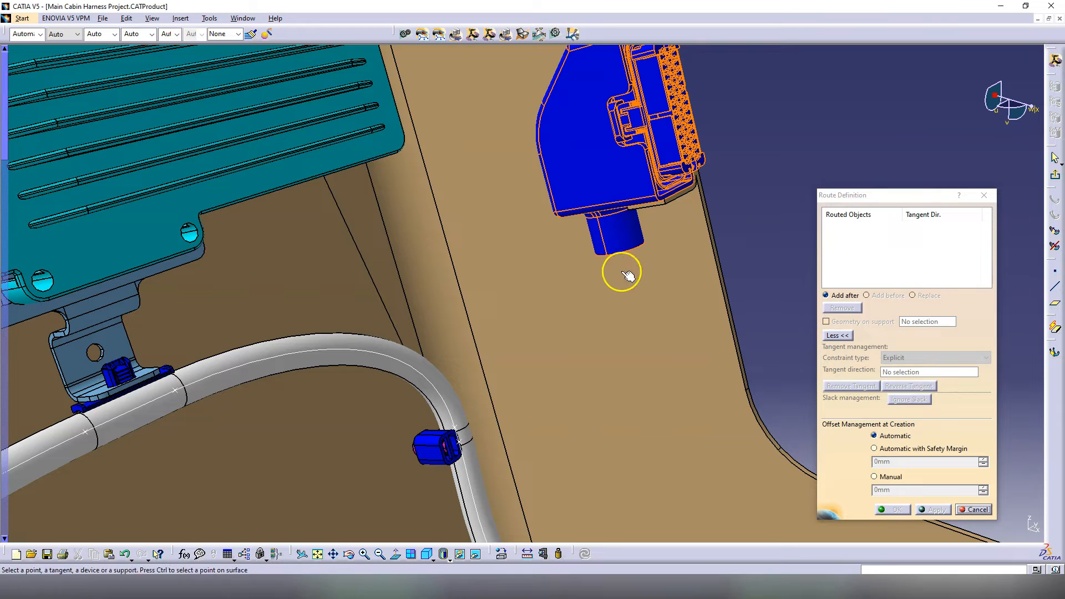
{"action": "left_click", "coordinate": [623, 267]}
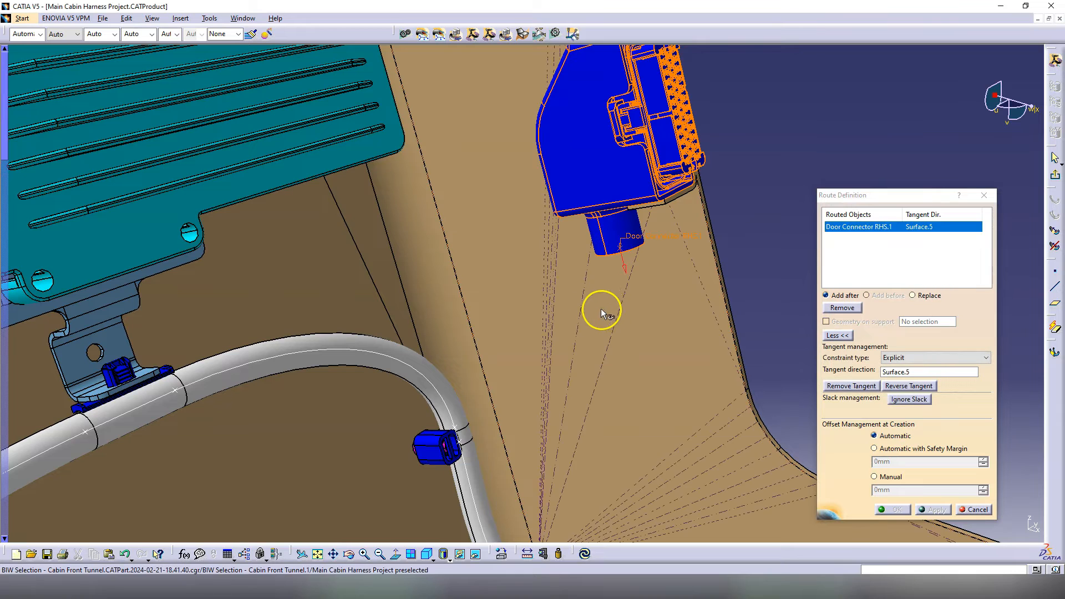
{"action": "left_click", "coordinate": [956, 507]}
{"action": "left_click", "coordinate": [390, 356]}
{"action": "left_click", "coordinate": [442, 412]}
{"action": "middle_click_drag", "start_coordinate": [442, 412], "coordinate": [427, 310]}
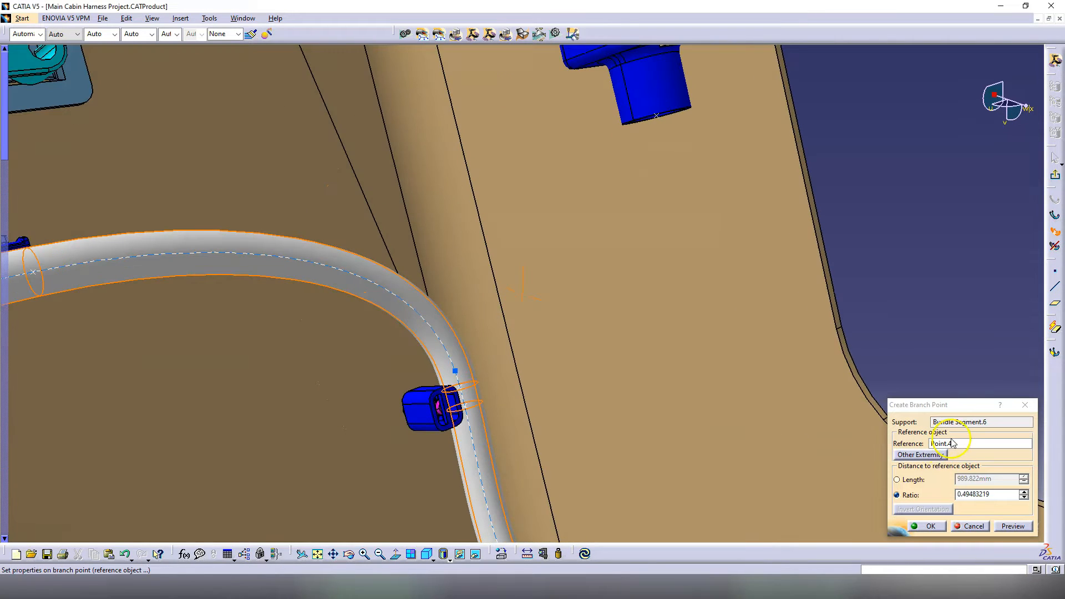
{"action": "left_click", "coordinate": [952, 443]}
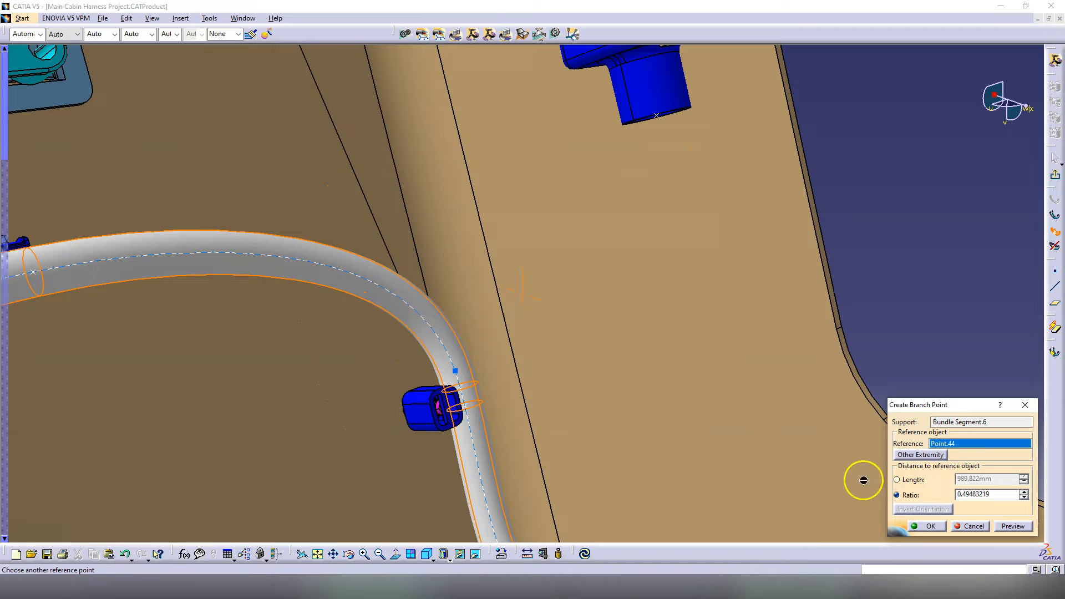
{"action": "left_click", "coordinate": [465, 390]}
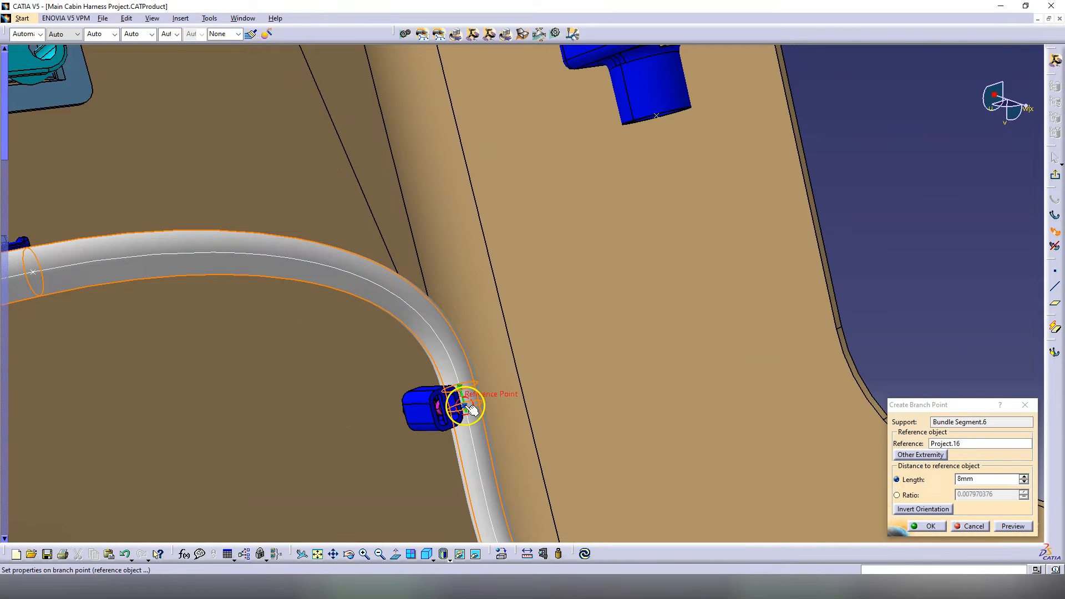
{"action": "left_click", "coordinate": [359, 278]}
{"action": "left_click", "coordinate": [950, 479]}
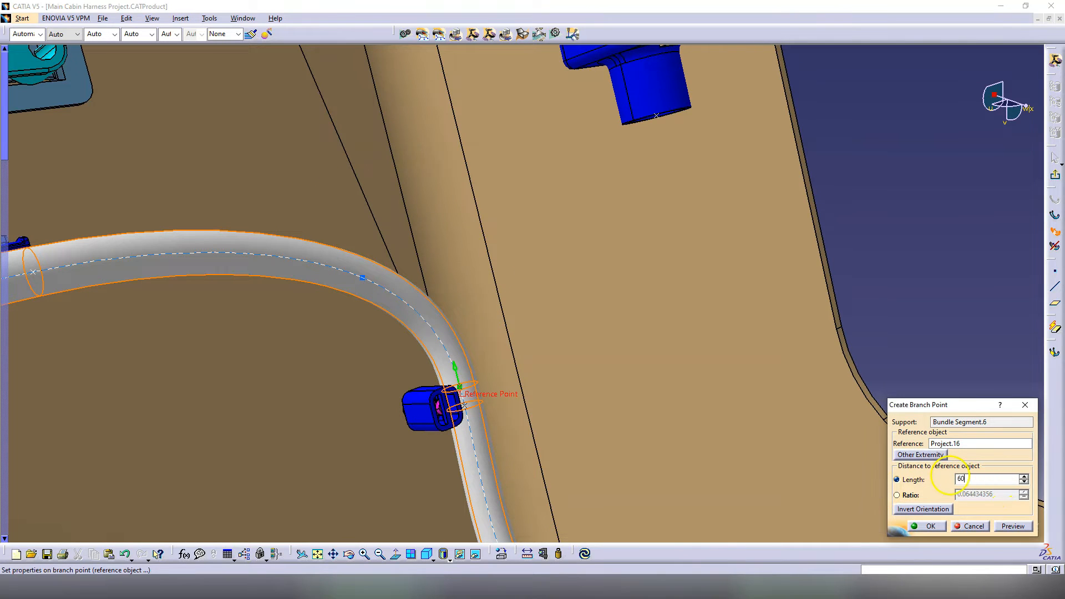
Step: Route a 10 mm branch from Door Connector RHS.1 to the new branch point
{"action": "middle_click_drag", "start_coordinate": [434, 285], "coordinate": [568, 373]}
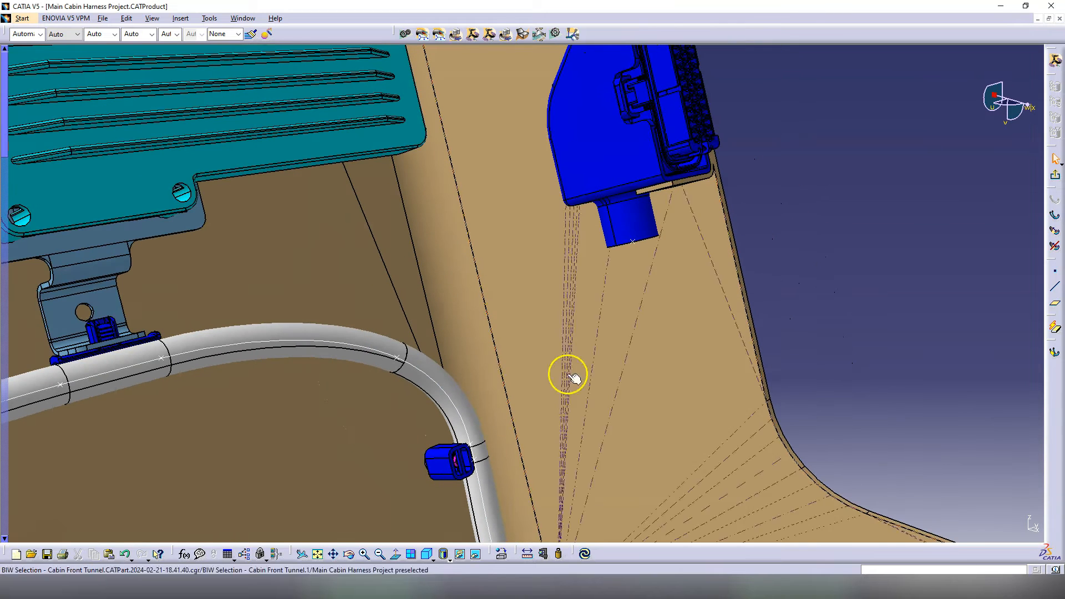
{"action": "left_click", "coordinate": [1055, 216]}
{"action": "left_click", "coordinate": [893, 314]}
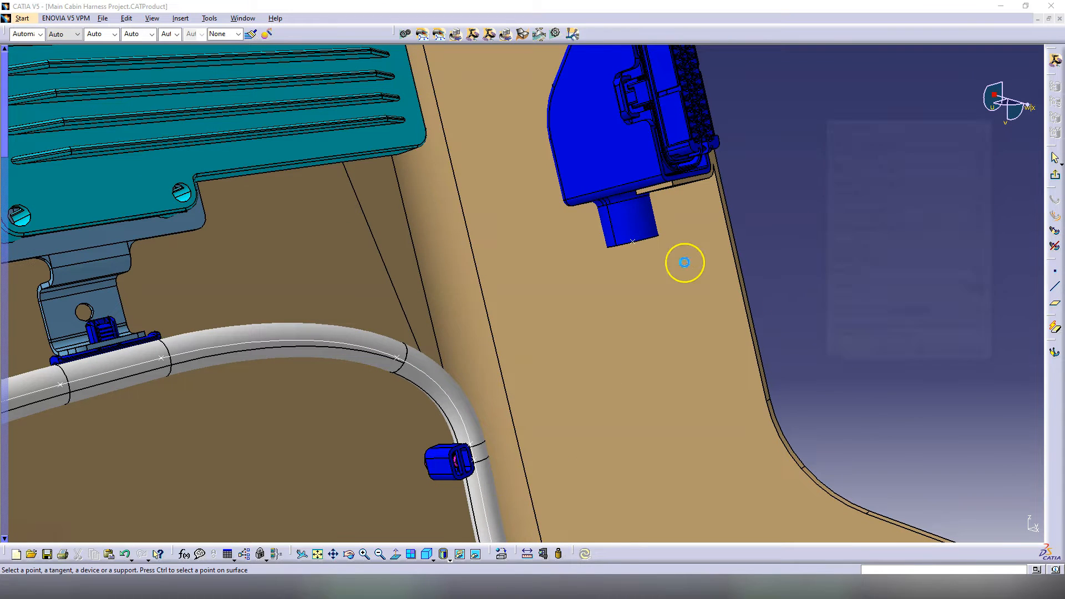
{"action": "left_click", "coordinate": [633, 241]}
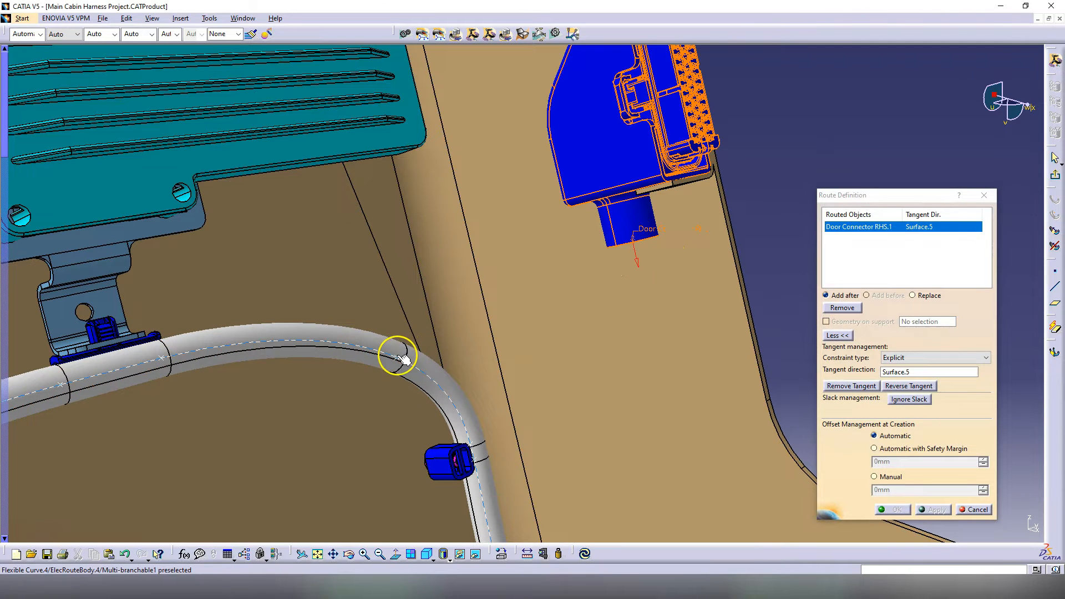
{"action": "left_click", "coordinate": [403, 358]}
{"action": "middle_click_drag", "start_coordinate": [388, 352], "coordinate": [524, 272]}
{"action": "left_click", "coordinate": [896, 509]}
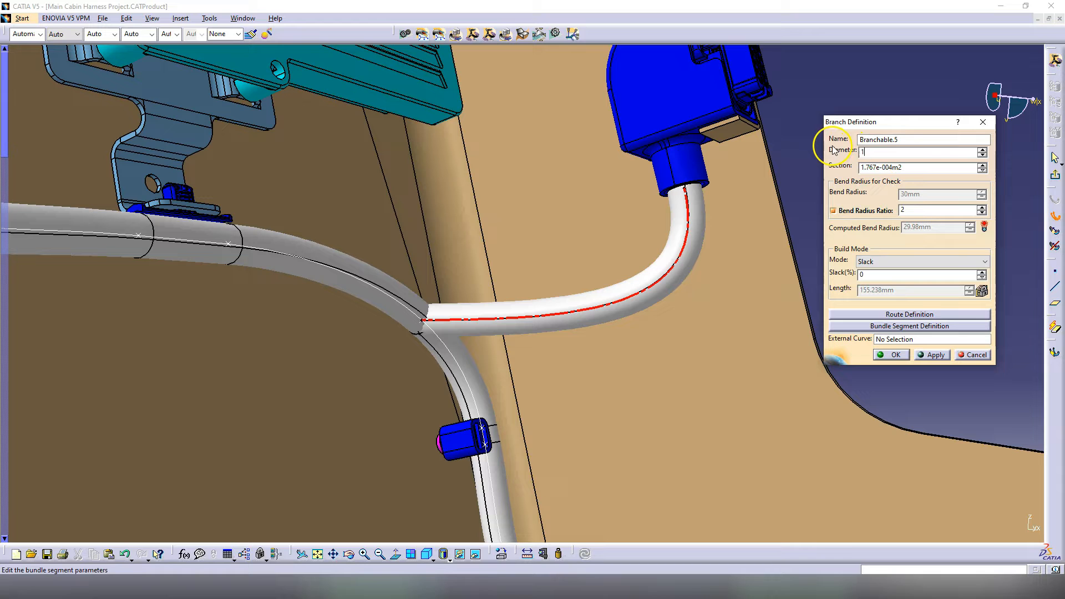
{"action": "type", "text": "10"}
{"action": "left_click", "coordinate": [942, 355]}
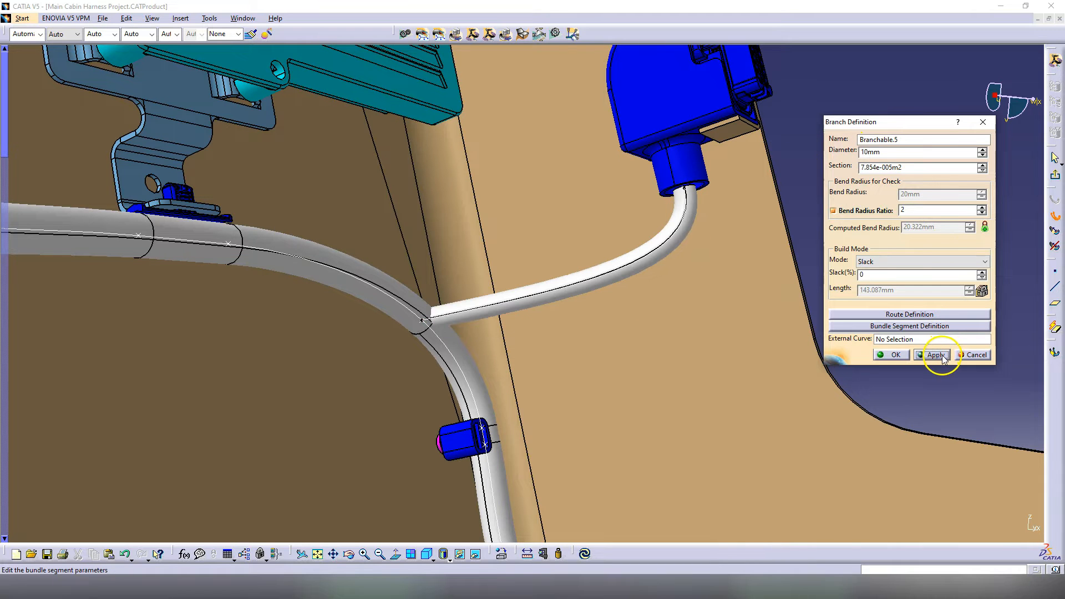
{"action": "left_click", "coordinate": [895, 354]}
{"action": "middle_click_drag", "start_coordinate": [694, 333], "coordinate": [592, 375]}
{"action": "middle_click_drag", "start_coordinate": [490, 247], "coordinate": [532, 320]}
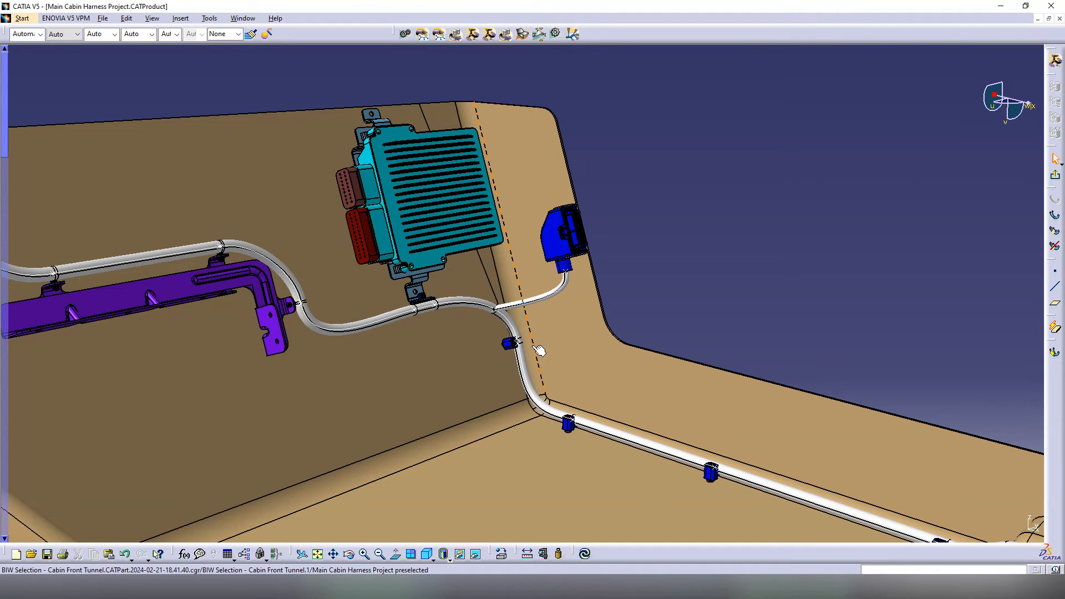
{"action": "middle_click_drag", "start_coordinate": [535, 344], "coordinate": [352, 249]}
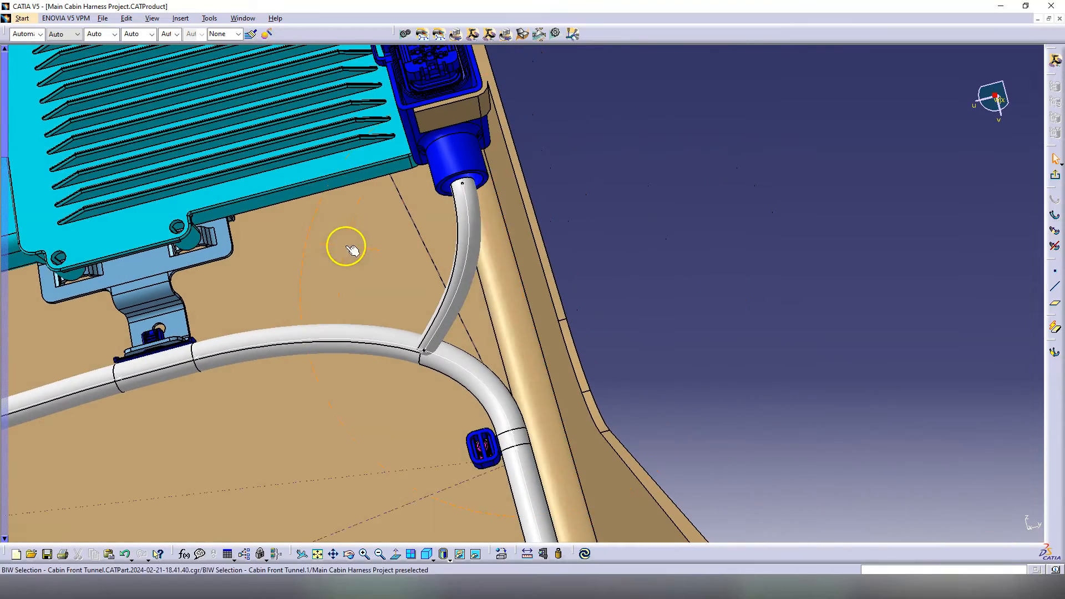
{"action": "left_click", "coordinate": [535, 316]}
{"action": "middle_click_drag", "start_coordinate": [438, 309], "coordinate": [547, 250]}
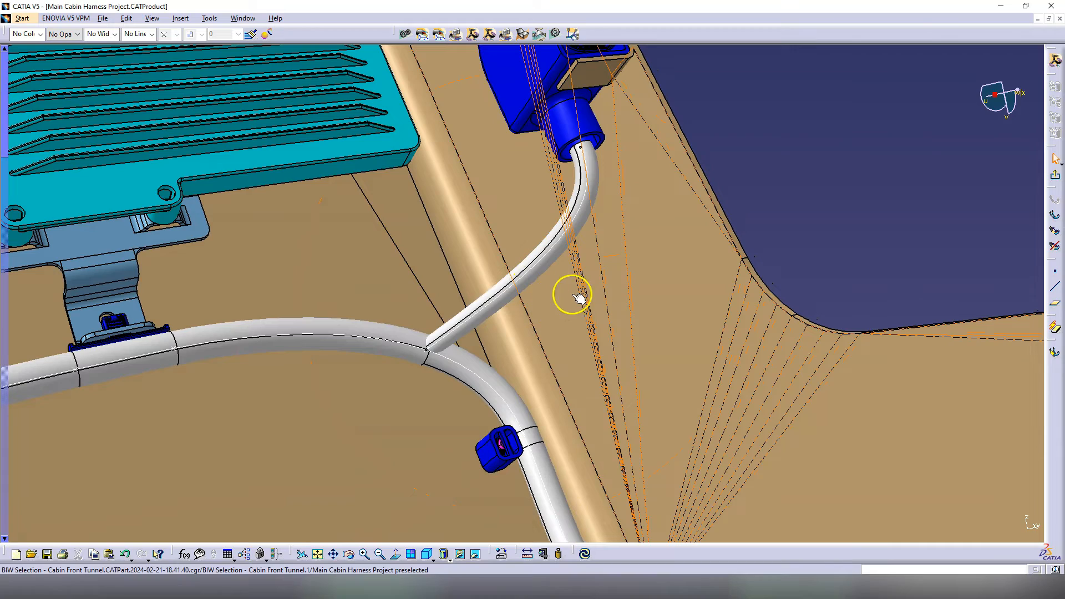
{"action": "middle_click_drag", "start_coordinate": [565, 272], "coordinate": [495, 253]}
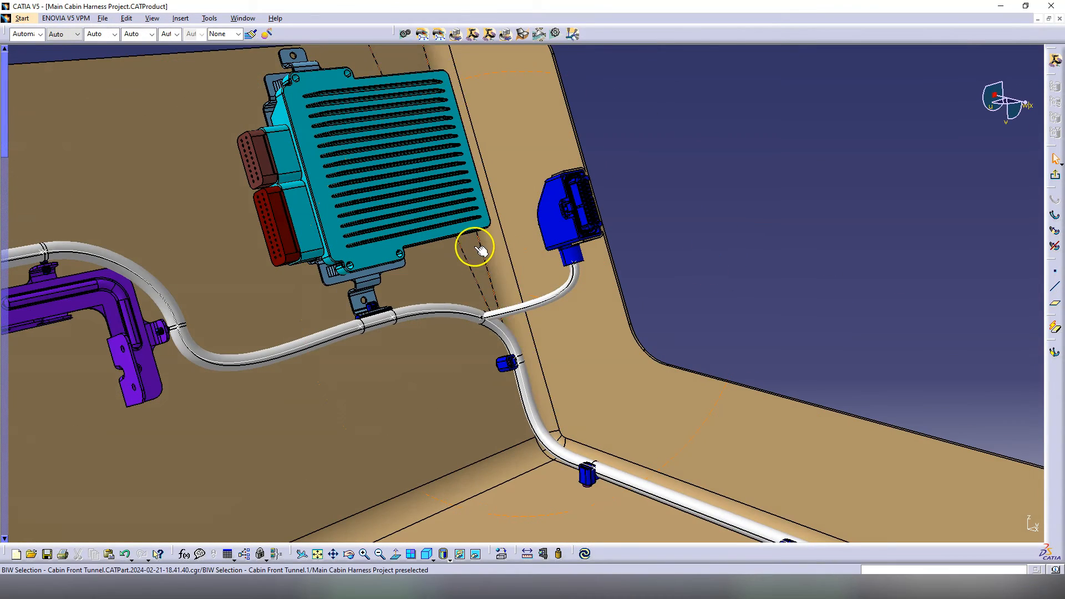
{"action": "middle_click_drag", "start_coordinate": [478, 272], "coordinate": [469, 347]}
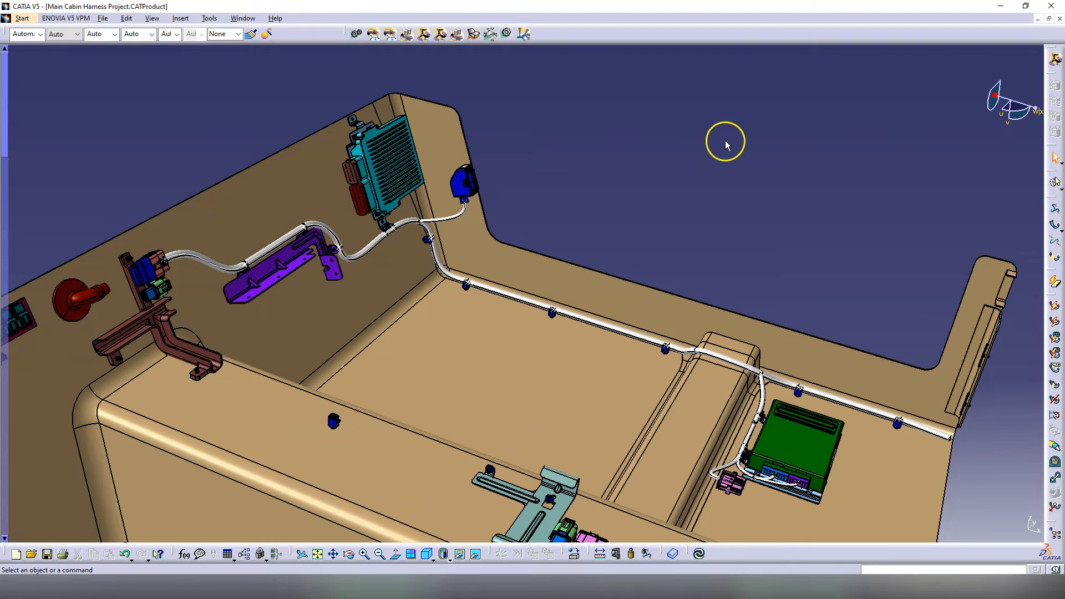
{"action": "left_click", "coordinate": [786, 451]}
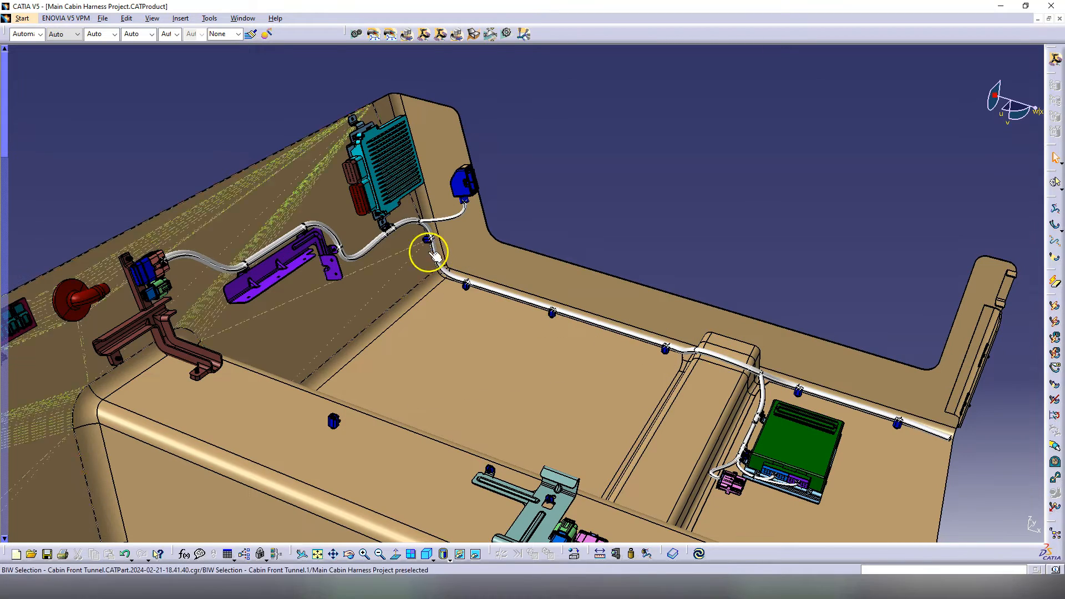
{"action": "middle_click_drag", "start_coordinate": [424, 244], "coordinate": [506, 300]}
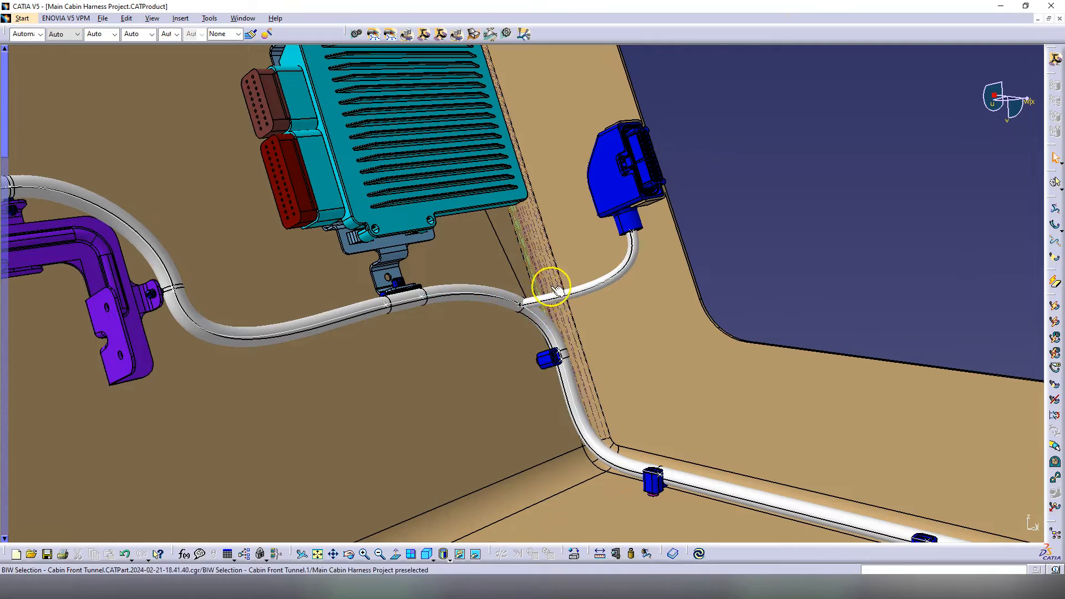
{"action": "middle_click_drag", "start_coordinate": [646, 209], "coordinate": [551, 311]}
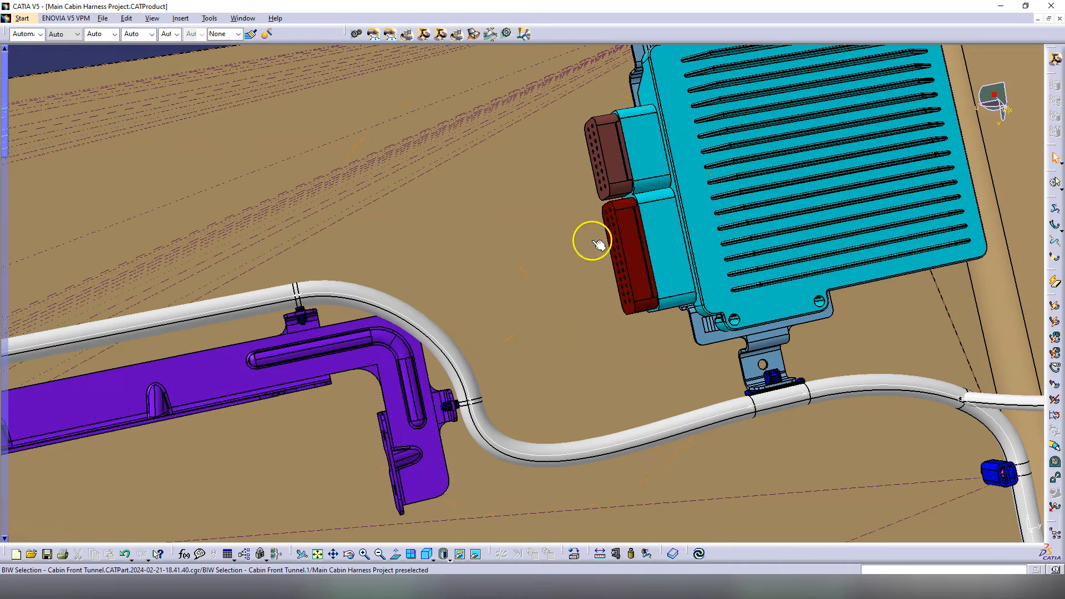
Step: Create branch point Point.60 on the bundle by the purple bracket, referenced to its clip
{"action": "left_click", "coordinate": [1050, 241]}
{"action": "left_click", "coordinate": [436, 332]}
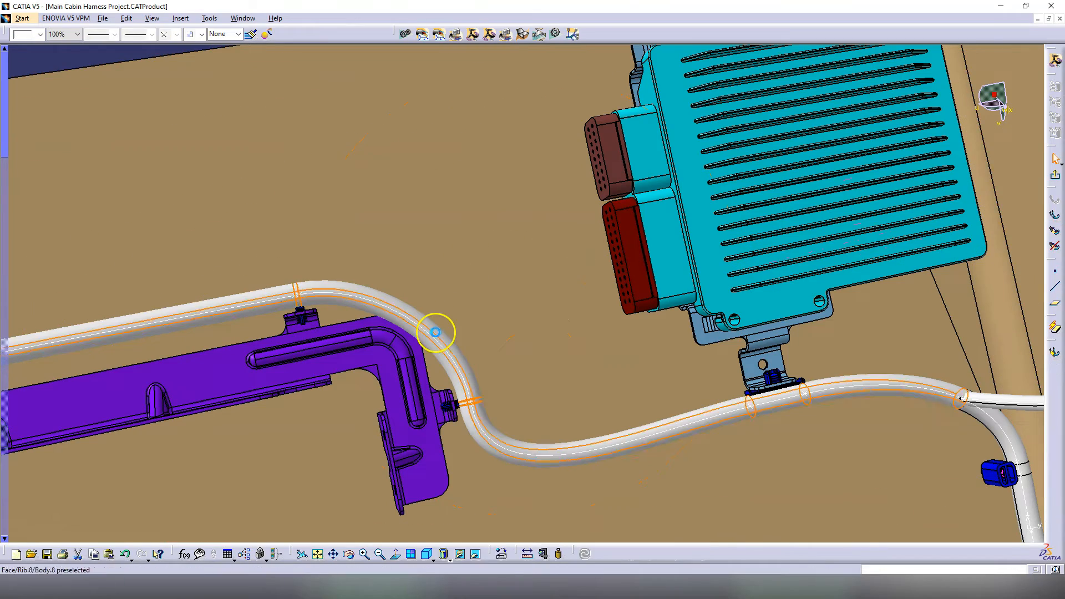
{"action": "left_click", "coordinate": [421, 327]}
{"action": "middle_click_drag", "start_coordinate": [411, 318], "coordinate": [558, 328]}
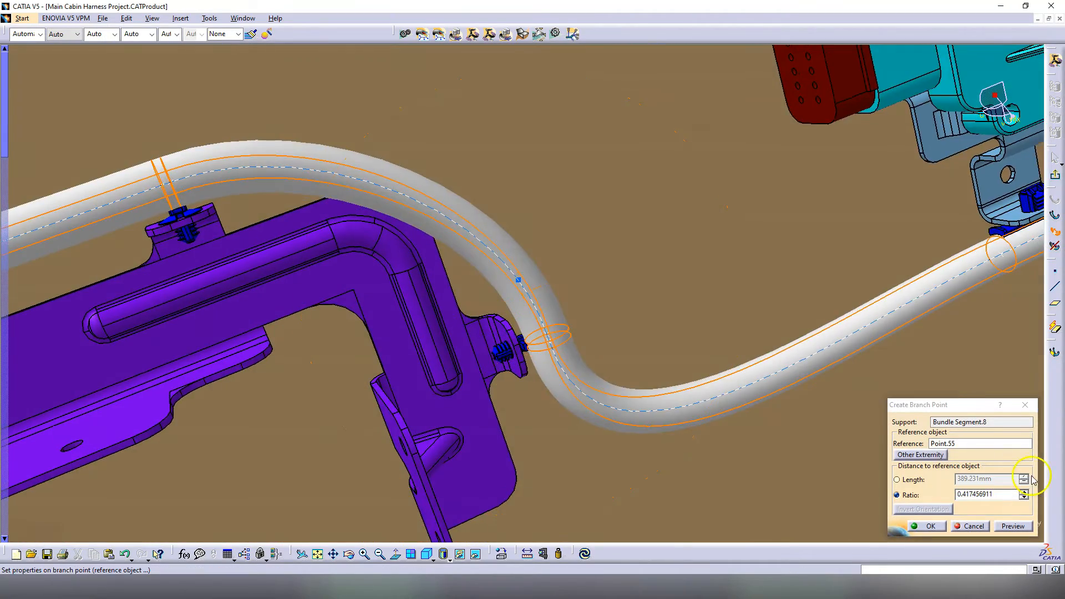
{"action": "left_click", "coordinate": [547, 335]}
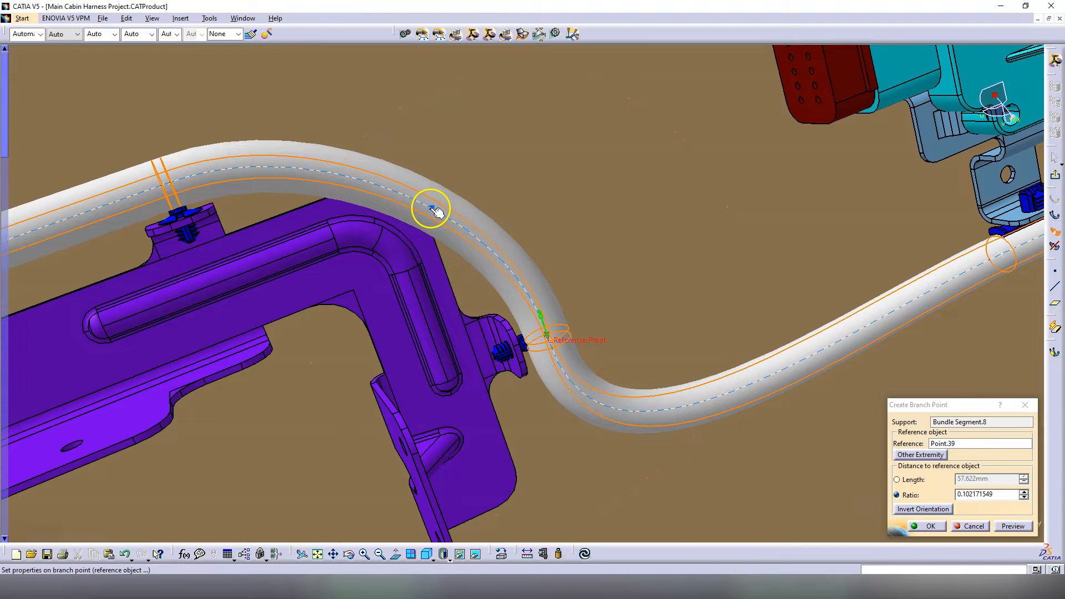
{"action": "left_click", "coordinate": [914, 480]}
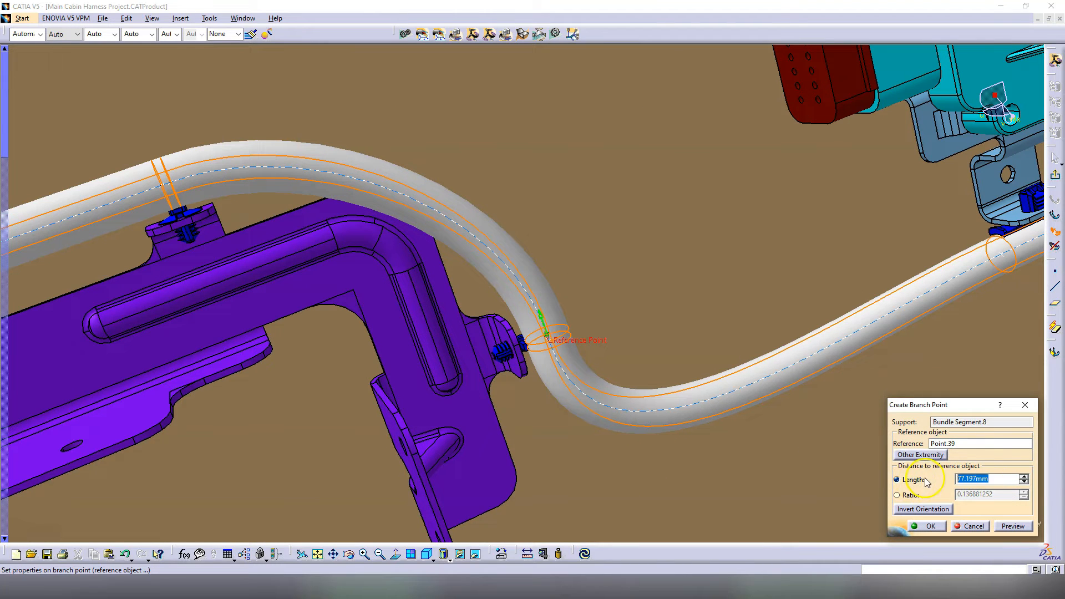
{"action": "middle_click_drag", "start_coordinate": [467, 248], "coordinate": [467, 248]}
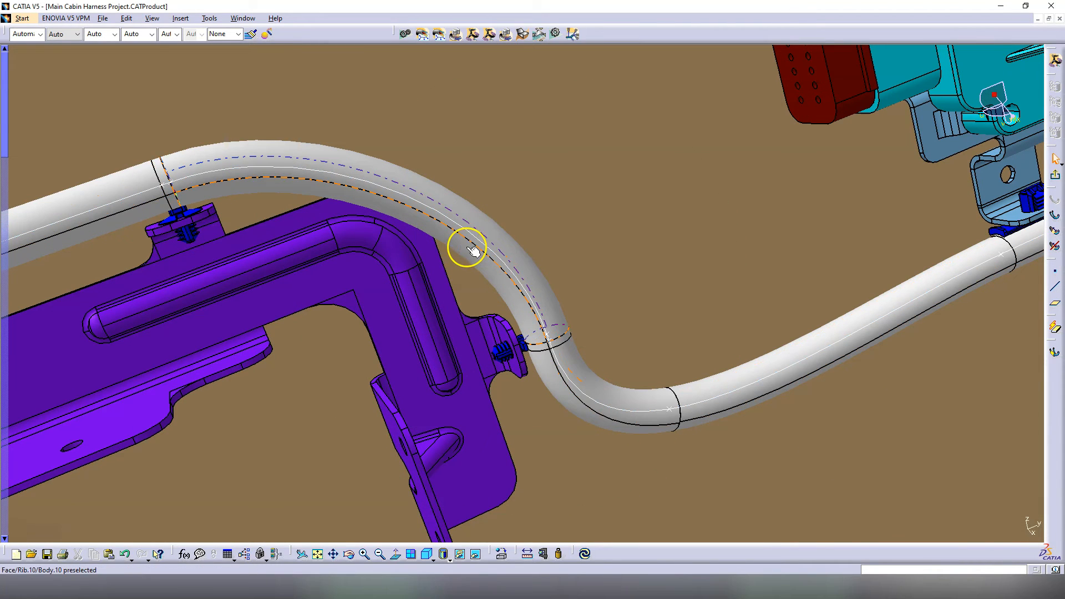
{"action": "double_click", "coordinate": [670, 409]}
{"action": "left_click", "coordinate": [931, 524]}
{"action": "middle_click_drag", "start_coordinate": [577, 326], "coordinate": [480, 307]}
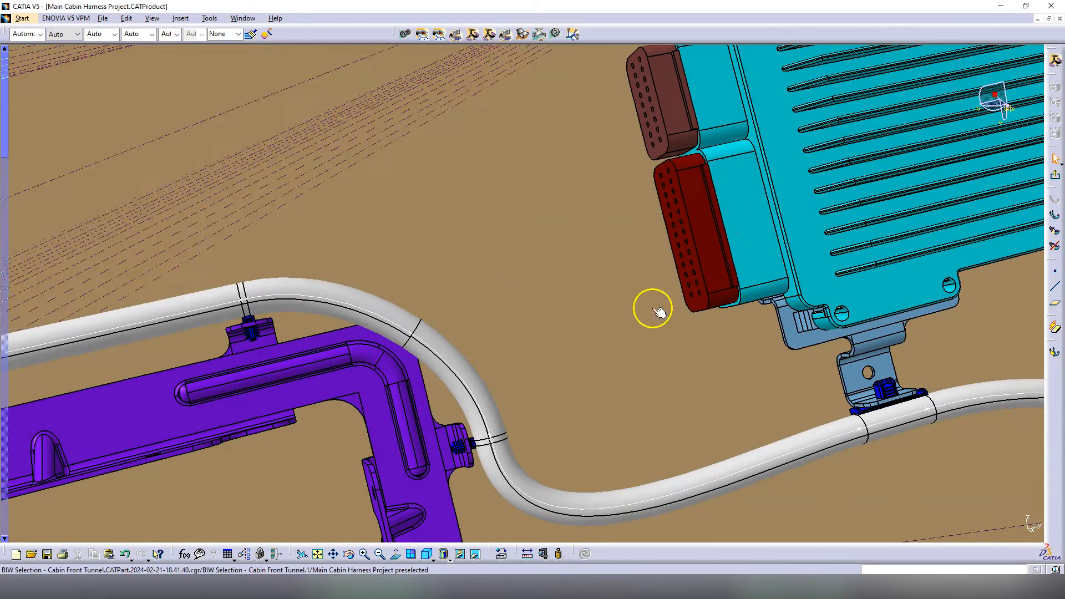
Step: Route a 12 mm branch from Point.60 to the lower ECU Conn B.1
{"action": "left_click", "coordinate": [1055, 215]}
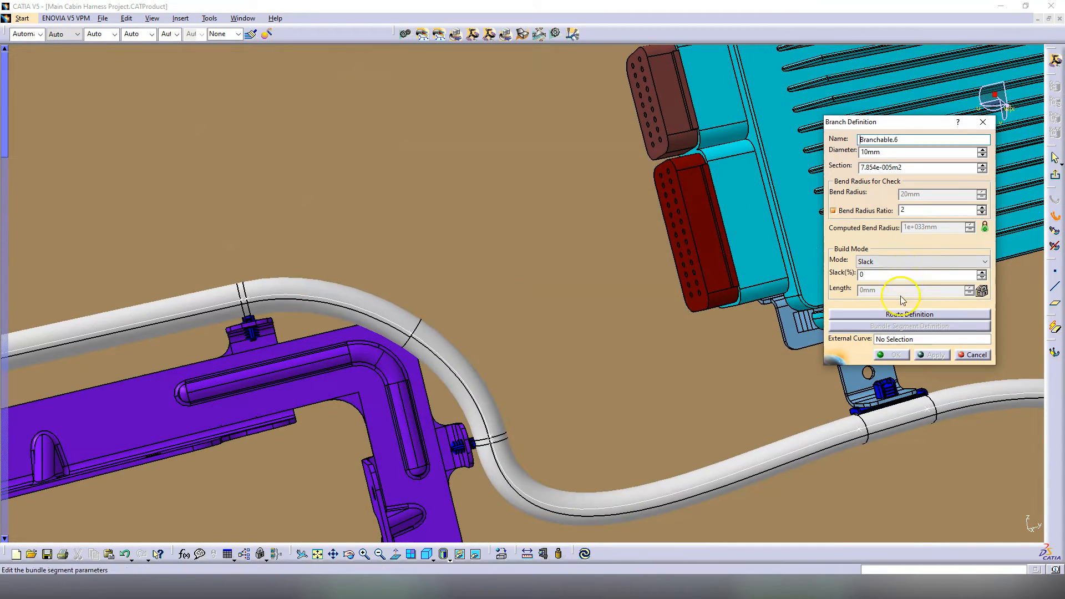
{"action": "left_click", "coordinate": [910, 314]}
{"action": "left_click", "coordinate": [411, 328]}
{"action": "left_click", "coordinate": [694, 261]}
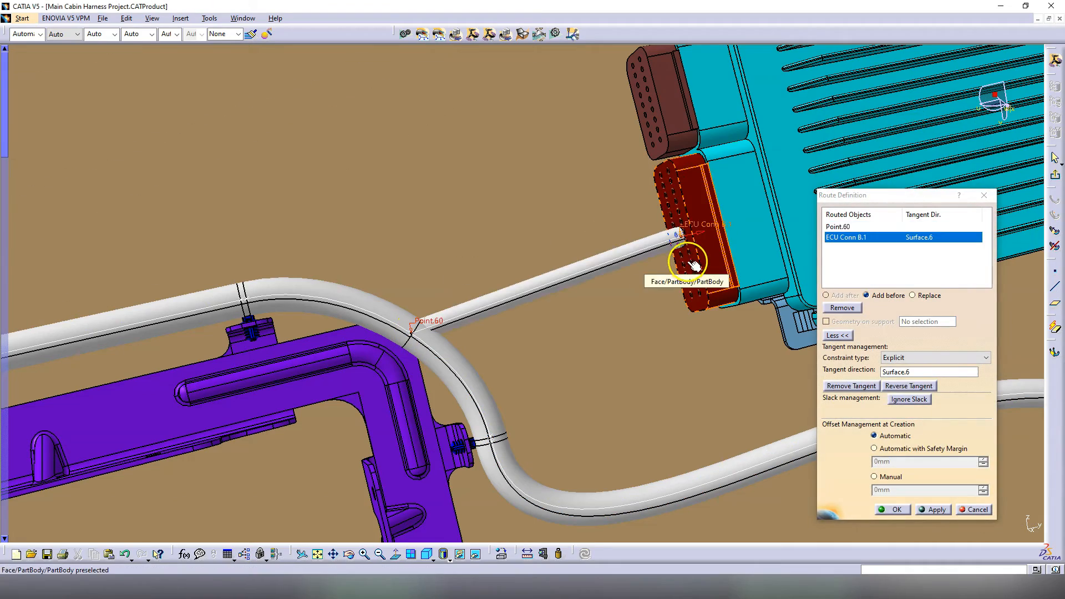
{"action": "middle_click_drag", "start_coordinate": [594, 261], "coordinate": [869, 452]}
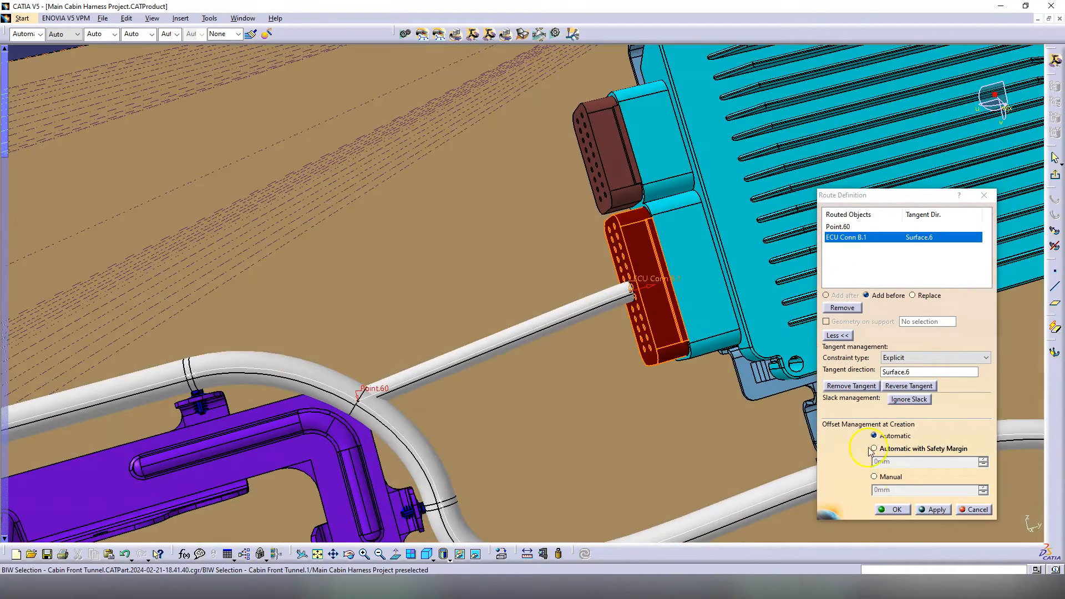
{"action": "left_click", "coordinate": [895, 509]}
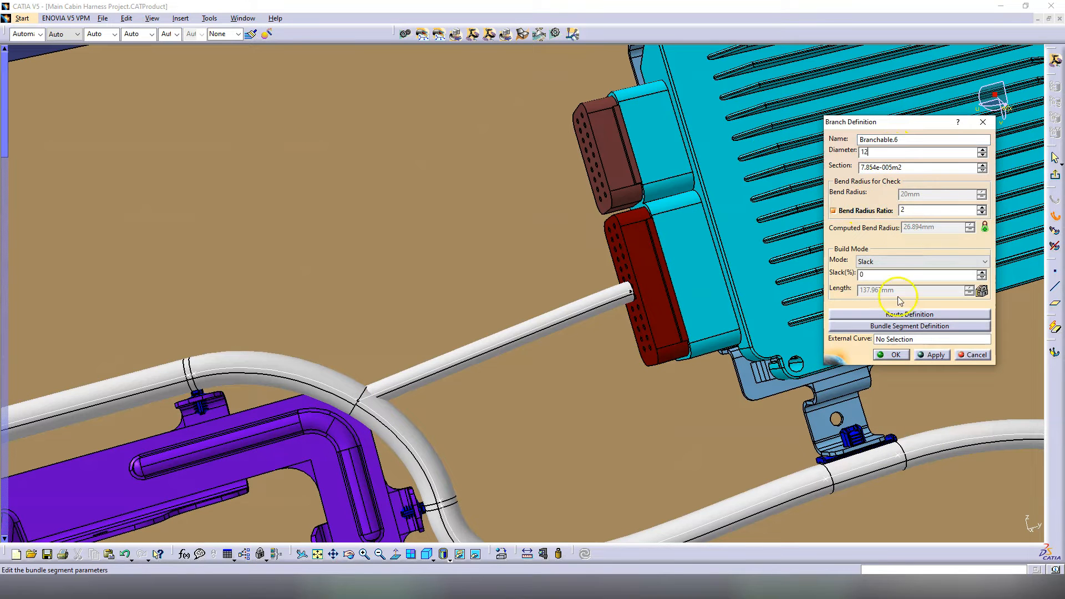
{"action": "left_click", "coordinate": [936, 355]}
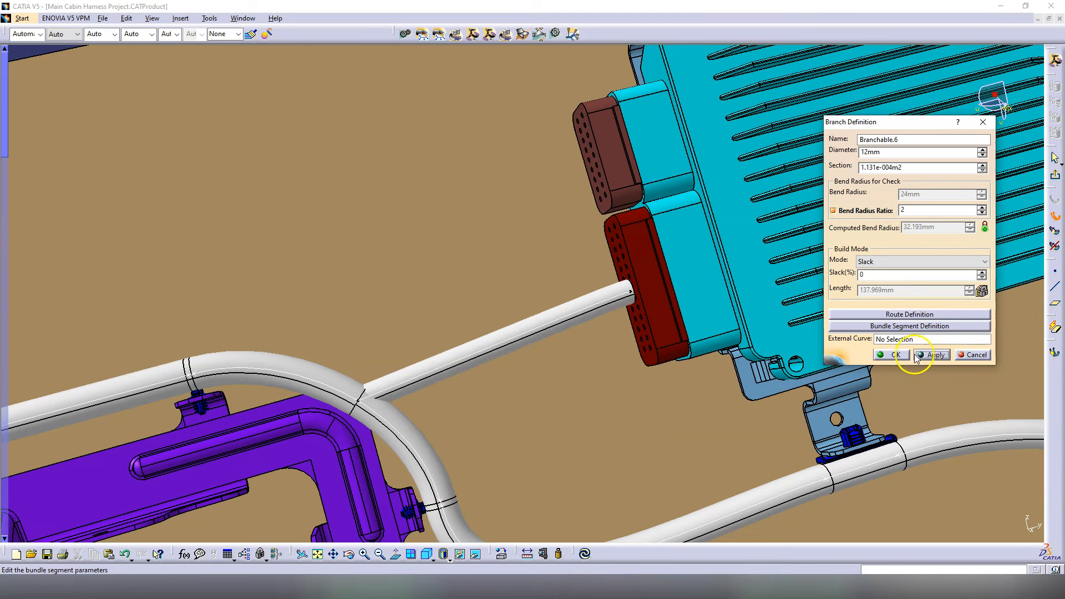
{"action": "left_click", "coordinate": [895, 355]}
{"action": "left_click", "coordinate": [1051, 219]}
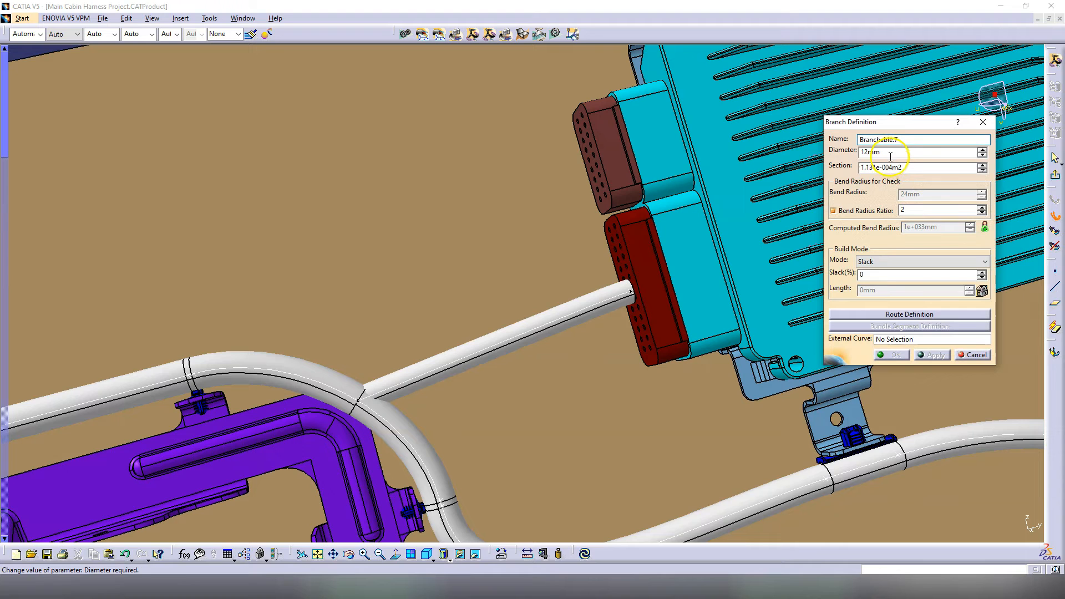
Step: Add branch point Point.64 on the new ECU branch Branchable.6
{"action": "left_click_drag", "start_coordinate": [888, 154], "coordinate": [816, 147]}
{"action": "type", "text": "10"}
{"action": "left_click", "coordinate": [910, 314]}
{"action": "left_click", "coordinate": [1054, 231]}
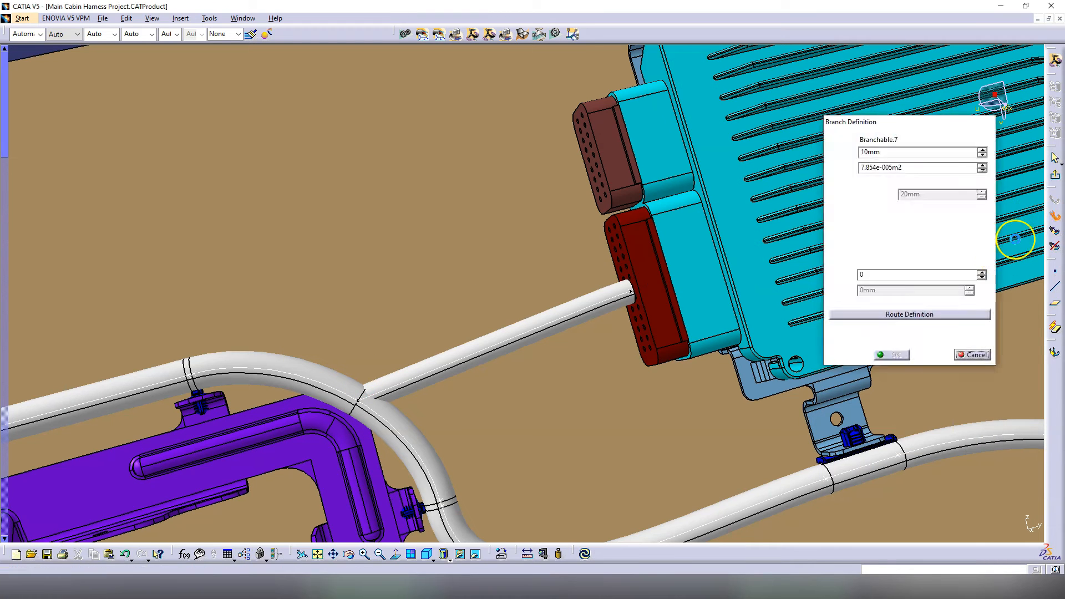
{"action": "left_click", "coordinate": [492, 347]}
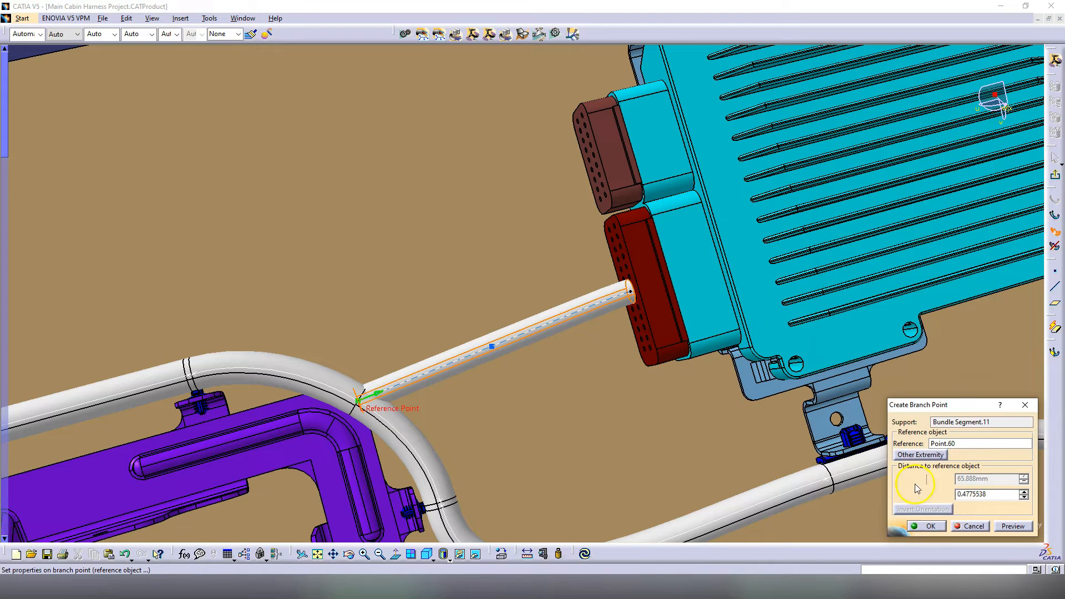
{"action": "left_click", "coordinate": [632, 292]}
{"action": "left_click", "coordinate": [916, 480]}
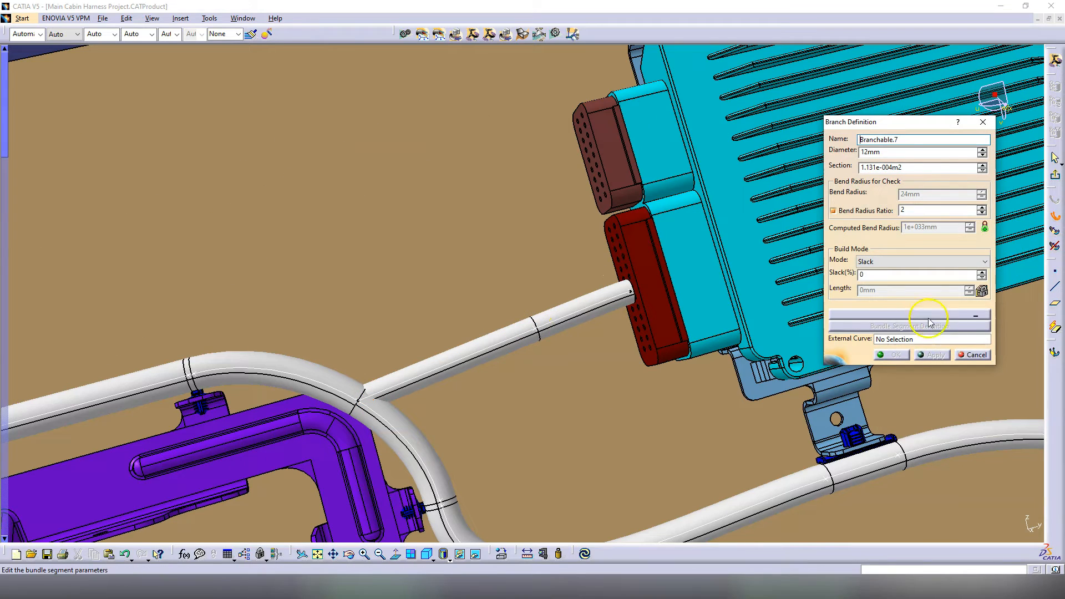
Step: Route 12 mm Branchable.7 from Point.64 to the upper ECU Conn A.1
{"action": "left_click", "coordinate": [911, 315]}
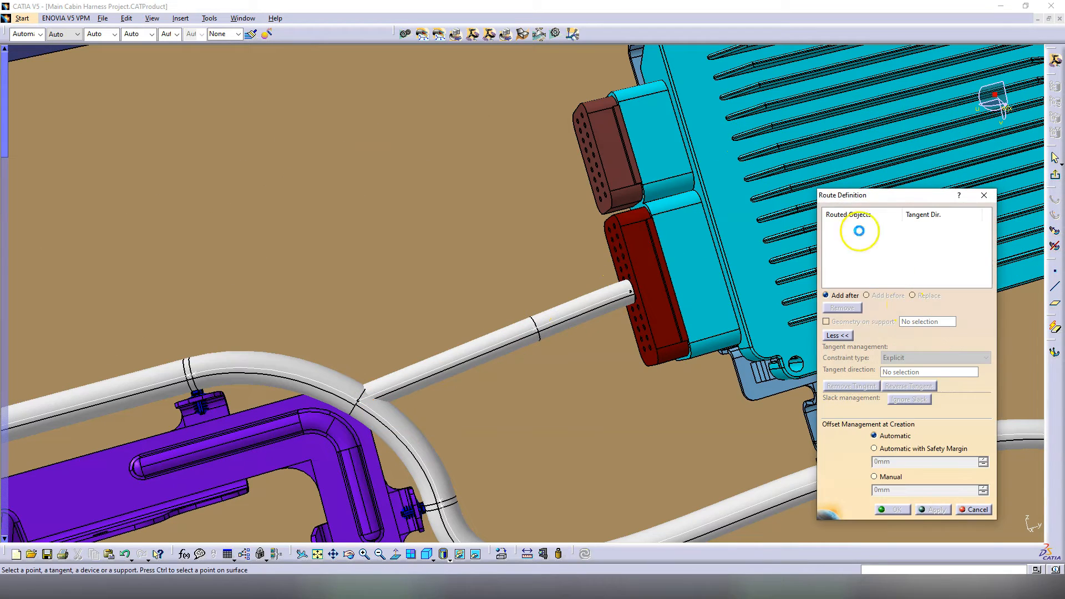
{"action": "left_click", "coordinate": [535, 326]}
{"action": "left_click", "coordinate": [592, 158]}
{"action": "middle_click_drag", "start_coordinate": [555, 255], "coordinate": [526, 305]}
{"action": "left_click", "coordinate": [893, 510]}
{"action": "middle_click_drag", "start_coordinate": [642, 255], "coordinate": [632, 233]}
{"action": "left_click", "coordinate": [892, 355]}
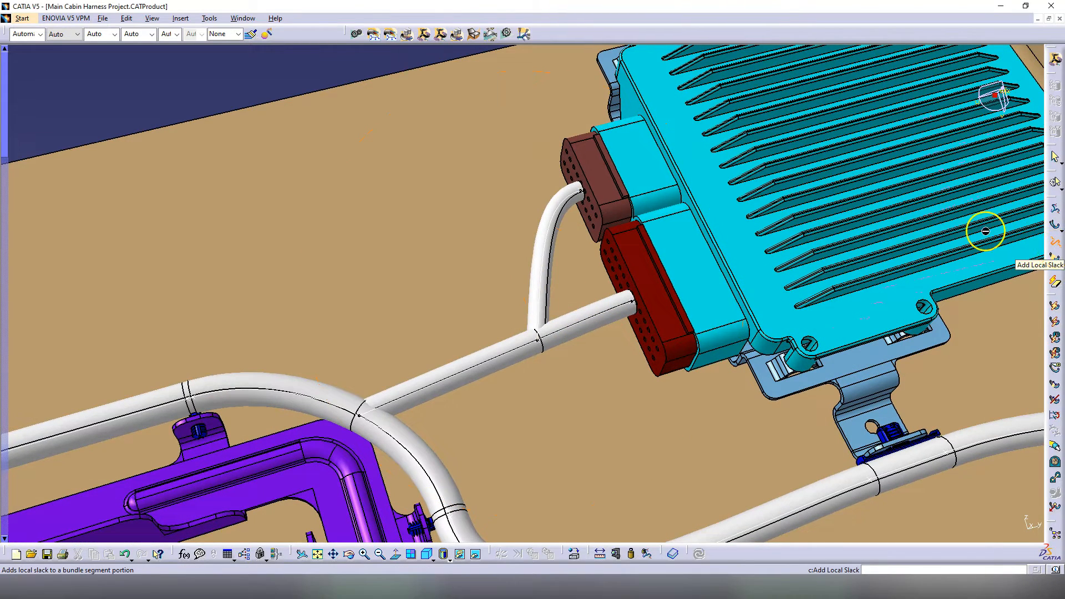
Step: Give the ECU branches local slack, first 5 mm, then 2 mm on reselected segments
{"action": "left_click", "coordinate": [557, 250]}
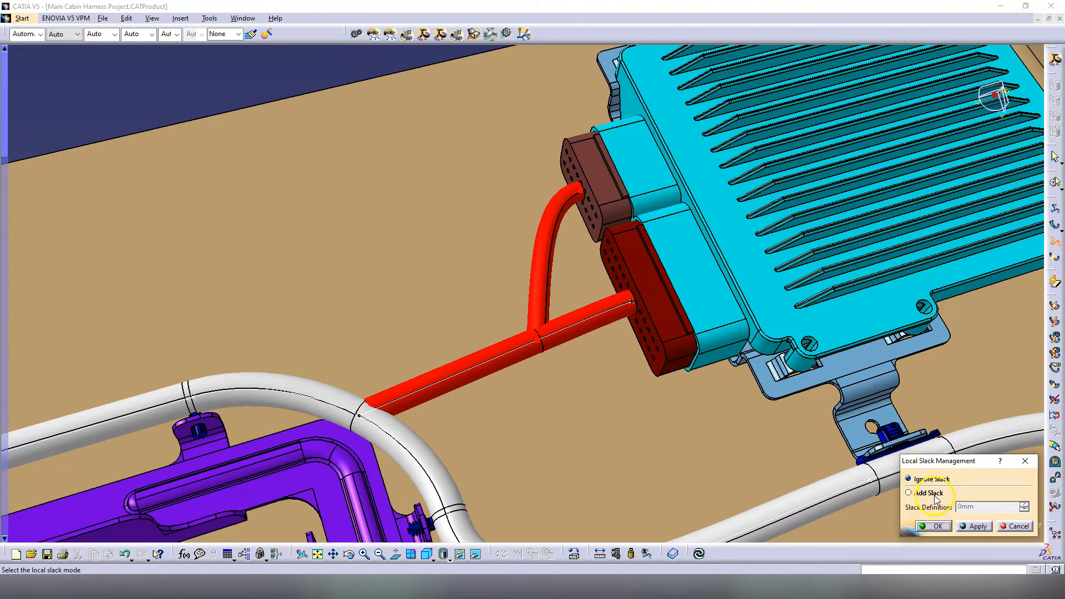
{"action": "left_click", "coordinate": [978, 526]}
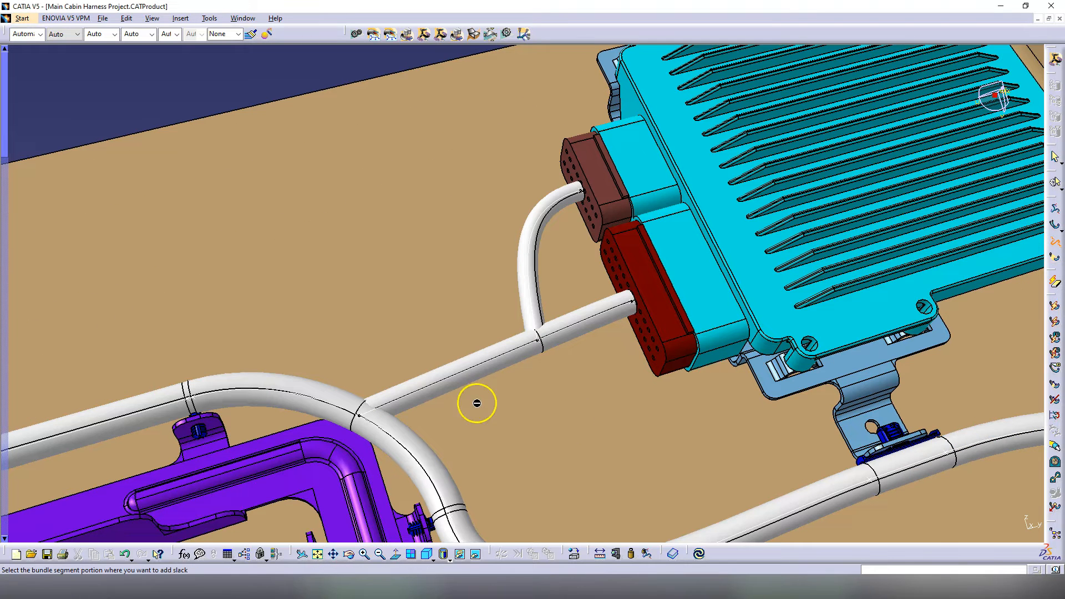
{"action": "left_click", "coordinate": [491, 391]}
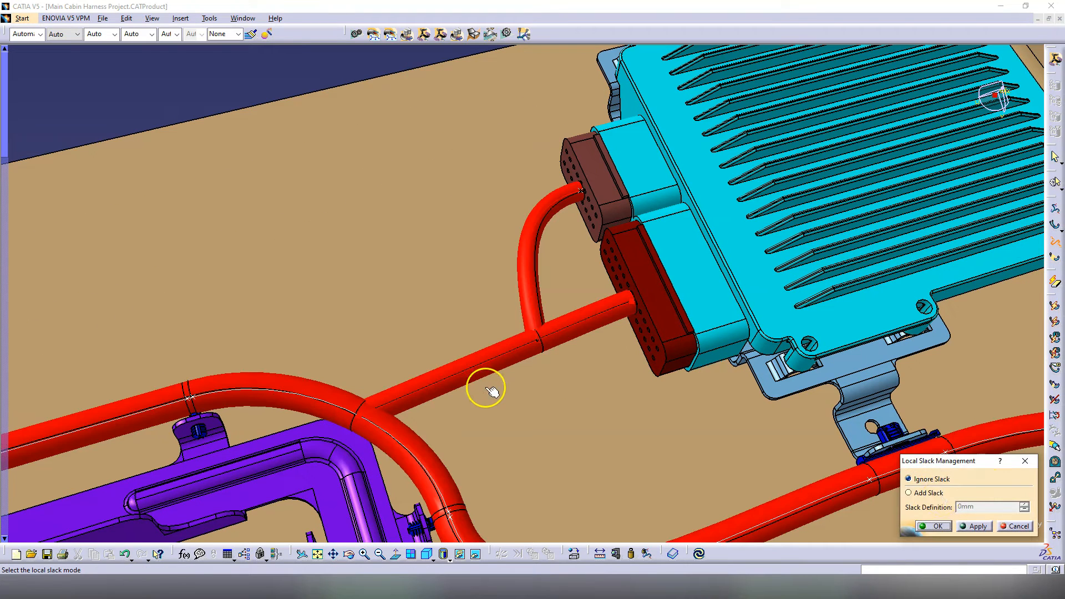
{"action": "left_click", "coordinate": [967, 527]}
{"action": "left_click", "coordinate": [975, 526]}
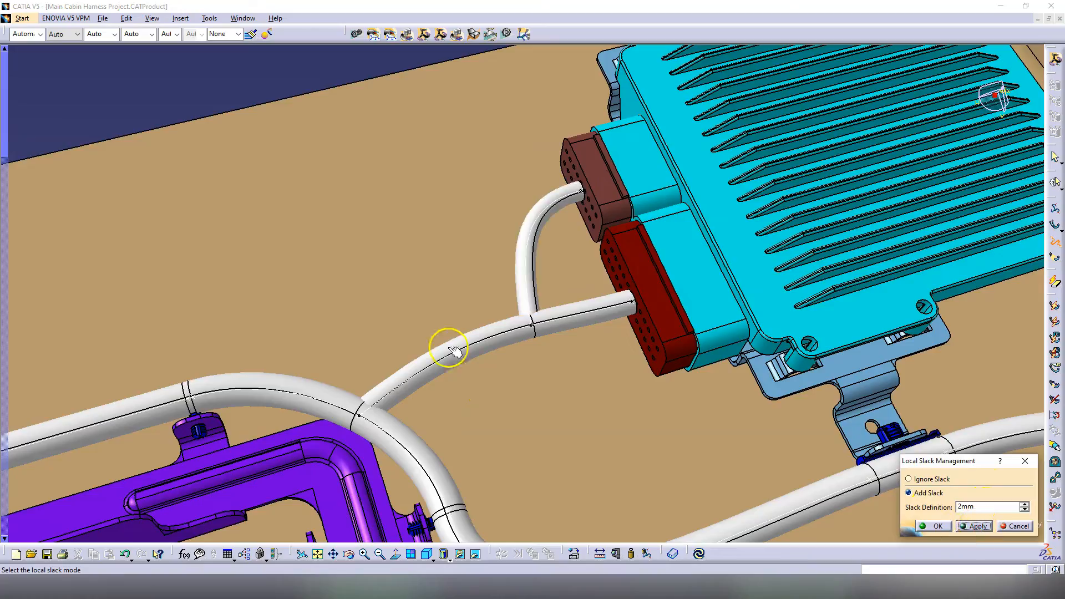
{"action": "middle_click_drag", "start_coordinate": [457, 353], "coordinate": [484, 355]}
{"action": "left_click", "coordinate": [939, 526]}
{"action": "mouse_move", "coordinate": [638, 289]}
{"action": "middle_mouse_down"}
{"action": "mouse_move", "coordinate": [638, 335]}
{"action": "mouse_move", "coordinate": [527, 340]}
{"action": "mouse_move", "coordinate": [518, 267]}
{"action": "mouse_move", "coordinate": [494, 274]}
{"action": "mouse_move", "coordinate": [513, 404]}
{"action": "mouse_move", "coordinate": [613, 387]}
{"action": "mouse_move", "coordinate": [490, 272]}
{"action": "mouse_move", "coordinate": [581, 381]}
{"action": "mouse_move", "coordinate": [597, 350]}
{"action": "middle_mouse_up"}
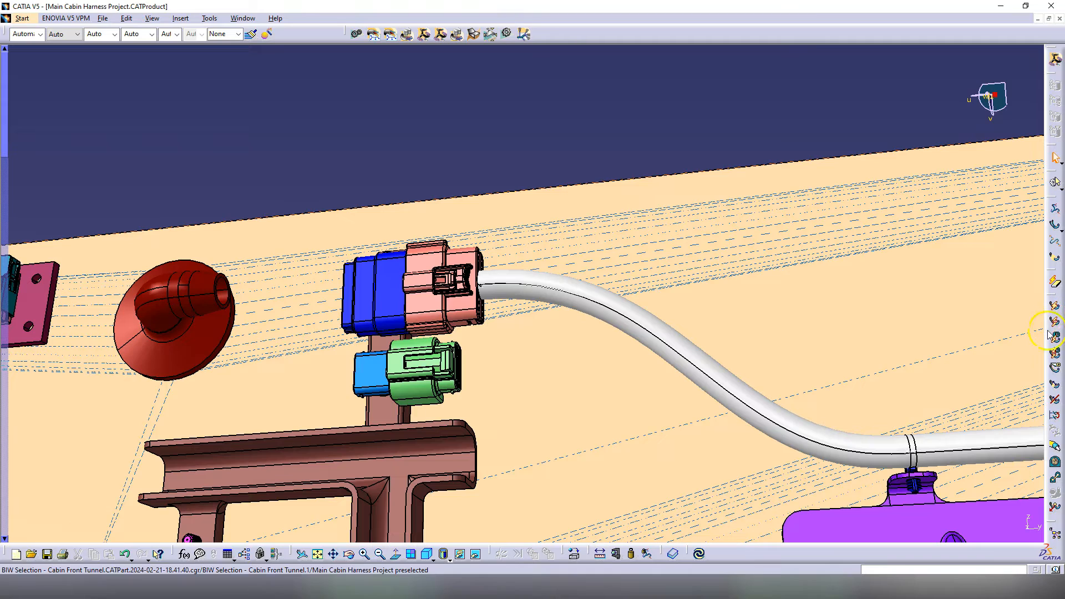
Step: Add a branch point on Bundle Segment.10 just behind the pink connector
{"action": "double_click", "coordinate": [616, 300]}
{"action": "left_click", "coordinate": [1055, 231]}
{"action": "left_click", "coordinate": [568, 290]}
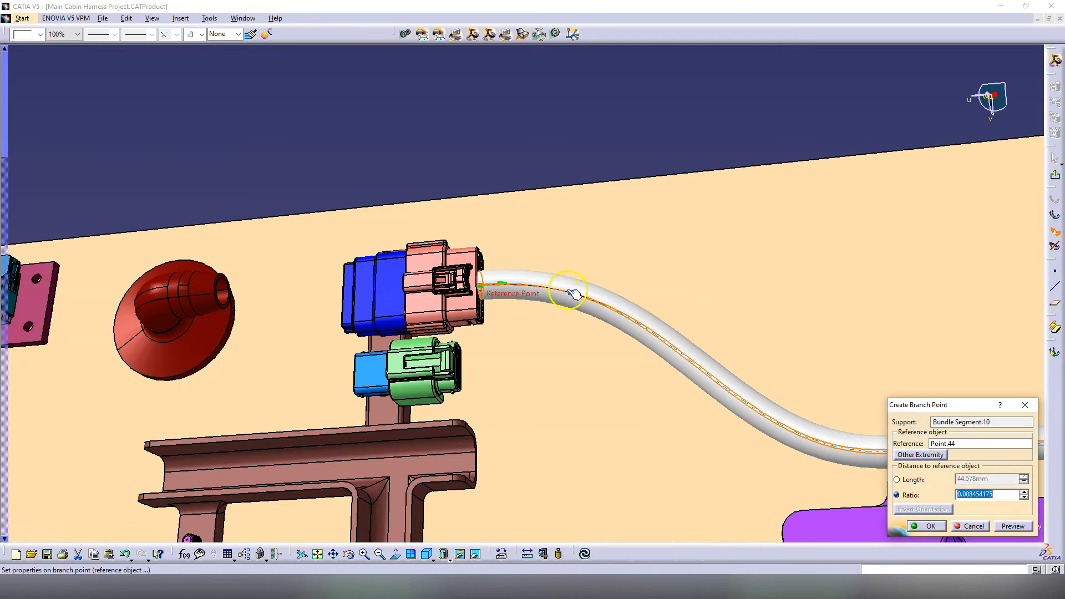
{"action": "left_click", "coordinate": [929, 526]}
{"action": "middle_click_drag", "start_coordinate": [554, 387], "coordinate": [550, 312]}
Step: Route a new branch from the branch point to the green Inline Connector A.2
{"action": "left_click", "coordinate": [1055, 216]}
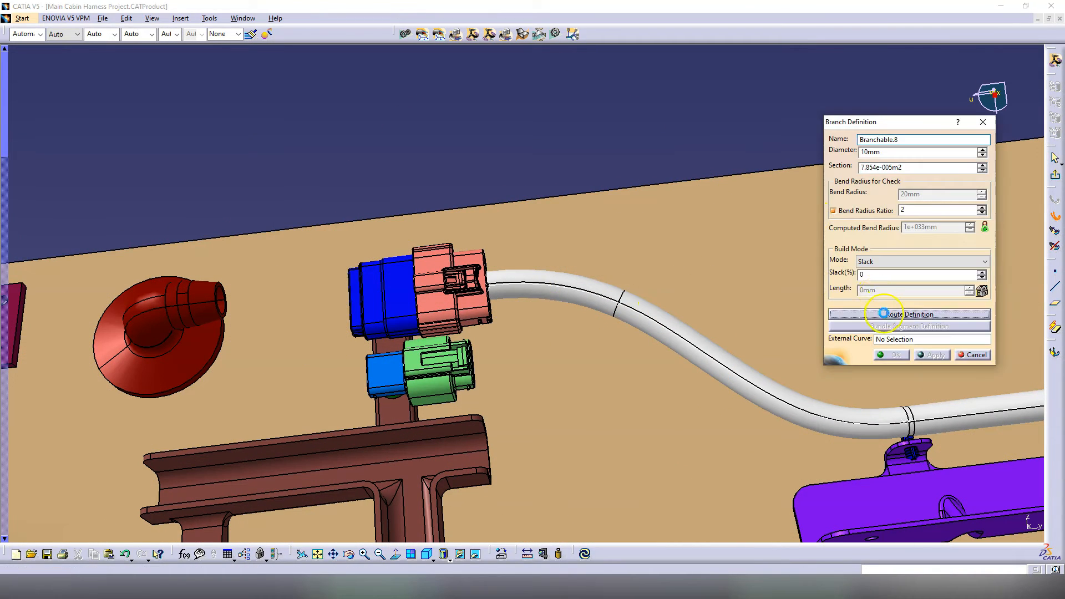
{"action": "left_click", "coordinate": [621, 302]}
{"action": "left_click", "coordinate": [470, 357]}
{"action": "left_click", "coordinate": [892, 503]}
{"action": "left_click", "coordinate": [886, 357]}
{"action": "left_click", "coordinate": [1055, 176]}
Step: Add local slack to the selected harness section
{"action": "left_click", "coordinate": [1055, 241]}
{"action": "left_click", "coordinate": [633, 319]}
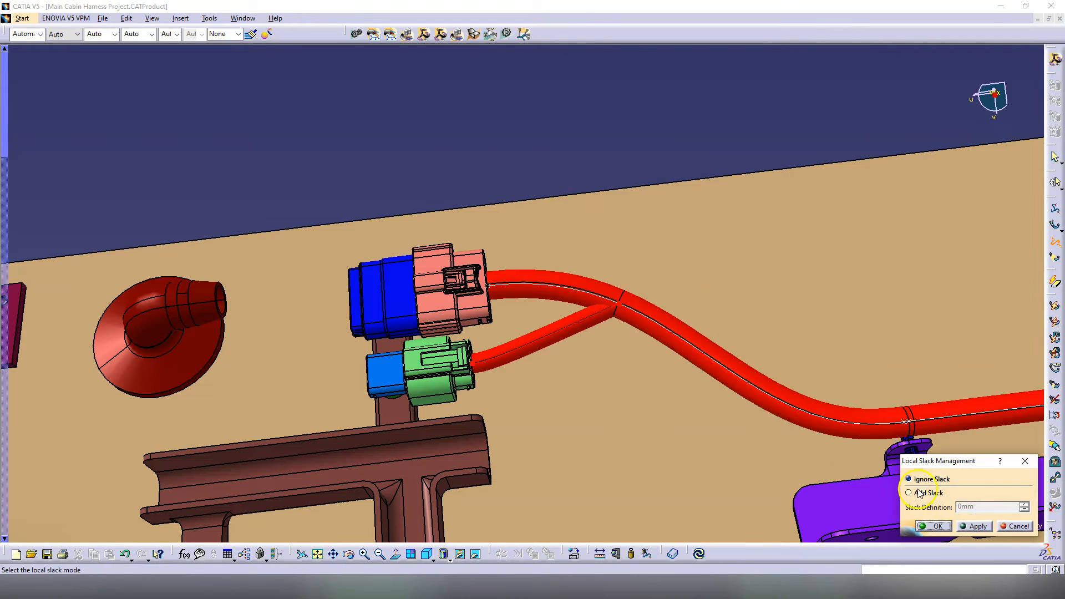
{"action": "left_click", "coordinate": [979, 525]}
{"action": "left_click", "coordinate": [937, 526]}
Step: Add local slack to the small green-connector branch so it curves
{"action": "middle_click_drag", "start_coordinate": [562, 233], "coordinate": [544, 249]}
{"action": "left_click", "coordinate": [1054, 241]}
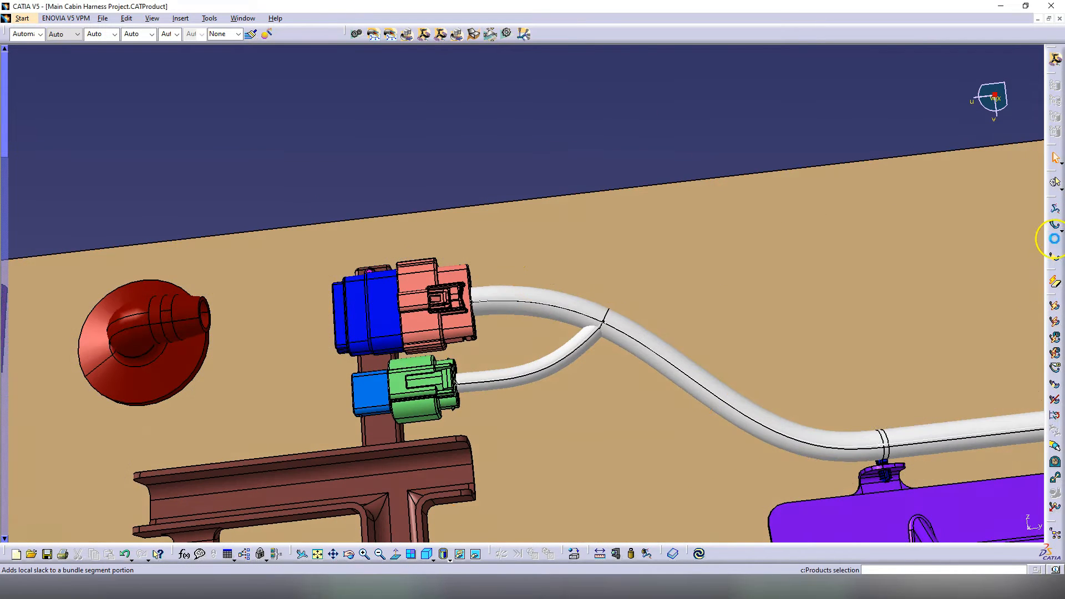
{"action": "left_click", "coordinate": [557, 362]}
{"action": "left_click", "coordinate": [980, 526]}
{"action": "left_click", "coordinate": [942, 526]}
{"action": "middle_click_drag", "start_coordinate": [677, 332], "coordinate": [487, 355]}
{"action": "middle_click_drag", "start_coordinate": [595, 355], "coordinate": [570, 409]}
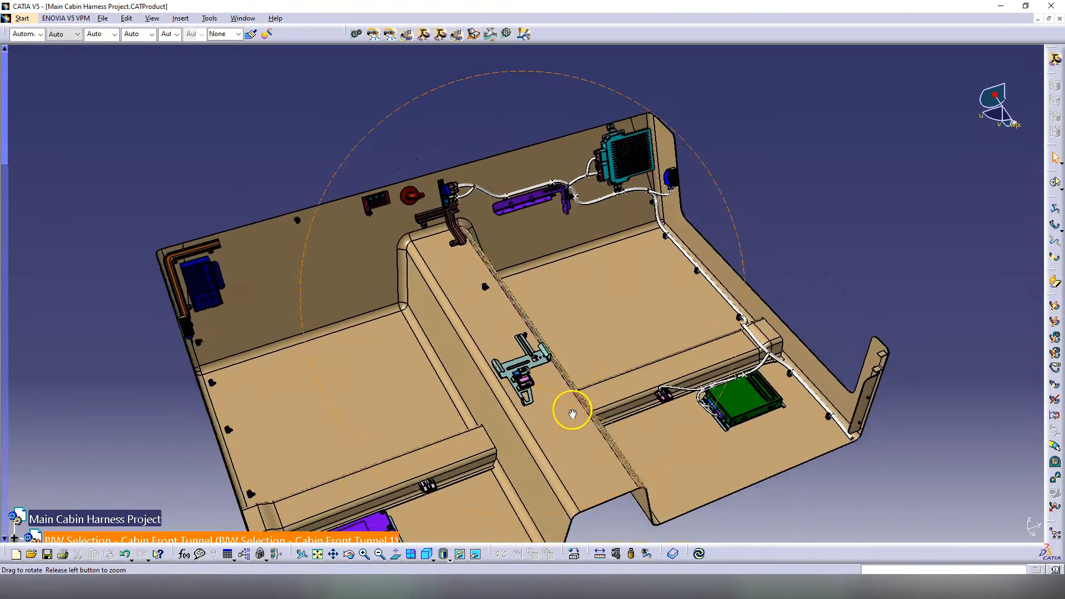
{"action": "left_click", "coordinate": [856, 423]}
{"action": "middle_click_drag", "start_coordinate": [421, 213], "coordinate": [466, 313]}
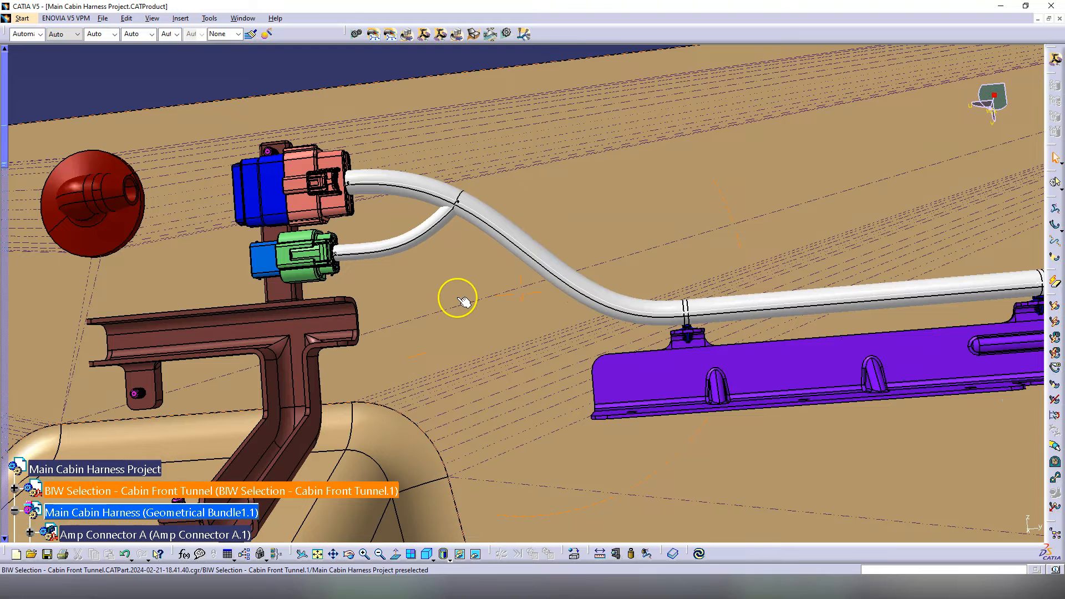
{"action": "left_click", "coordinate": [426, 240]}
{"action": "key", "text": "Escape"}
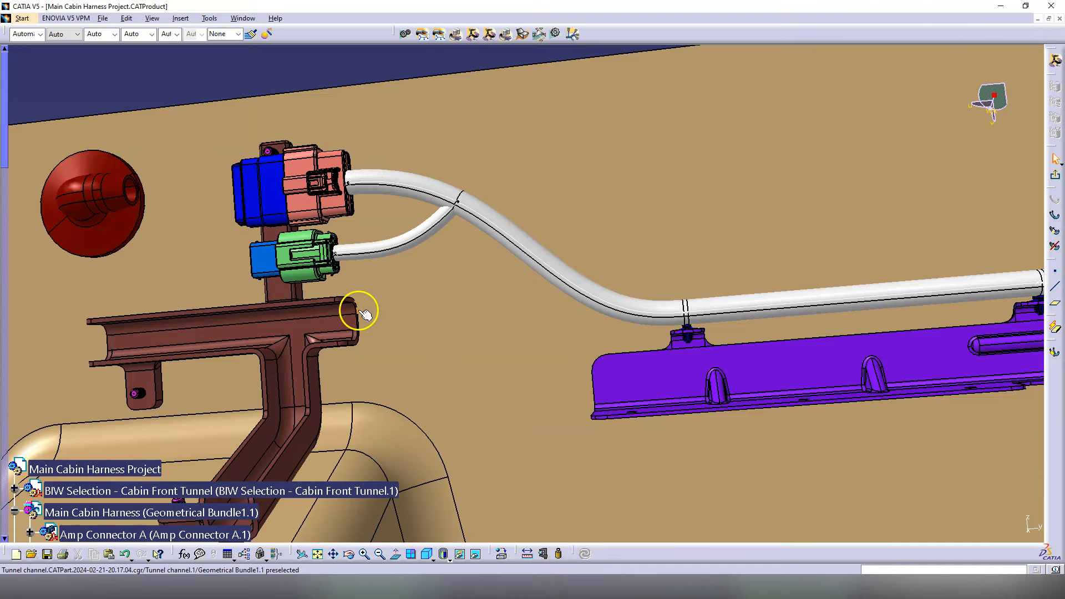
{"action": "double_click", "coordinate": [528, 244]}
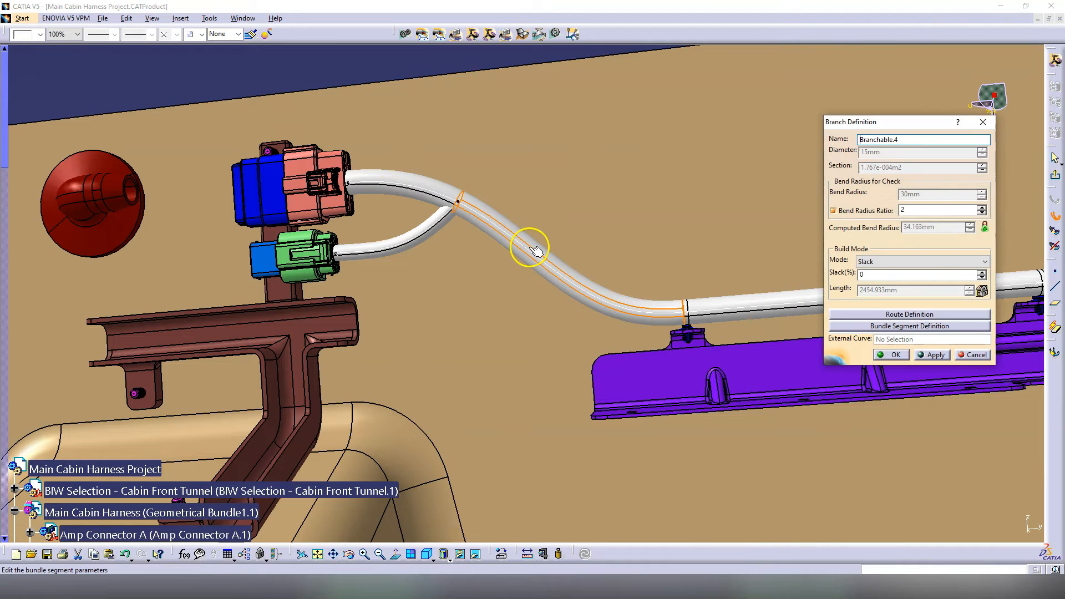
Step: Review the branch route without changes, orbit around the pink and green connectors, and hide the tree
{"action": "left_click", "coordinate": [925, 315]}
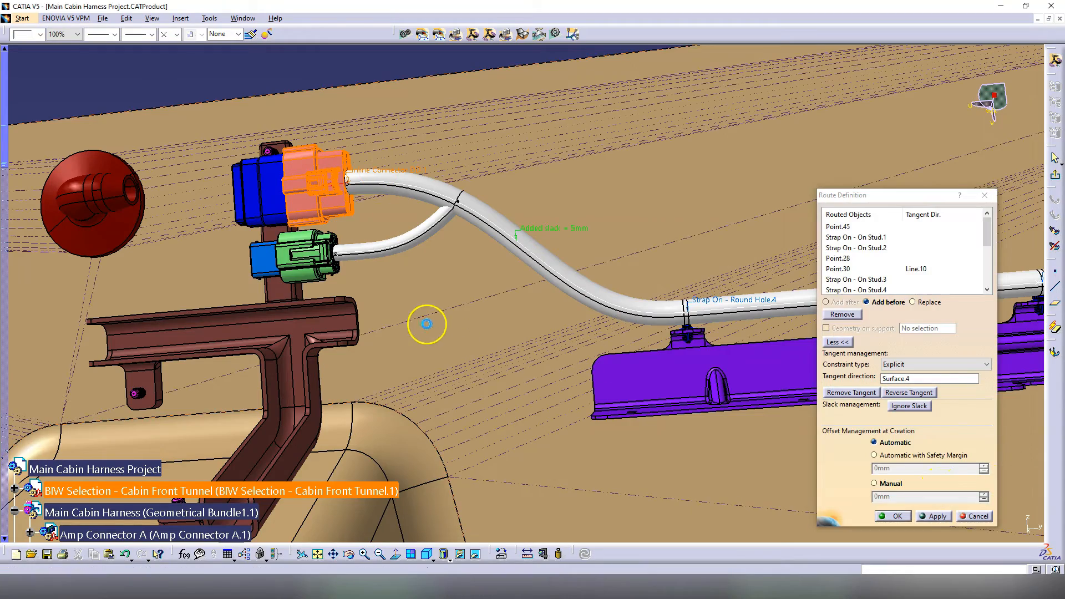
{"action": "key", "text": "Escape"}
{"action": "key", "text": "Escape"}
{"action": "mouse_move", "coordinate": [335, 321]}
{"action": "middle_mouse_down"}
{"action": "mouse_move", "coordinate": [351, 299]}
{"action": "mouse_move", "coordinate": [481, 316]}
{"action": "mouse_move", "coordinate": [452, 302]}
{"action": "mouse_move", "coordinate": [447, 321]}
{"action": "mouse_move", "coordinate": [584, 356]}
{"action": "mouse_move", "coordinate": [560, 473]}
{"action": "mouse_move", "coordinate": [414, 371]}
{"action": "mouse_move", "coordinate": [463, 317]}
{"action": "mouse_move", "coordinate": [582, 321]}
{"action": "mouse_move", "coordinate": [597, 309]}
{"action": "mouse_move", "coordinate": [381, 364]}
{"action": "mouse_move", "coordinate": [352, 322]}
{"action": "middle_mouse_up"}
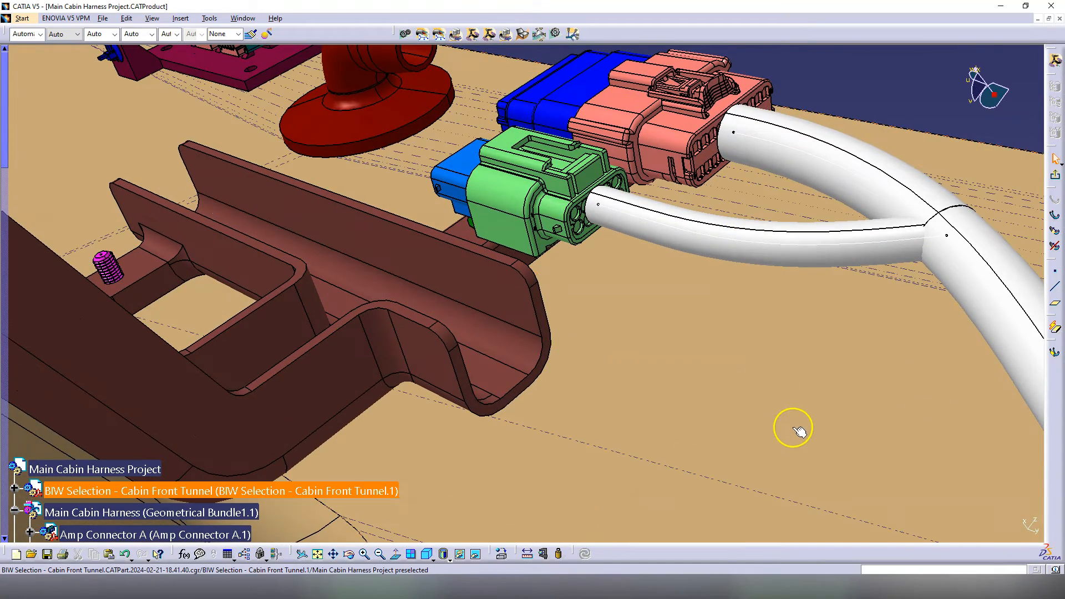
{"action": "key", "text": "F3"}
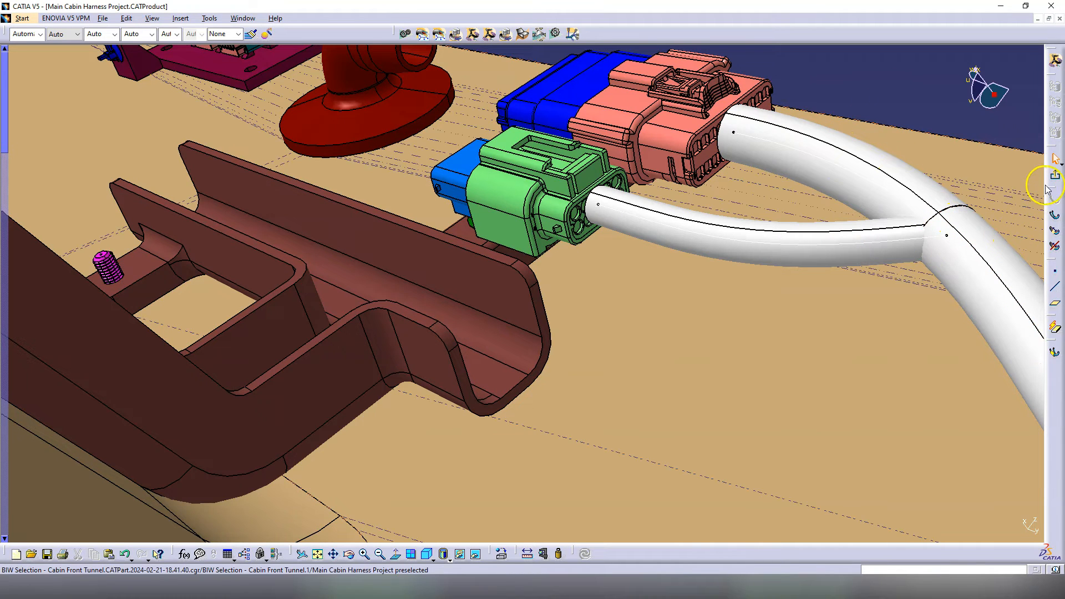
Step: Inspect the lower bundle segment's definition, then switch to the Part Design workbench
{"action": "double_click", "coordinate": [775, 242]}
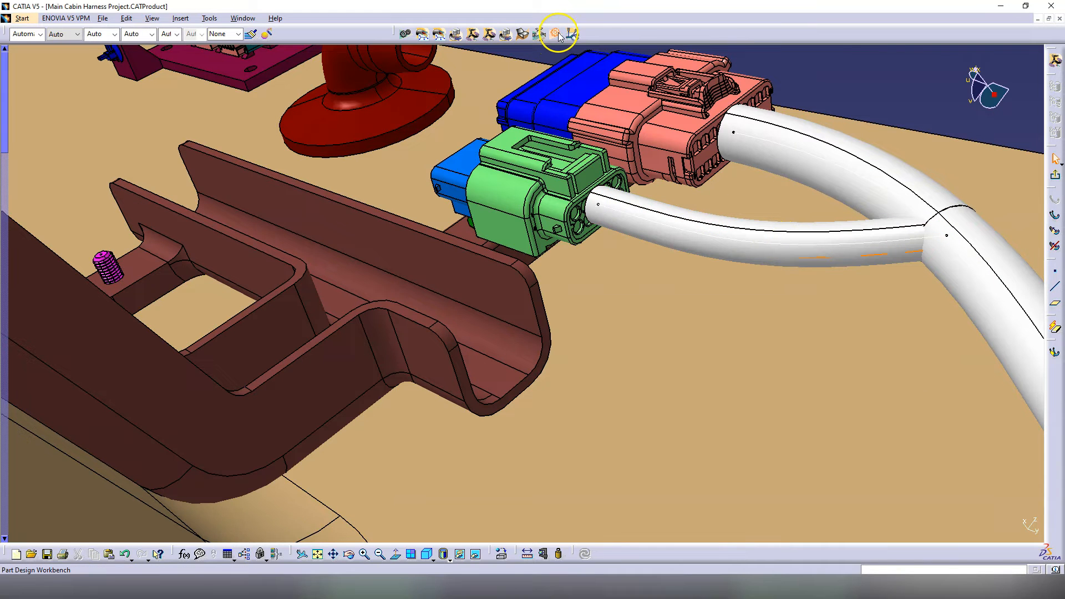
{"action": "left_click", "coordinate": [556, 34]}
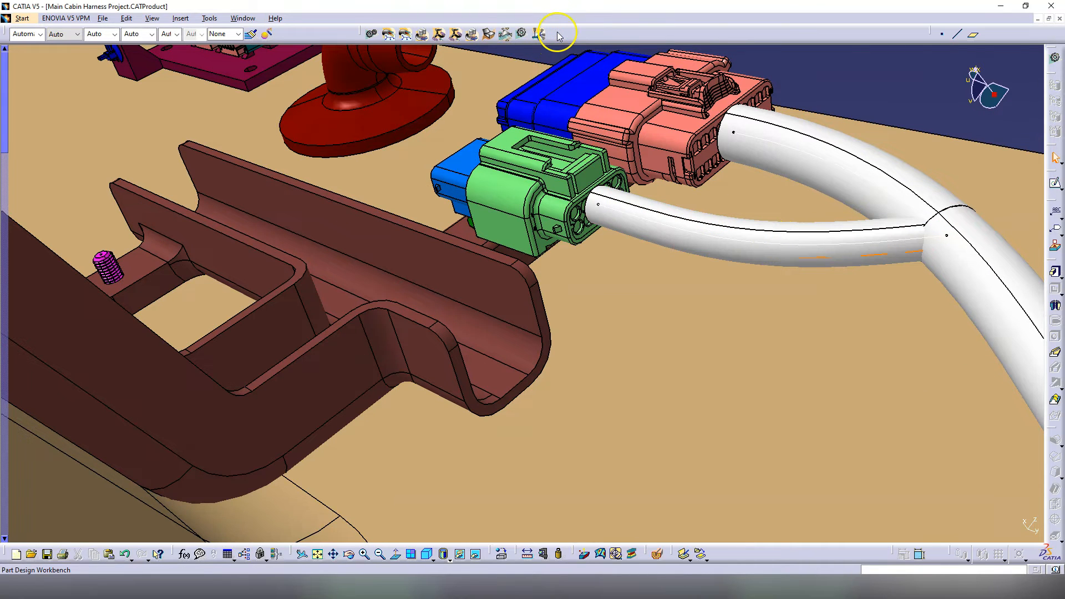
Step: Start a sketch on the channel face and draw a circle at the bracket's open end
{"action": "left_click", "coordinate": [1052, 188]}
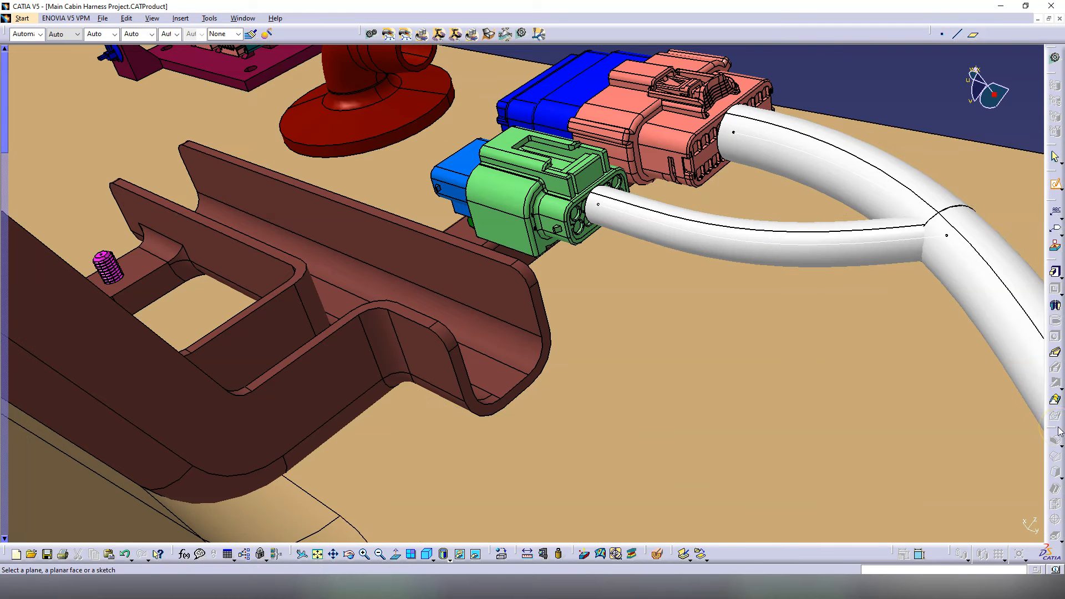
{"action": "left_click", "coordinate": [539, 306]}
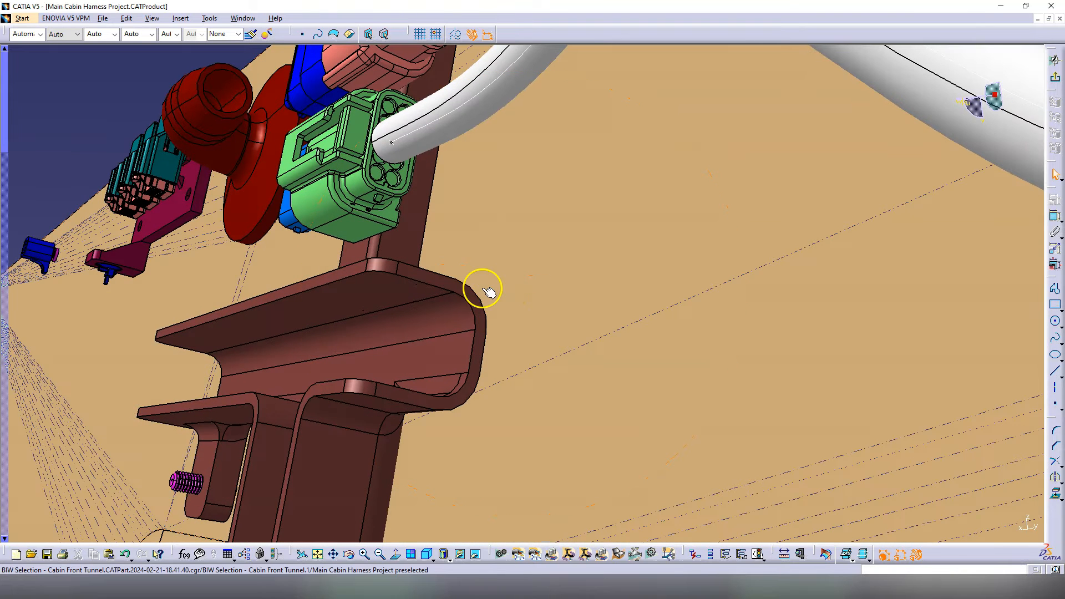
{"action": "left_click", "coordinate": [1054, 321]}
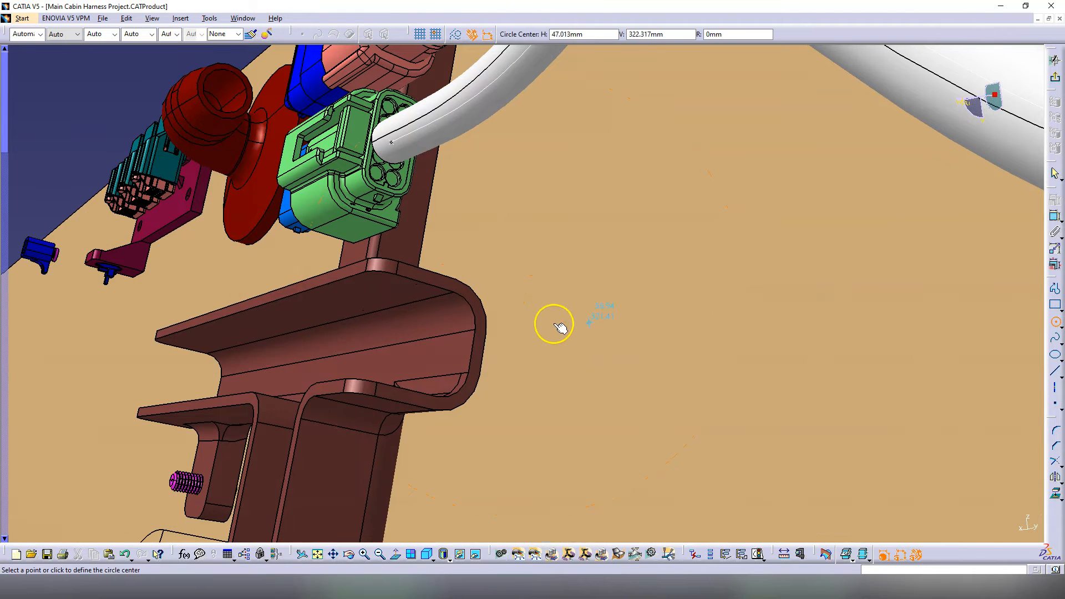
{"action": "left_click", "coordinate": [426, 336]}
{"action": "left_click", "coordinate": [442, 362]}
Step: Dimension the circle to a 15 mm diameter and inspect the bracket's open end
{"action": "left_click", "coordinate": [1055, 216]}
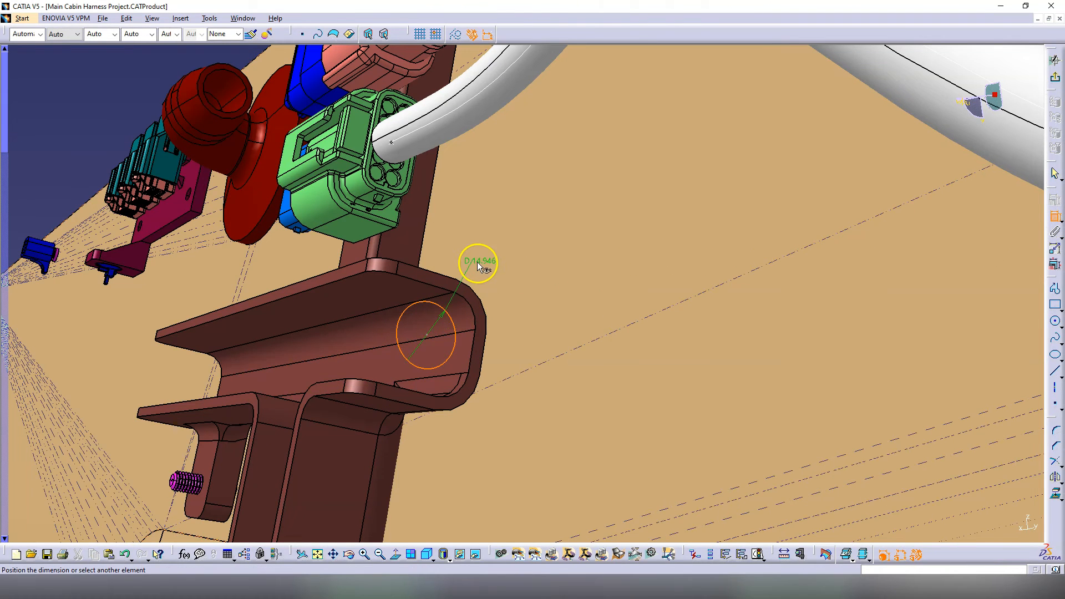
{"action": "left_click", "coordinate": [477, 264]}
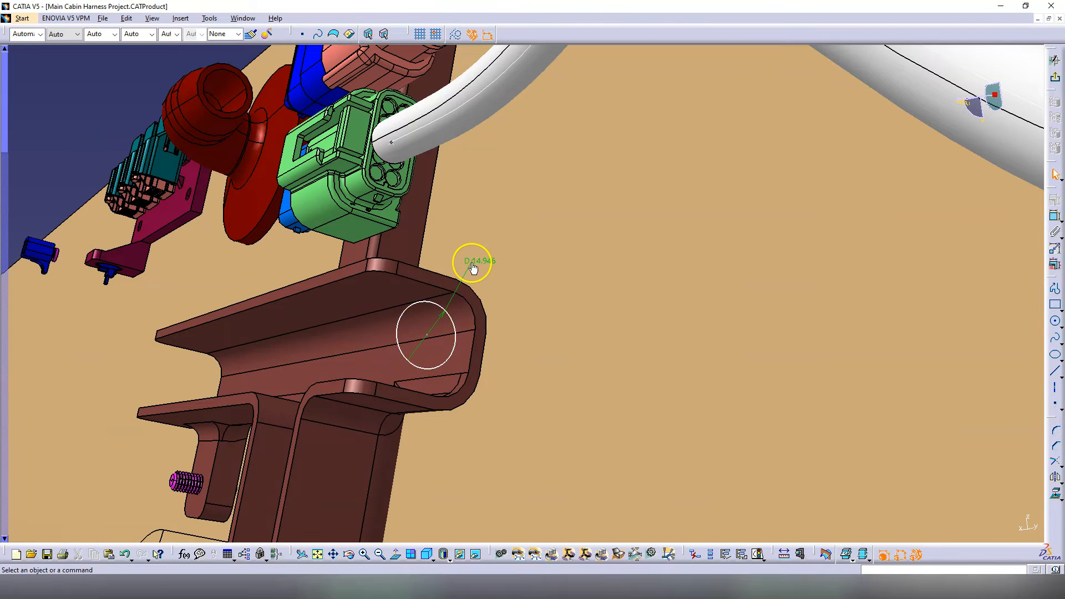
{"action": "double_click", "coordinate": [480, 262]}
{"action": "type", "text": "15"}
{"action": "left_click", "coordinate": [974, 526]}
{"action": "middle_click_drag", "start_coordinate": [535, 316], "coordinate": [493, 311]}
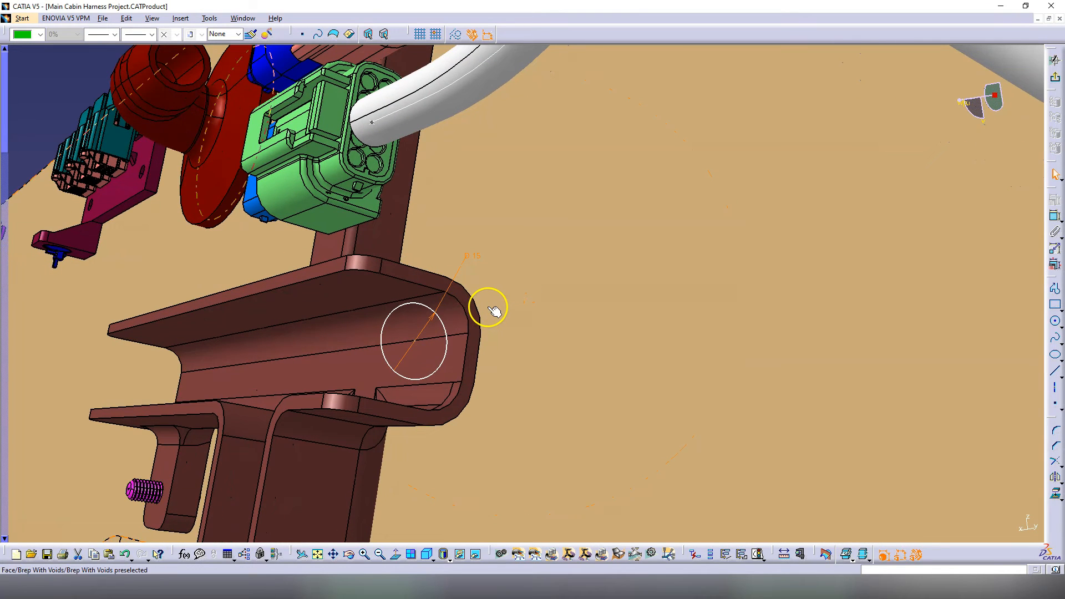
{"action": "middle_click_drag", "start_coordinate": [404, 316], "coordinate": [573, 273]}
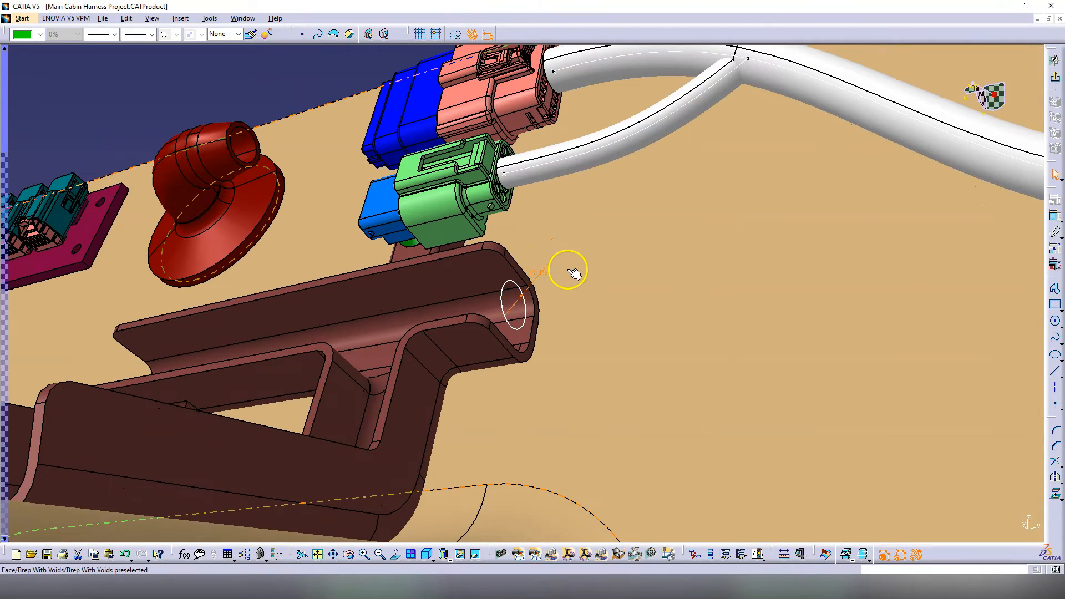
{"action": "middle_click_drag", "start_coordinate": [452, 326], "coordinate": [458, 304]}
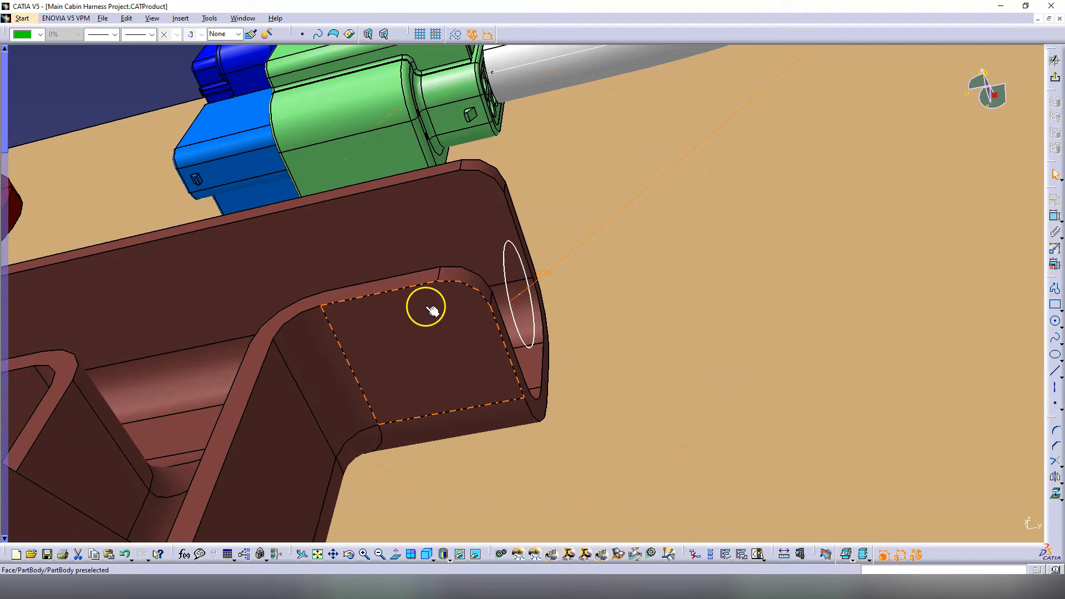
{"action": "left_click", "coordinate": [362, 299]}
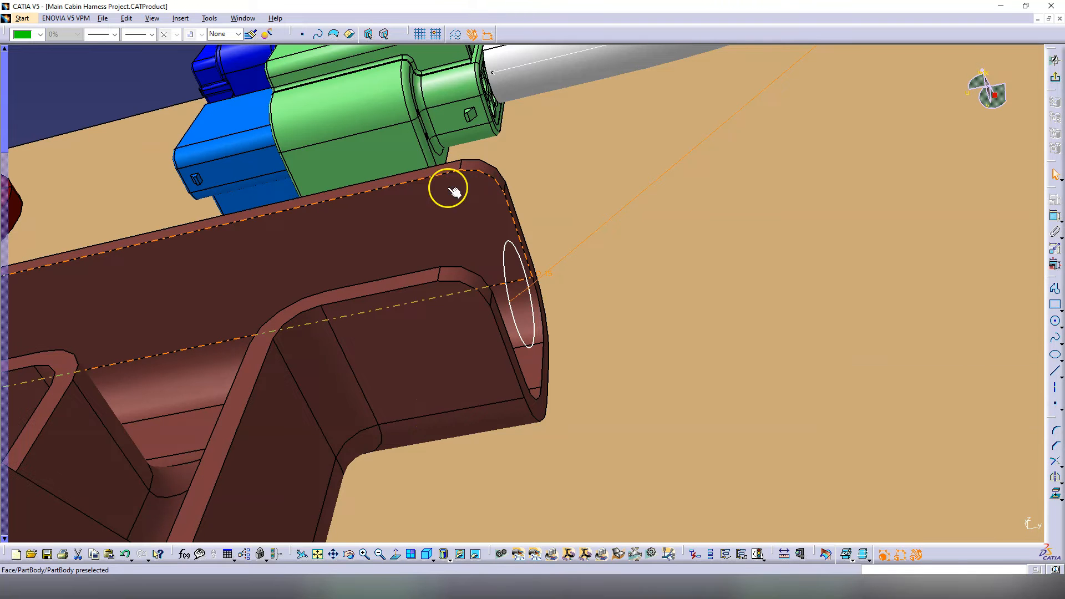
{"action": "middle_click_drag", "start_coordinate": [461, 319], "coordinate": [349, 380]}
{"action": "middle_click_drag", "start_coordinate": [482, 260], "coordinate": [537, 268]}
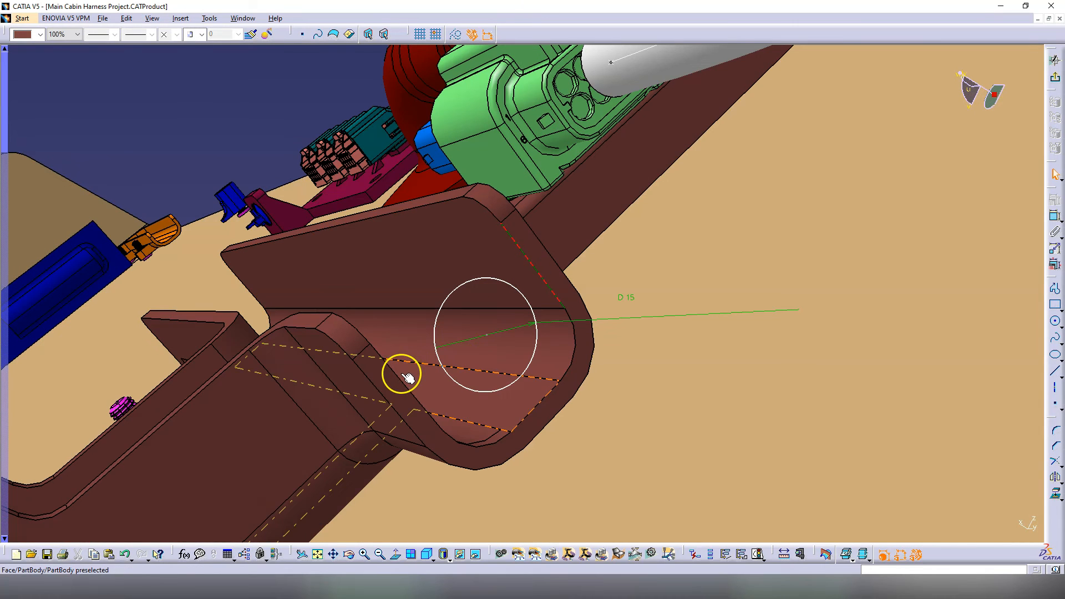
Step: Constrain the 15 mm circle 3 mm from the bracket edge
{"action": "left_click", "coordinate": [489, 336]}
{"action": "left_click", "coordinate": [1055, 217]}
{"action": "left_click", "coordinate": [519, 374]}
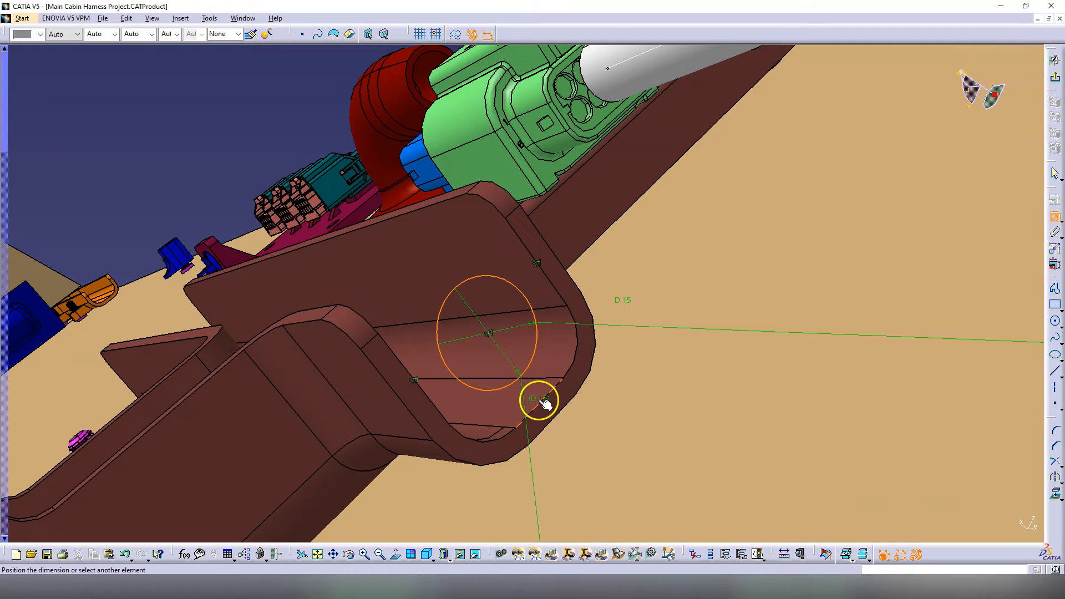
{"action": "left_click", "coordinate": [543, 403]}
{"action": "double_click", "coordinate": [537, 394]}
{"action": "type", "text": "3"}
{"action": "left_click", "coordinate": [973, 525]}
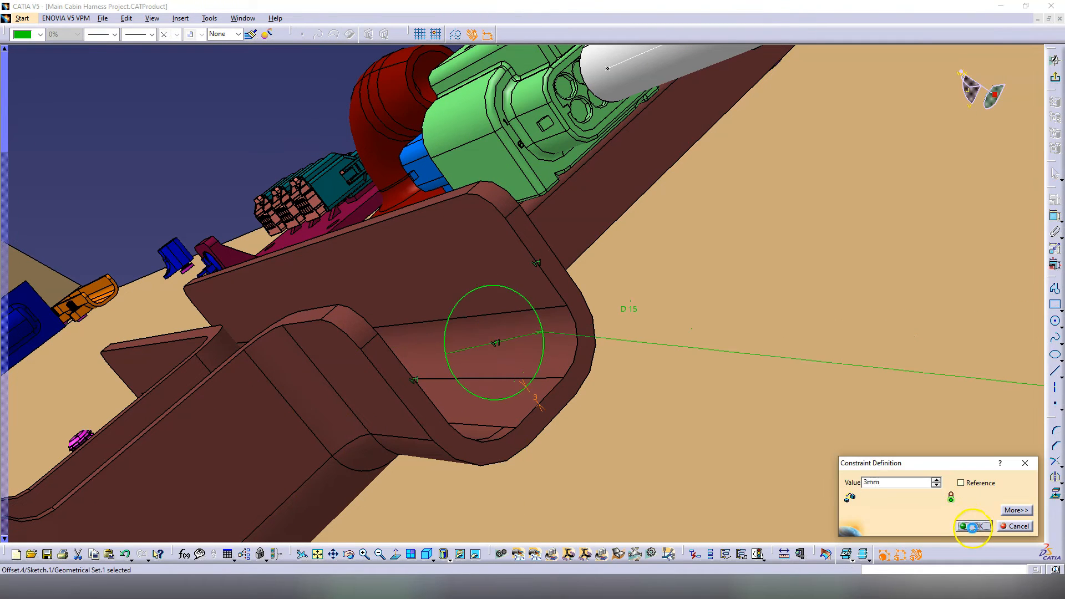
{"action": "middle_click_drag", "start_coordinate": [471, 310], "coordinate": [513, 300]}
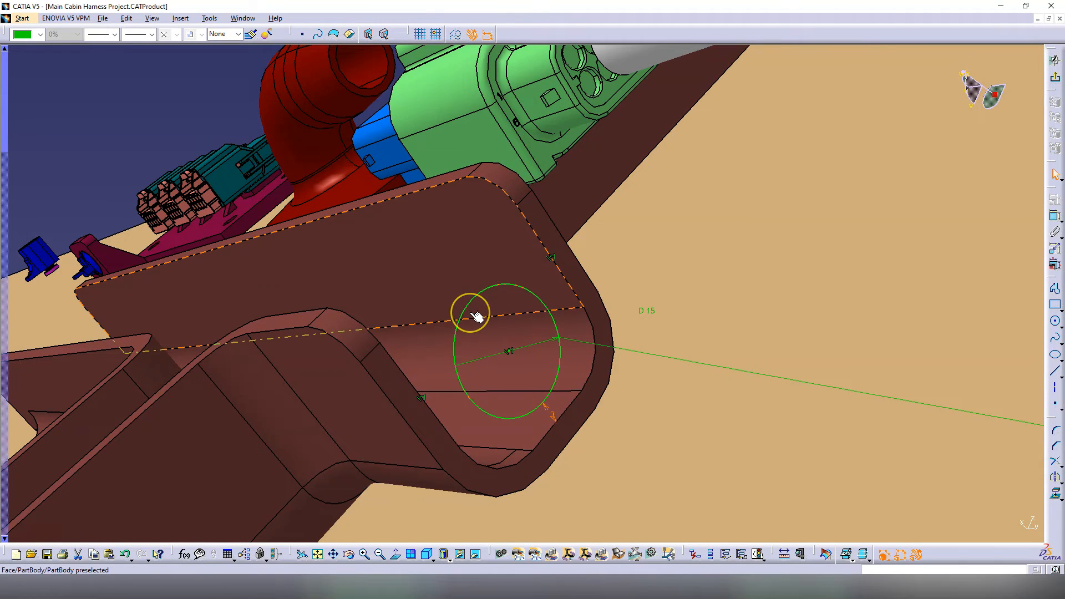
Step: Reopen the sketch, make the circle a construction element, and exit the sketch
{"action": "left_click", "coordinate": [969, 169]}
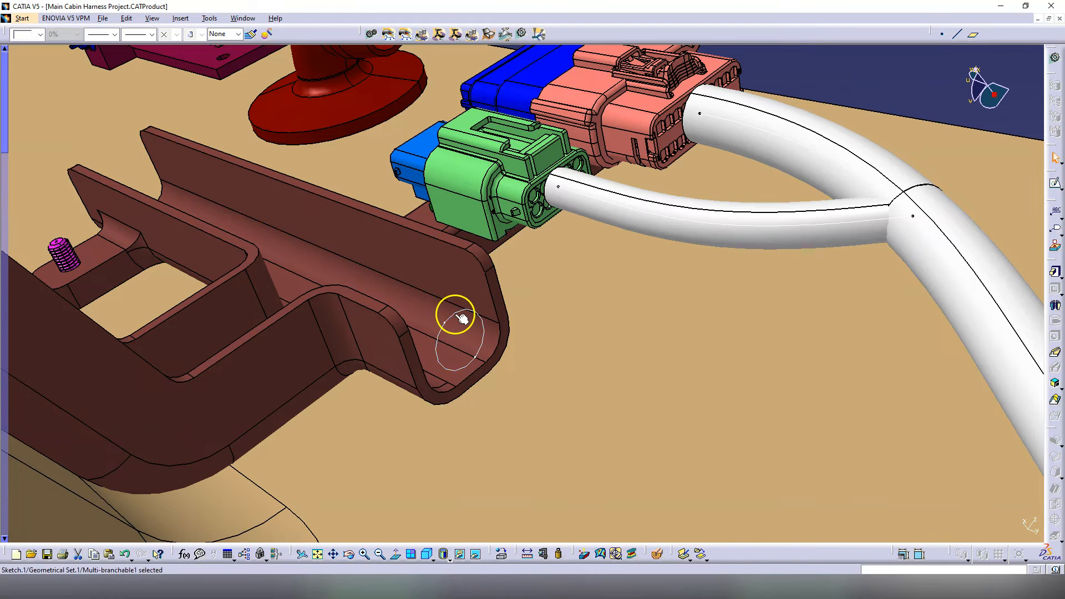
{"action": "double_click", "coordinate": [457, 314]}
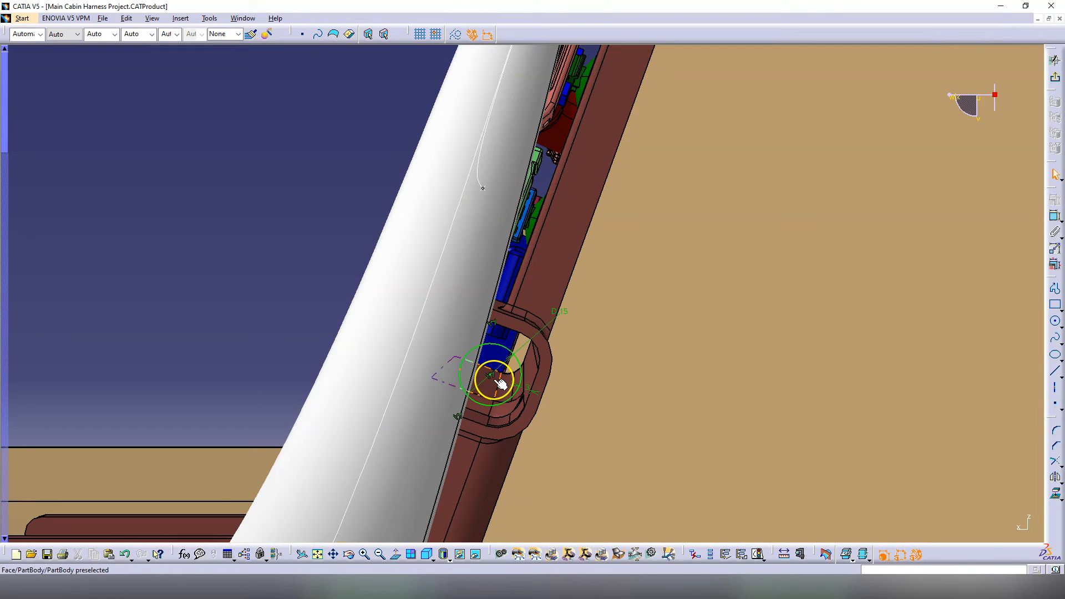
{"action": "left_click", "coordinate": [490, 376]}
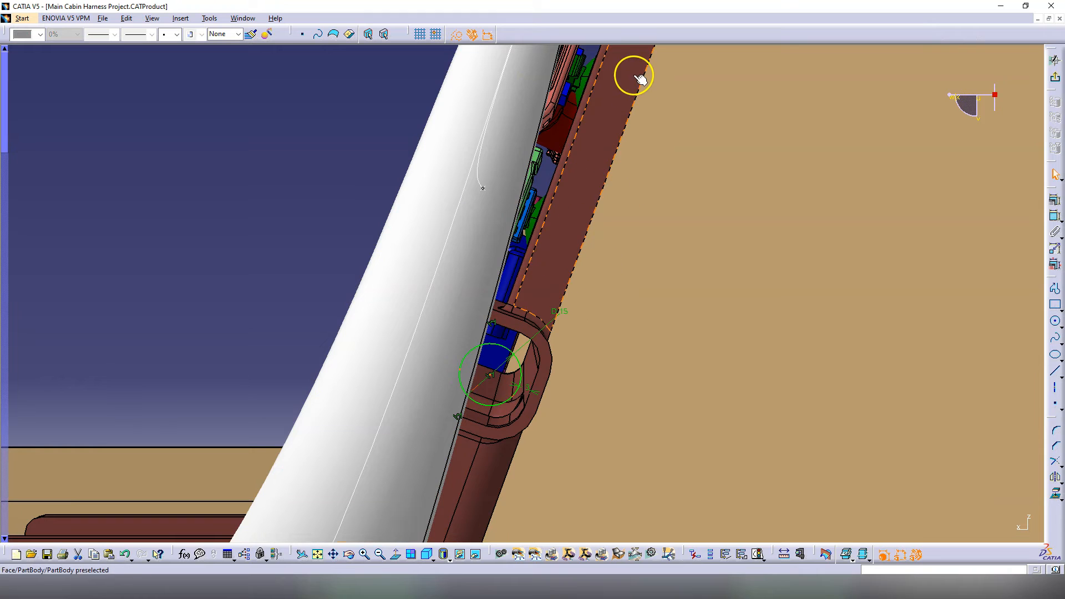
{"action": "left_click", "coordinate": [272, 336]}
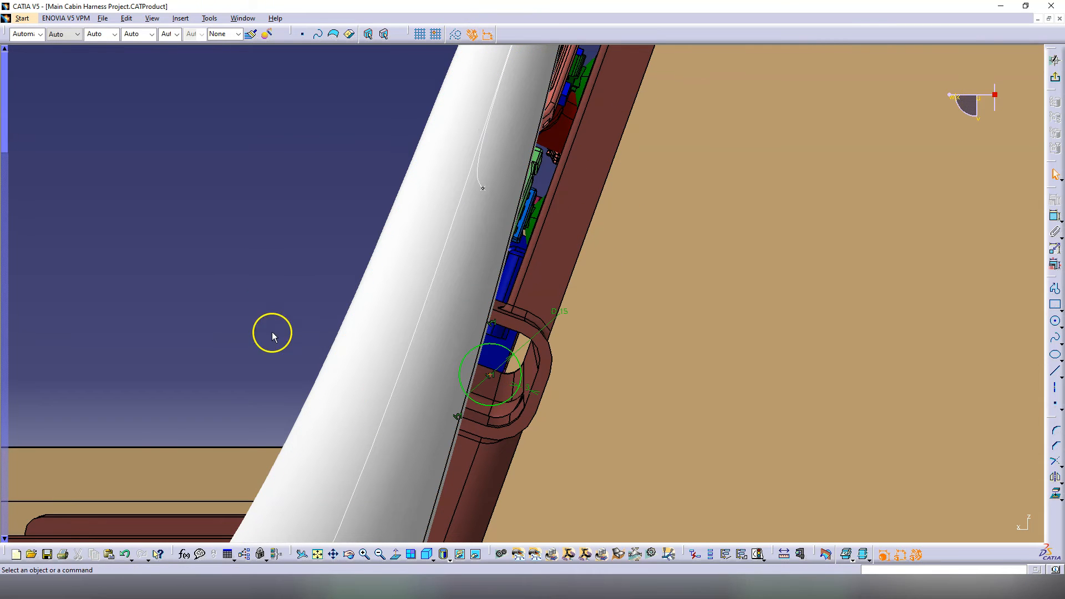
{"action": "left_click", "coordinate": [502, 345]}
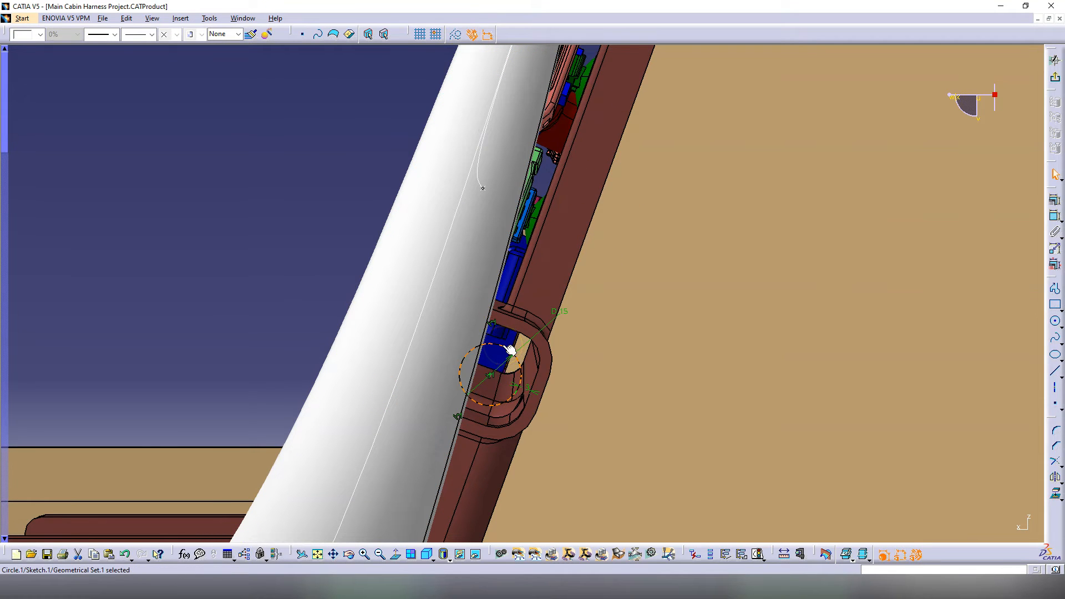
{"action": "left_click", "coordinate": [456, 36]}
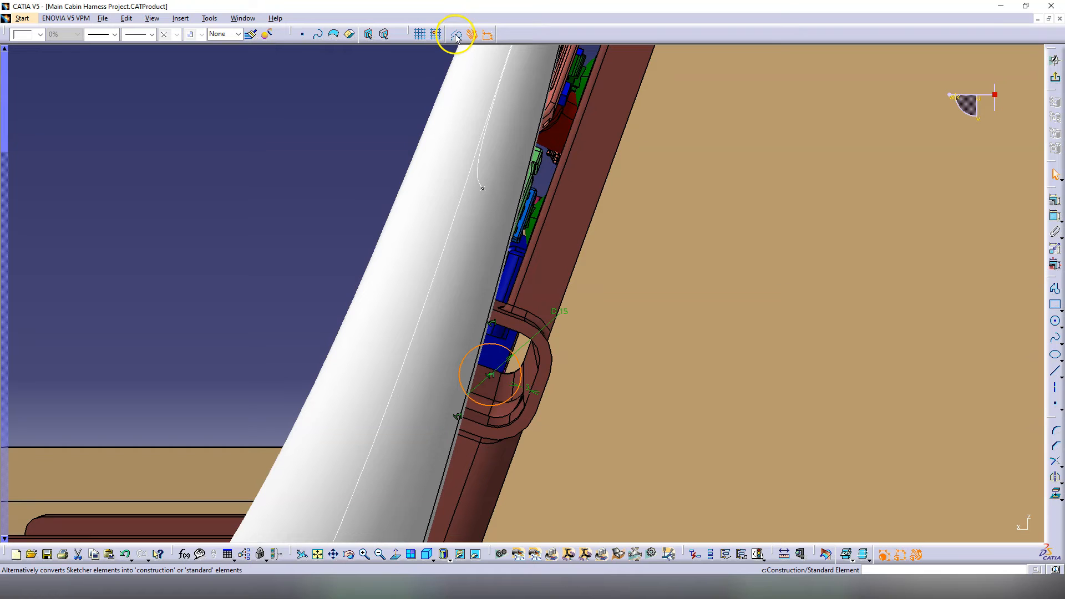
{"action": "left_click", "coordinate": [276, 228]}
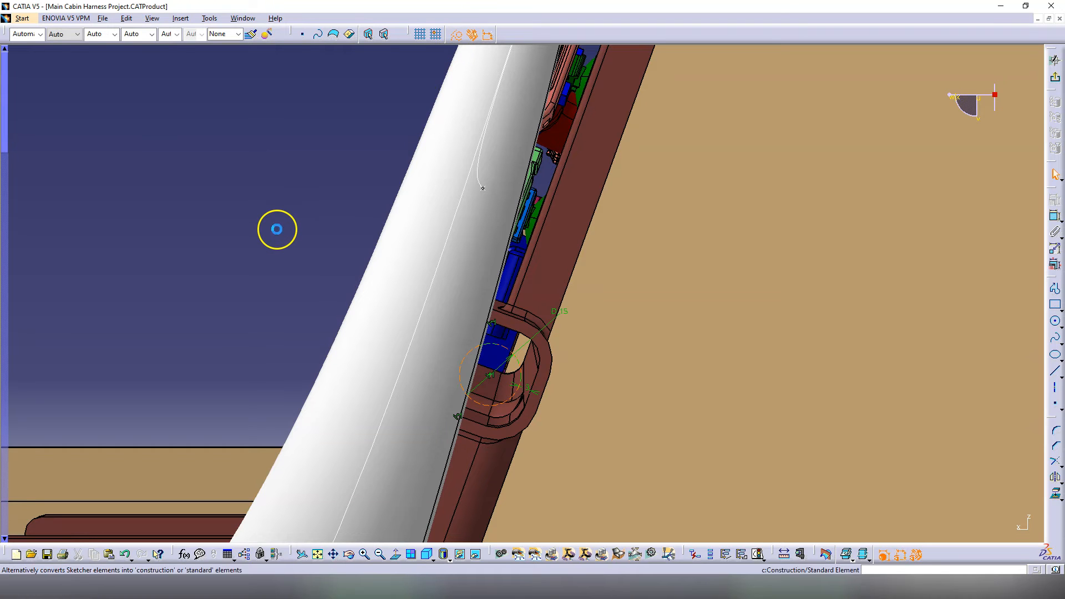
{"action": "left_click", "coordinate": [1054, 82]}
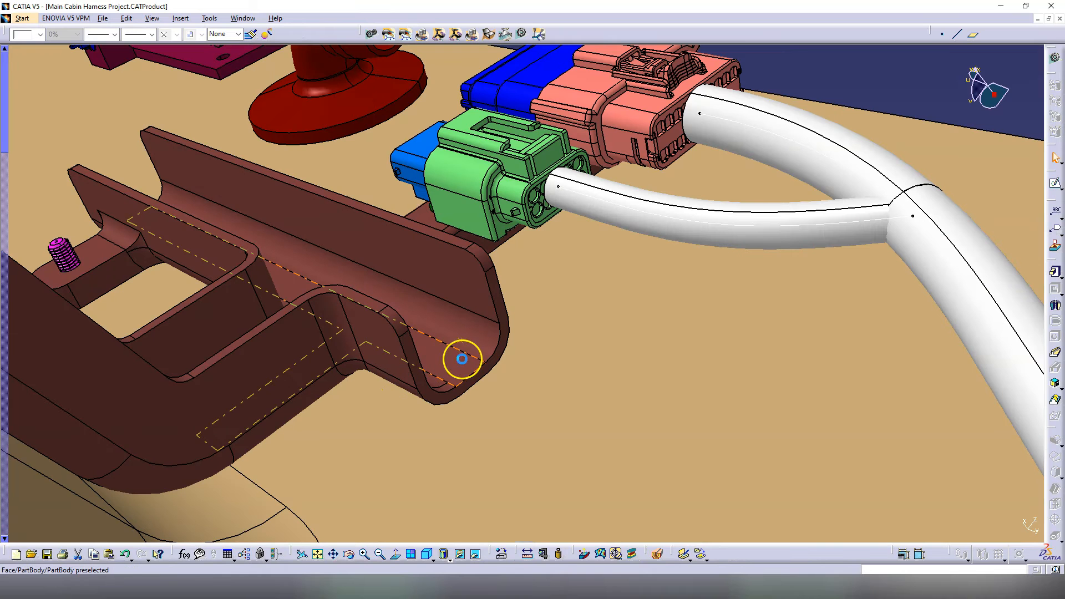
Step: Open the bundle segment's route and select its Inline Connector DD.1 end
{"action": "left_click", "coordinate": [840, 80]}
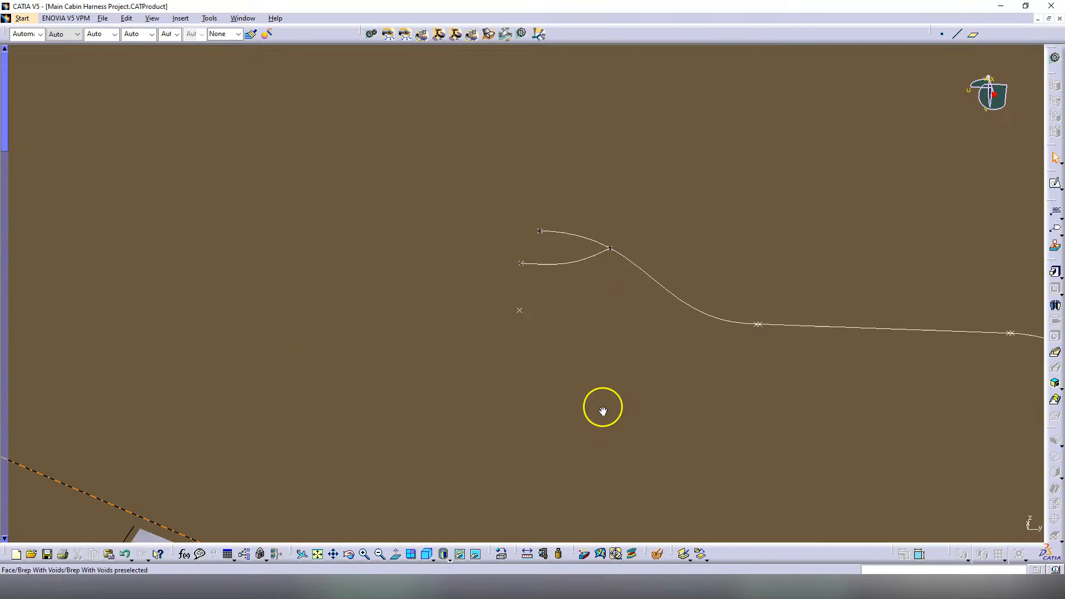
{"action": "middle_click_drag", "start_coordinate": [534, 283], "coordinate": [525, 249]}
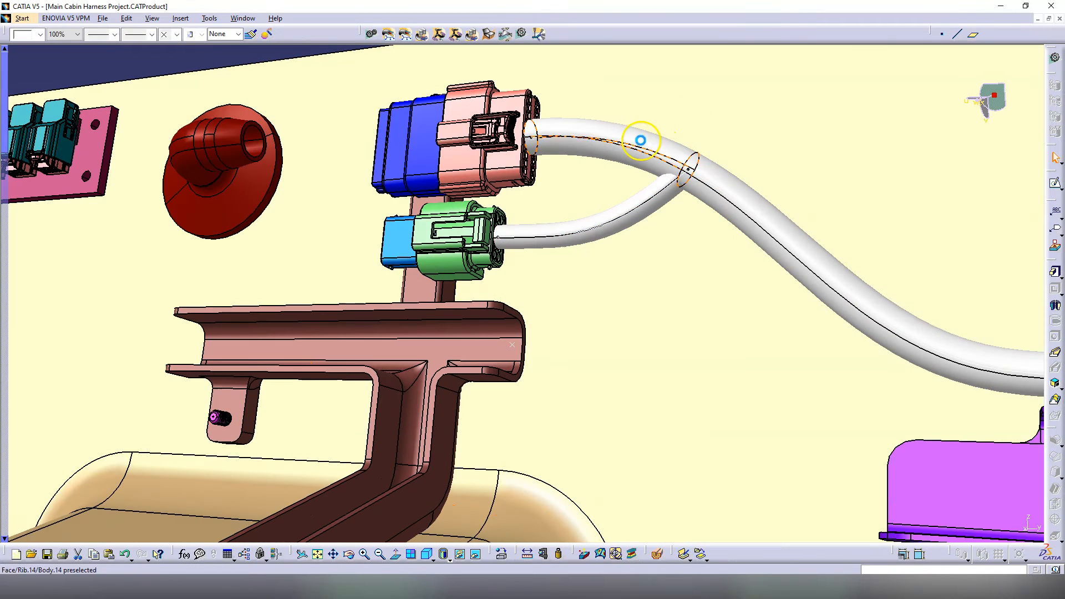
{"action": "double_click", "coordinate": [637, 140]}
{"action": "left_click", "coordinate": [899, 319]}
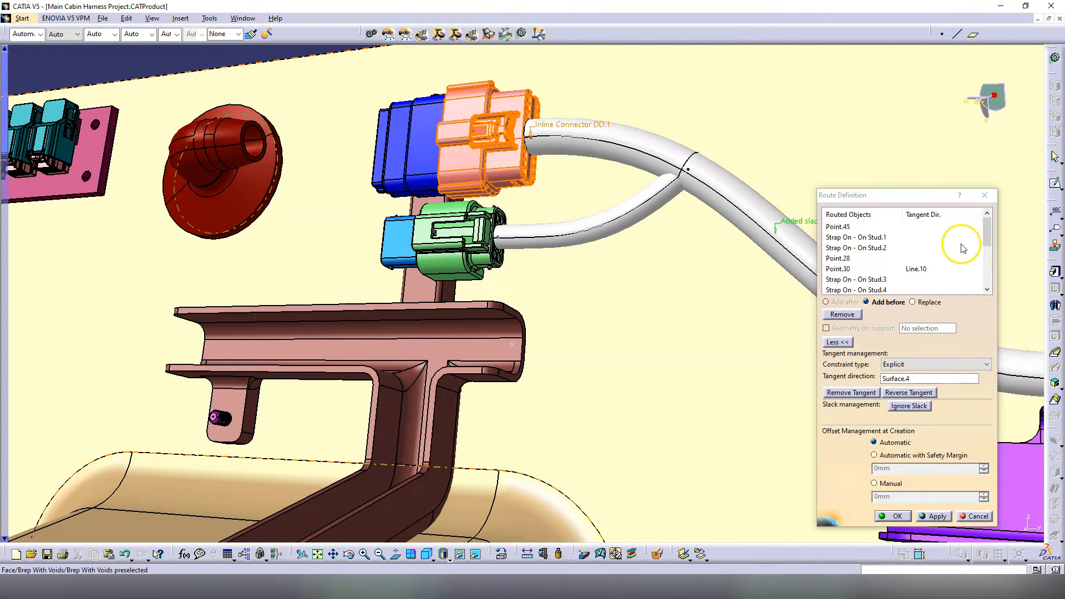
{"action": "left_click_drag", "start_coordinate": [986, 231], "coordinate": [985, 276]}
{"action": "left_click", "coordinate": [863, 281]}
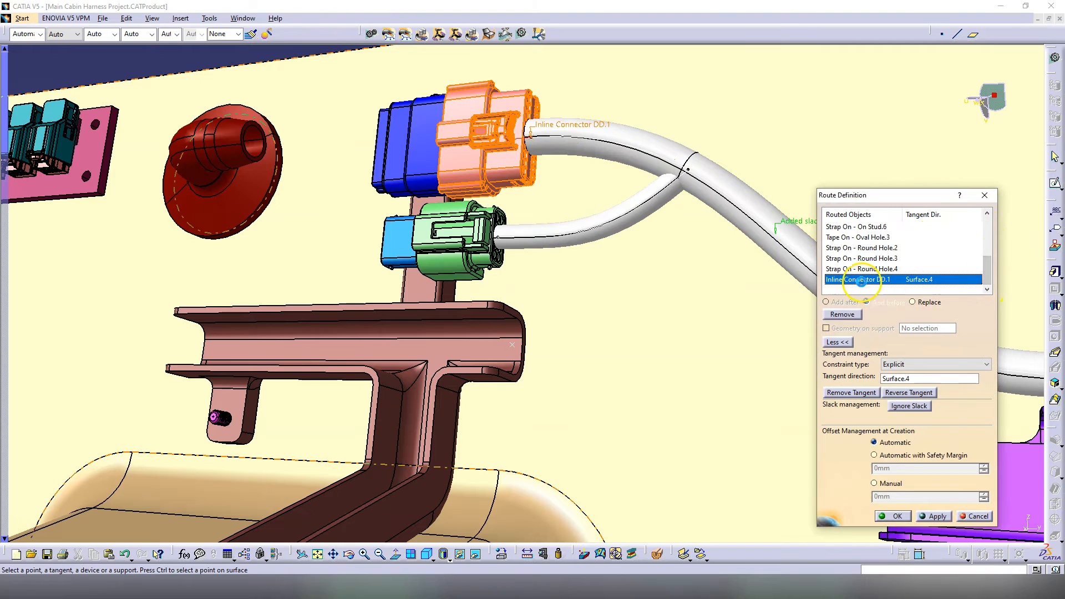
Step: End the route at the Sketch.1 point, tangent to the bracket face, and confirm
{"action": "left_click", "coordinate": [510, 345]}
{"action": "mouse_move", "coordinate": [578, 363]}
{"action": "middle_mouse_down"}
{"action": "mouse_move", "coordinate": [587, 343]}
{"action": "mouse_move", "coordinate": [551, 359]}
{"action": "mouse_move", "coordinate": [516, 306]}
{"action": "middle_mouse_up"}
{"action": "left_click", "coordinate": [491, 333]}
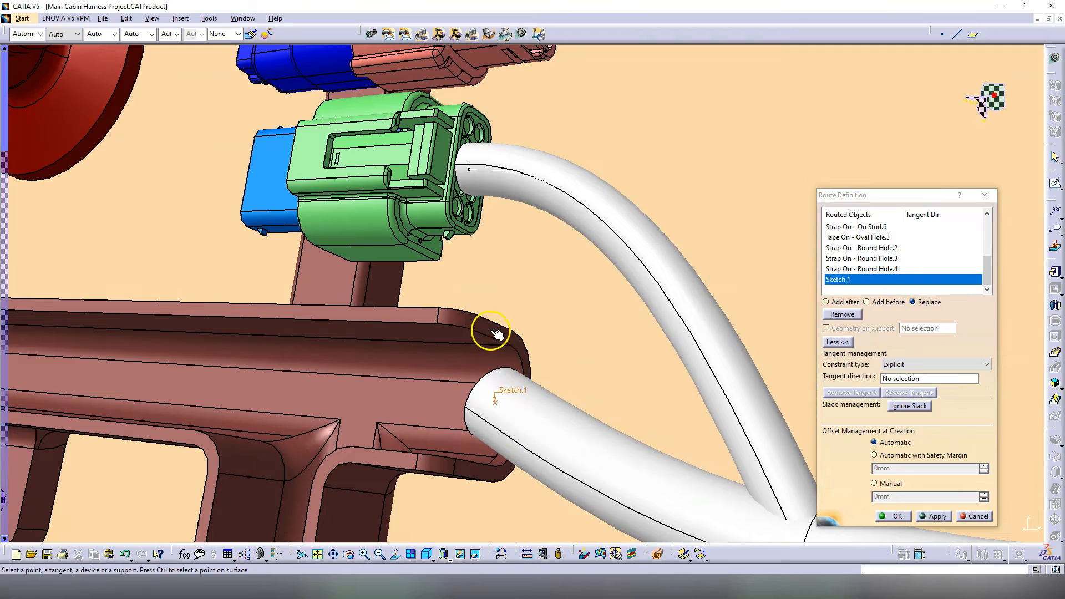
{"action": "mouse_move", "coordinate": [505, 354]}
{"action": "middle_mouse_down"}
{"action": "mouse_move", "coordinate": [492, 386]}
{"action": "mouse_move", "coordinate": [630, 385]}
{"action": "mouse_move", "coordinate": [528, 369]}
{"action": "mouse_move", "coordinate": [540, 371]}
{"action": "middle_mouse_up"}
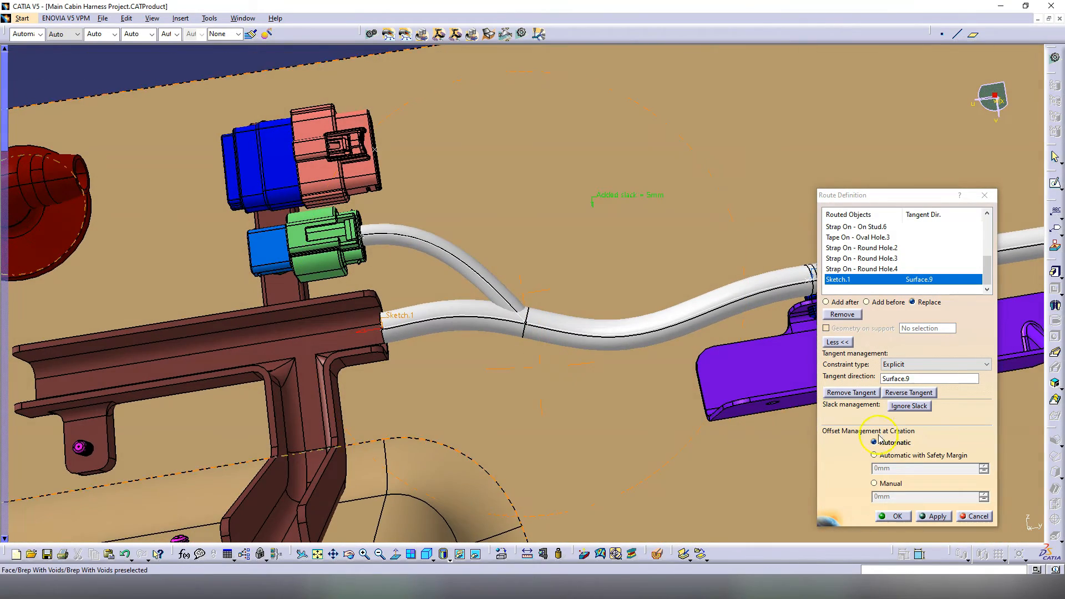
{"action": "left_click", "coordinate": [893, 517]}
{"action": "left_click", "coordinate": [890, 354]}
{"action": "middle_click_drag", "start_coordinate": [393, 95], "coordinate": [451, 213]}
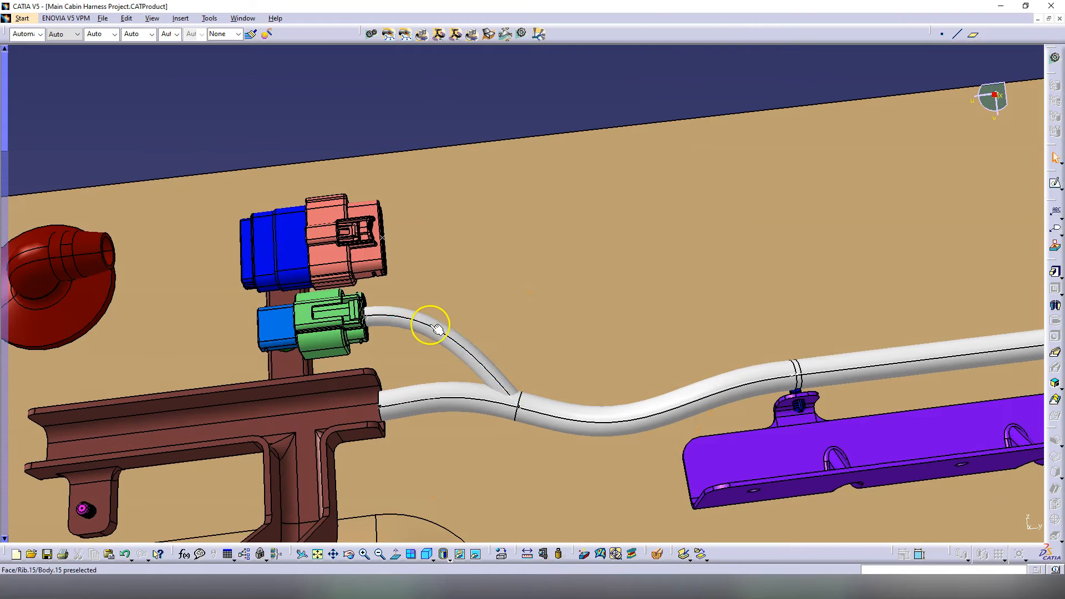
{"action": "double_click", "coordinate": [526, 408]}
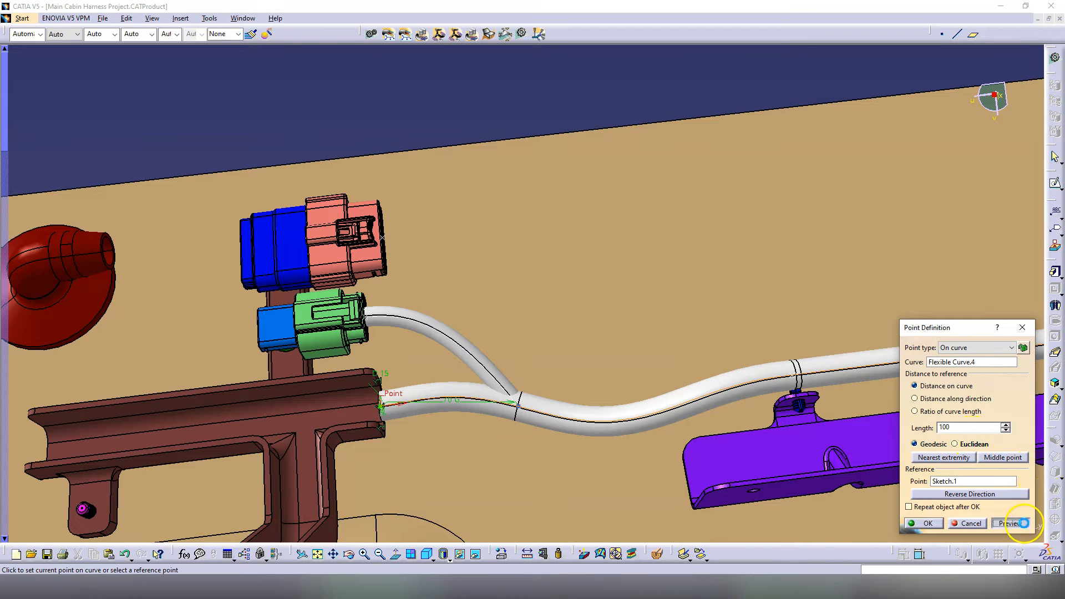
Step: Move junction Point.70 to 120 mm along Flexible Curve.4
{"action": "left_click", "coordinate": [1024, 523]}
{"action": "double_click", "coordinate": [938, 427]}
{"action": "type", "text": "120"}
{"action": "left_click", "coordinate": [1005, 523]}
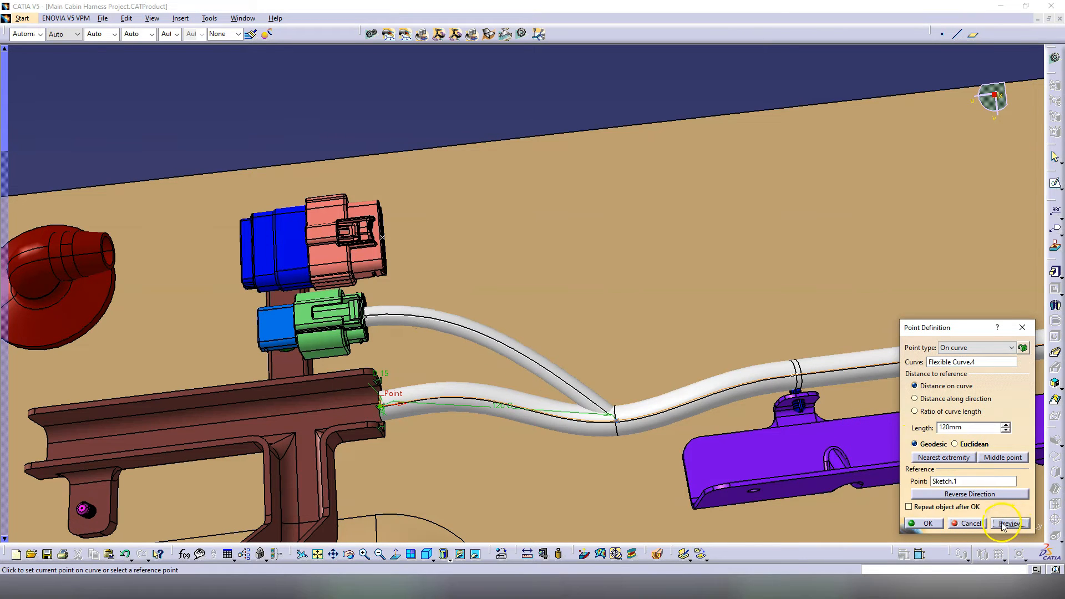
{"action": "left_click", "coordinate": [927, 523]}
Step: Replace the branch's routed end so it terminates at Inline Connector DD.1
{"action": "double_click", "coordinate": [482, 334]}
{"action": "middle_click_drag", "start_coordinate": [588, 396], "coordinate": [482, 350]}
{"action": "left_click", "coordinate": [929, 315]}
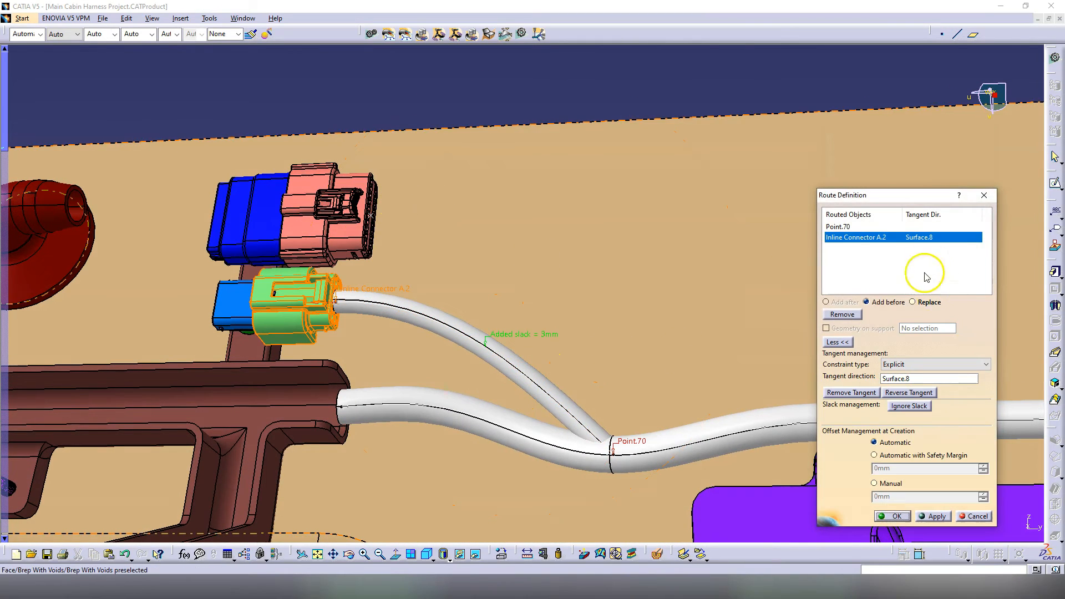
{"action": "left_click", "coordinate": [911, 301]}
{"action": "left_click", "coordinate": [363, 212]}
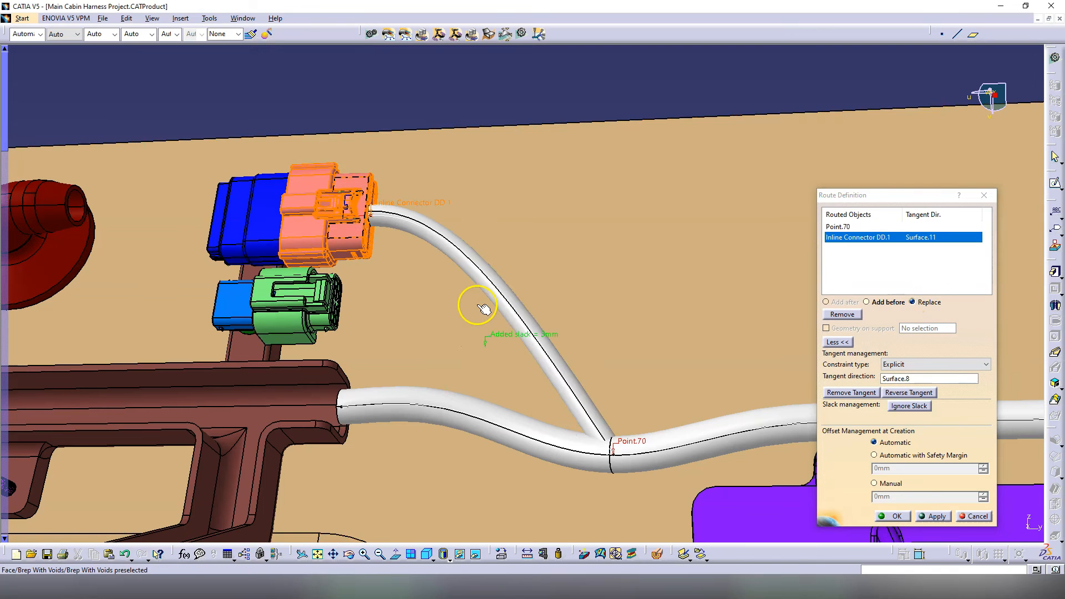
{"action": "left_click", "coordinate": [893, 516]}
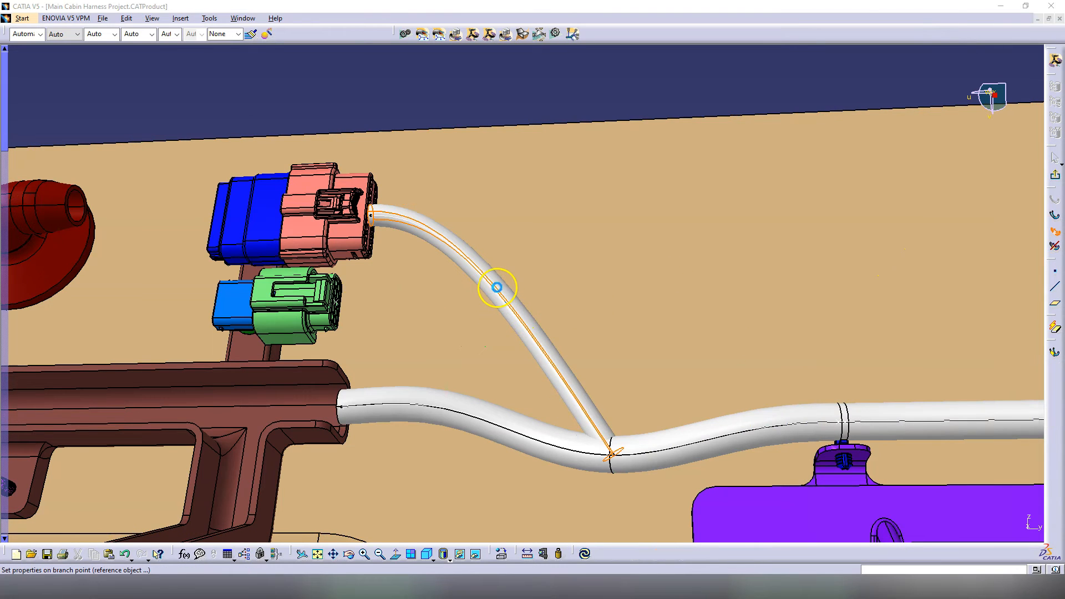
Step: Add a branch point 70 mm along the DD.1 branch by length
{"action": "left_click", "coordinate": [496, 288]}
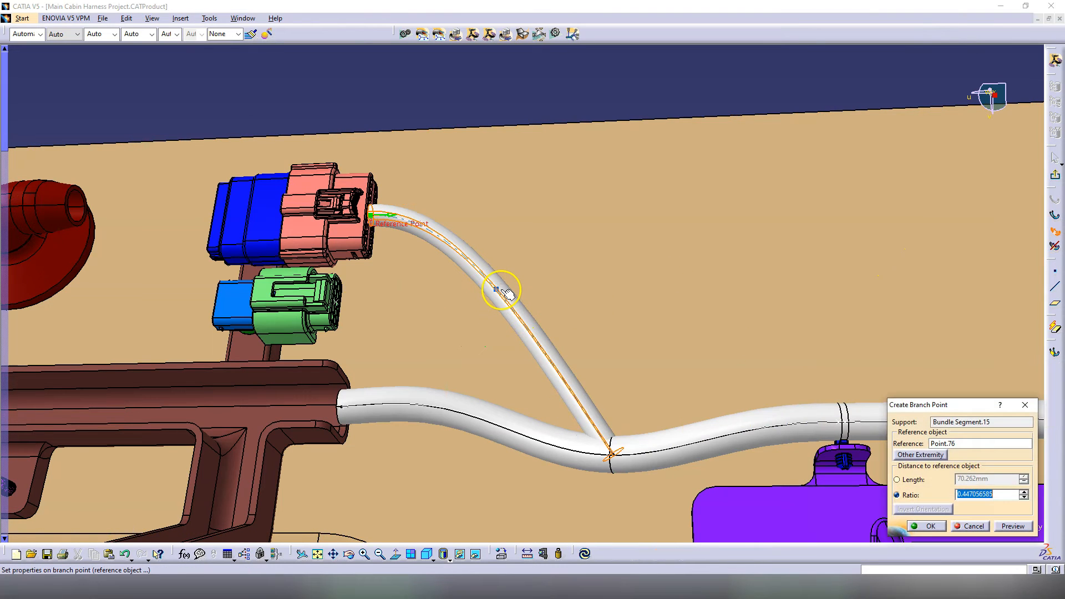
{"action": "left_click", "coordinate": [924, 484]}
{"action": "key", "text": "Return"}
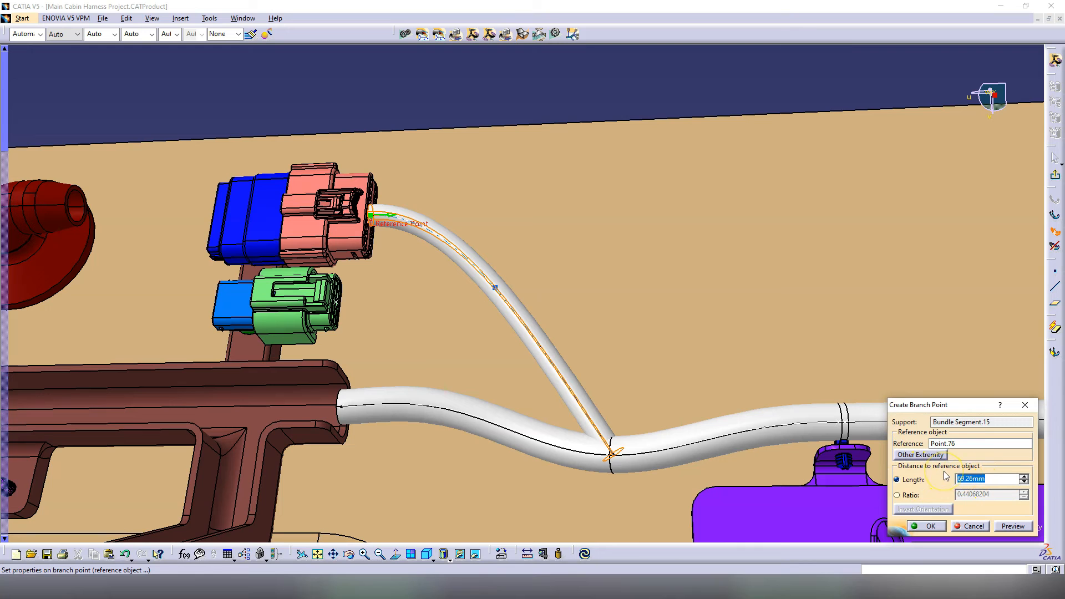
{"action": "key", "text": "Return"}
{"action": "middle_click_drag", "start_coordinate": [546, 222], "coordinate": [521, 195]}
Step: Define a new branch from Point.77 routed to Inline Connector A.2
{"action": "left_click", "coordinate": [1054, 216]}
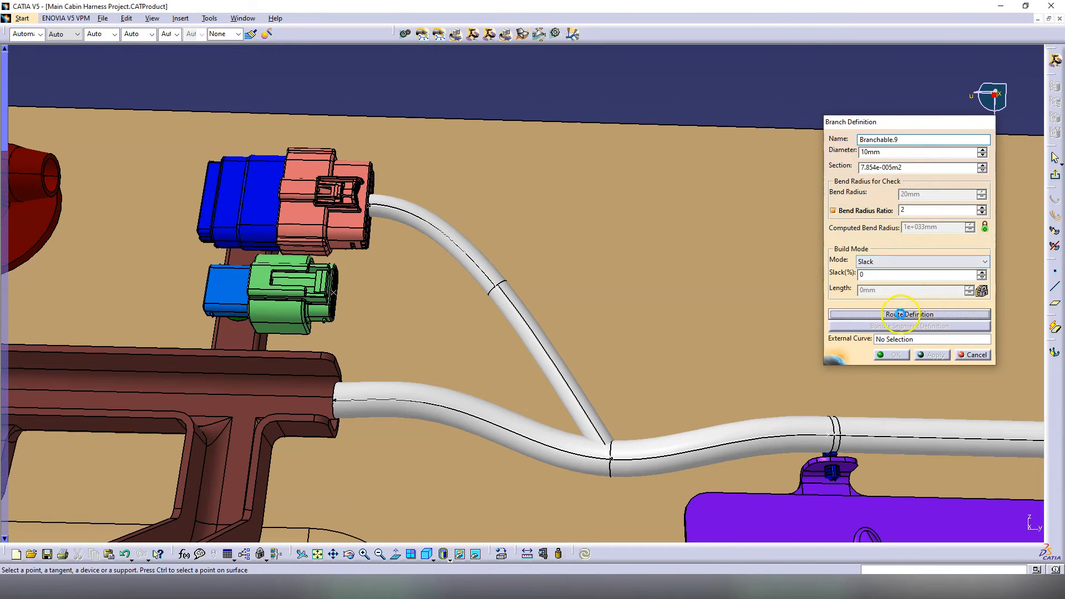
{"action": "left_click", "coordinate": [909, 314]}
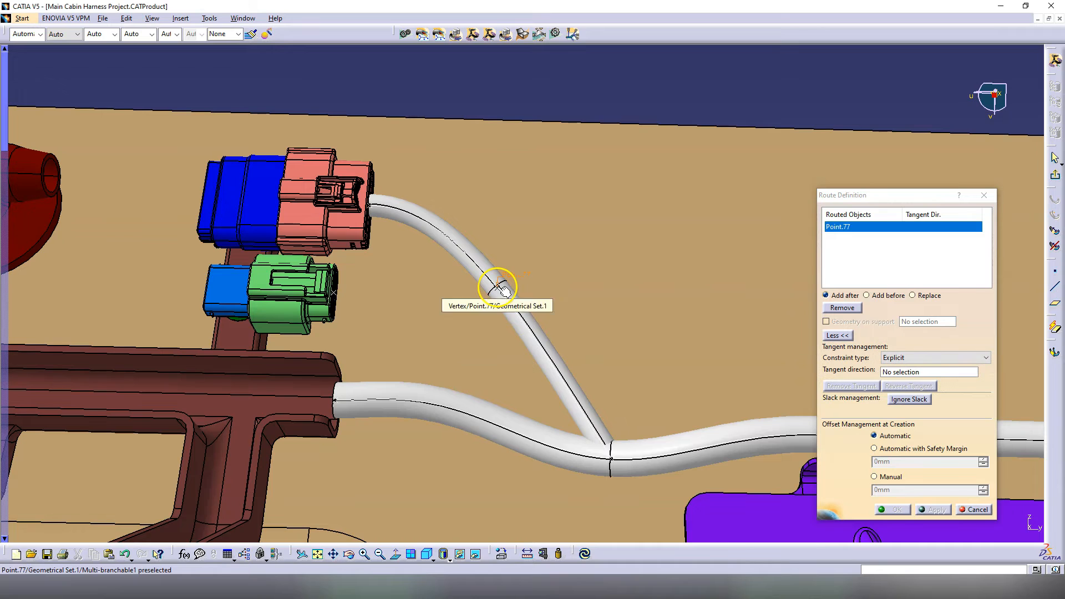
{"action": "left_click", "coordinate": [328, 302]}
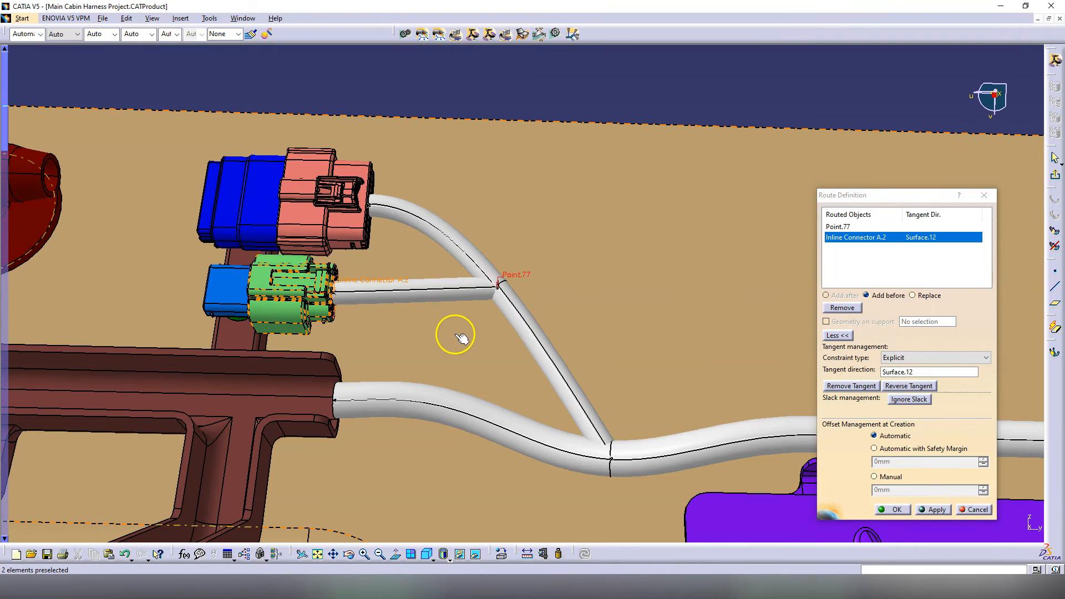
{"action": "left_click", "coordinate": [892, 509]}
{"action": "left_click", "coordinate": [888, 491]}
{"action": "double_click", "coordinate": [513, 319]}
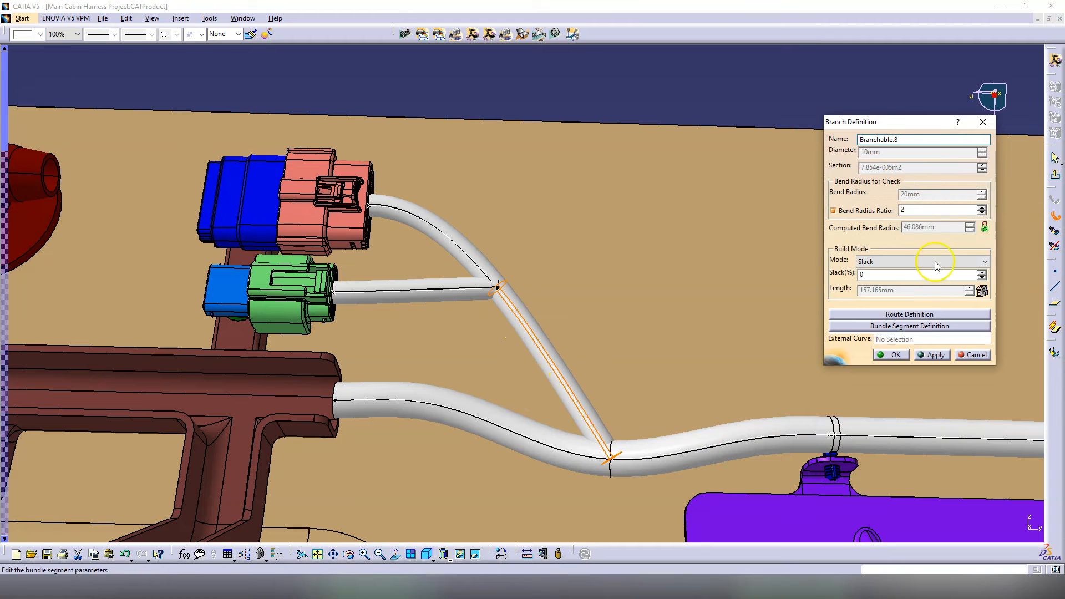
Step: Set Bundle Segment.15, Point.70 to Point.77, to a 12 mm diameter and close the dialogs
{"action": "left_click", "coordinate": [925, 326]}
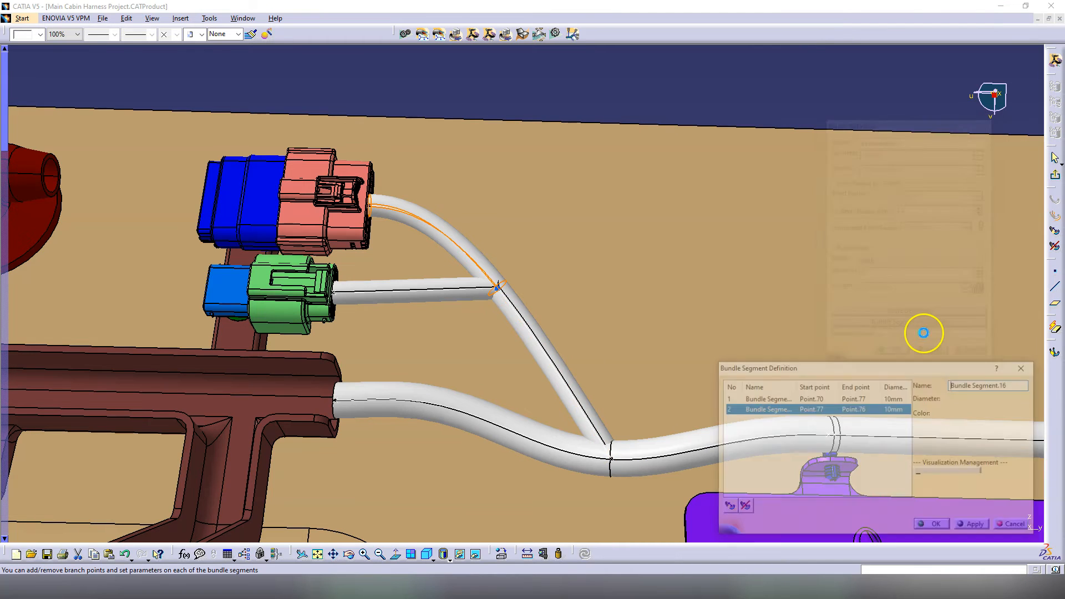
{"action": "left_click", "coordinate": [769, 398]}
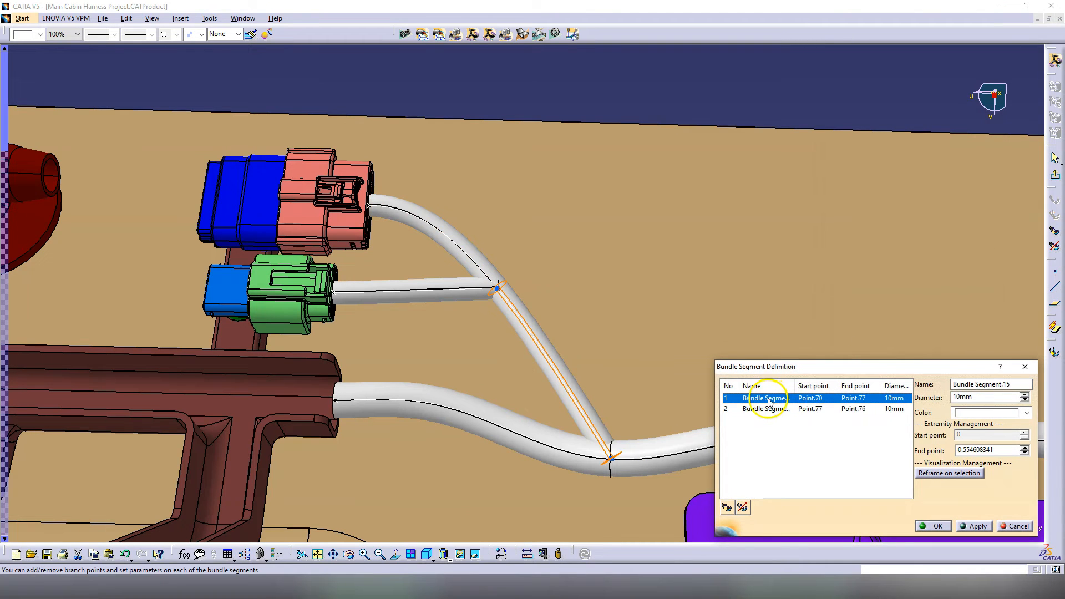
{"action": "double_click", "coordinate": [982, 397]}
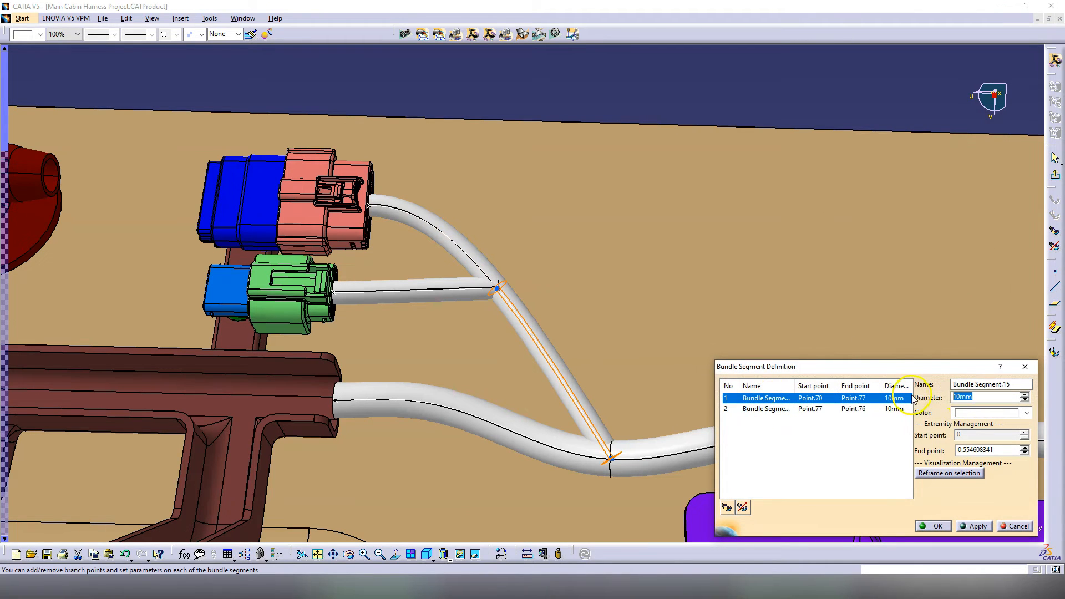
{"action": "left_click", "coordinate": [976, 525]}
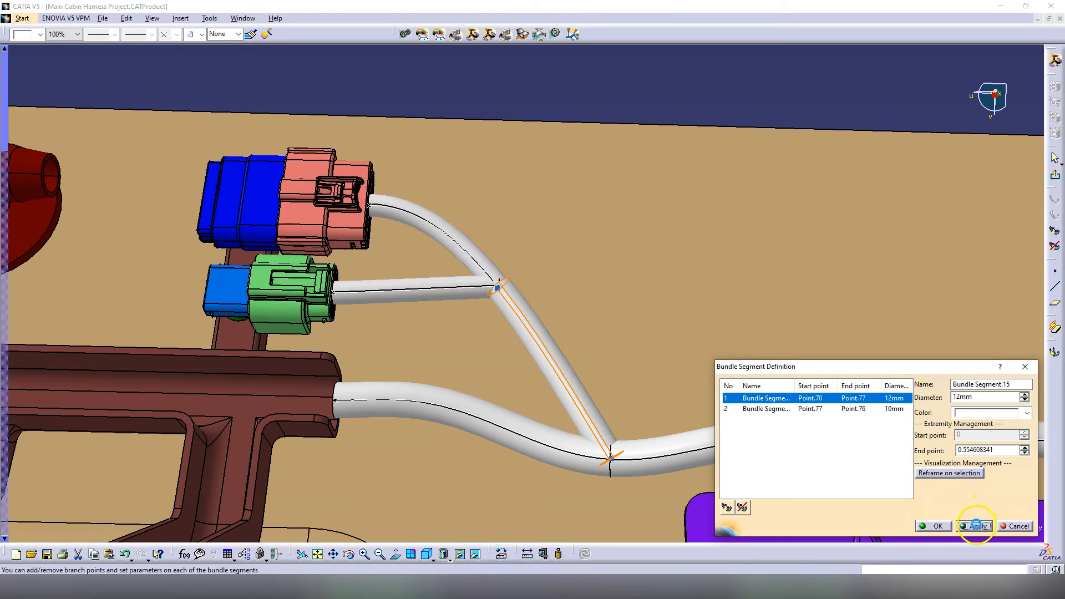
{"action": "left_click", "coordinate": [936, 526]}
{"action": "left_click", "coordinate": [896, 359]}
{"action": "middle_click_drag", "start_coordinate": [445, 313], "coordinate": [455, 349]}
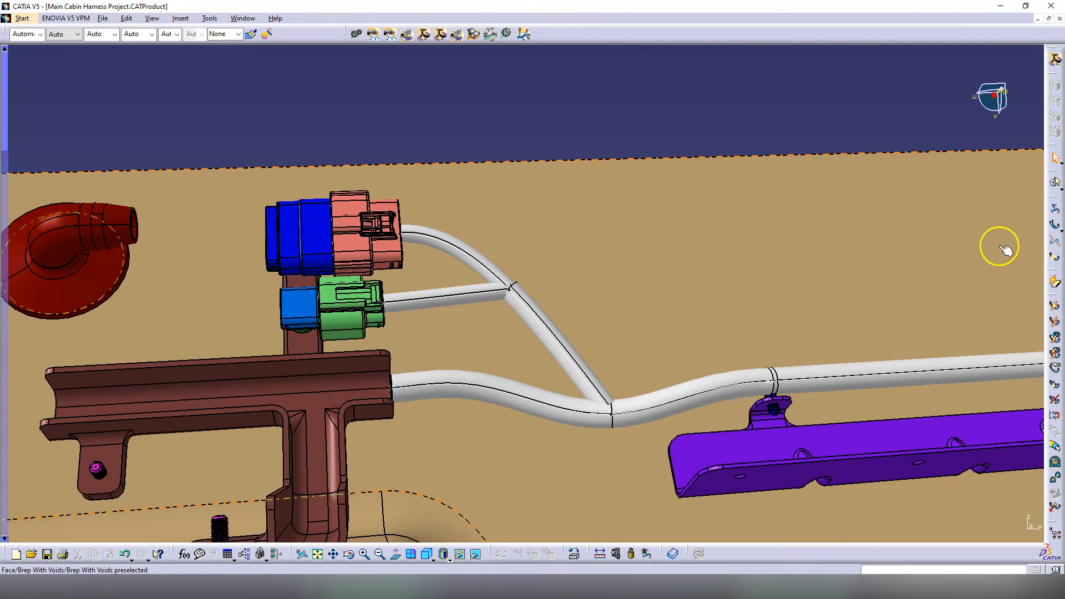
Step: Add local slack to three bundle segments near the inline connectors
{"action": "left_click", "coordinate": [568, 415]}
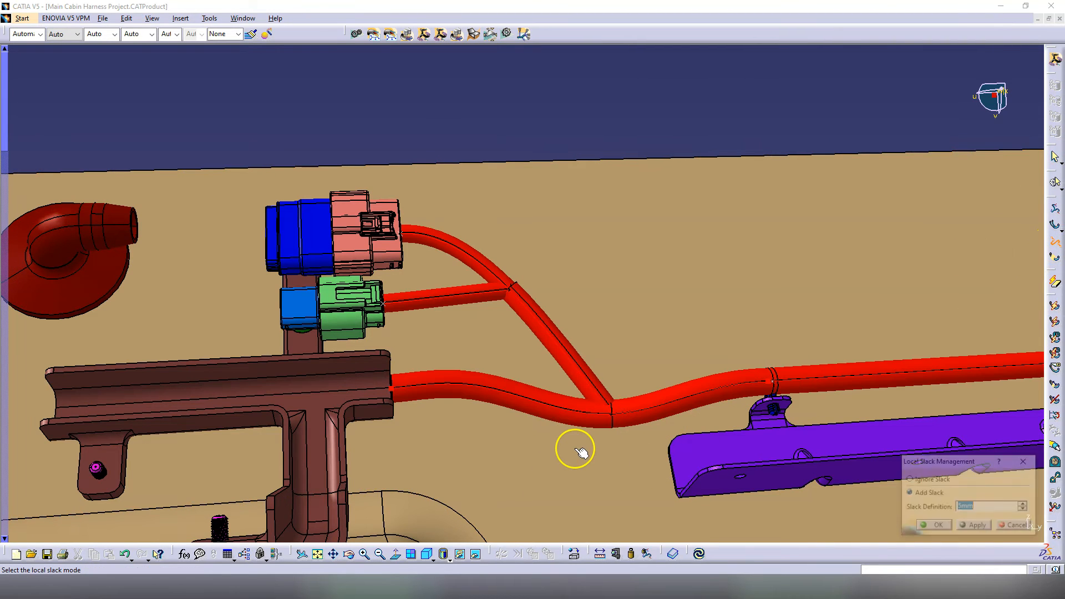
{"action": "left_click", "coordinate": [977, 525]}
{"action": "left_click", "coordinate": [935, 525]}
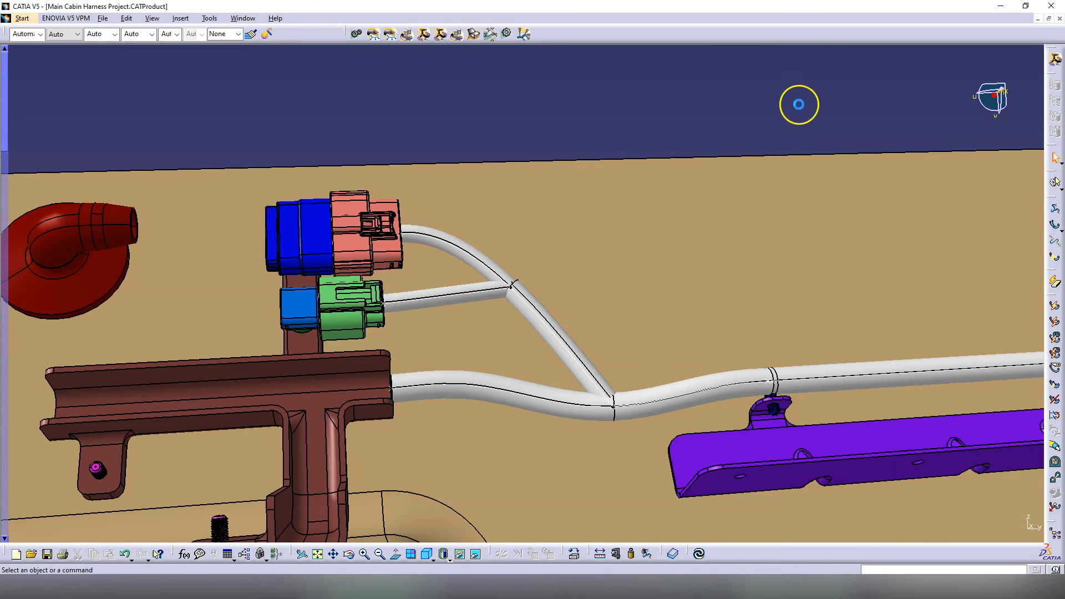
{"action": "left_click", "coordinate": [656, 394]}
{"action": "left_click", "coordinate": [937, 526]}
{"action": "middle_click_drag", "start_coordinate": [654, 411], "coordinate": [611, 422]}
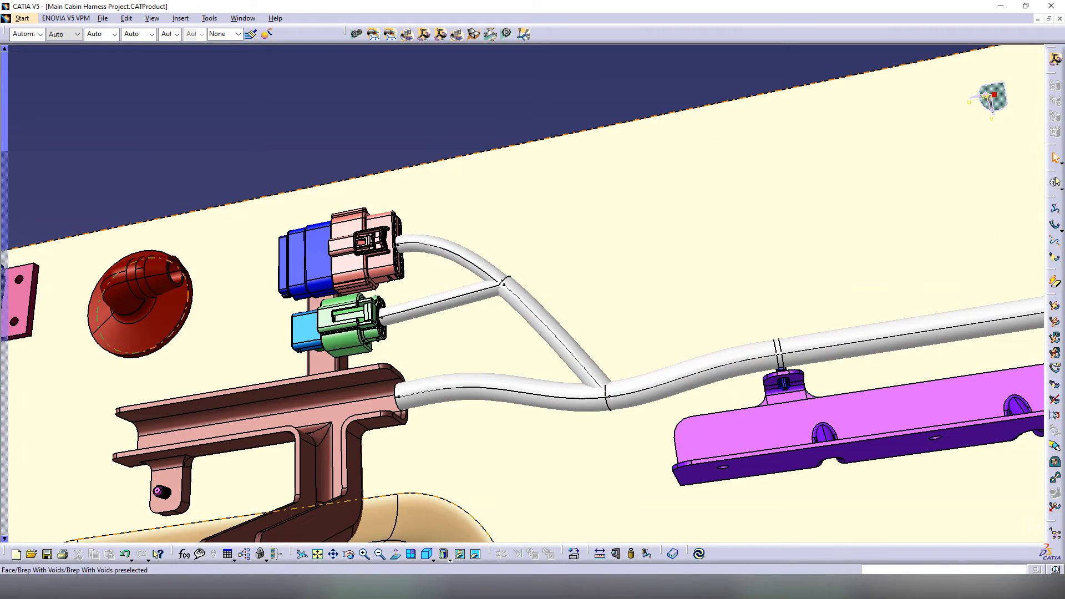
{"action": "left_click", "coordinate": [639, 390]}
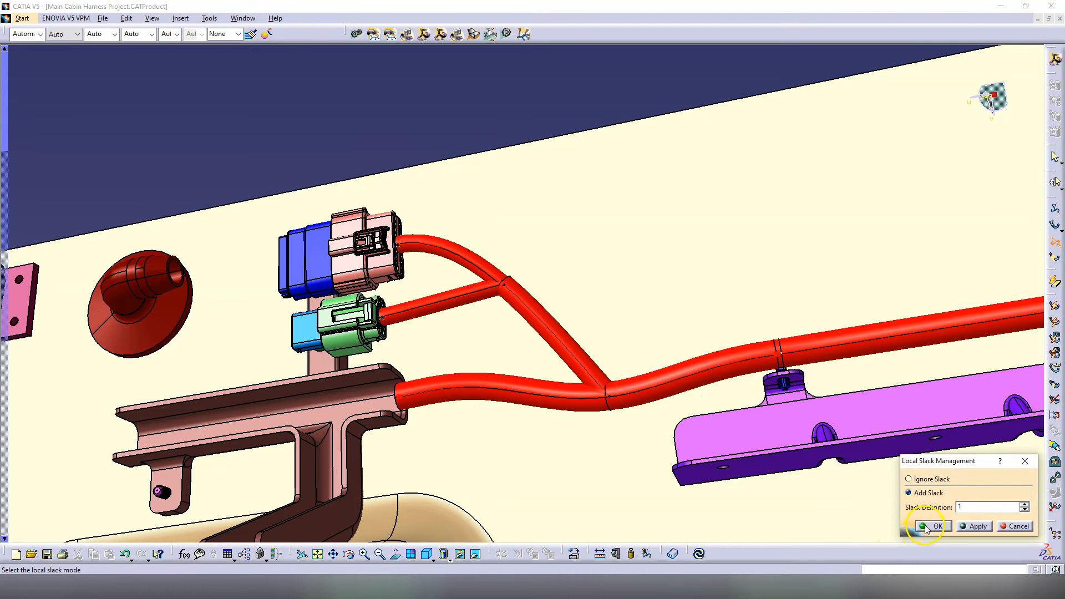
{"action": "left_click", "coordinate": [932, 526]}
{"action": "mouse_move", "coordinate": [527, 311]}
{"action": "middle_mouse_down"}
{"action": "mouse_move", "coordinate": [542, 374]}
{"action": "mouse_move", "coordinate": [373, 345]}
{"action": "mouse_move", "coordinate": [480, 271]}
{"action": "mouse_move", "coordinate": [510, 304]}
{"action": "middle_mouse_up"}
Step: Add local slack to the remaining branch segments with the Add Slack option
{"action": "left_click", "coordinate": [1054, 242]}
{"action": "left_click", "coordinate": [524, 293]}
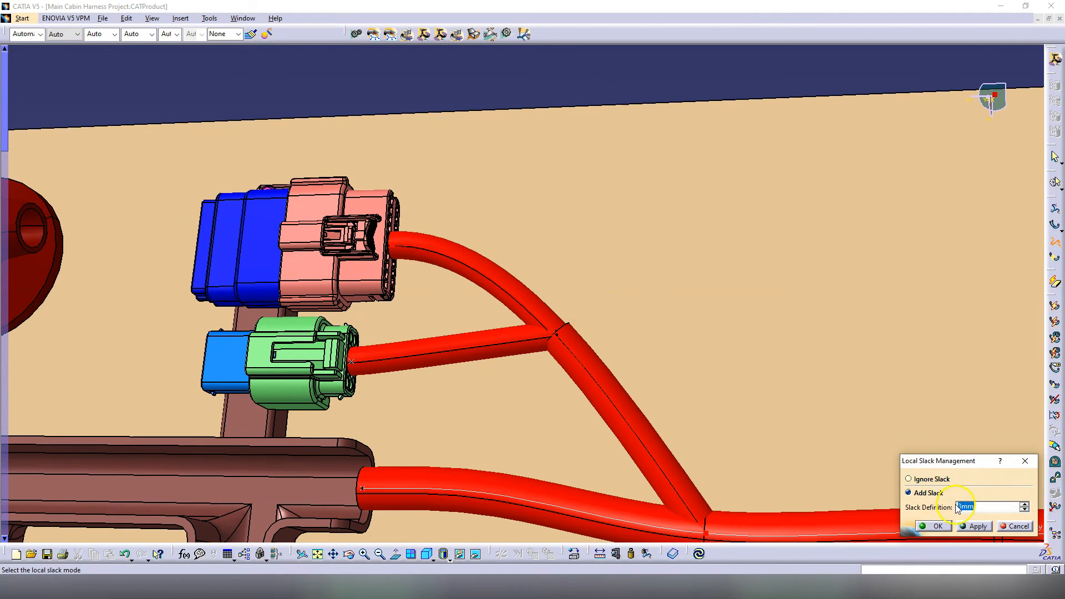
{"action": "left_click", "coordinate": [946, 526]}
{"action": "left_click", "coordinate": [1053, 240]}
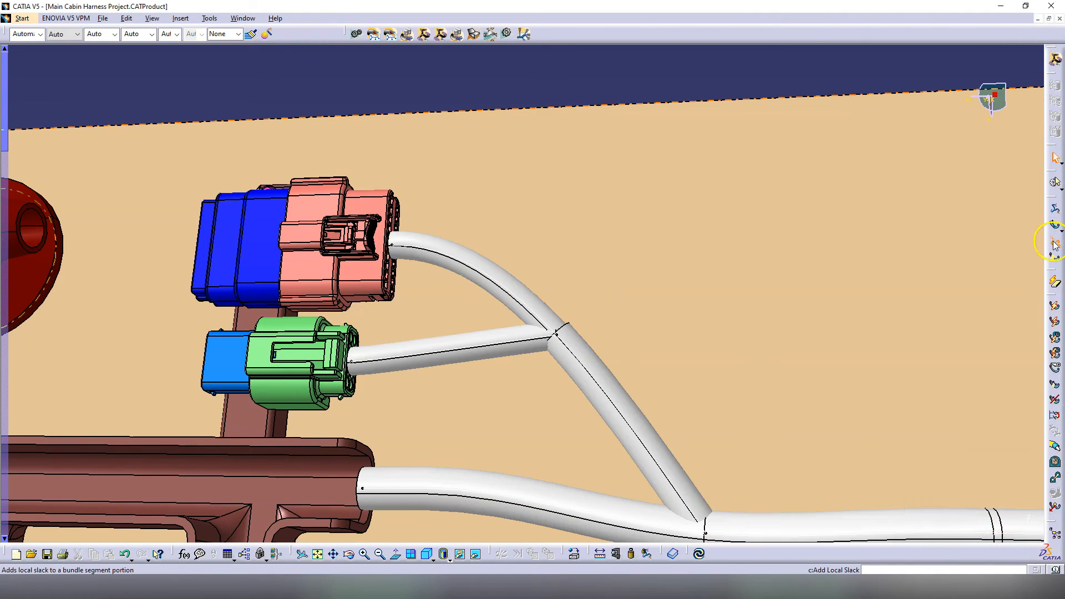
{"action": "left_click", "coordinate": [419, 367]}
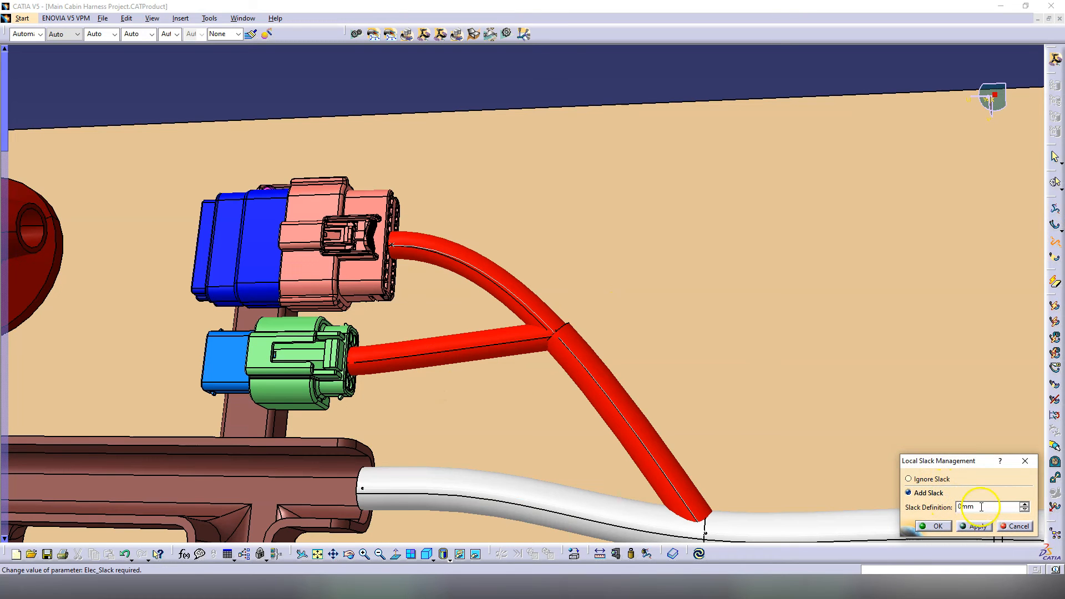
{"action": "left_click", "coordinate": [966, 527]}
{"action": "left_click", "coordinate": [936, 526]}
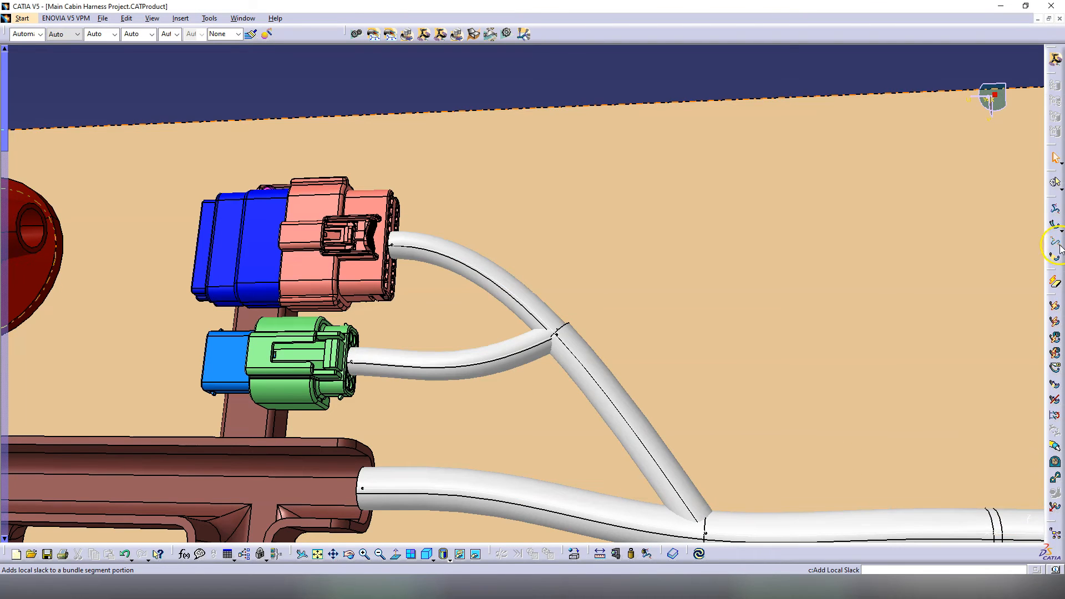
{"action": "left_click", "coordinate": [938, 526]}
{"action": "middle_click_drag", "start_coordinate": [636, 149], "coordinate": [622, 292]}
{"action": "left_click", "coordinate": [559, 341]}
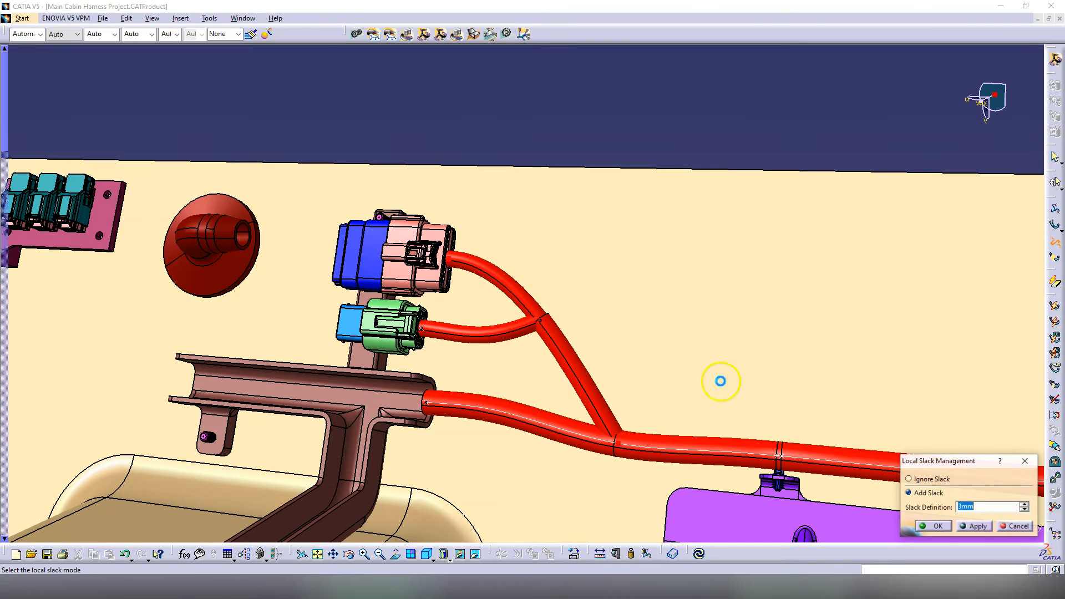
{"action": "left_click", "coordinate": [979, 527]}
{"action": "left_click", "coordinate": [936, 526]}
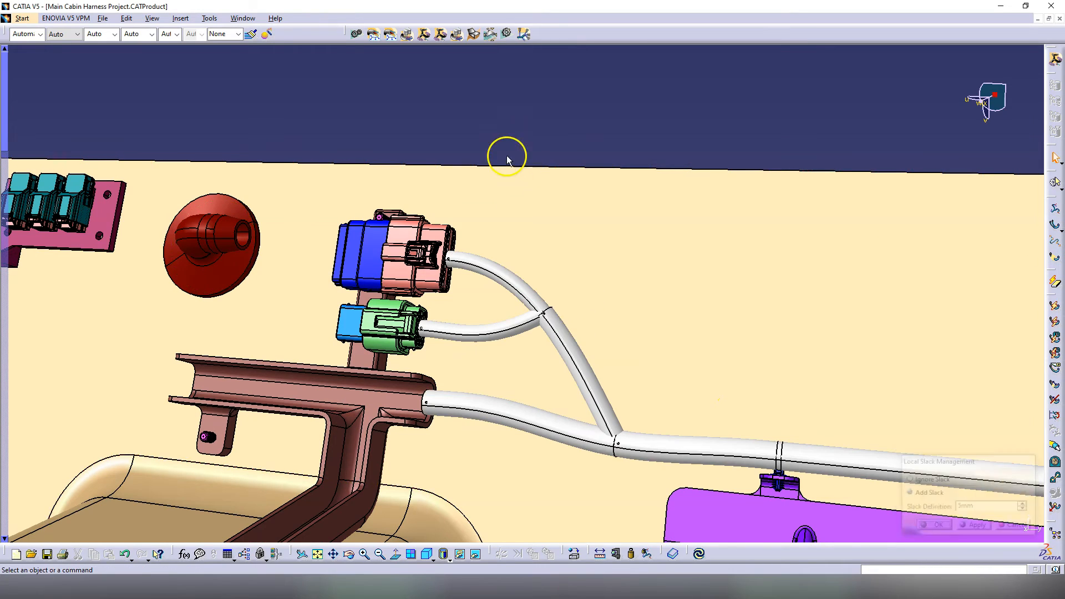
{"action": "middle_click_drag", "start_coordinate": [557, 218], "coordinate": [527, 269]}
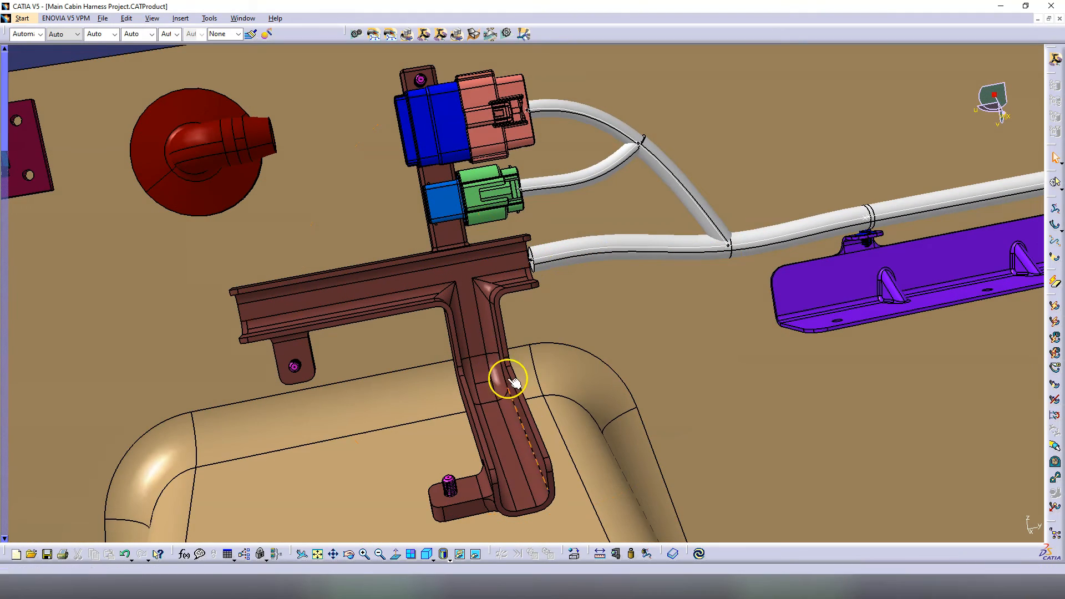
{"action": "middle_click_drag", "start_coordinate": [492, 433], "coordinate": [570, 382]}
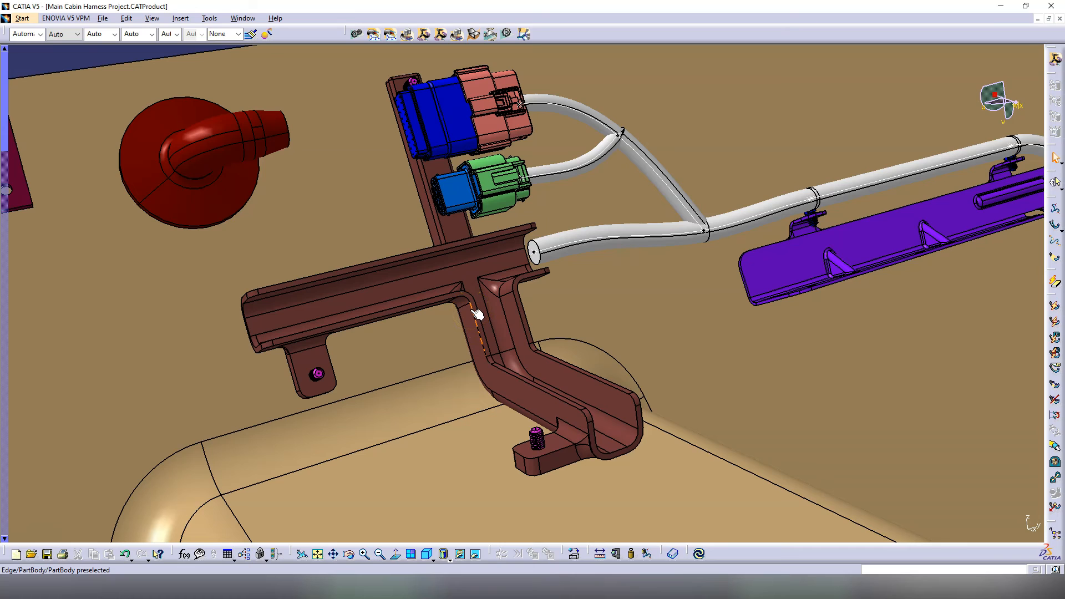
{"action": "mouse_move", "coordinate": [477, 312]}
{"action": "middle_mouse_down"}
{"action": "mouse_move", "coordinate": [527, 316]}
{"action": "mouse_move", "coordinate": [424, 323]}
{"action": "mouse_move", "coordinate": [464, 328]}
{"action": "middle_mouse_up"}
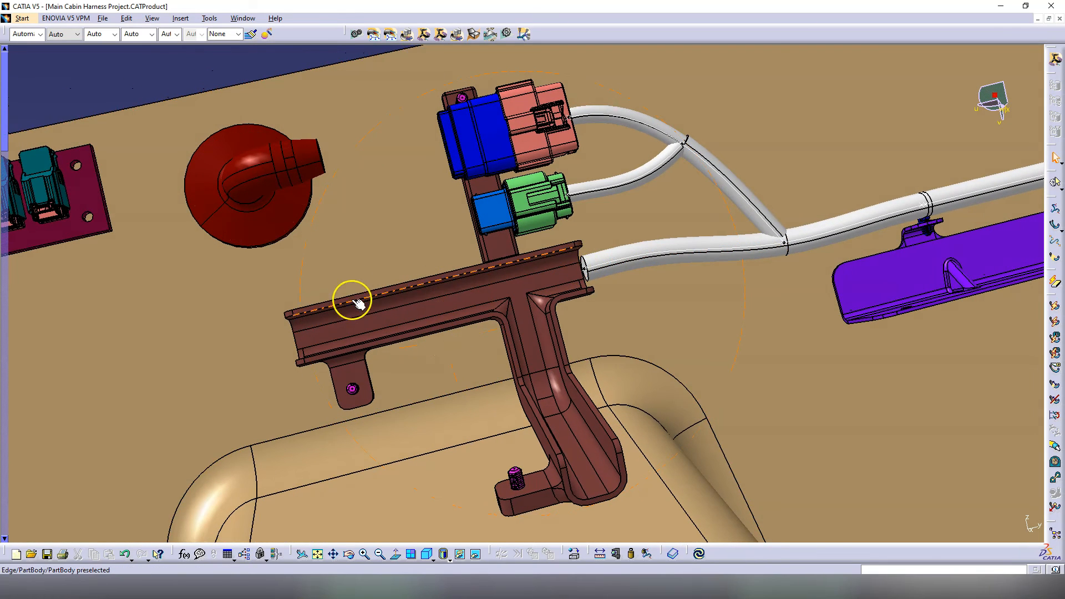
{"action": "middle_click_drag", "start_coordinate": [576, 441], "coordinate": [554, 405]}
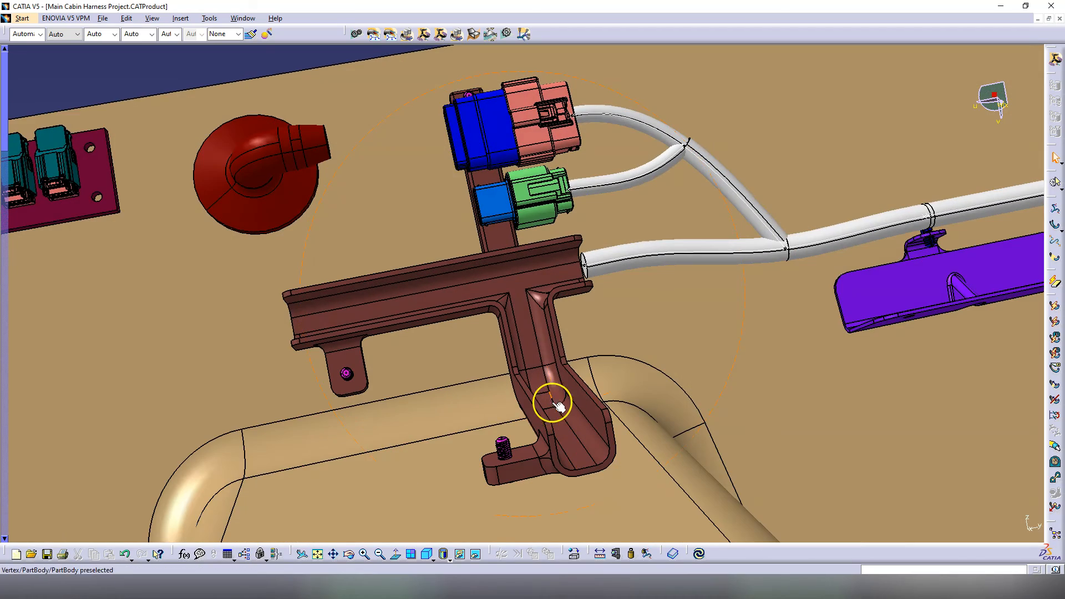
{"action": "middle_click_drag", "start_coordinate": [485, 319], "coordinate": [543, 331]}
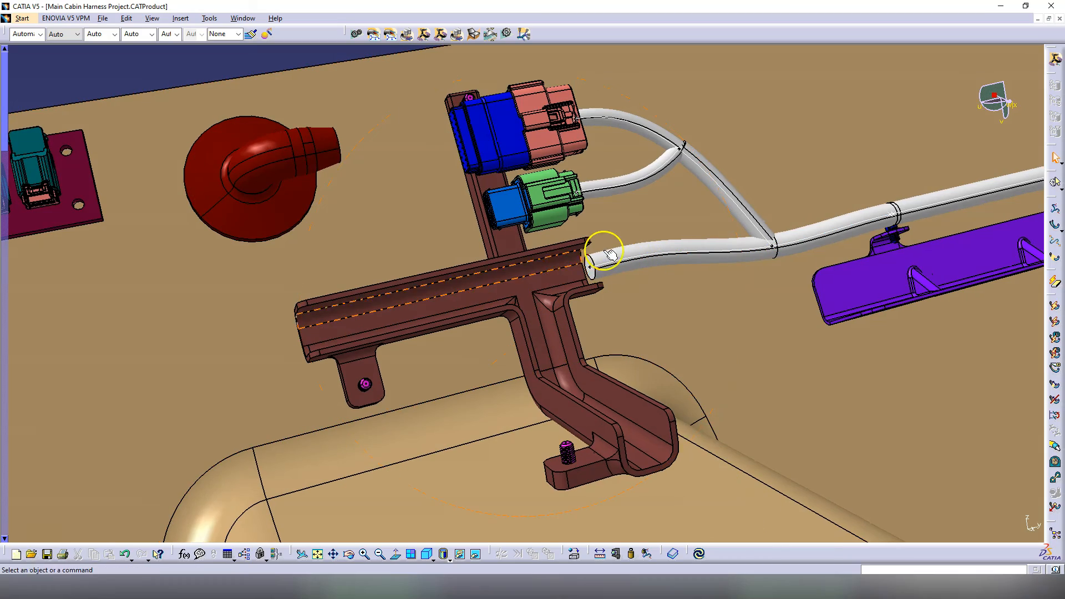
{"action": "middle_click_drag", "start_coordinate": [372, 359], "coordinate": [690, 281]}
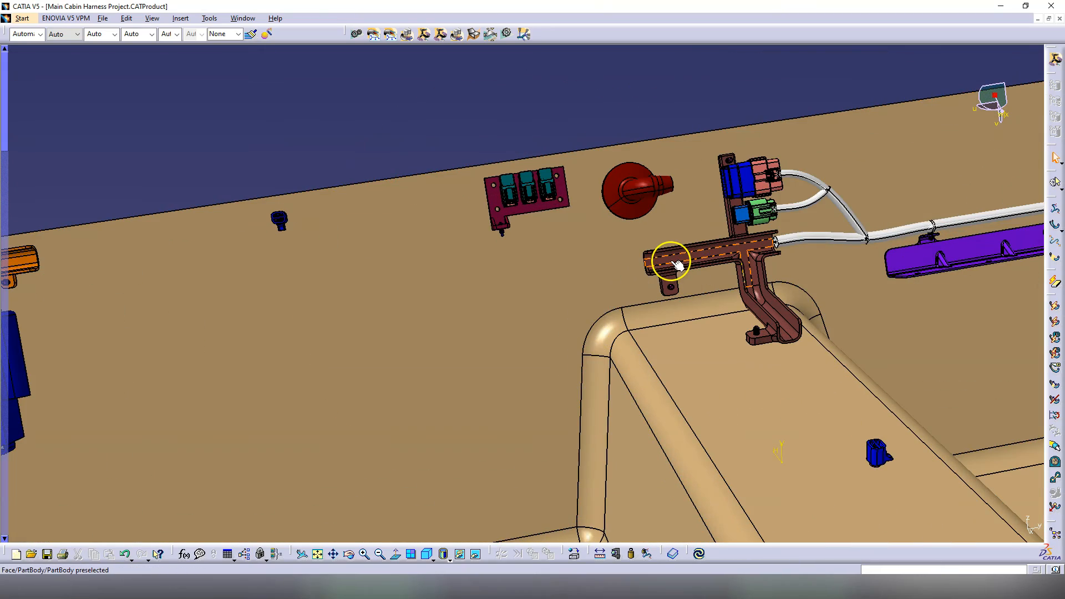
{"action": "middle_click_drag", "start_coordinate": [95, 345], "coordinate": [321, 332]}
{"action": "middle_click_drag", "start_coordinate": [646, 307], "coordinate": [360, 372]}
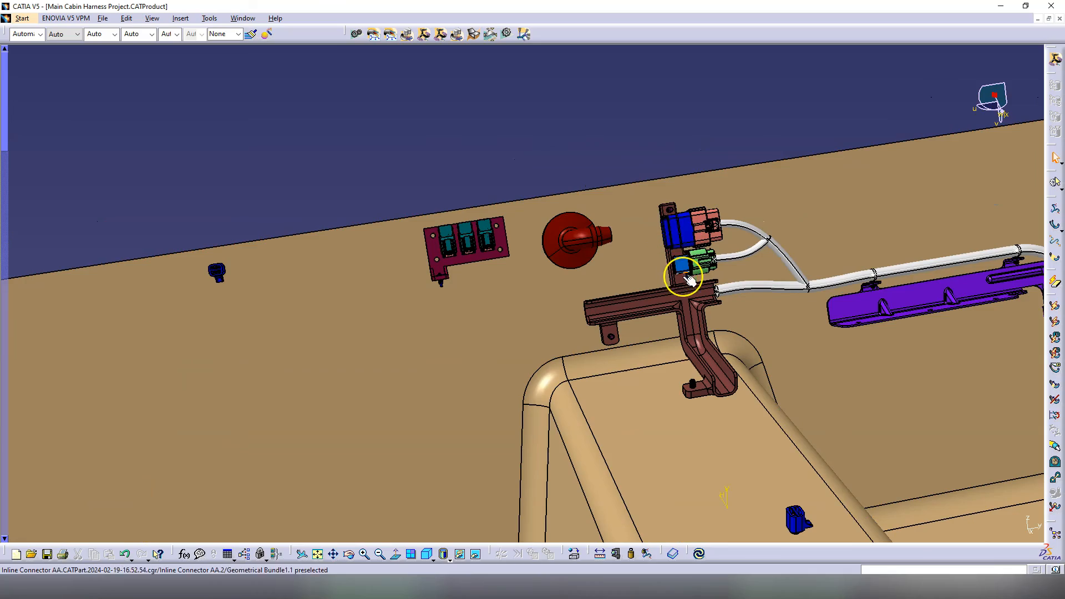
{"action": "middle_click_drag", "start_coordinate": [606, 235], "coordinate": [489, 353]}
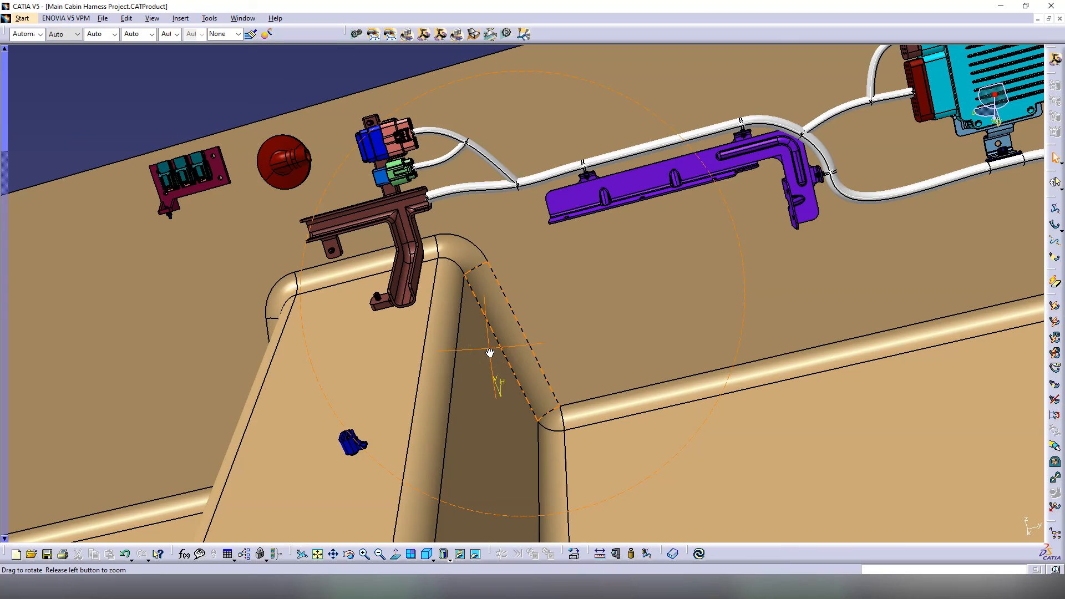
{"action": "middle_click_drag", "start_coordinate": [490, 353], "coordinate": [616, 379]}
Step: Show the specification tree and select the Main Cabin Harness Project root
{"action": "key", "text": "F3"}
{"action": "scroll", "coordinate": [109, 174], "scroll_direction": "down", "scroll_amount": 3}
{"action": "scroll", "coordinate": [110, 82], "scroll_direction": "up", "scroll_amount": 3}
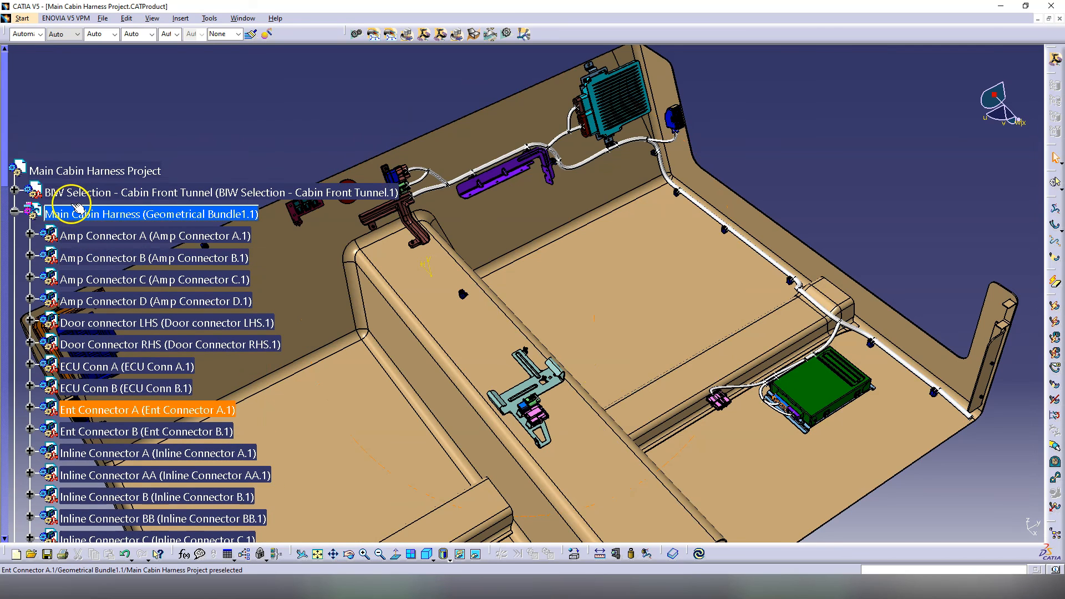
{"action": "left_click", "coordinate": [17, 212]}
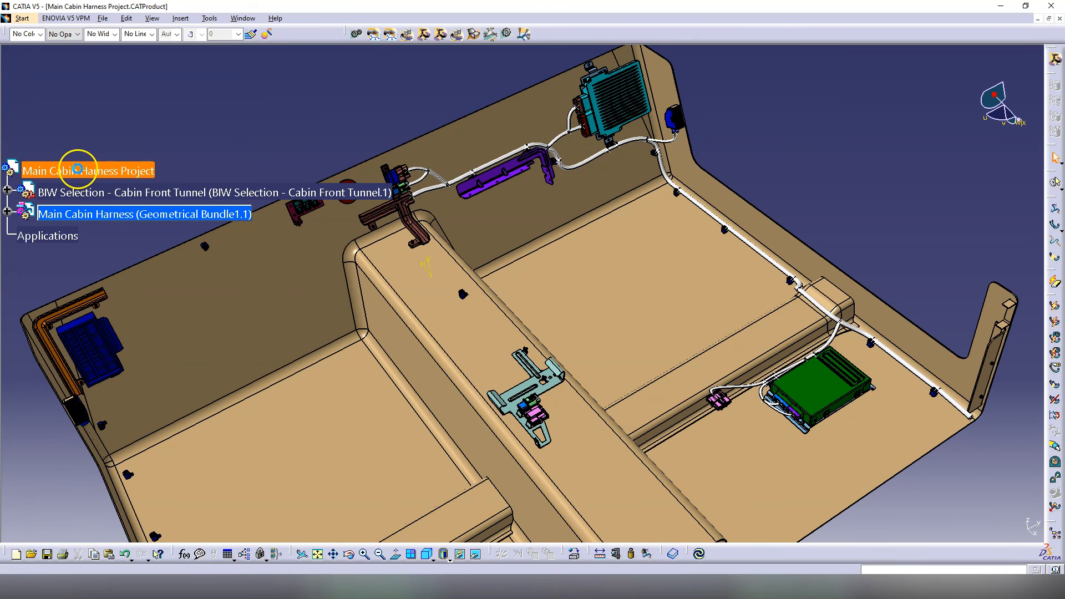
{"action": "left_click", "coordinate": [78, 169]}
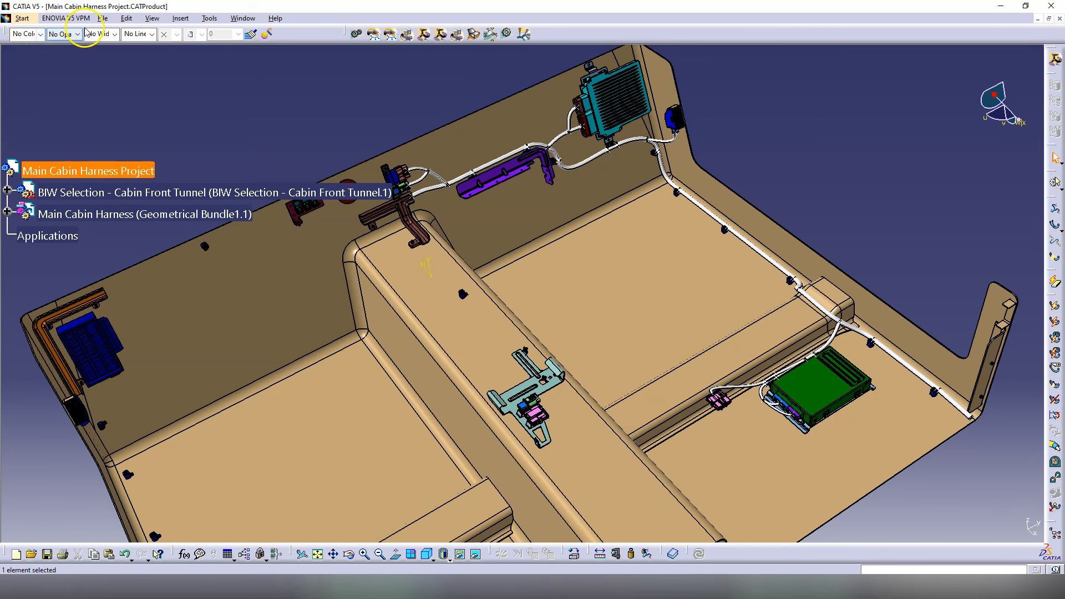
Step: Save the three modified files, including Main Cabin Harness.CATProduct, through Save Management
{"action": "left_click", "coordinate": [103, 19]}
{"action": "left_click", "coordinate": [138, 143]}
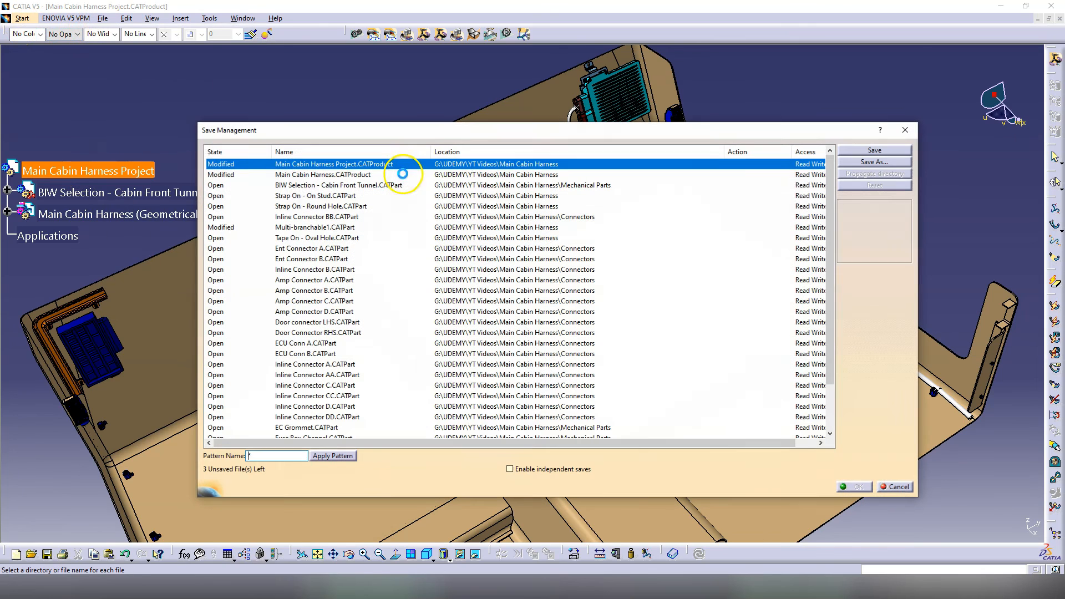
{"action": "left_click", "coordinate": [236, 152]}
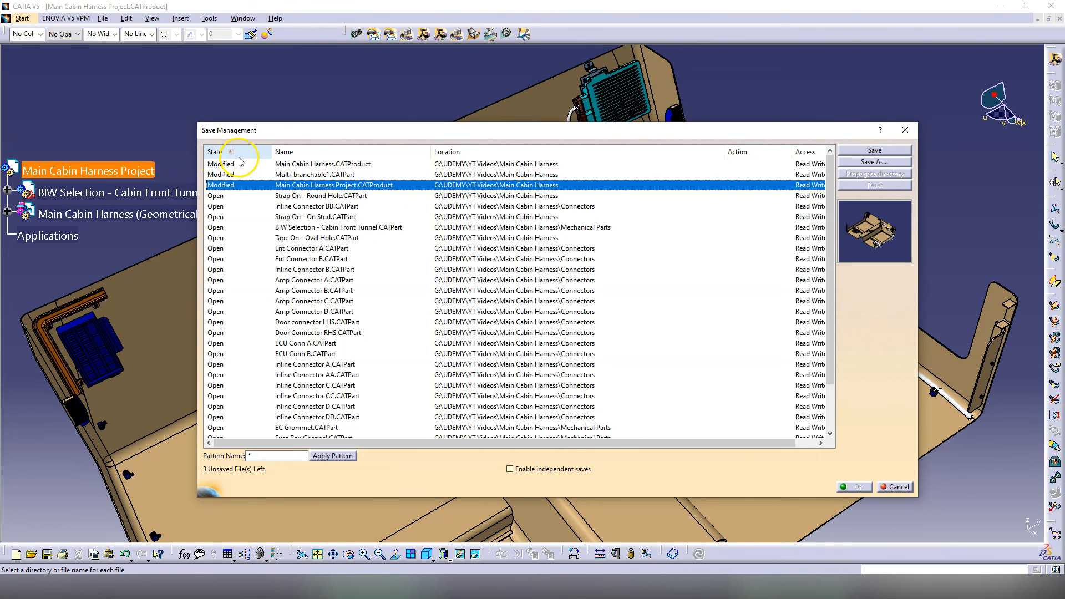
{"action": "scroll", "coordinate": [838, 286], "scroll_direction": "down", "scroll_amount": 2}
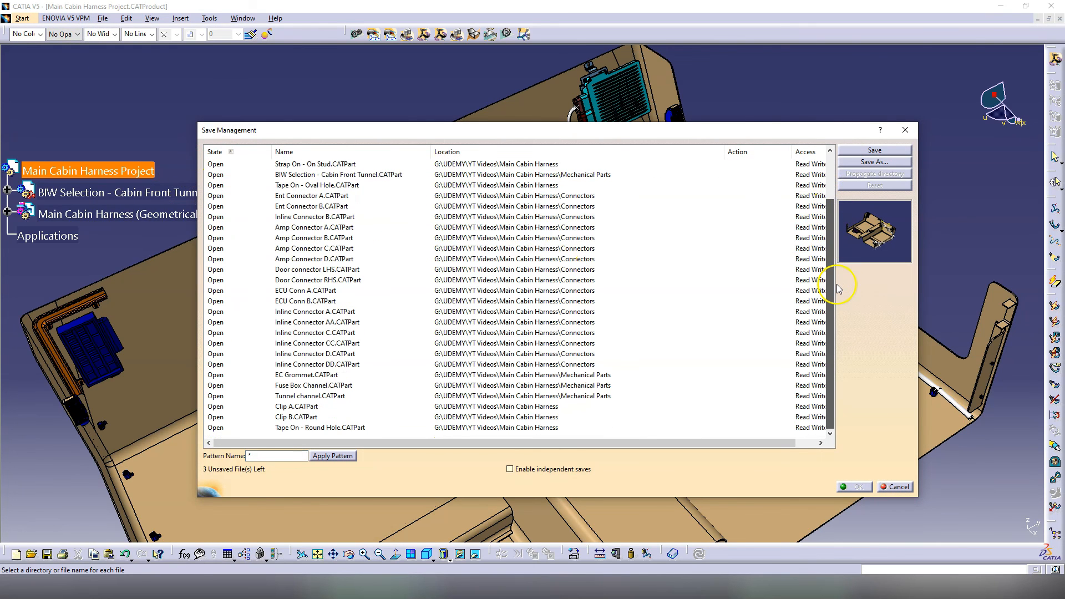
{"action": "scroll", "coordinate": [838, 288], "scroll_direction": "up", "scroll_amount": 2}
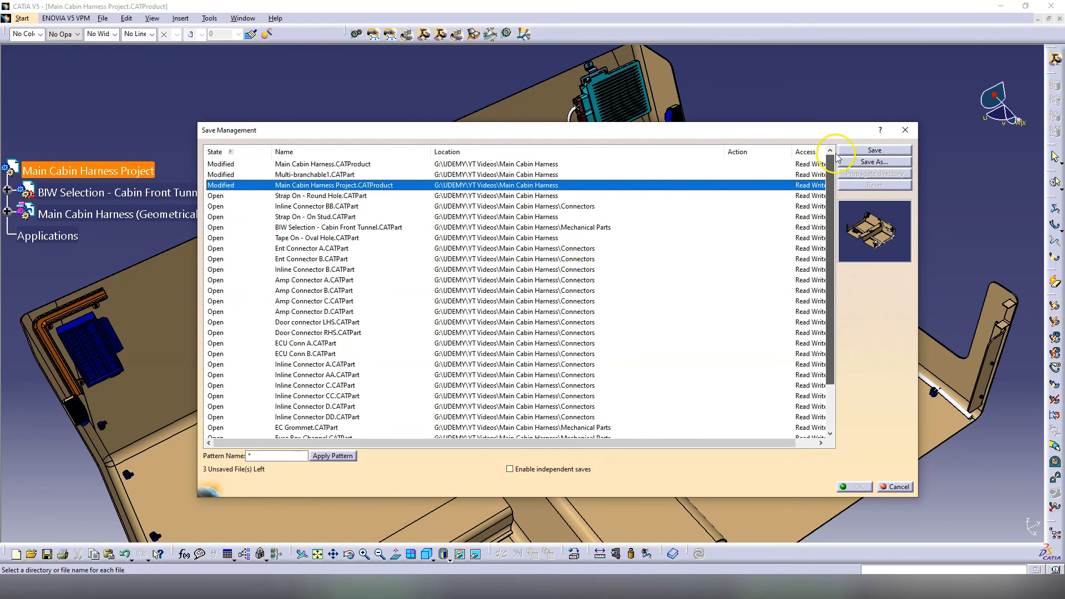
{"action": "left_click", "coordinate": [250, 166]}
{"action": "left_click", "coordinate": [891, 152]}
{"action": "key", "text": "Return"}
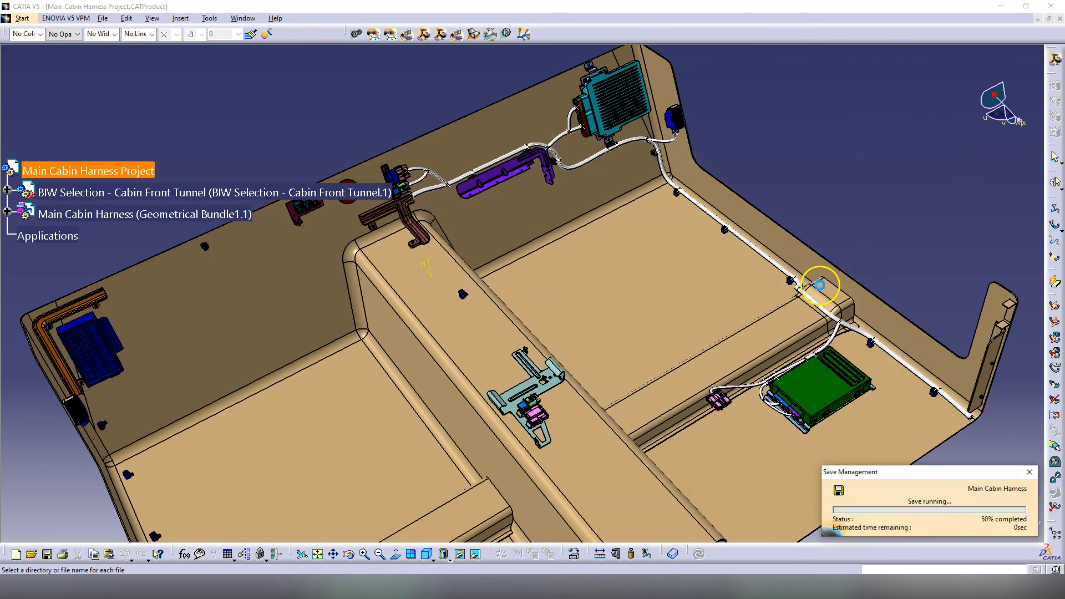
{"action": "left_click", "coordinate": [866, 166]}
{"action": "middle_click_drag", "start_coordinate": [407, 345], "coordinate": [492, 382]}
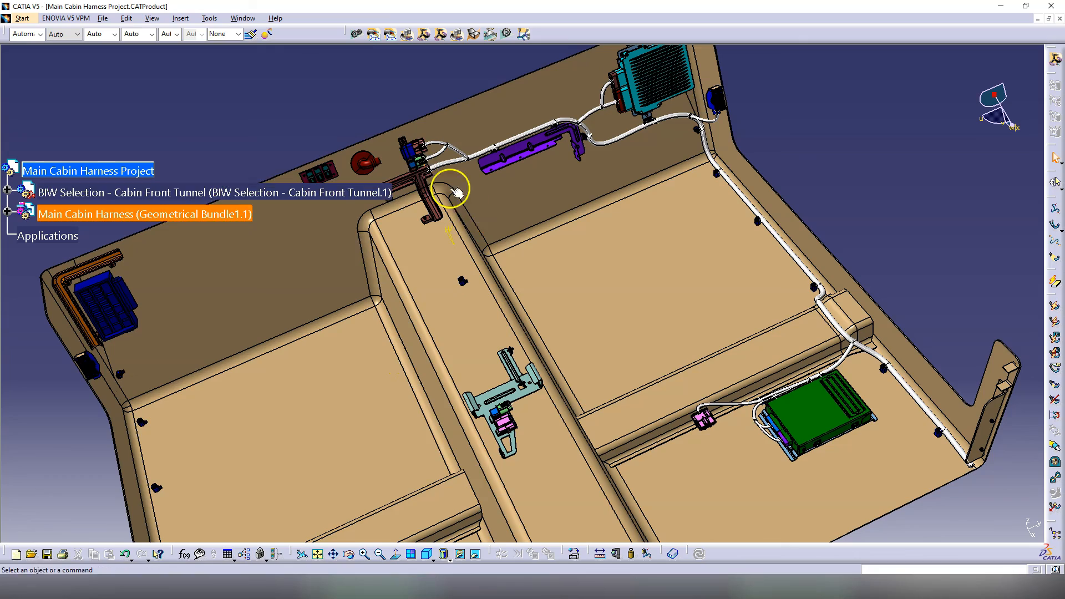
{"action": "middle_click_drag", "start_coordinate": [411, 169], "coordinate": [373, 311]}
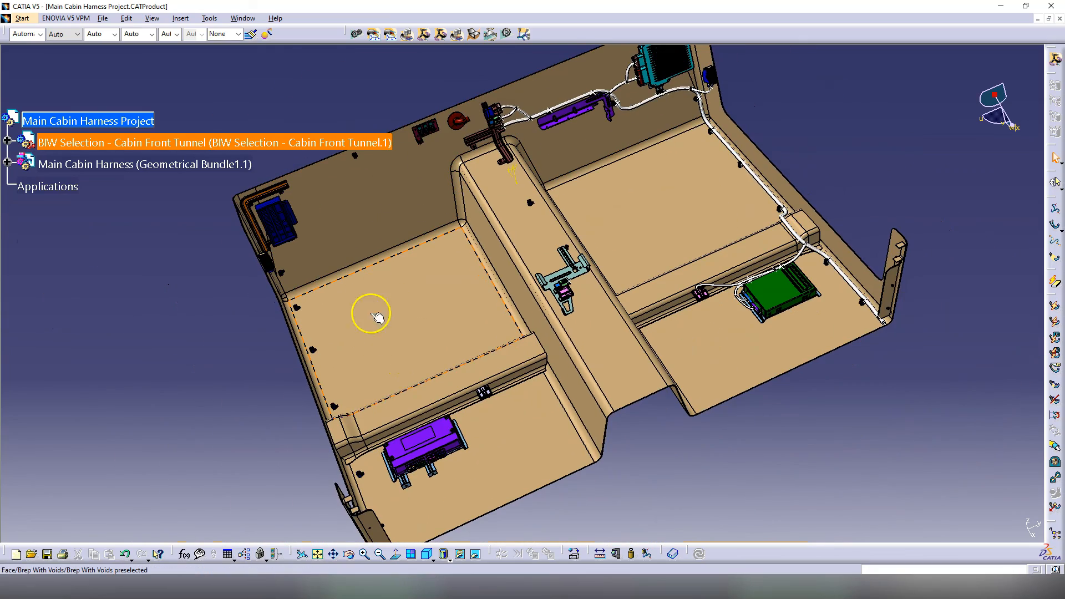
{"action": "middle_click_drag", "start_coordinate": [409, 421], "coordinate": [532, 372]}
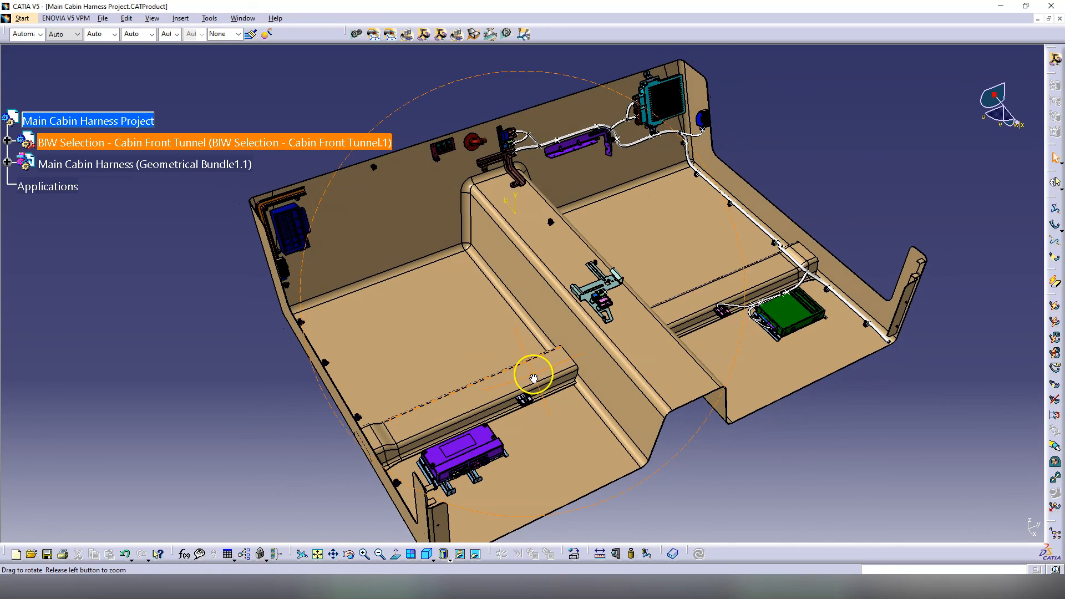